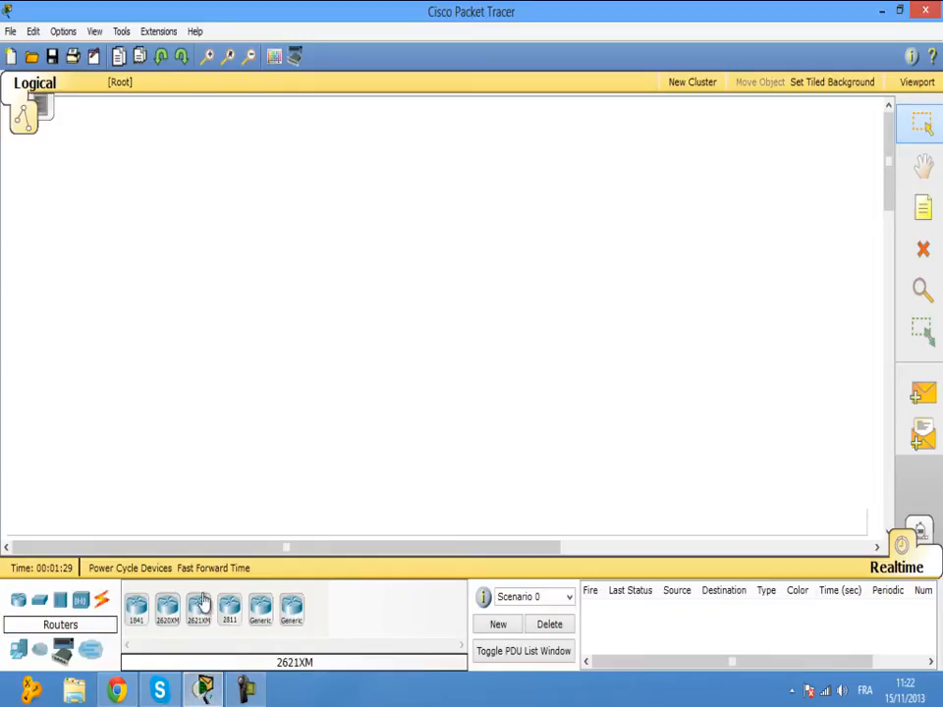
Place four generic Router-PT devices, Router0 to Router3, left to right across the top of the canvas.
left_click(262, 611)
left_click(141, 201)
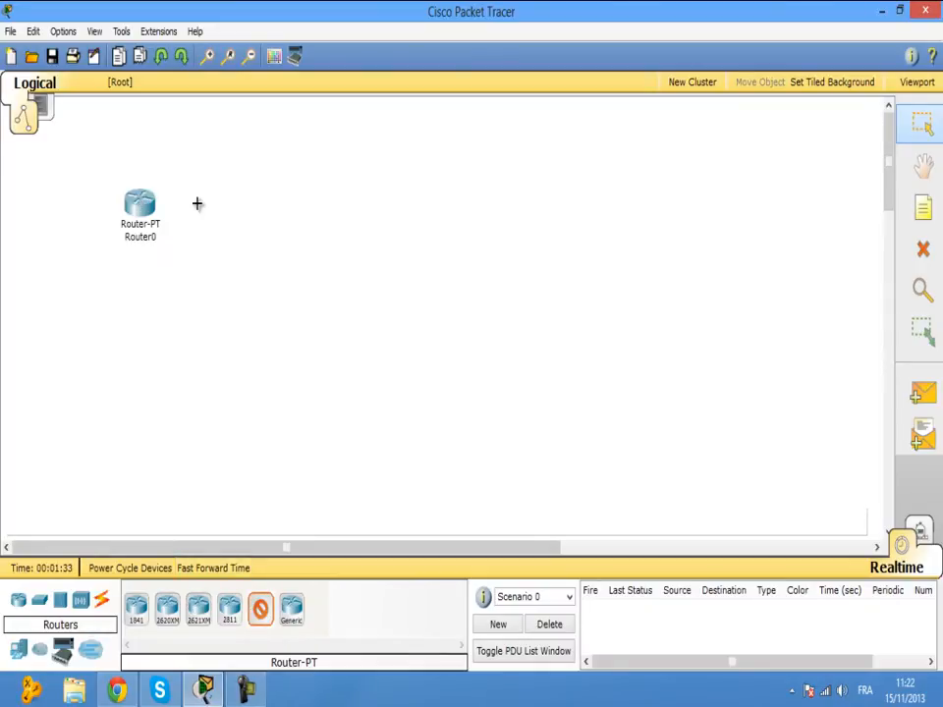
left_click(326, 200)
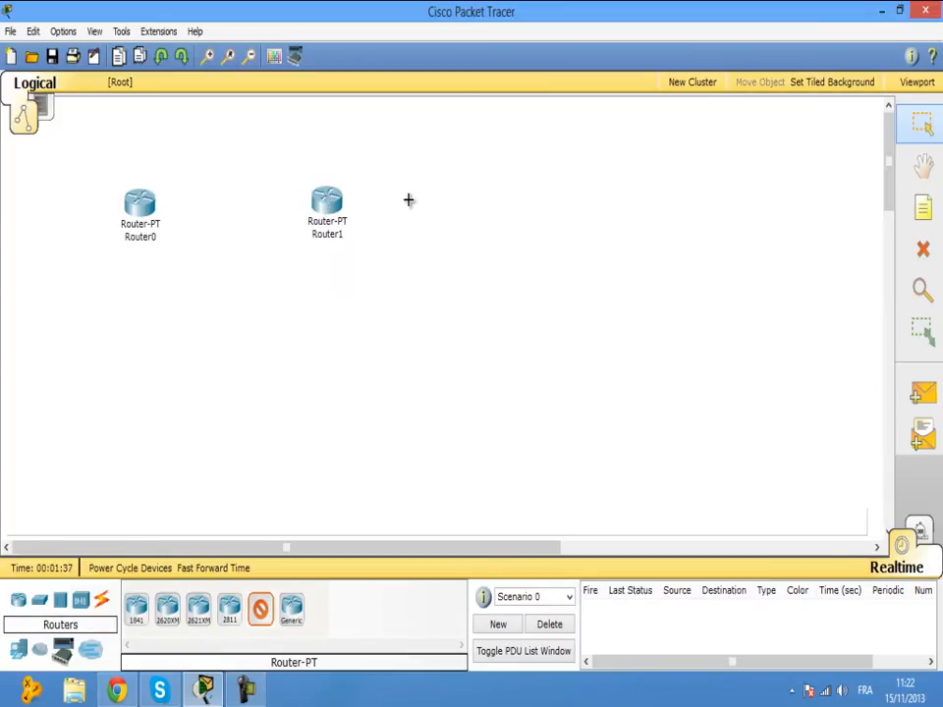
left_click(478, 198)
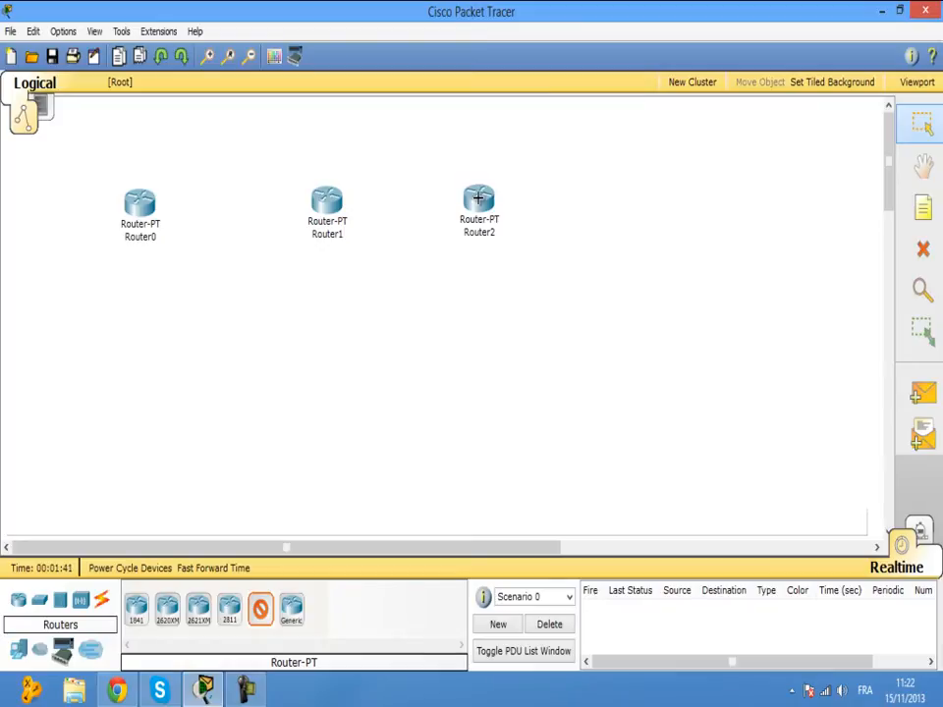
left_click(634, 196)
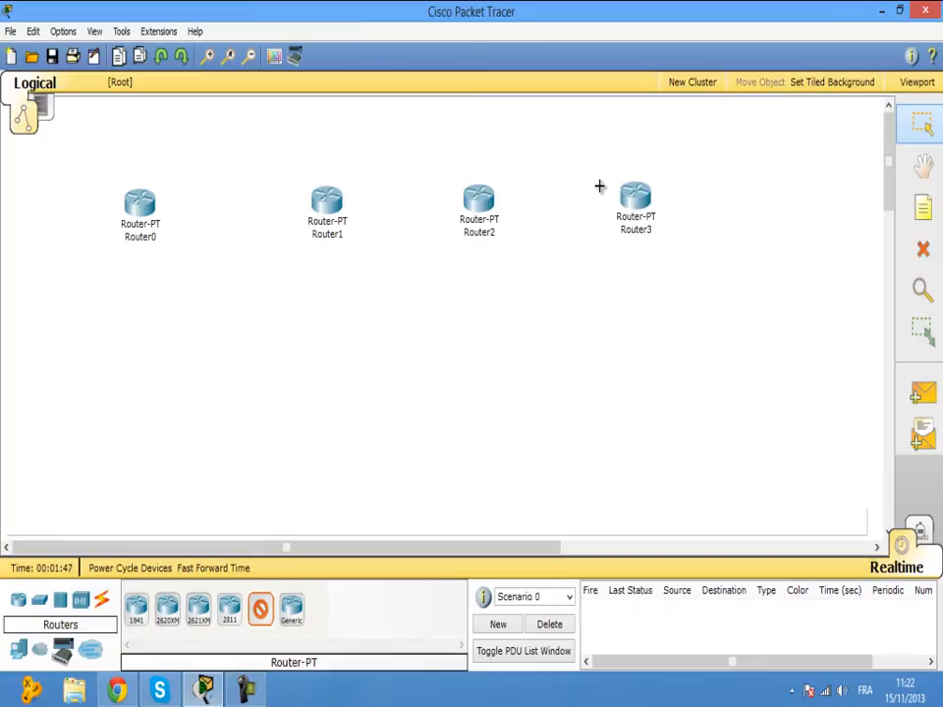
key("Escape")
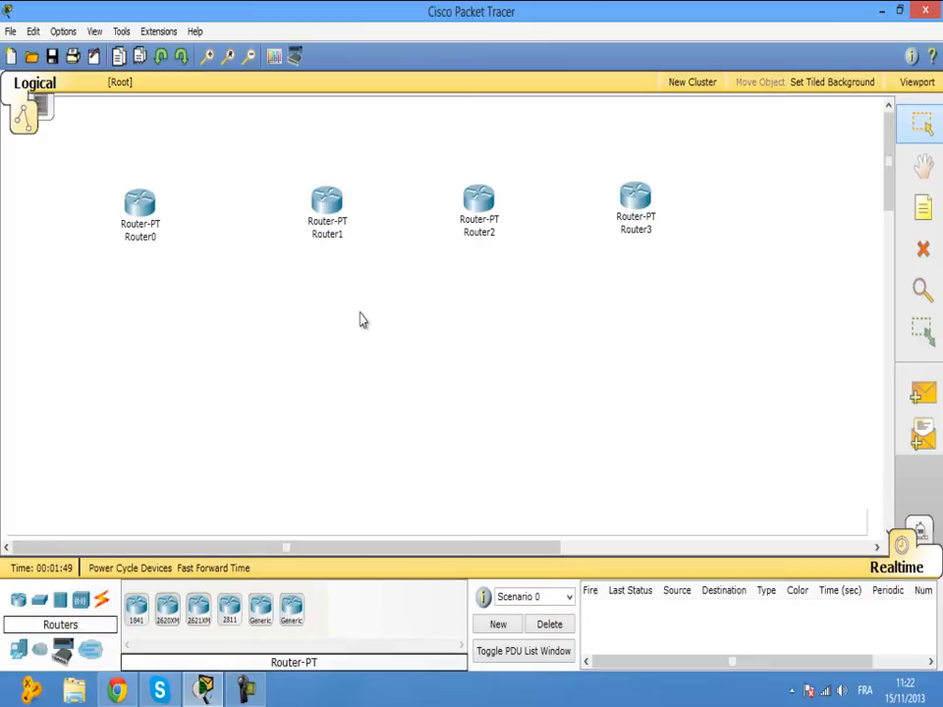
left_click_drag(596, 162, 685, 285)
left_click(684, 285)
left_click_drag(515, 171, 110, 262)
Place 2950-24 switches Switch0 to Switch3, one directly below each of Router0 to Router3.
left_click(195, 335)
left_click(42, 602)
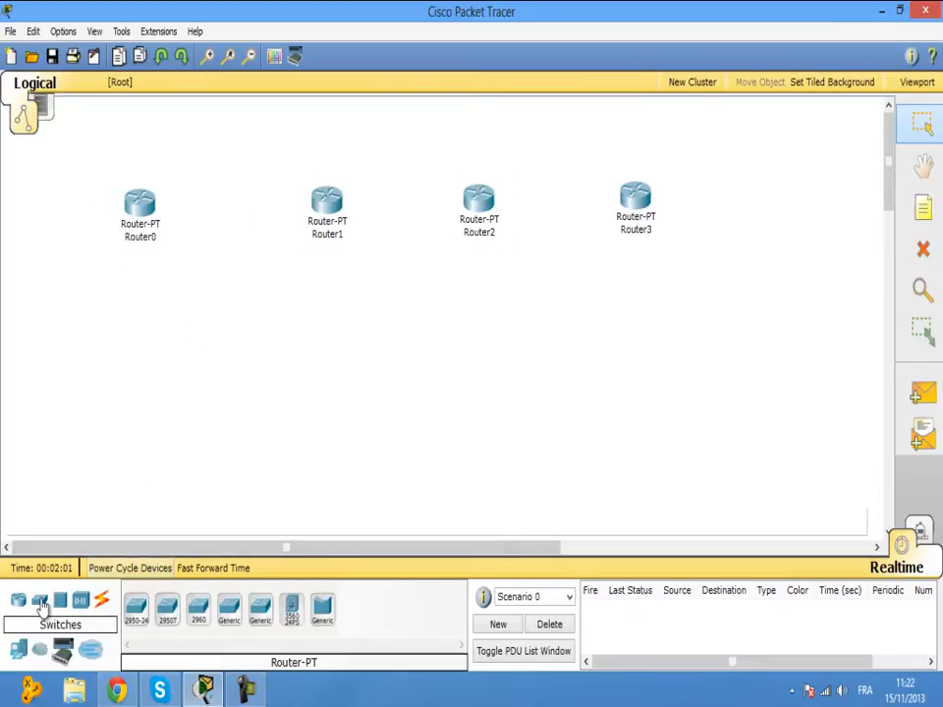
left_click(137, 608)
left_click(130, 349)
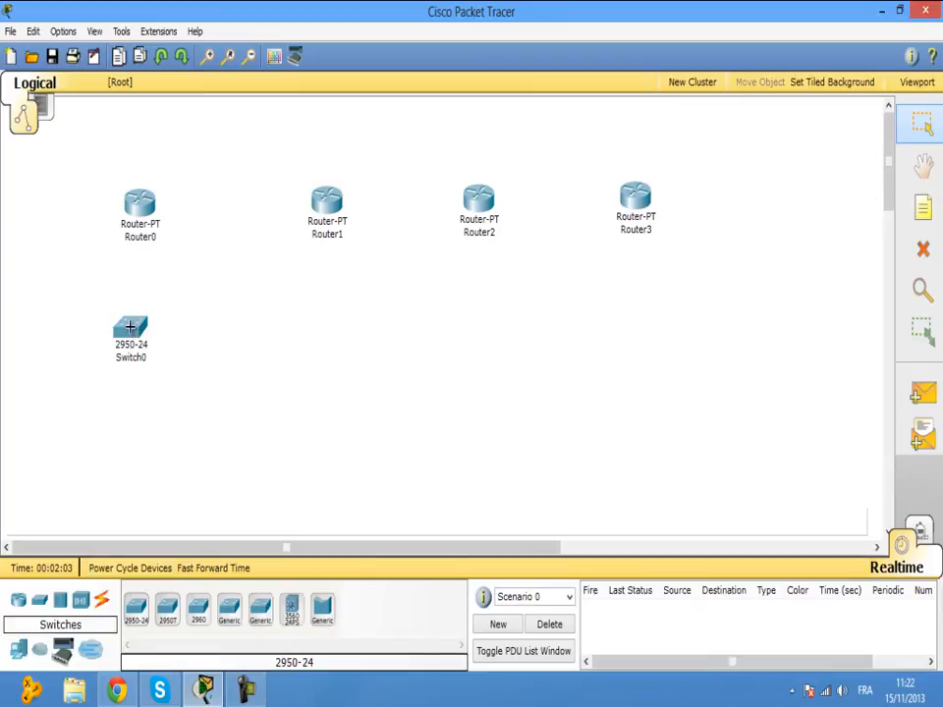
left_click(137, 608)
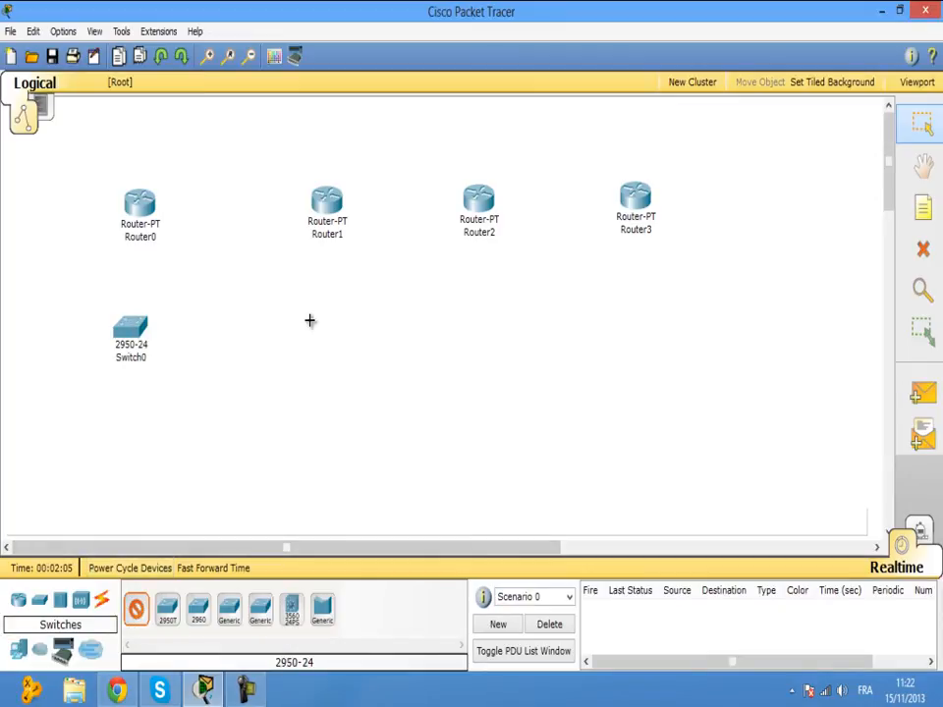
left_click(325, 334)
left_click(472, 331)
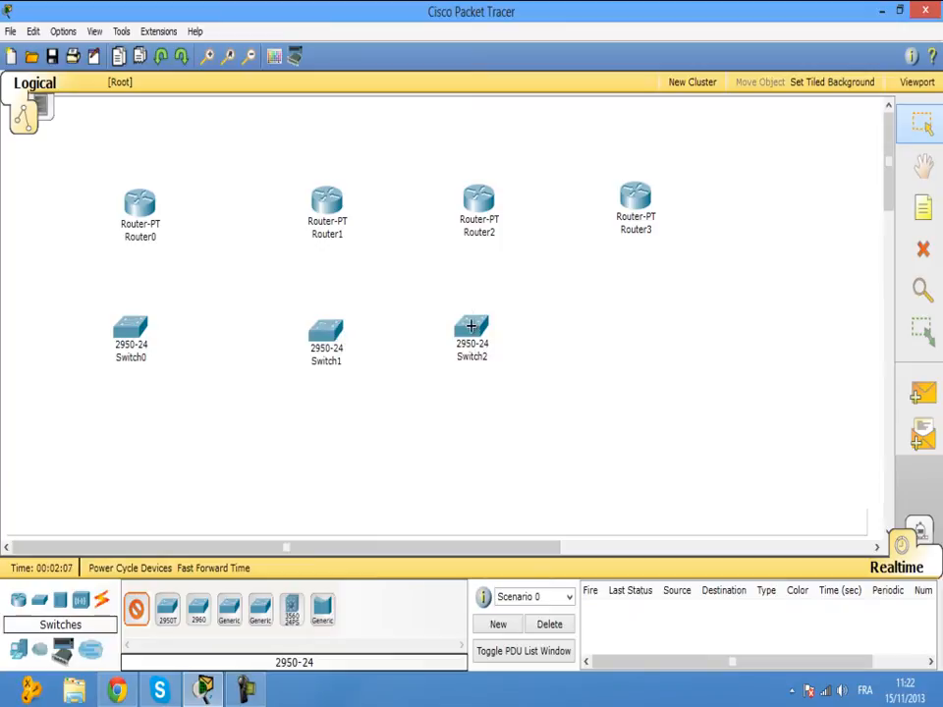
left_click(634, 324)
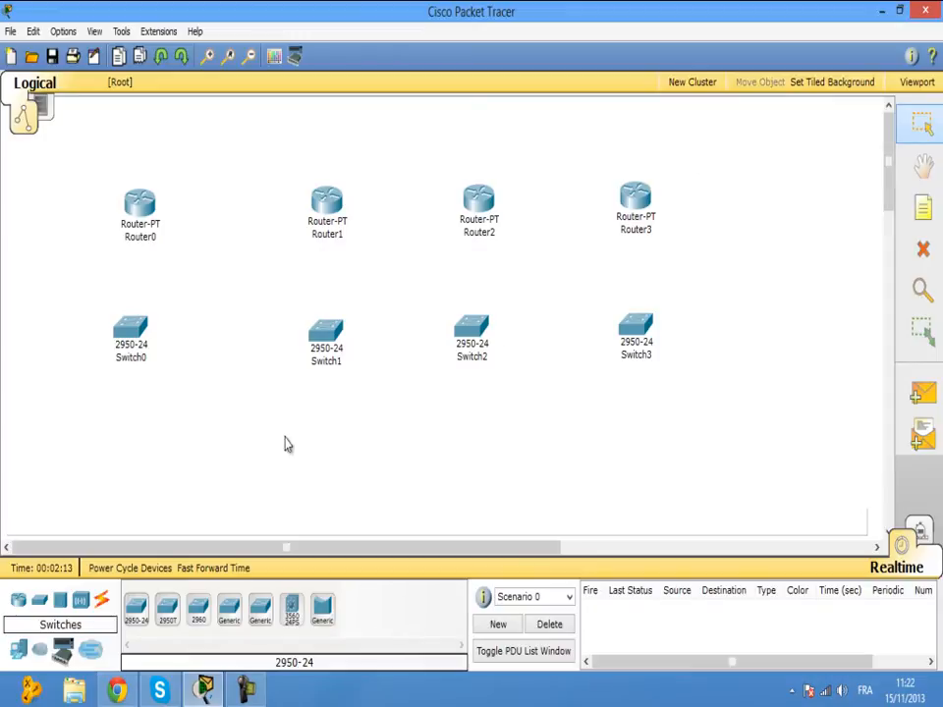
Place three PC-PT computers, PC0 to PC2, below Switch0, Switch1 and Switch2.
left_click(18, 648)
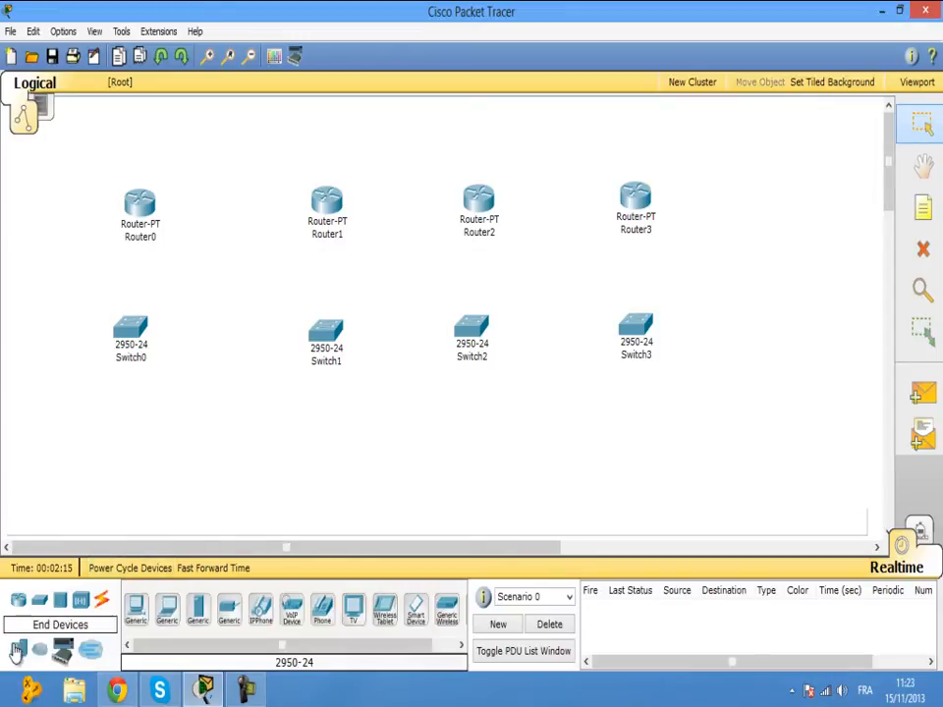
left_click(135, 609)
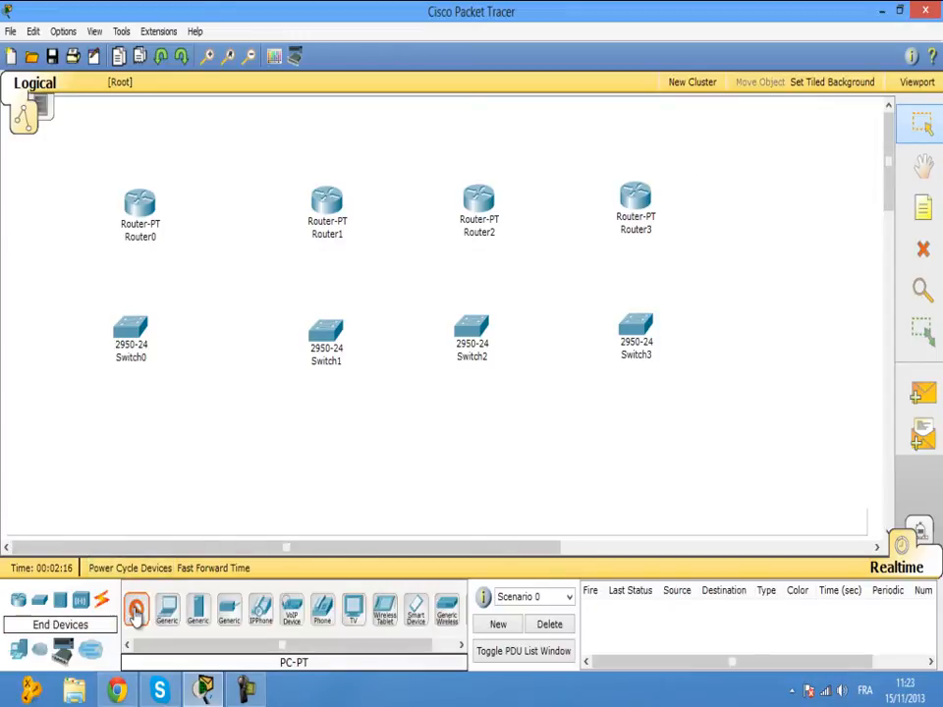
left_click(126, 438)
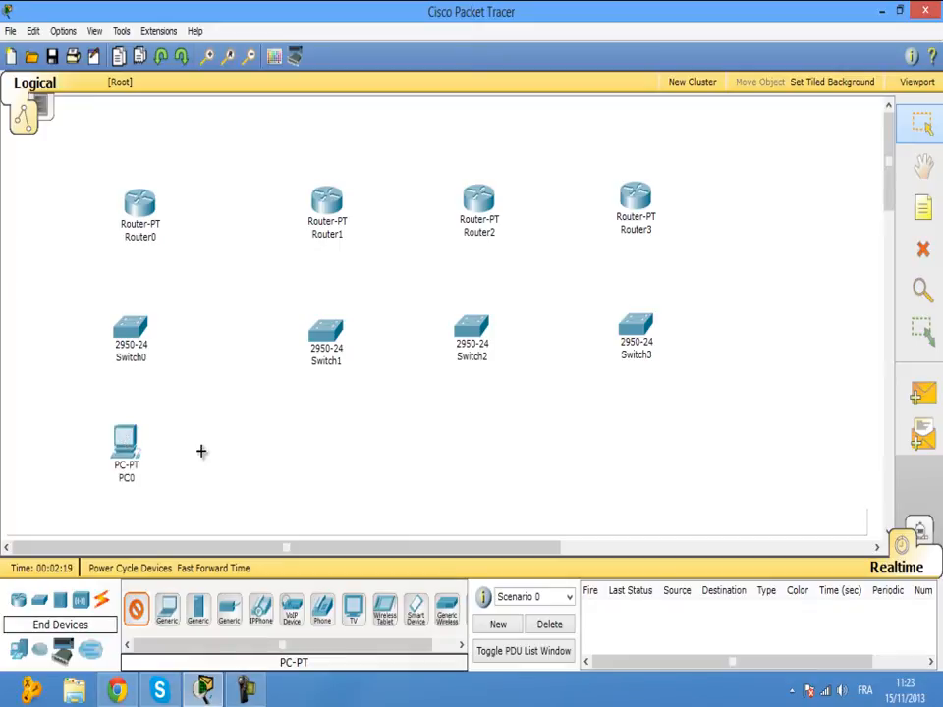
left_click(320, 443)
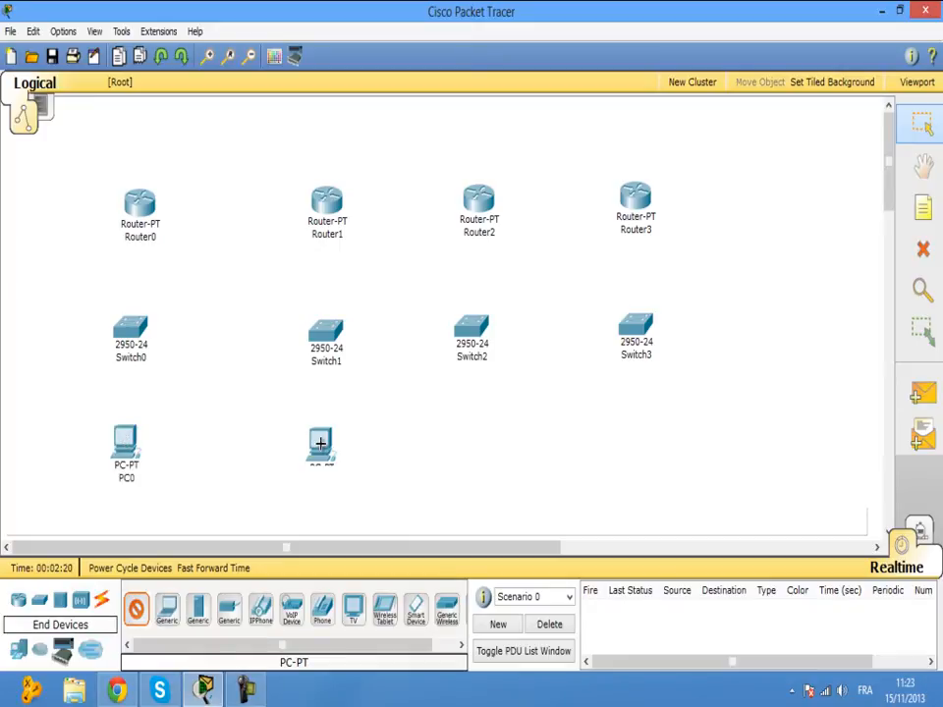
left_click(472, 435)
key("Escape")
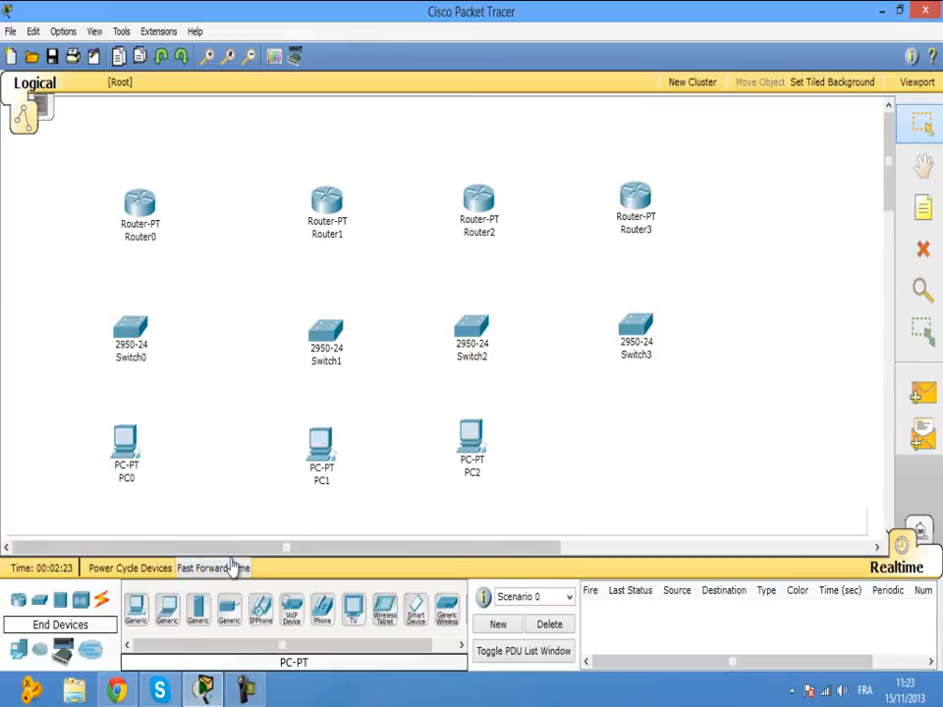
Add Server0 right of Switch3 and Laptop0 below it, then nudge Router0 slightly left.
left_click(197, 611)
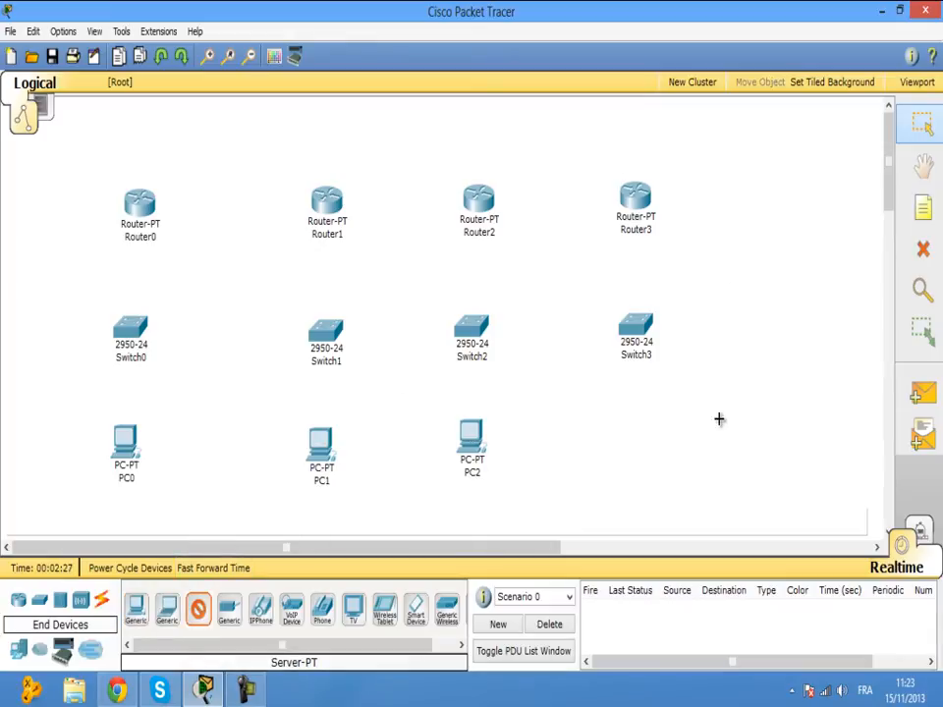
left_click(739, 334)
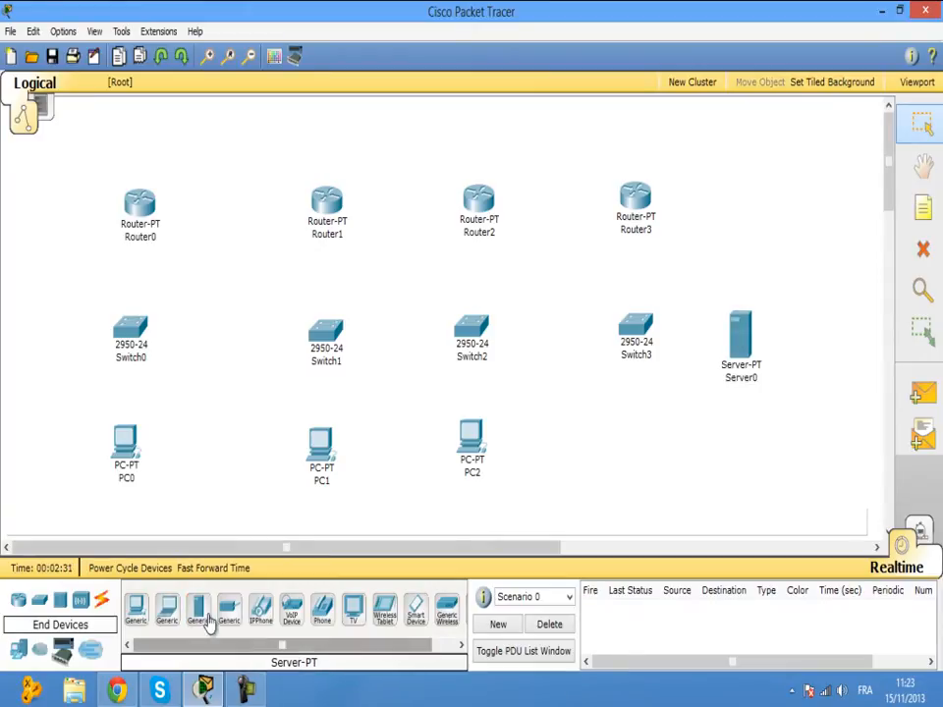
left_click(167, 614)
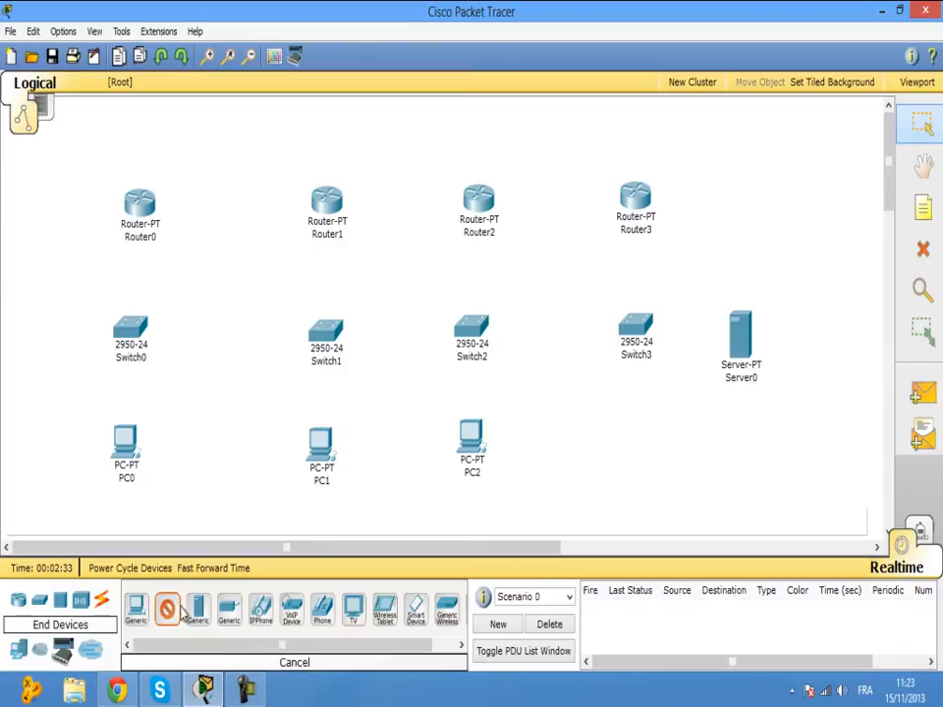
left_click(632, 448)
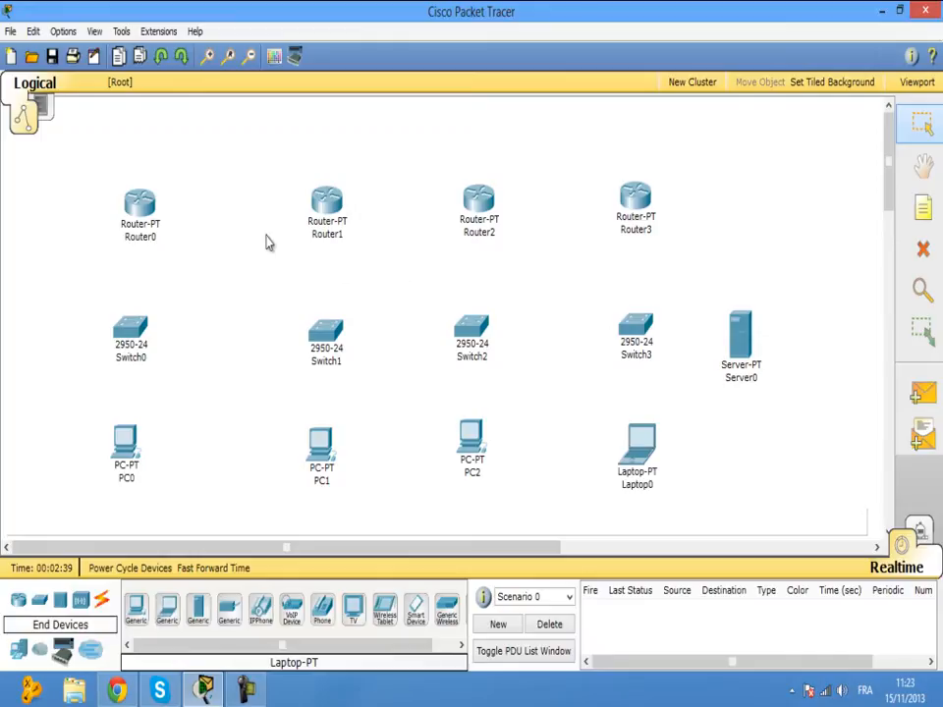
left_click_drag(144, 213, 138, 214)
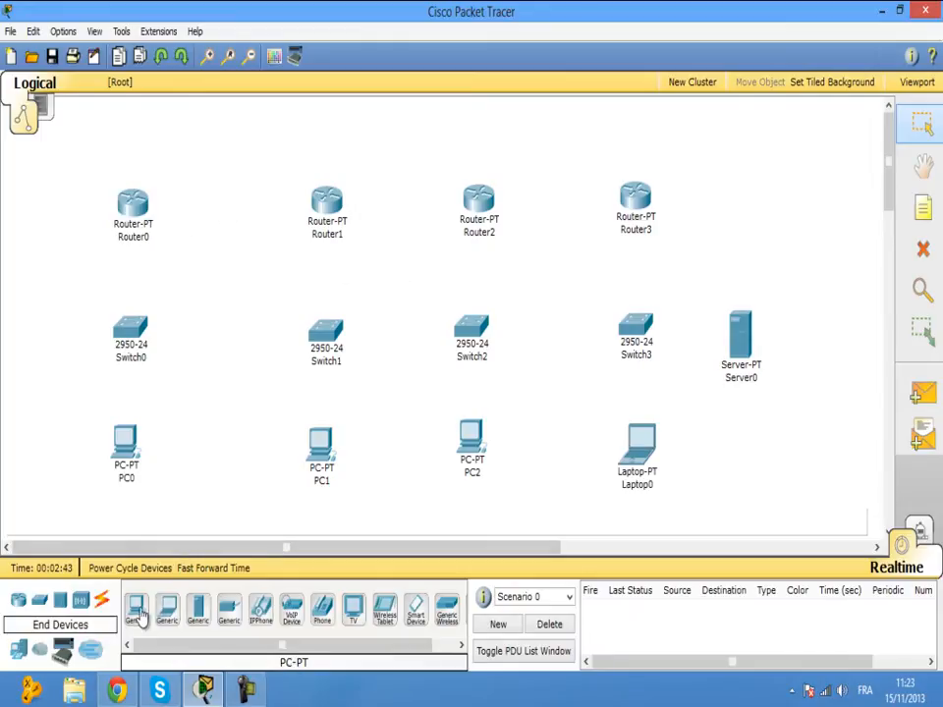
Add a note reading 192.168.0.1/24 between Router0 and Switch0.
key("n")
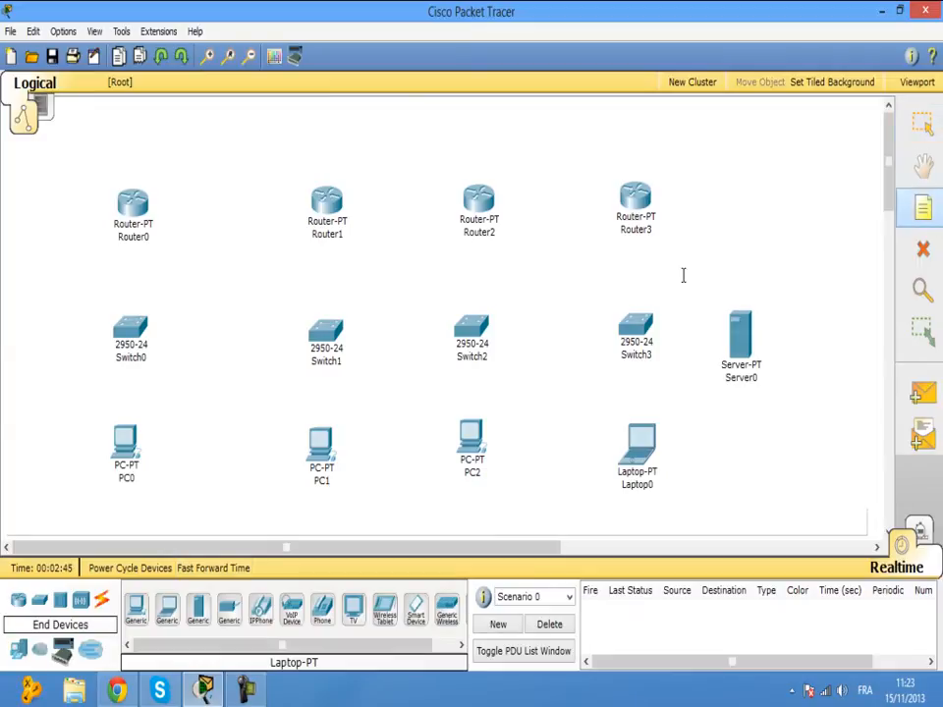
left_click(102, 275)
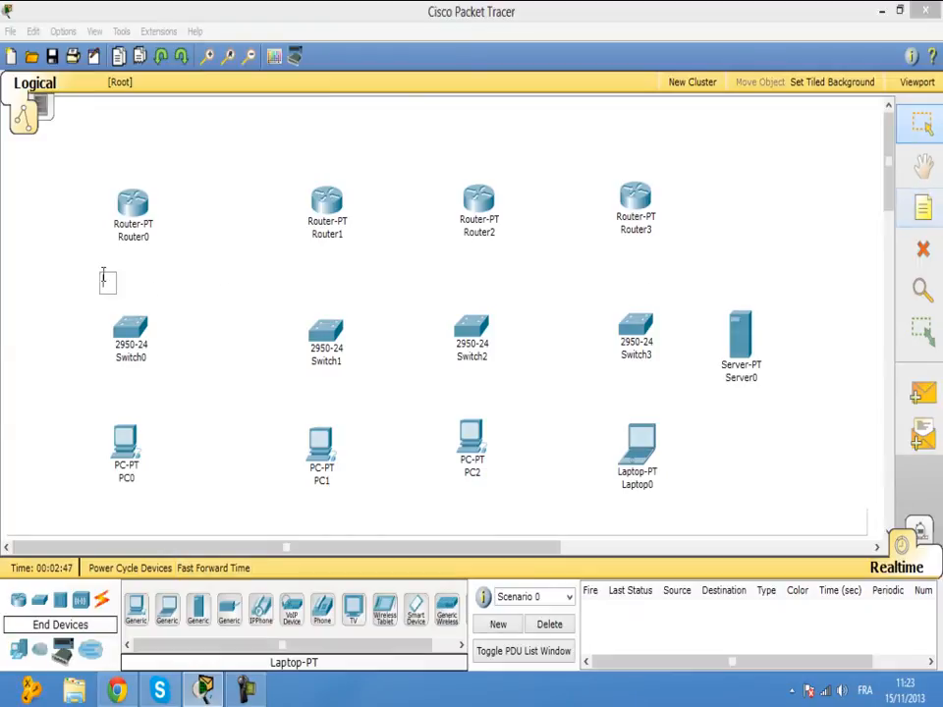
type("&çé")
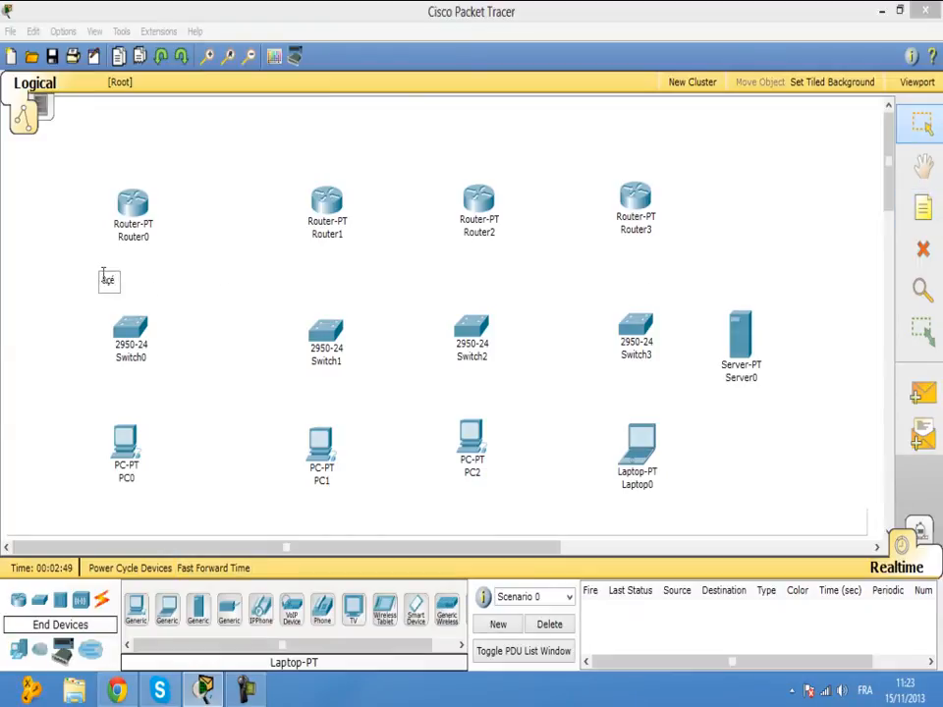
key("BackSpace")
key("BackSpace")
type("192.168.0.1")
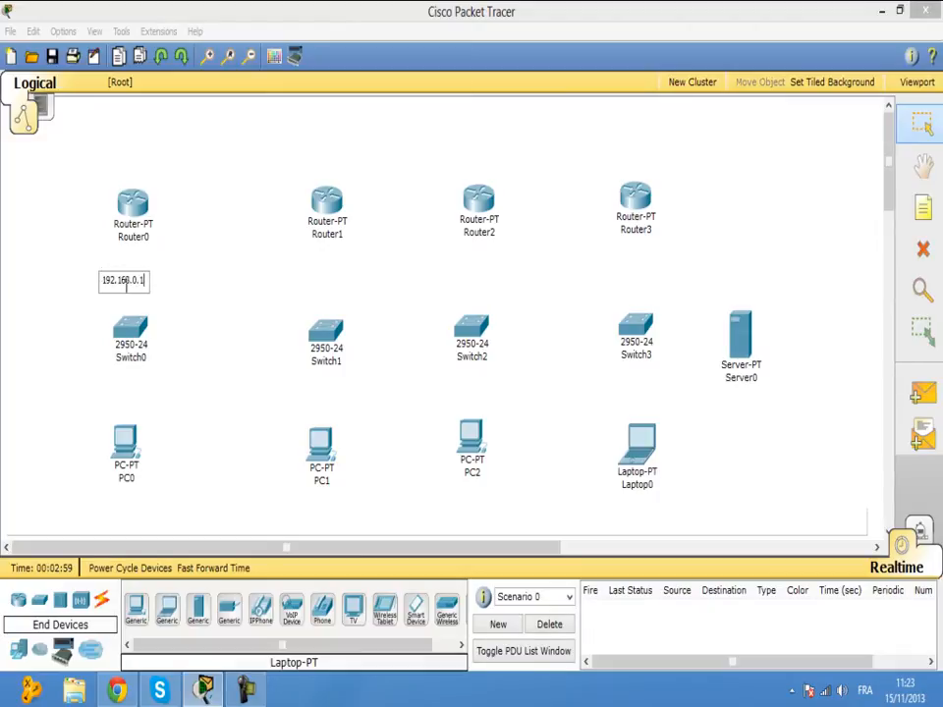
type("/24")
left_click(236, 297)
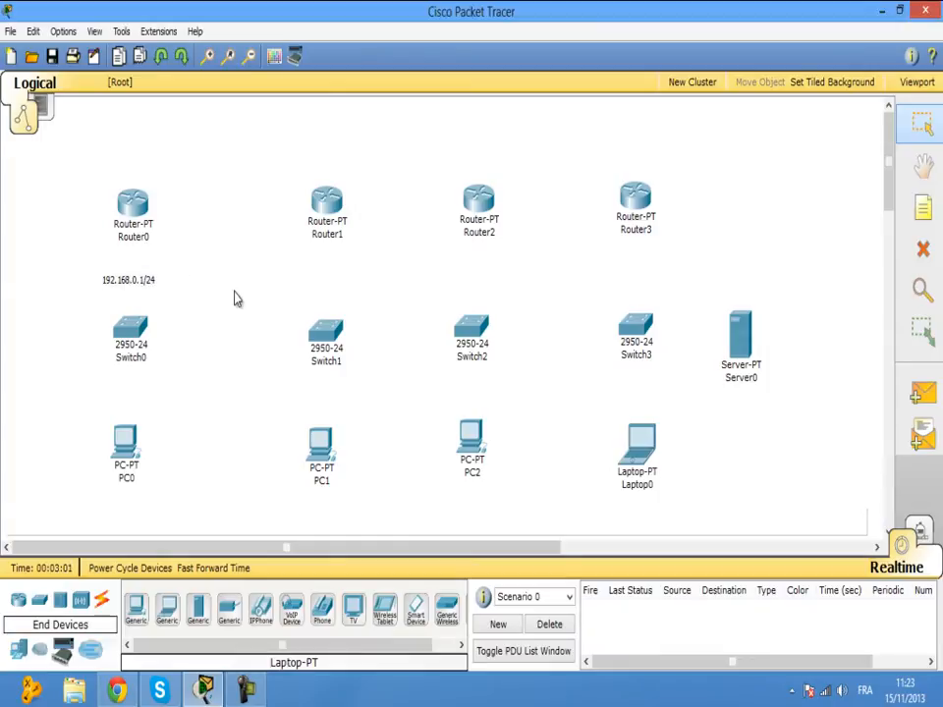
Add a 192.168.1.0/24 note between Router1 and Switch1.
left_click(921, 209)
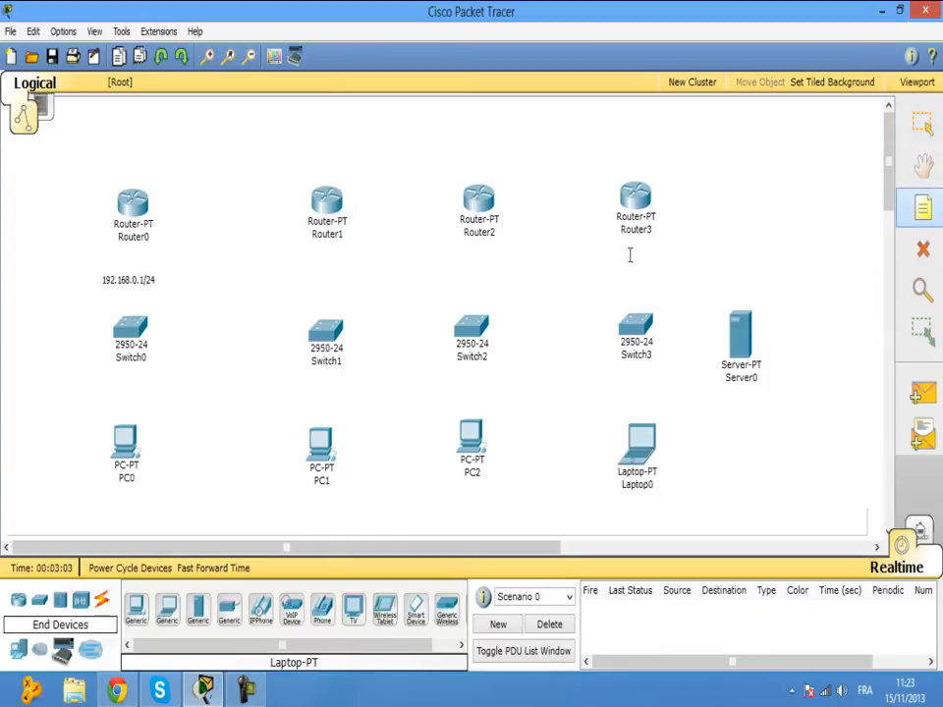
left_click(314, 267)
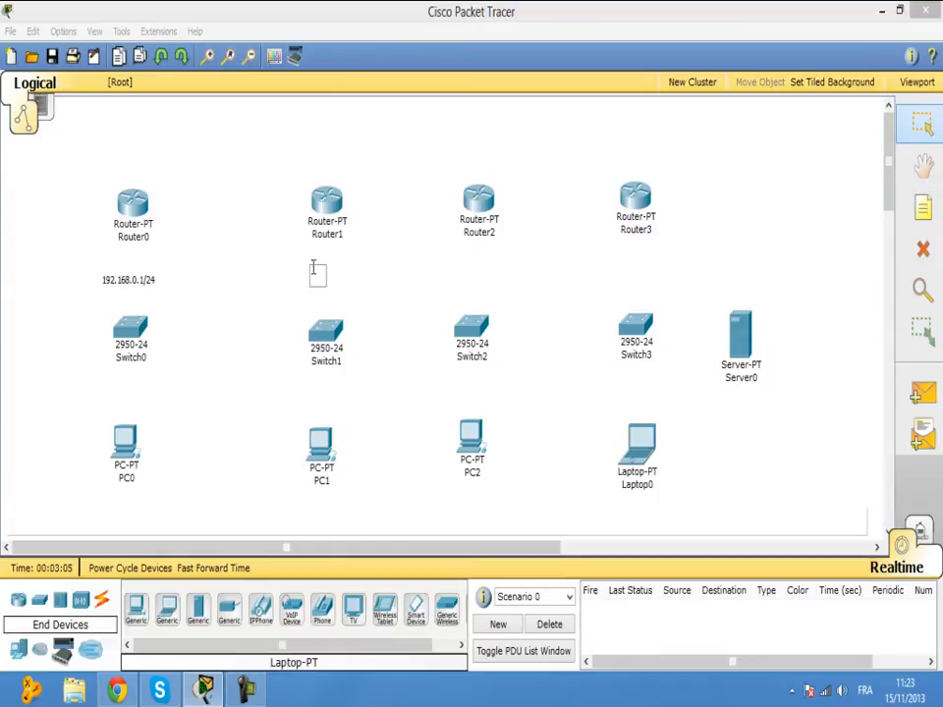
type("192.168.")
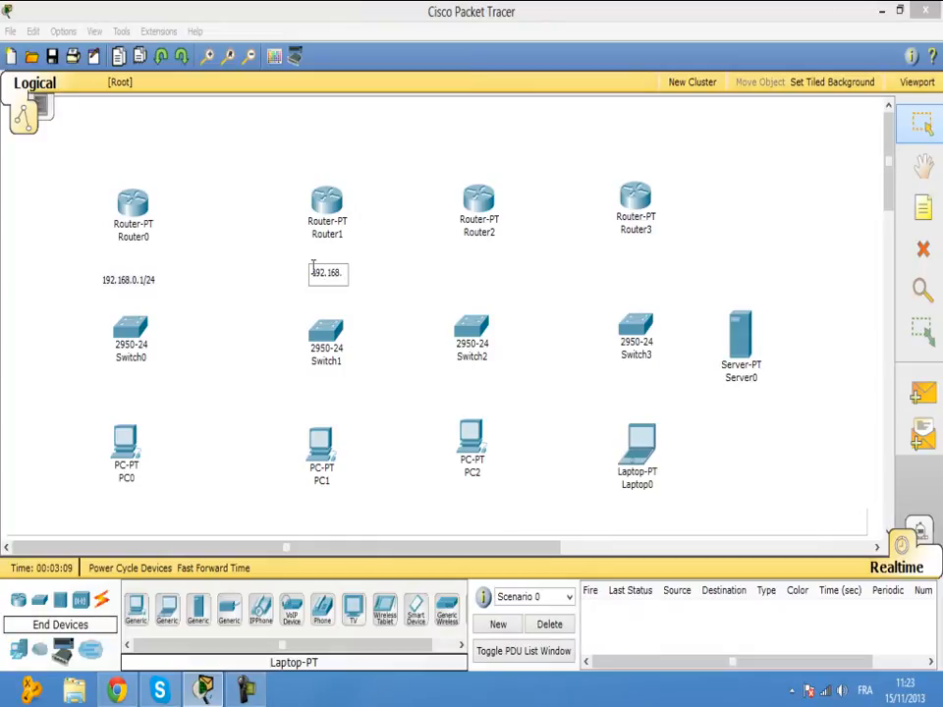
type("1.0/24")
left_click(363, 322)
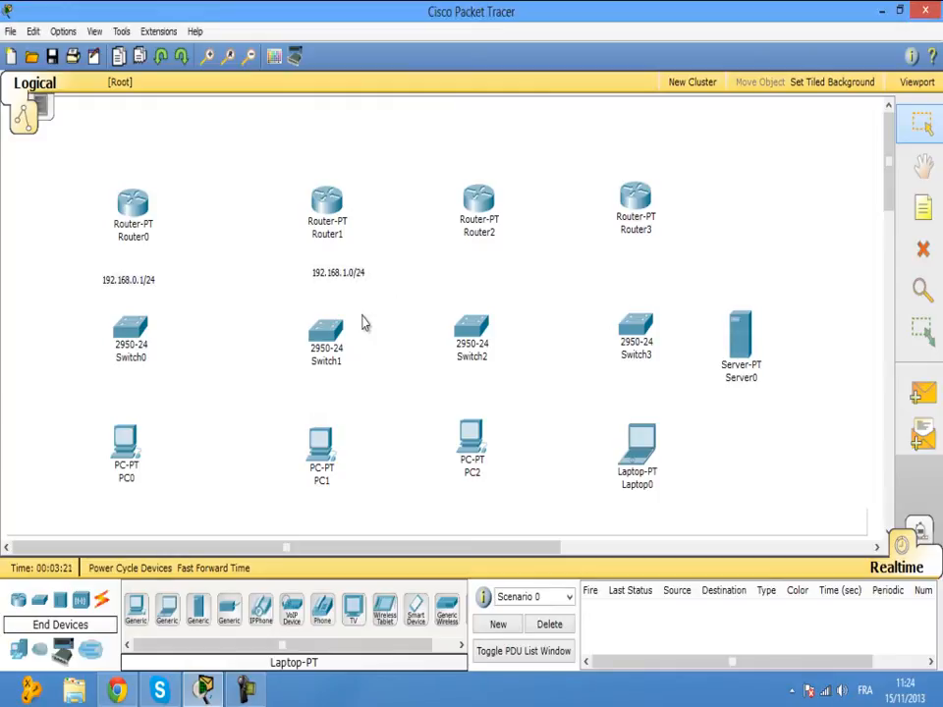
Correct Router0's network note to read 192.168.1.0/24.
double_click(148, 281)
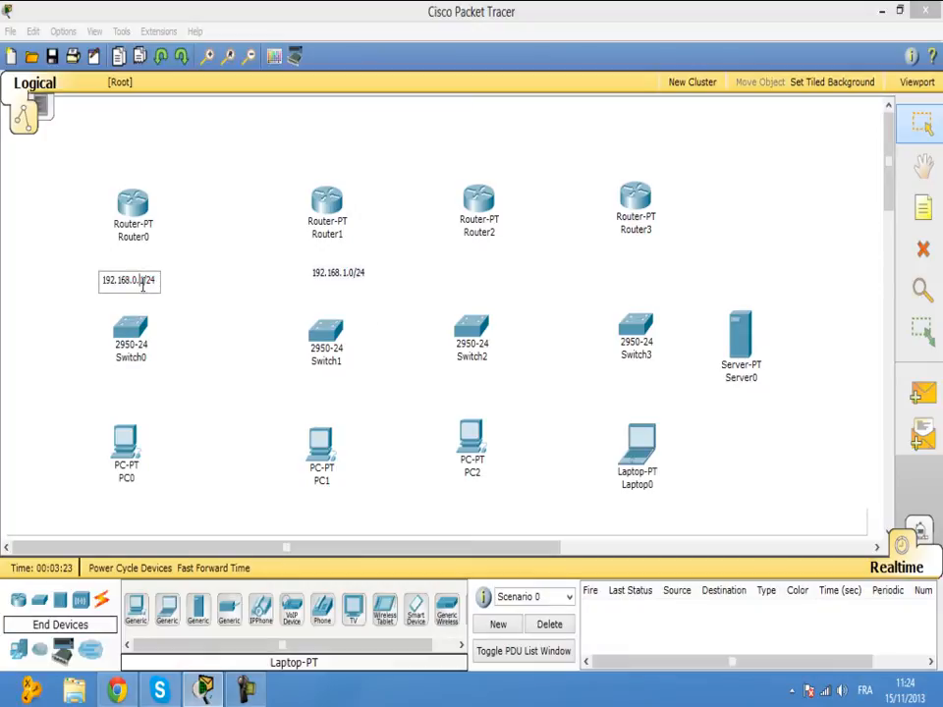
key("BackSpace")
type("0")
left_click(137, 281)
key("BackSpace")
type("1")
left_click(206, 300)
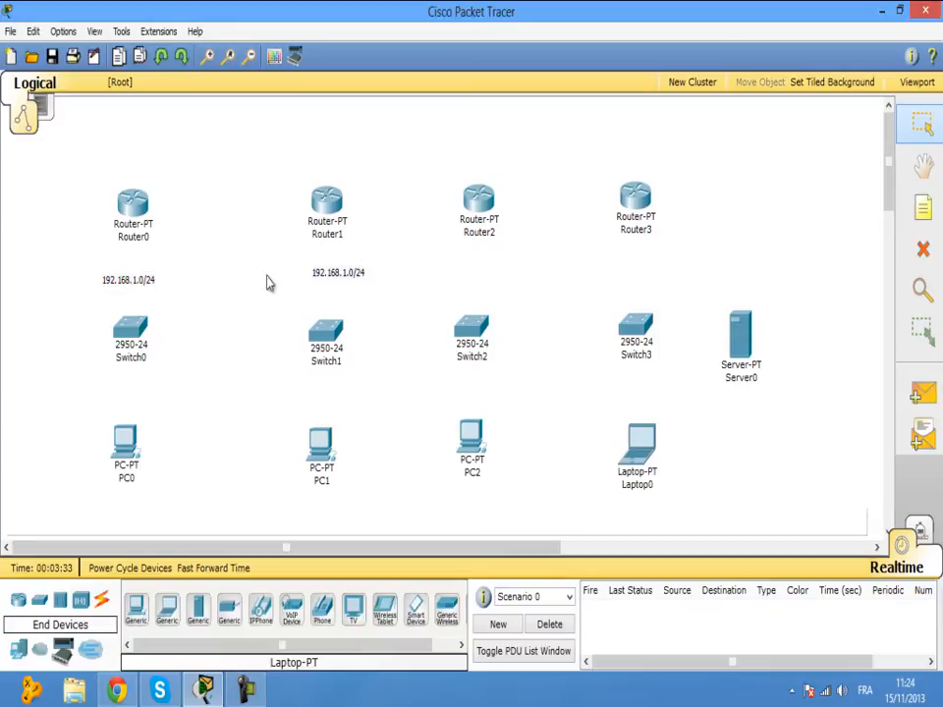
Change Router1's network note to 192.168.2.0/24.
left_click(346, 269)
left_click(345, 273)
key("BackSpace")
type("2")
left_click(405, 321)
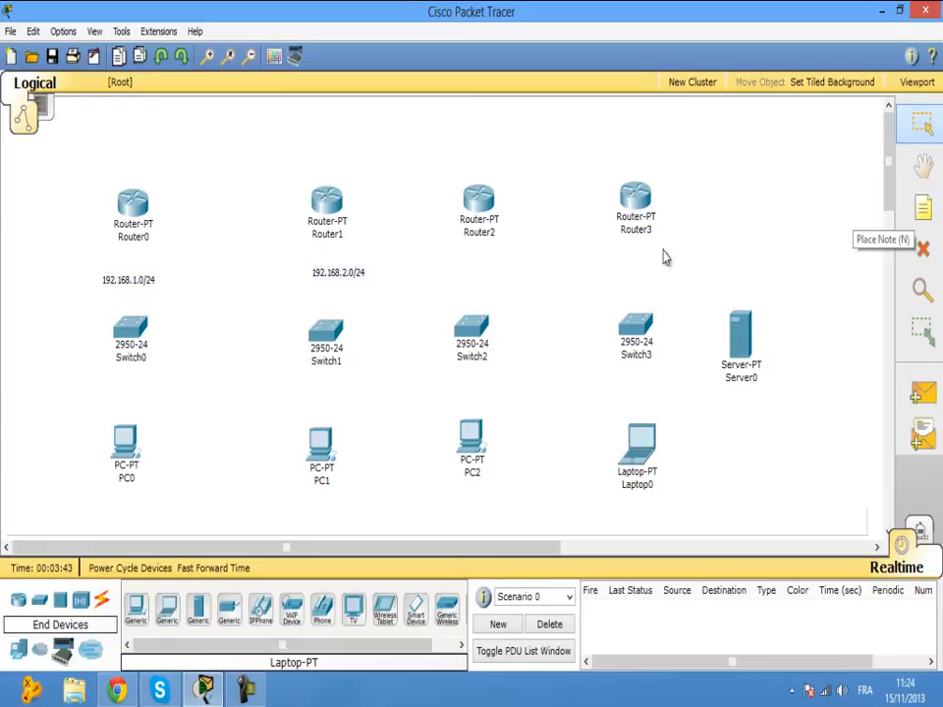
Add a 192.168.3.0 note below Router2 and reposition the 192.168.1.0/24 note.
left_click(930, 210)
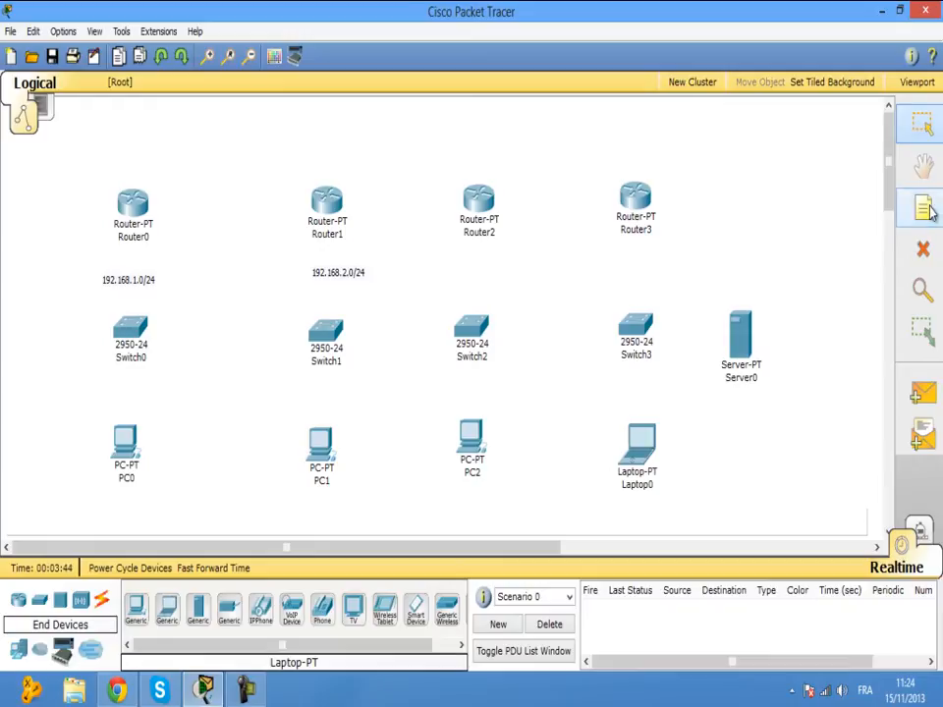
left_click(460, 266)
type("192.168.")
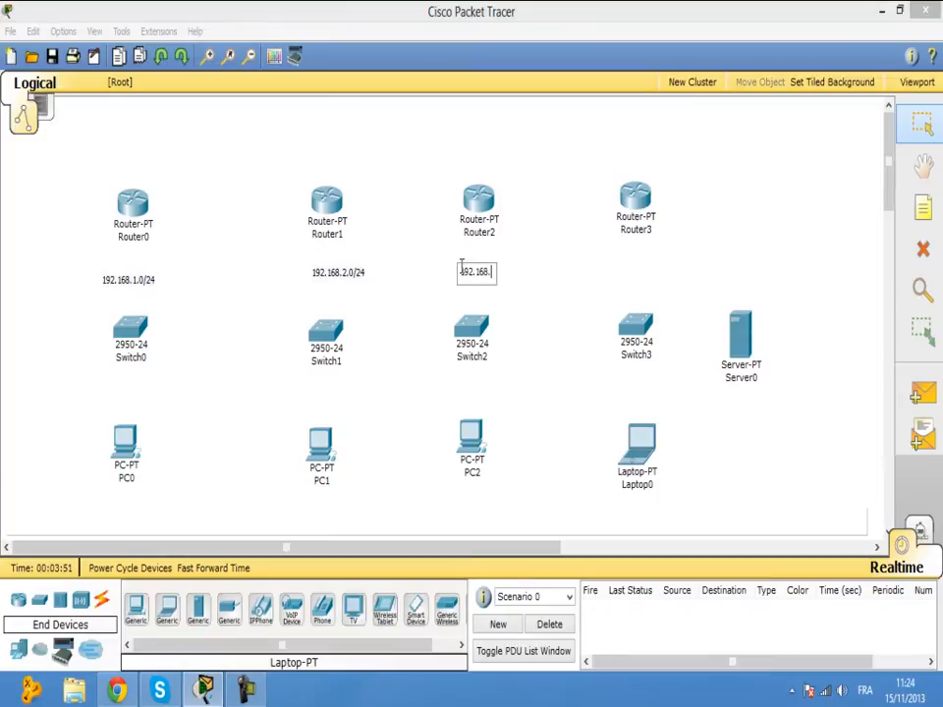
type("3.0")
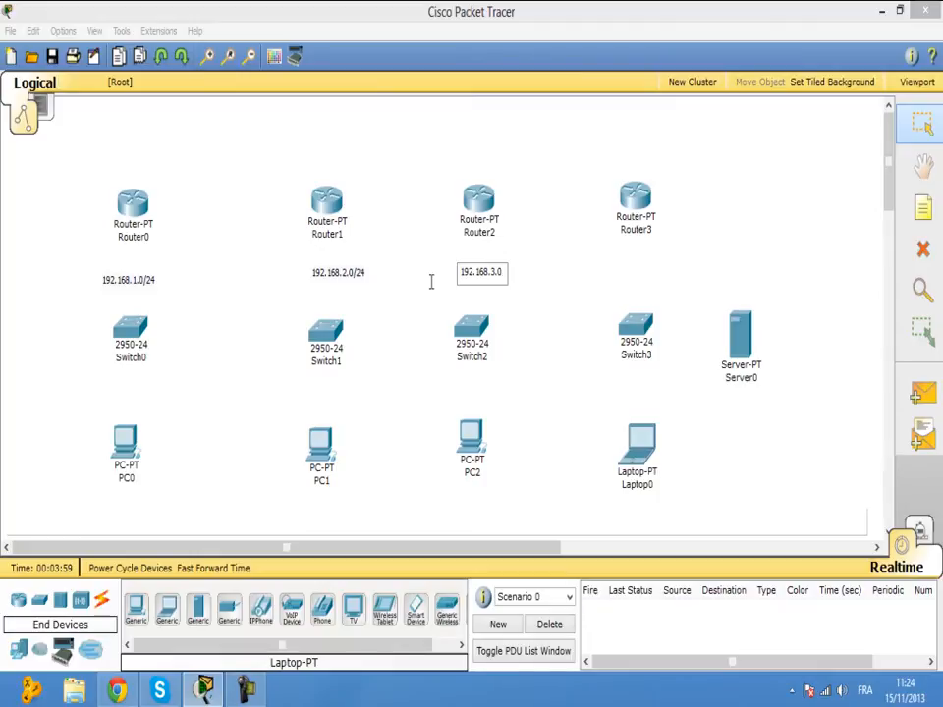
mouse_move(122, 288)
left_mouse_down()
mouse_move(174, 298)
mouse_move(128, 284)
left_mouse_up()
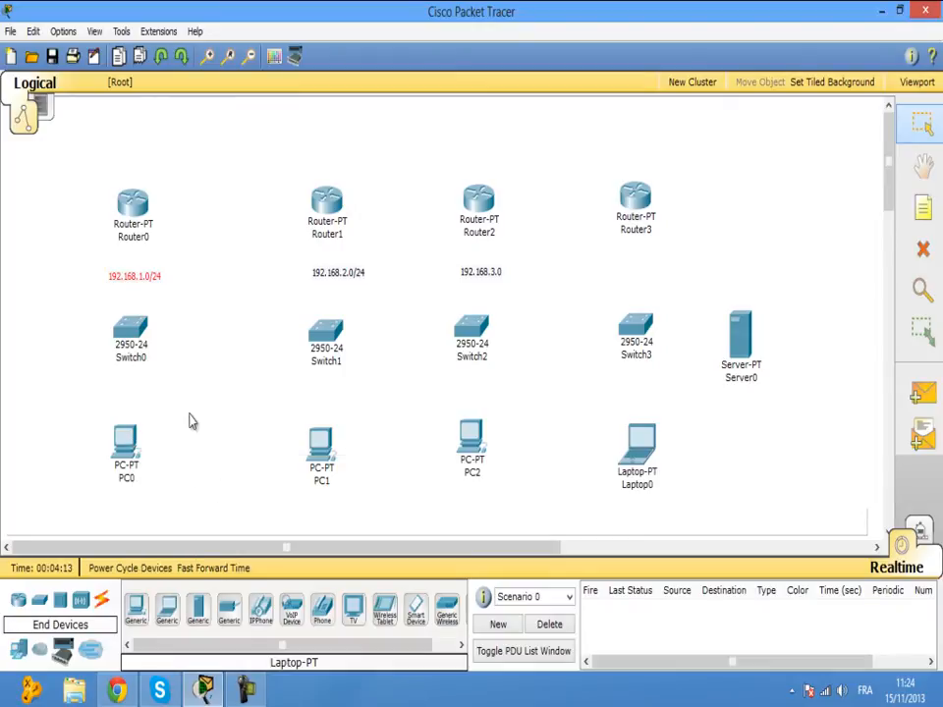
Nudge the 192.168.1.0/24 note and complete Router2's note as 192.168.3.0/24.
left_click(188, 301)
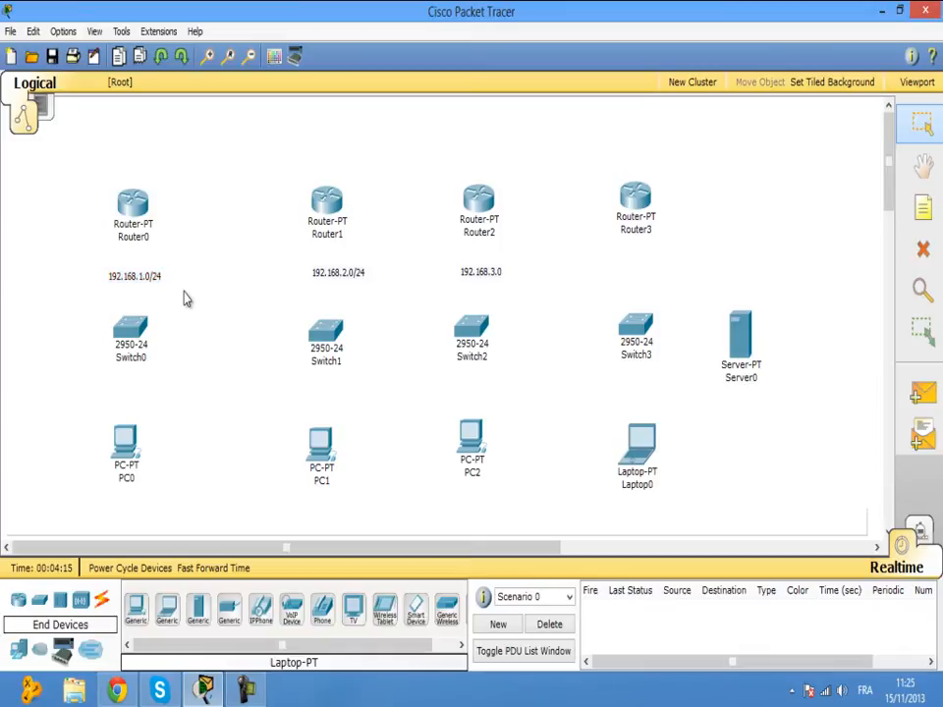
left_click_drag(150, 284, 146, 280)
left_click(424, 340)
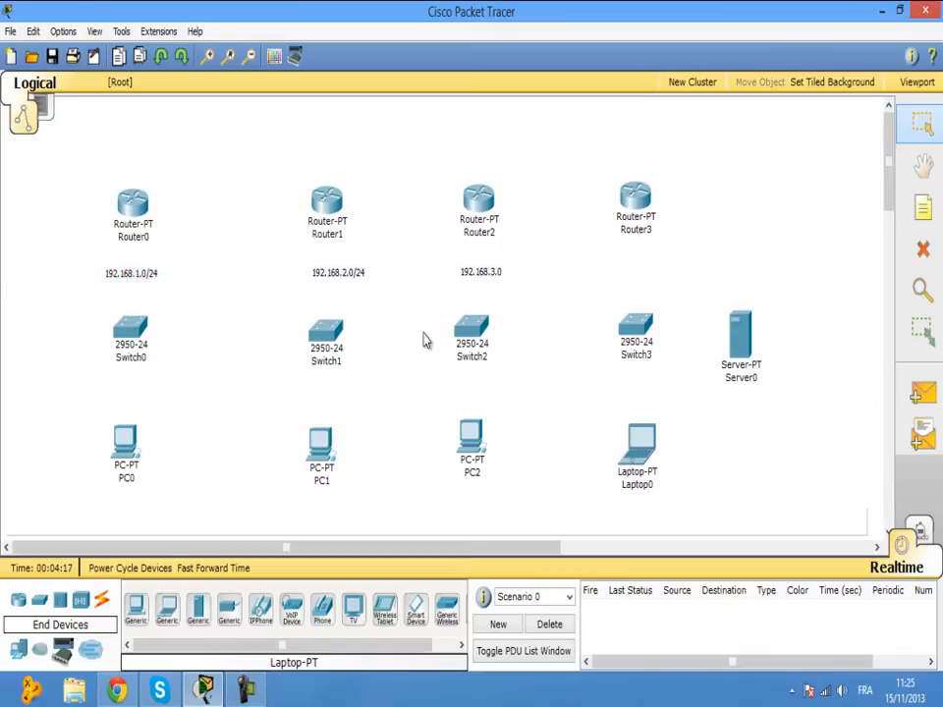
double_click(500, 275)
left_click(501, 275)
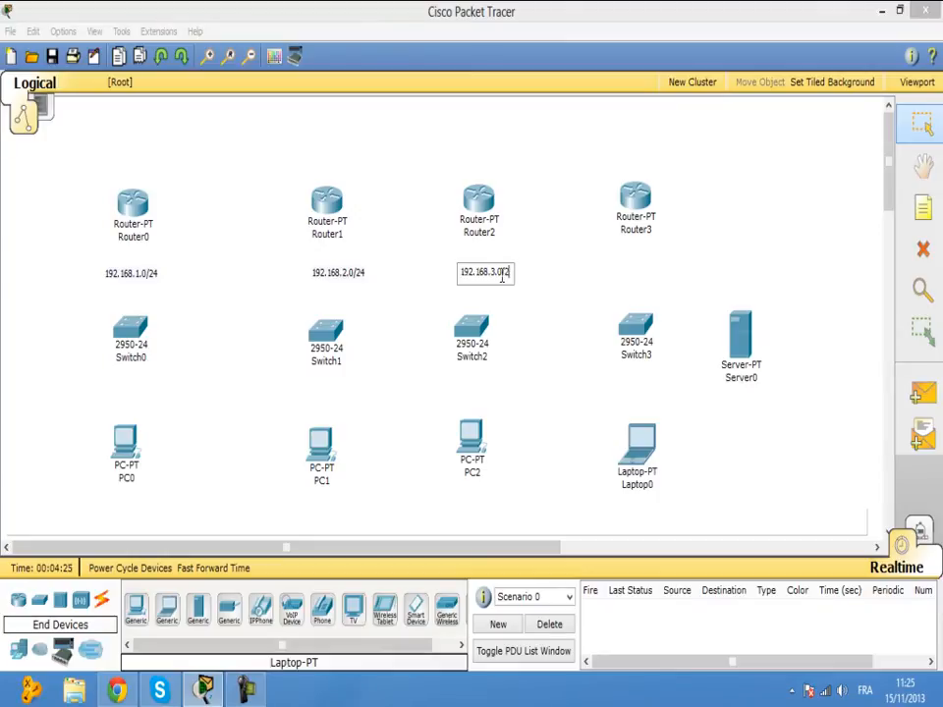
left_click(538, 297)
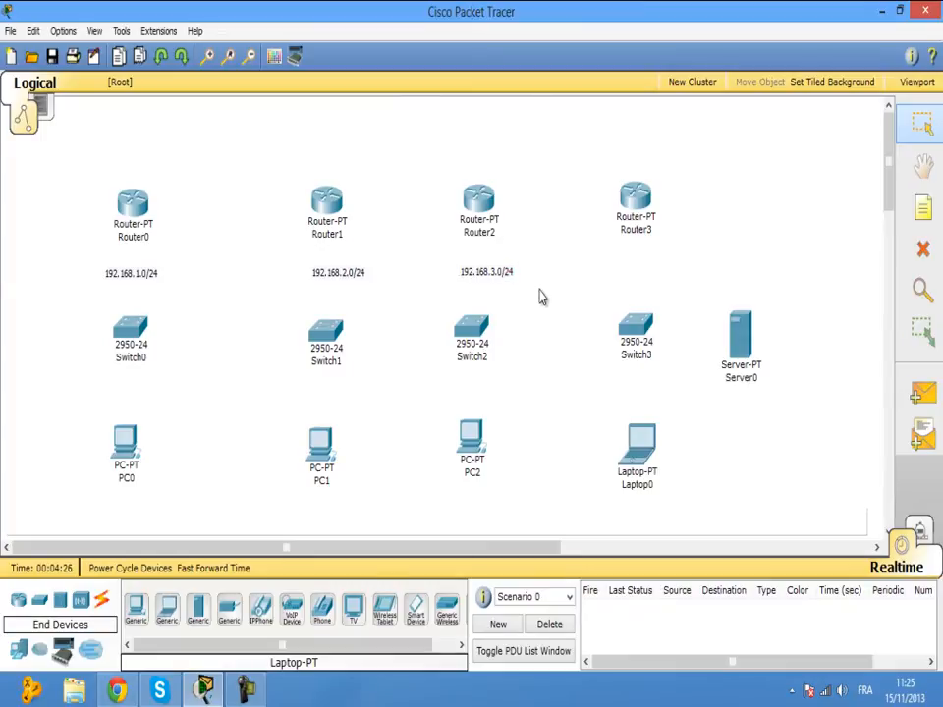
Add a 172.10.0.0/16 note below Router3 labelling its network.
left_click(926, 208)
left_click(621, 271)
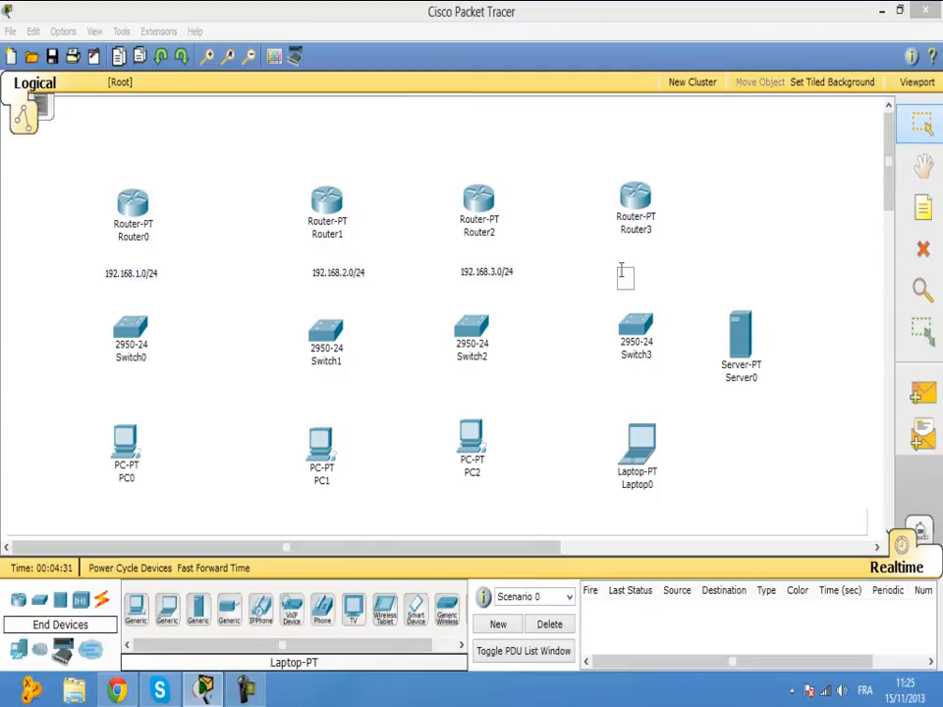
type("172.10.")
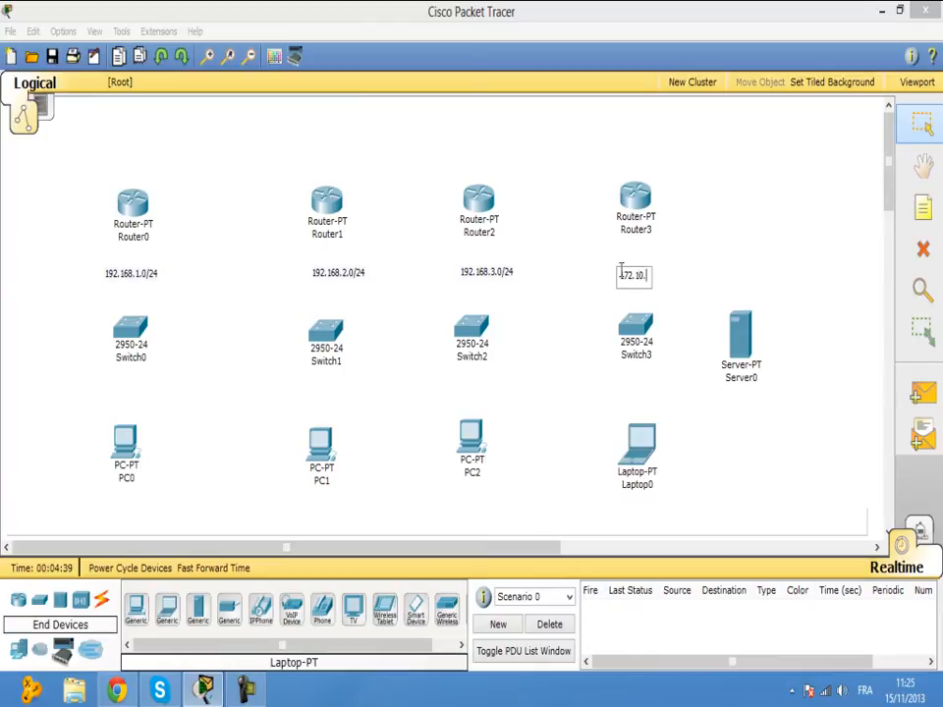
key("BackSpace")
key("BackSpace")
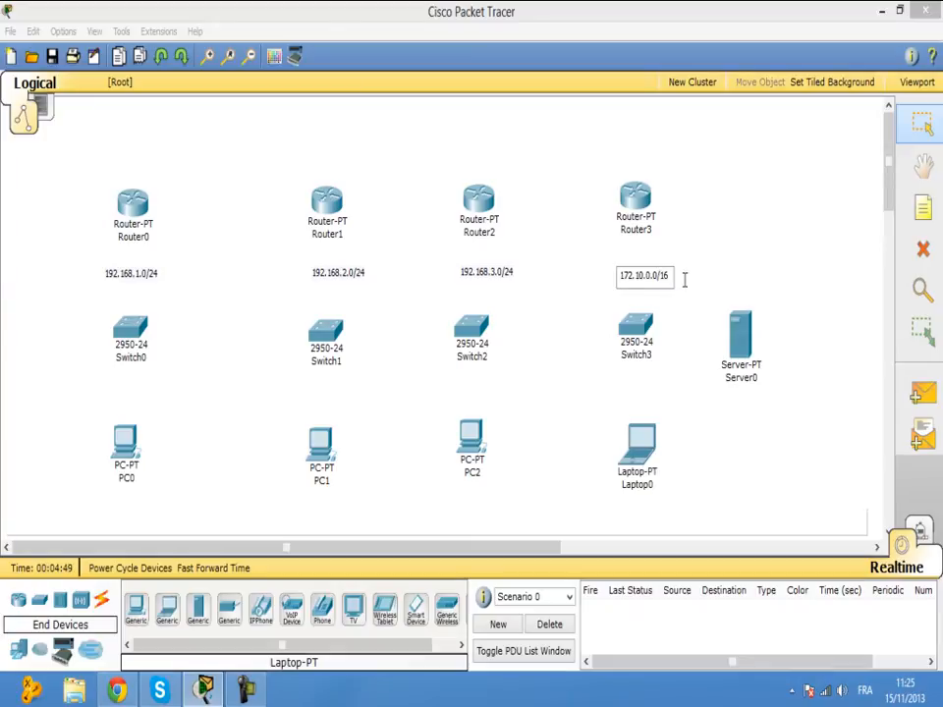
left_click(695, 278)
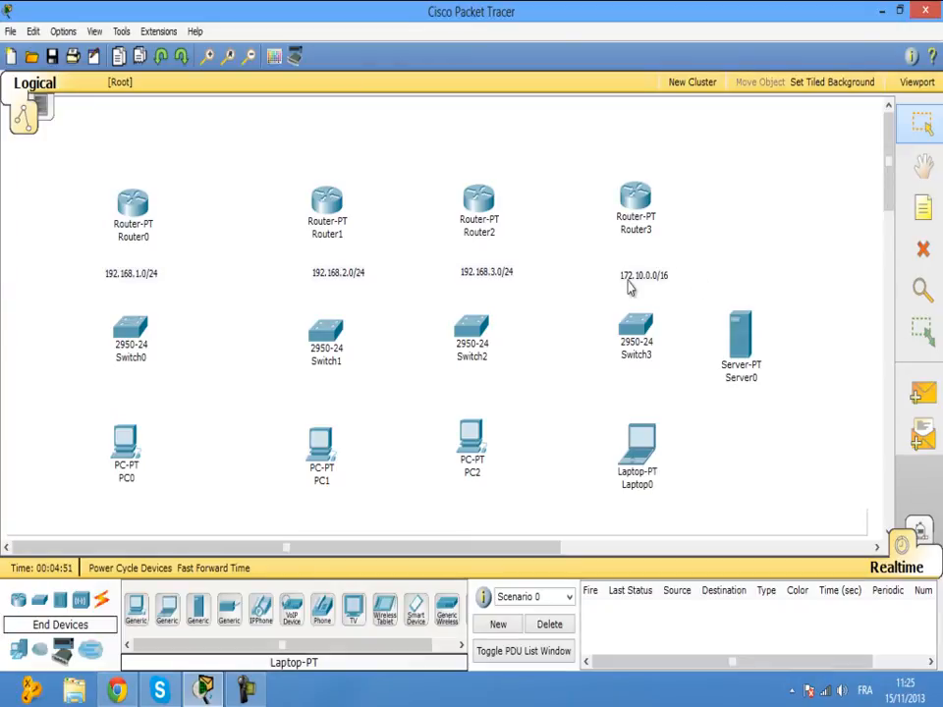
left_click(654, 270)
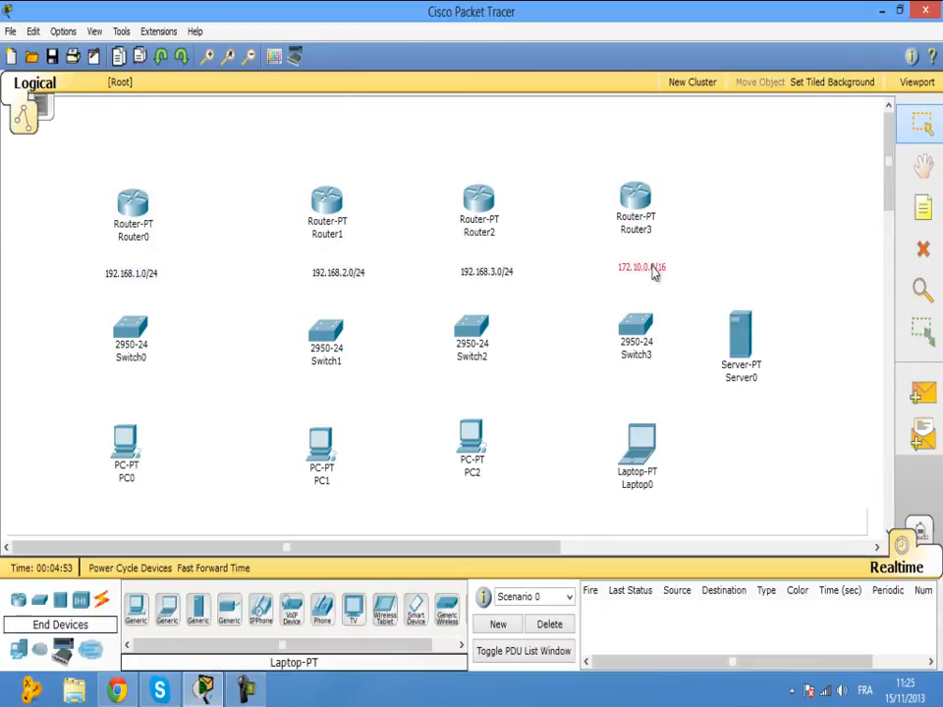
left_click(730, 260)
left_click(101, 599)
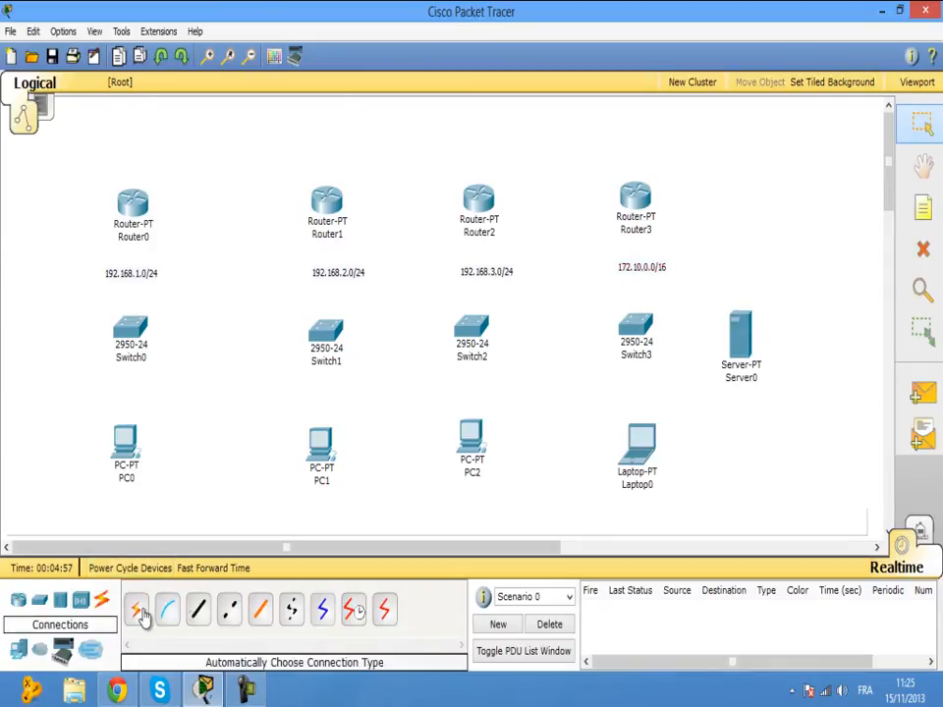
Connect Router1 Serial2/0 to Router0 Serial2/0 with a Serial DCE cable.
left_click(135, 609)
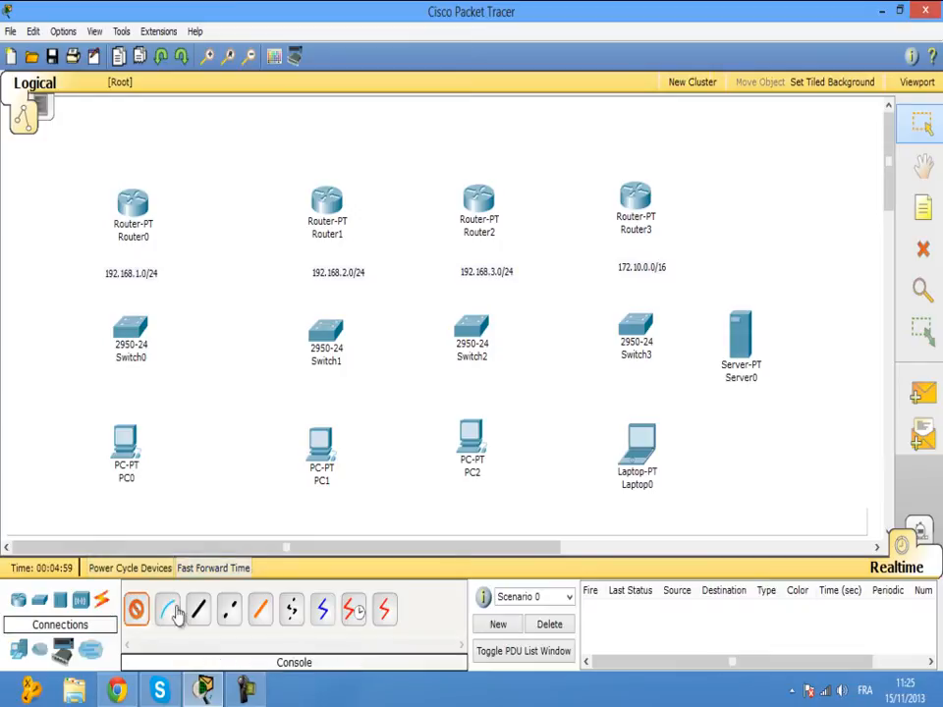
left_click(144, 611)
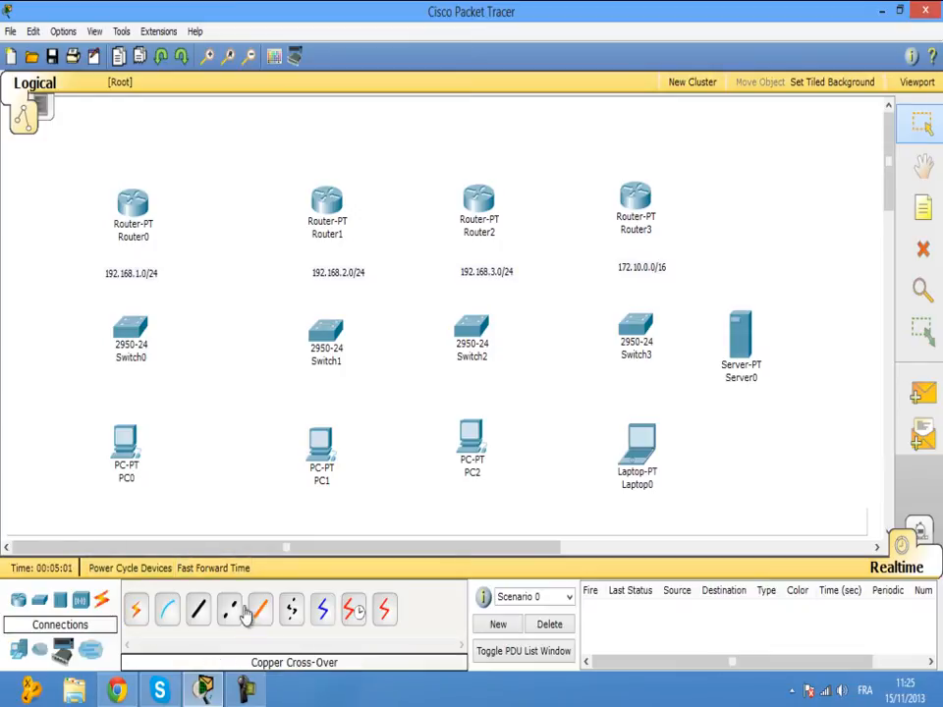
left_click(353, 611)
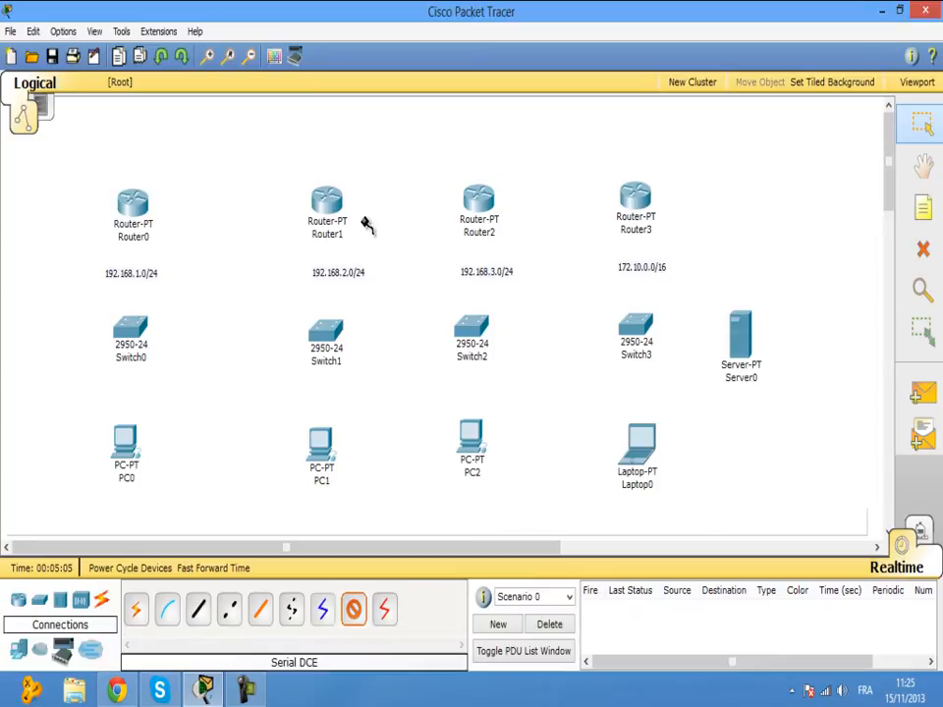
mouse_move(338, 218)
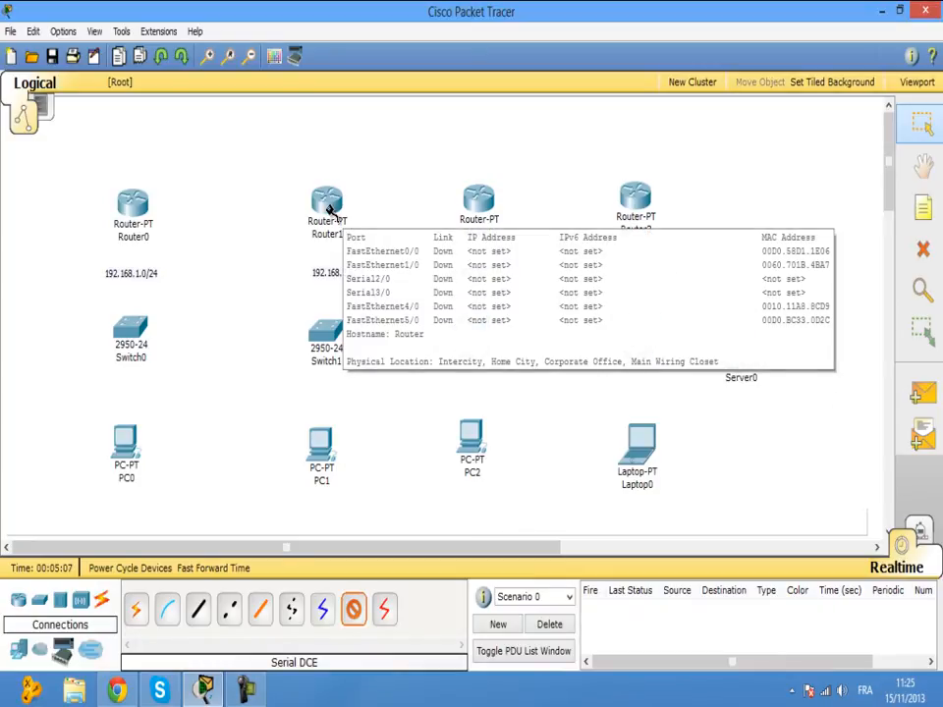
left_click(334, 208)
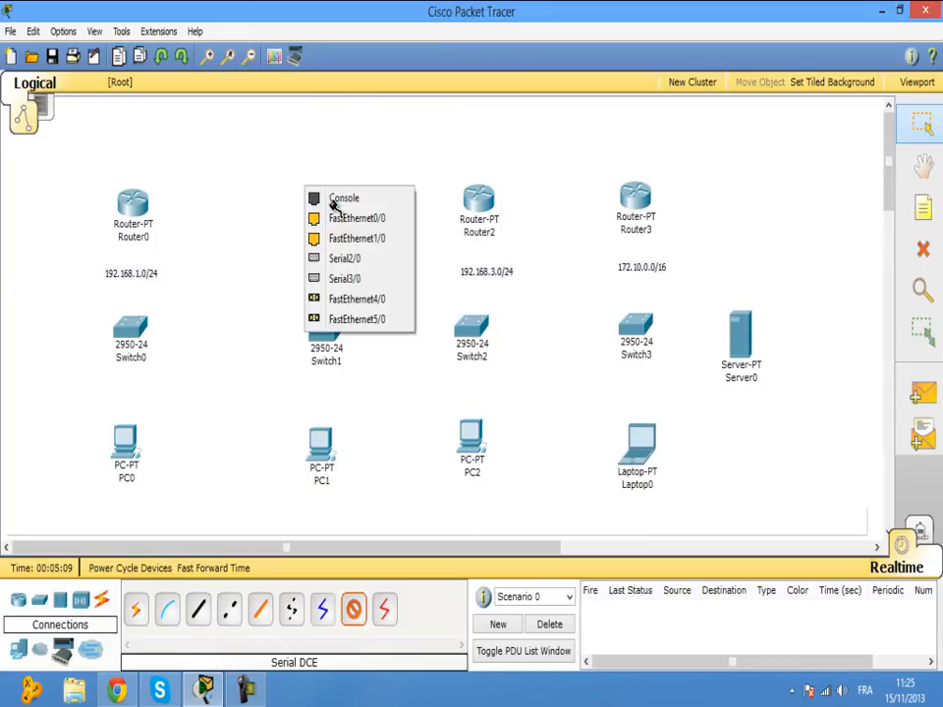
left_click(346, 259)
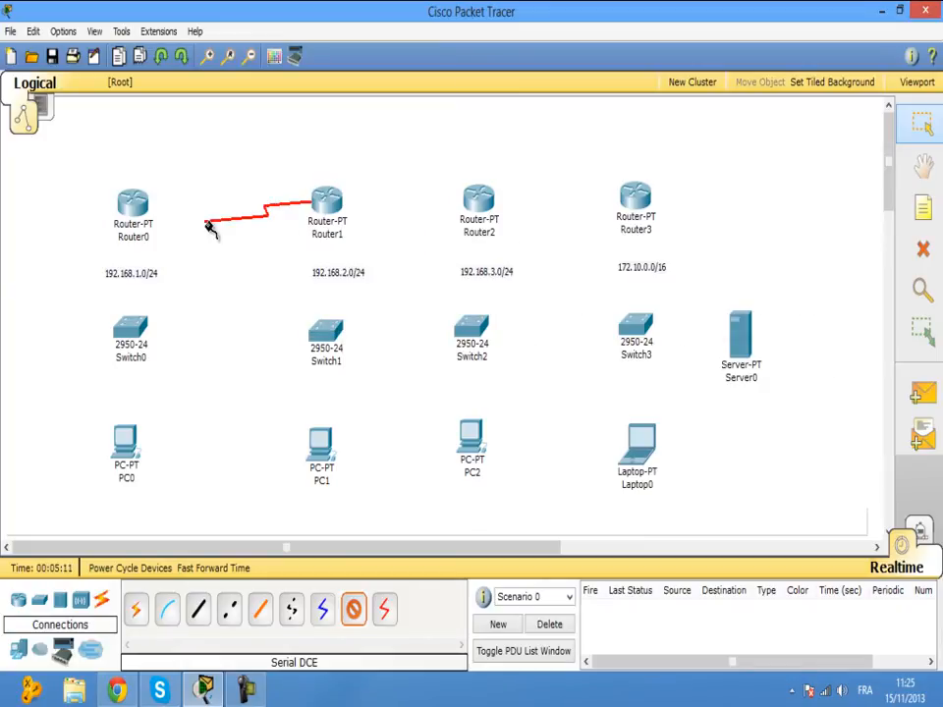
left_click(138, 204)
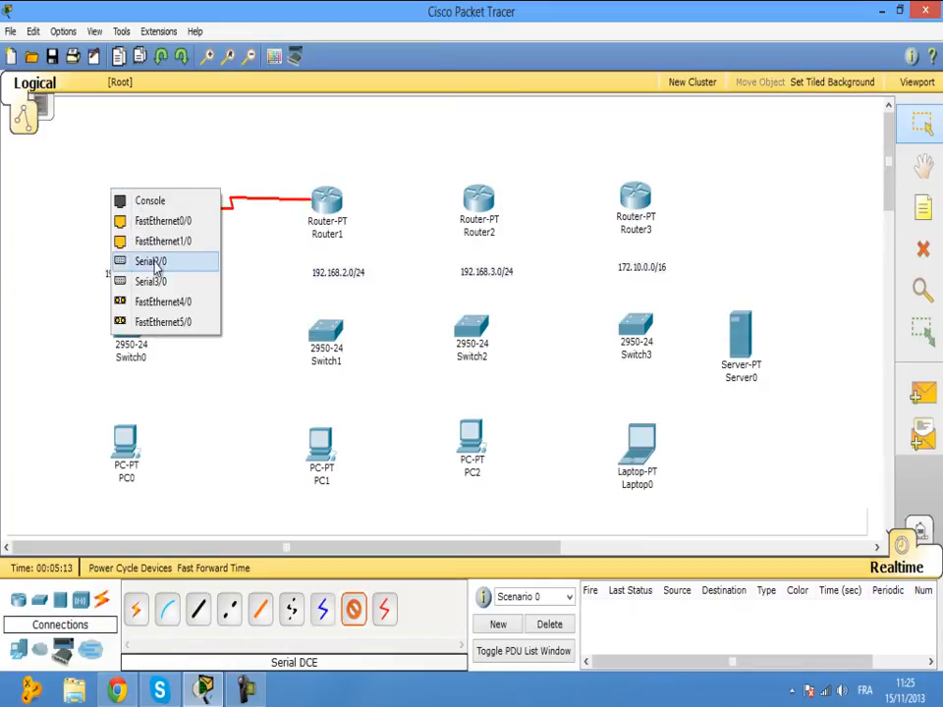
left_click(157, 264)
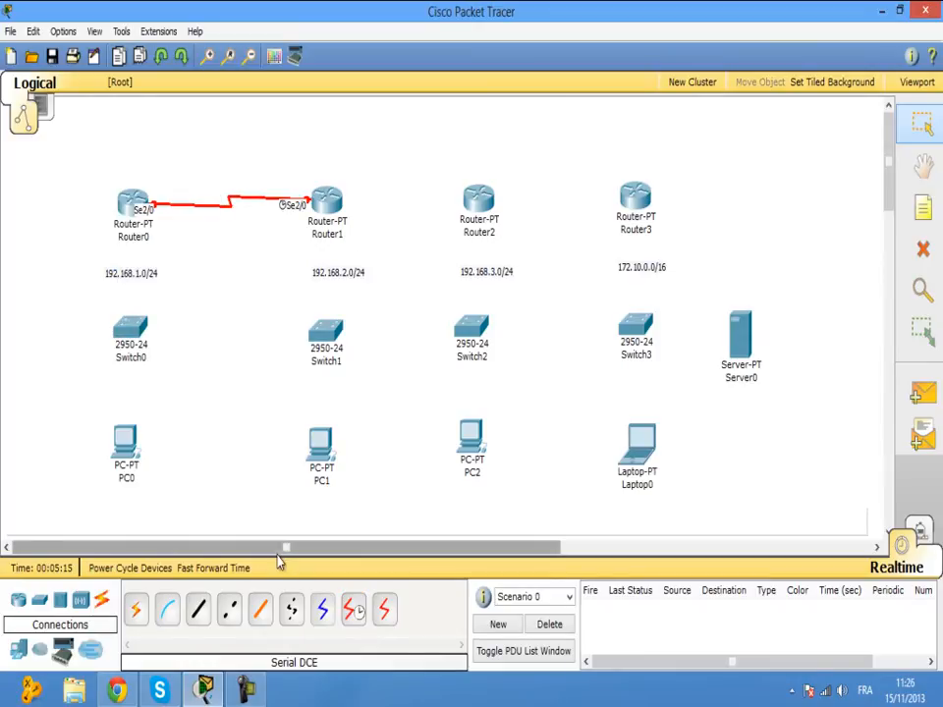
Link Router1 Se3/0 to Router2 Se3/0, and Router2 Se2/0 to Router3 Se2/0, with Serial DCE.
left_click(328, 202)
left_click(359, 260)
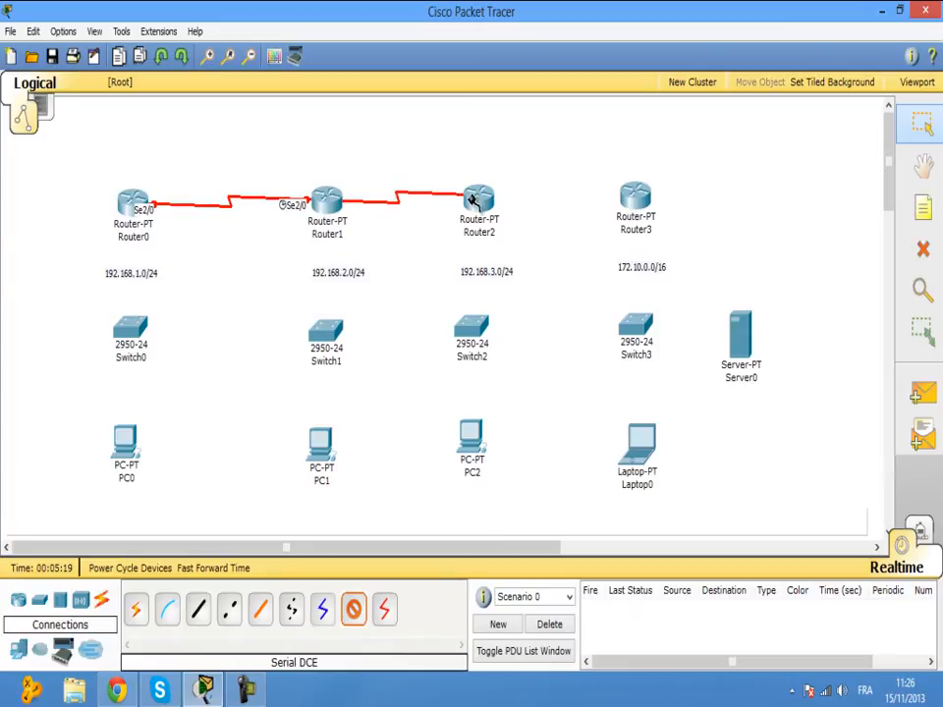
left_click(481, 203)
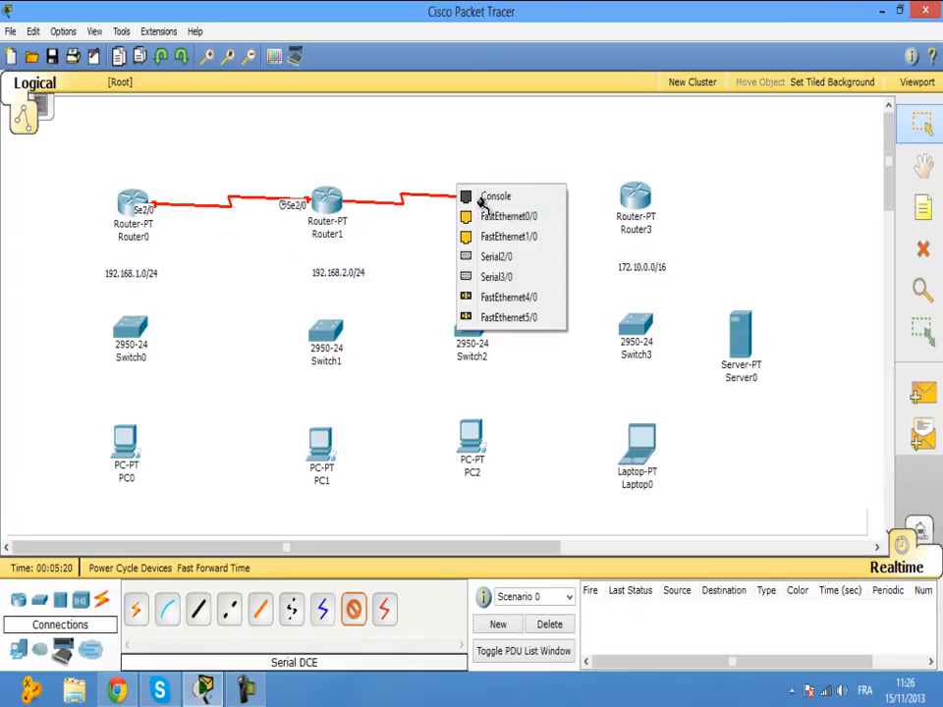
left_click(496, 276)
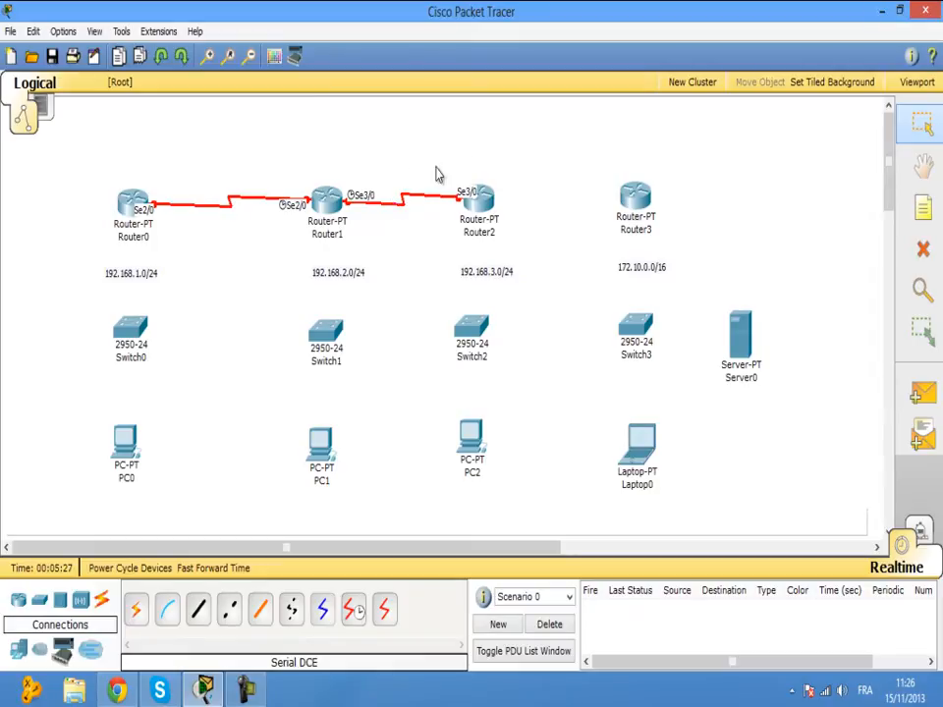
left_click(354, 610)
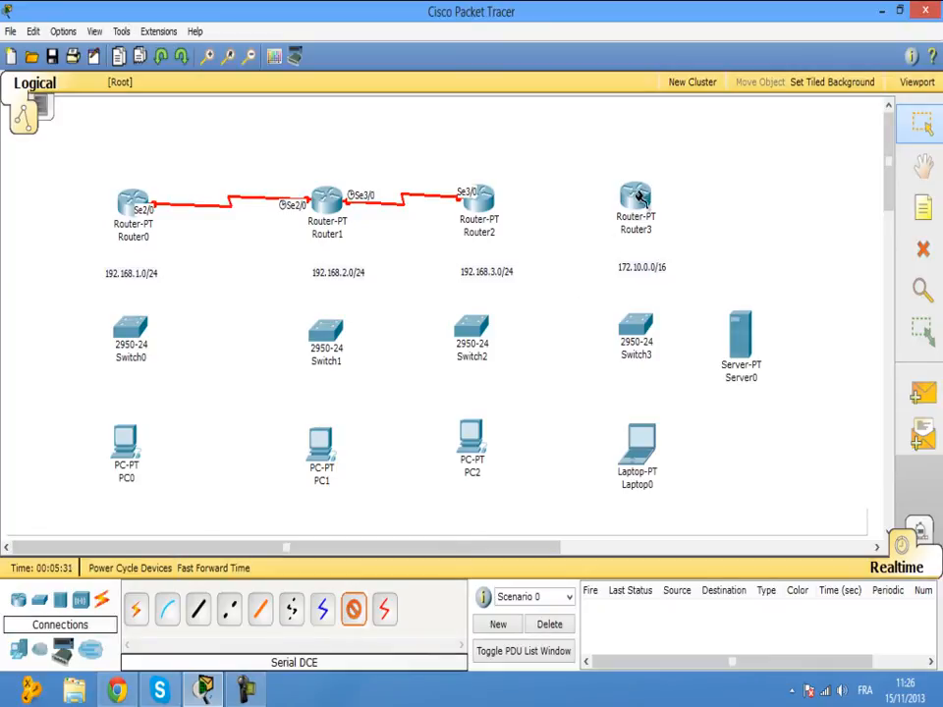
left_click(488, 201)
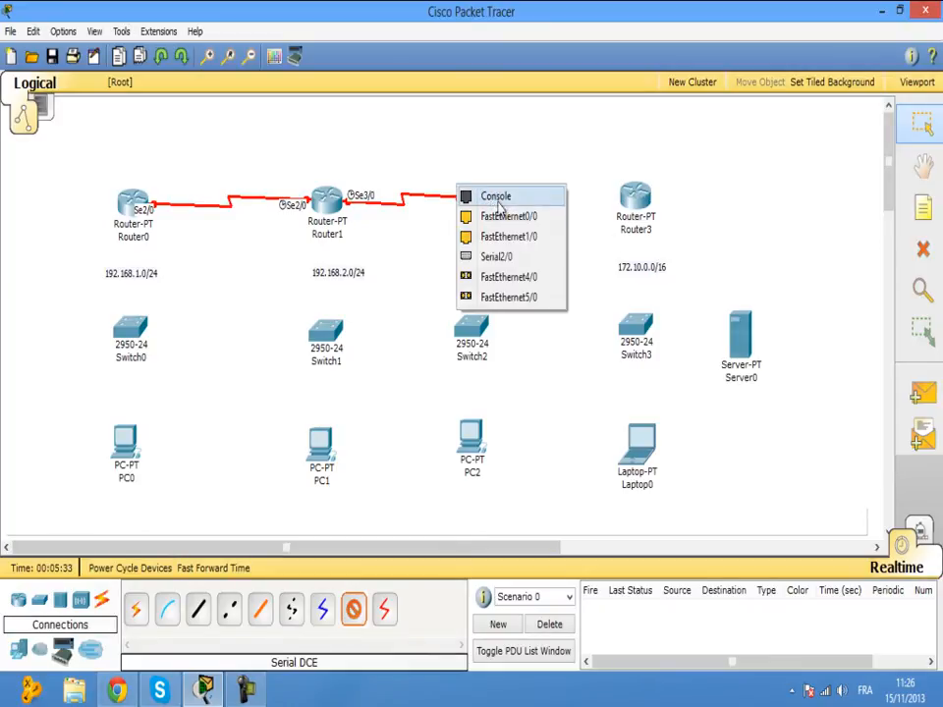
left_click(515, 255)
left_click(636, 196)
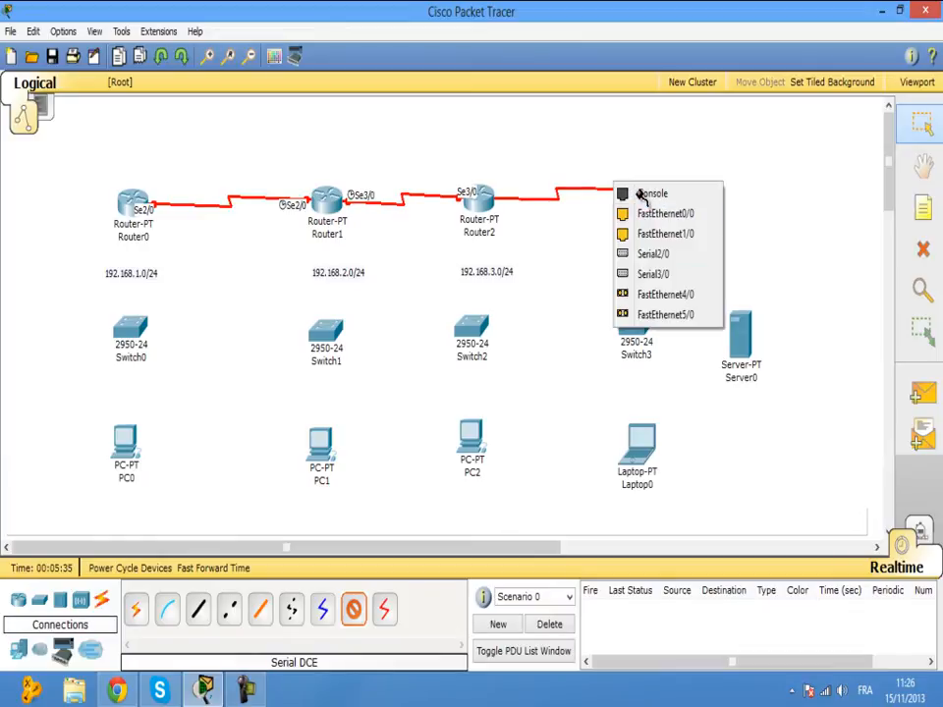
left_click(651, 254)
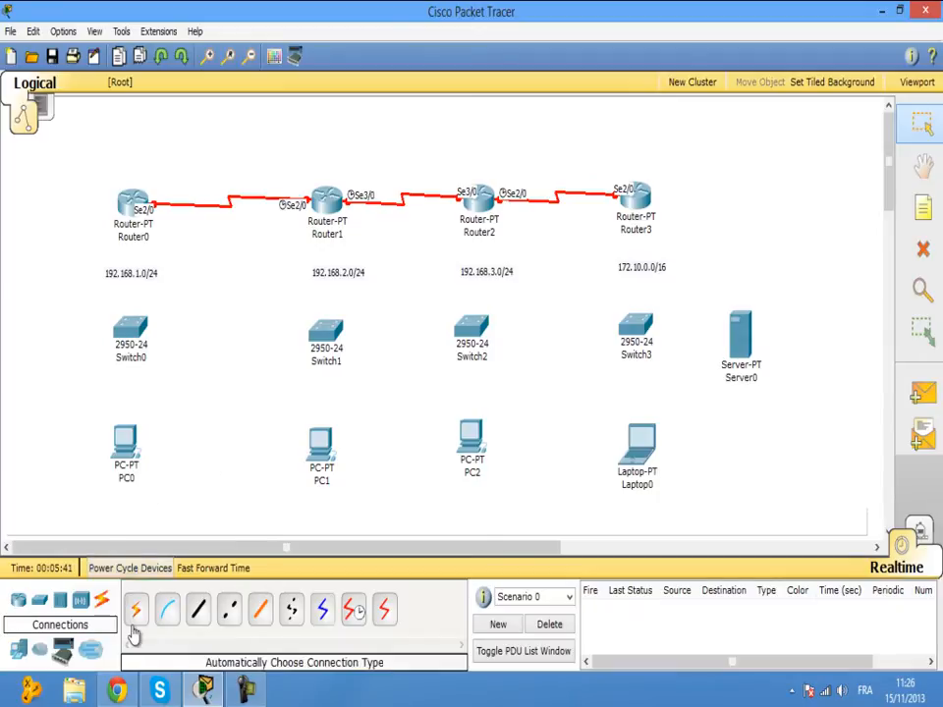
Cable Router0, Router1 and Router2 Fa0/0 to their switches' Fa0/1 with copper straight-through.
left_click(198, 610)
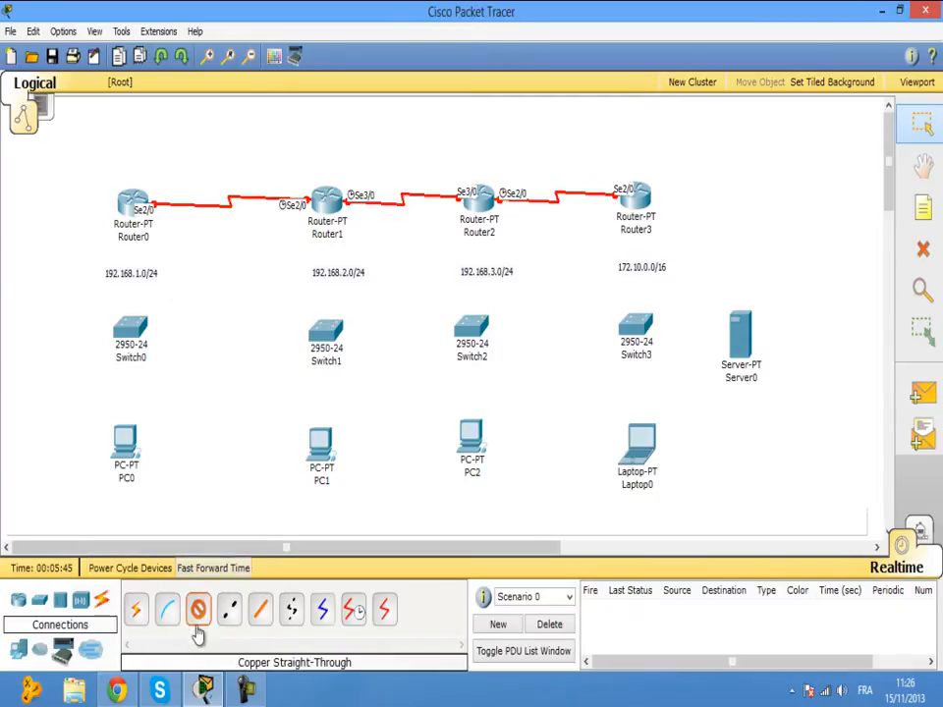
left_click(139, 215)
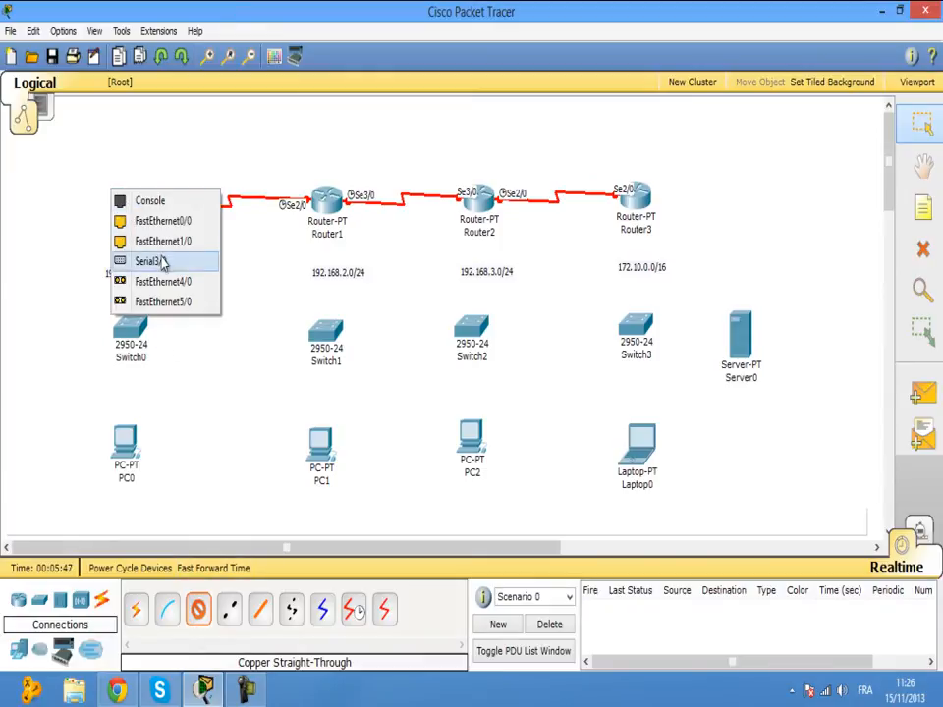
left_click(164, 224)
left_click(132, 324)
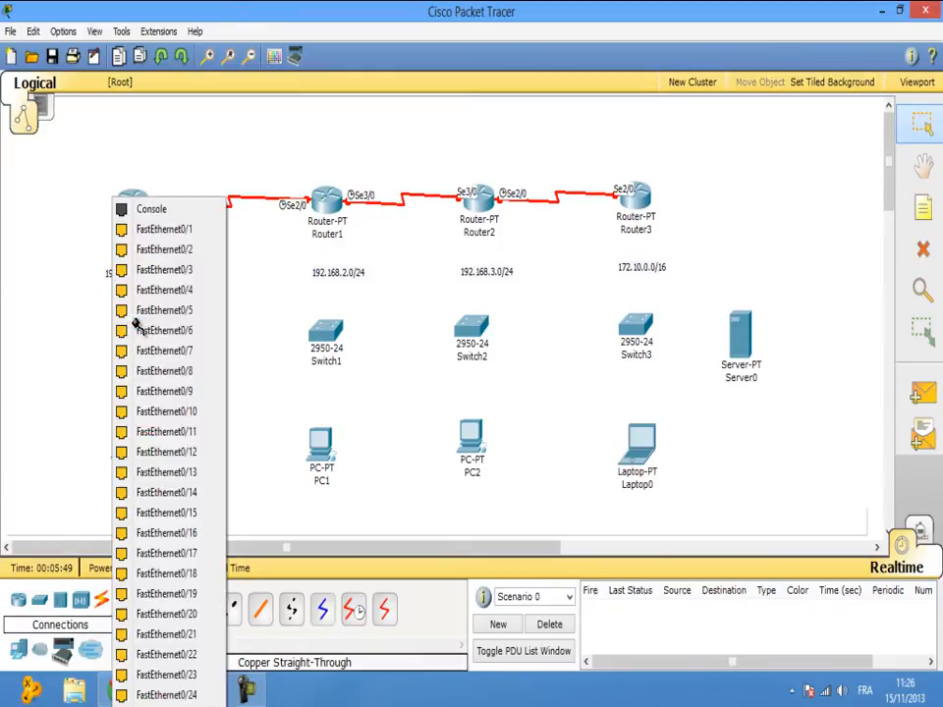
left_click(182, 248)
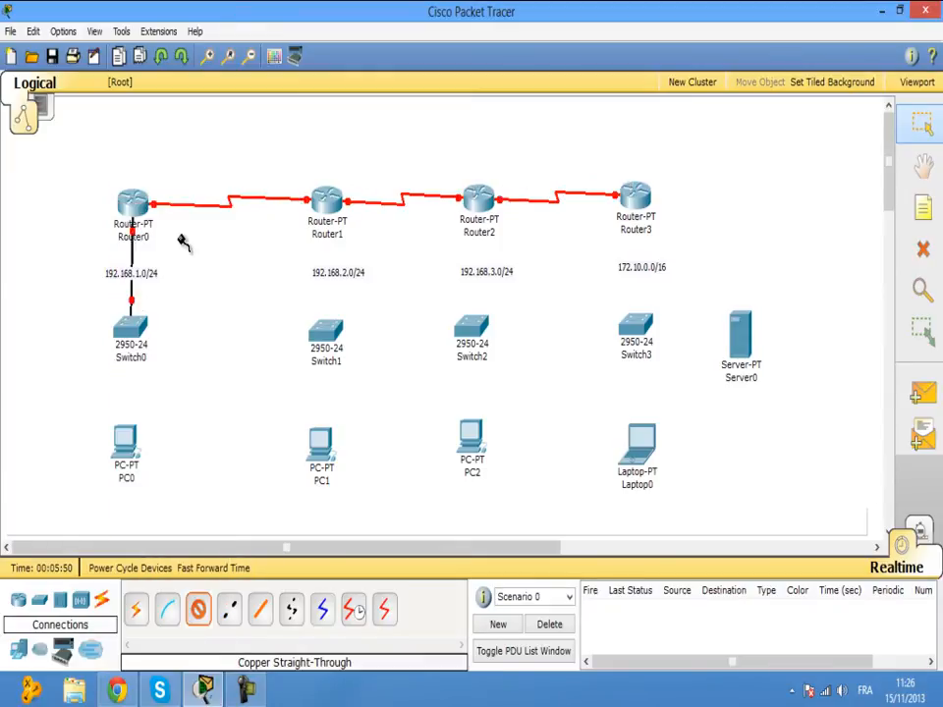
left_click(312, 204)
left_click(332, 221)
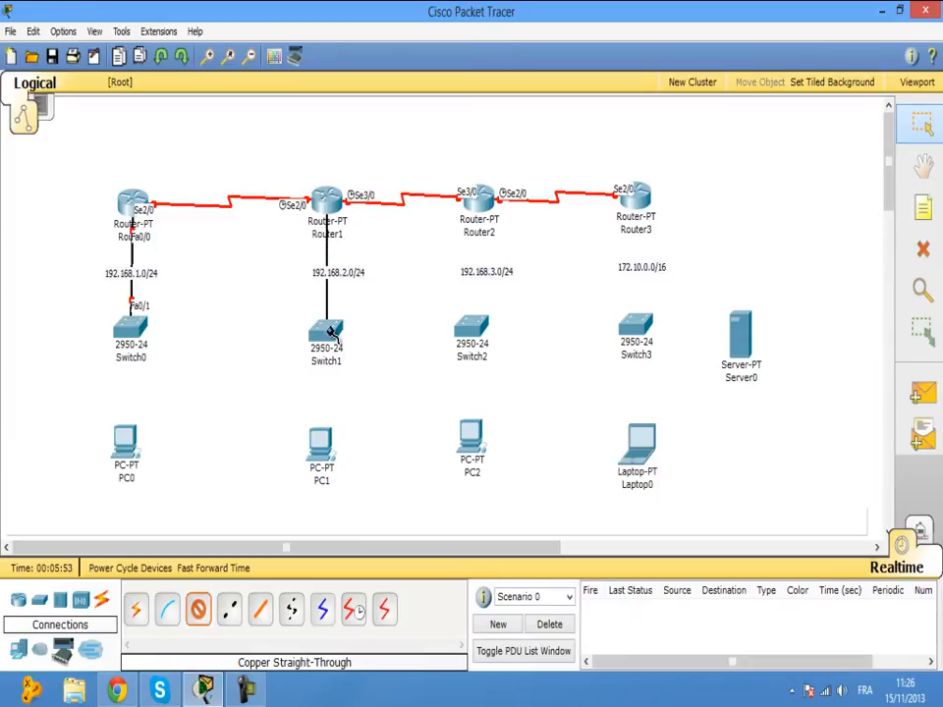
left_click(320, 332)
left_click(371, 240)
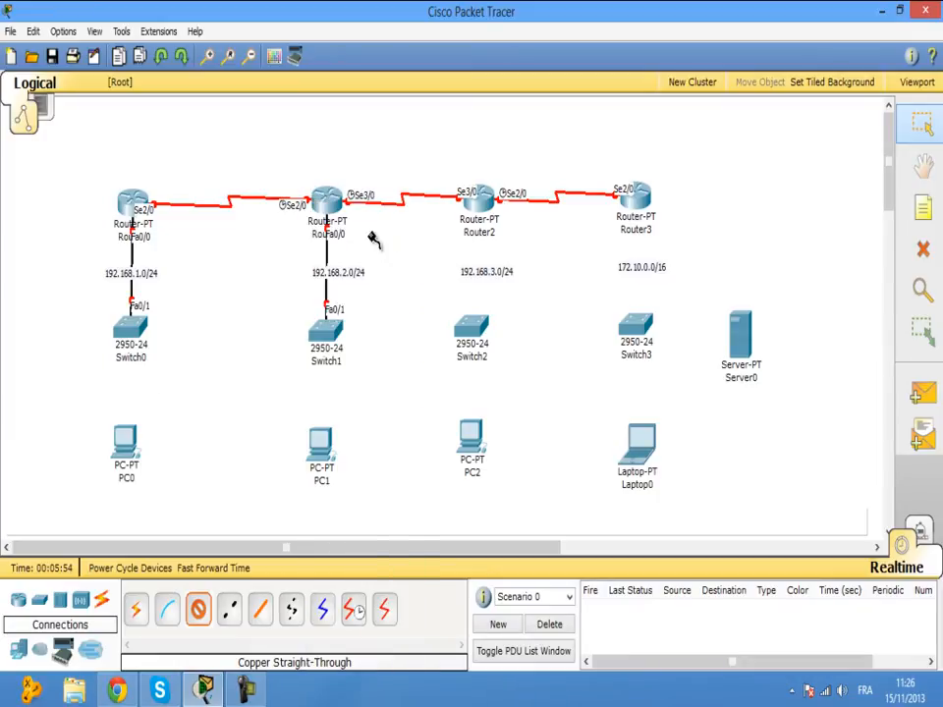
left_click(460, 191)
left_click(485, 217)
left_click(471, 329)
left_click(501, 230)
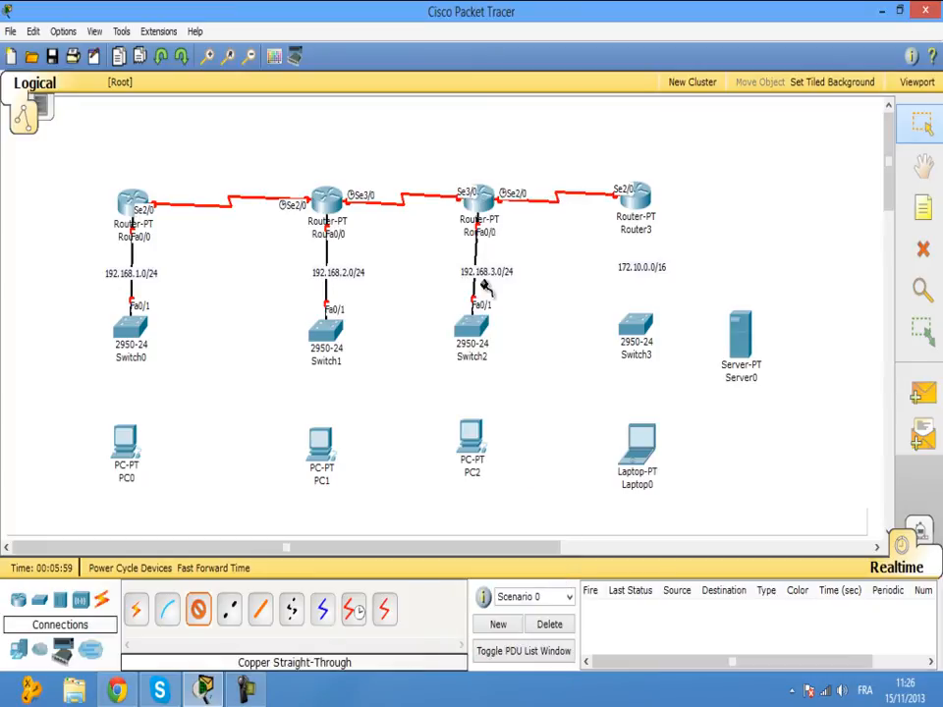
Connect Switch0, Switch1 and Switch2 Fa0/2 ports to PC0, PC1 and PC2.
left_click(142, 340)
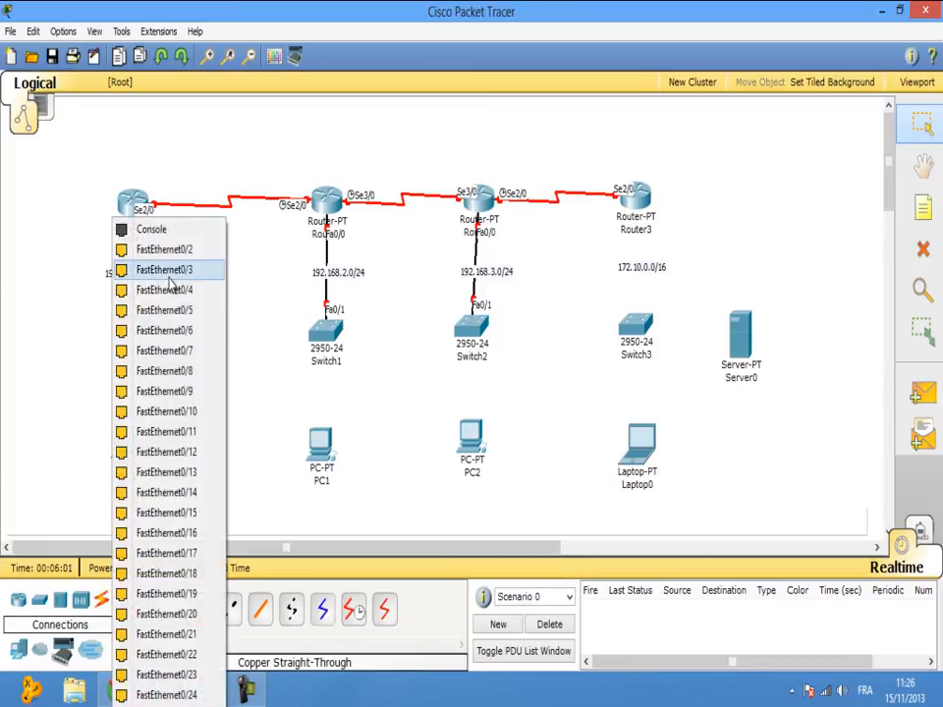
left_click(167, 255)
left_click(124, 437)
left_click(147, 452)
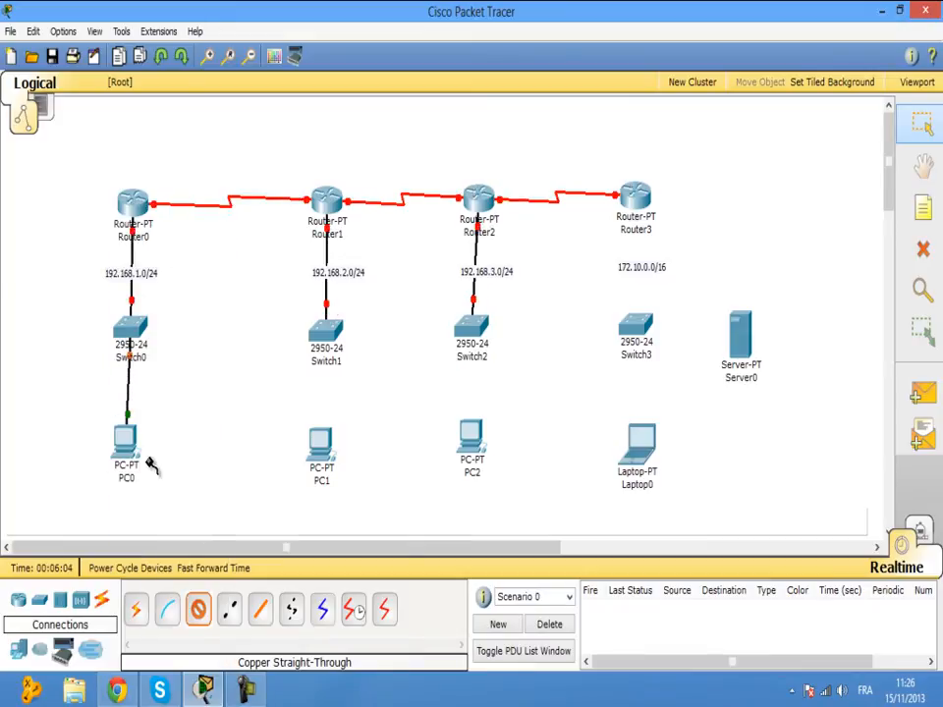
left_click(328, 332)
left_click(361, 248)
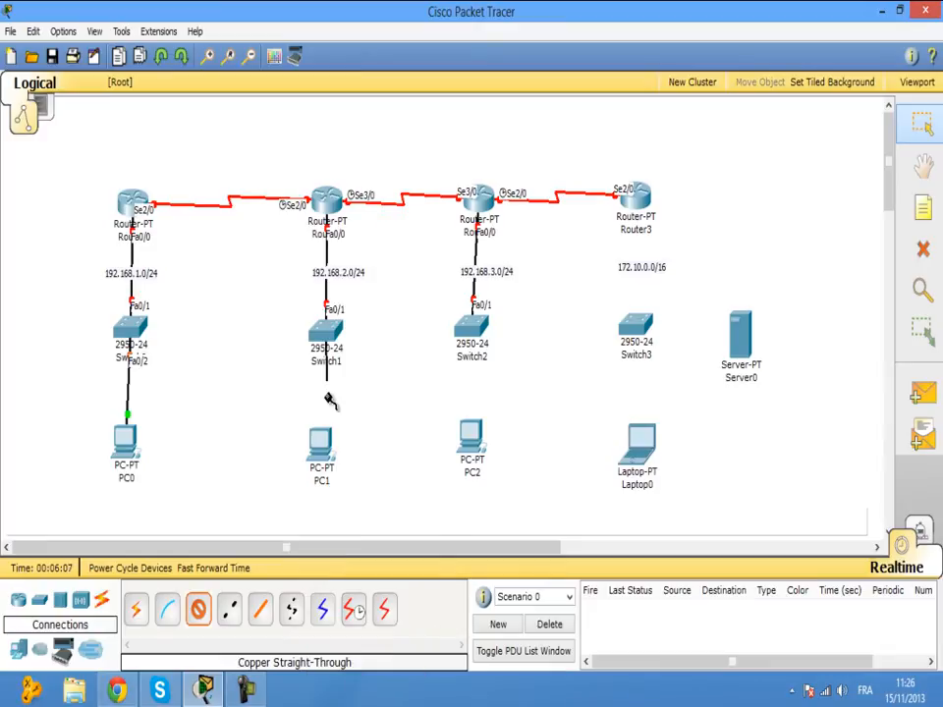
left_click(321, 450)
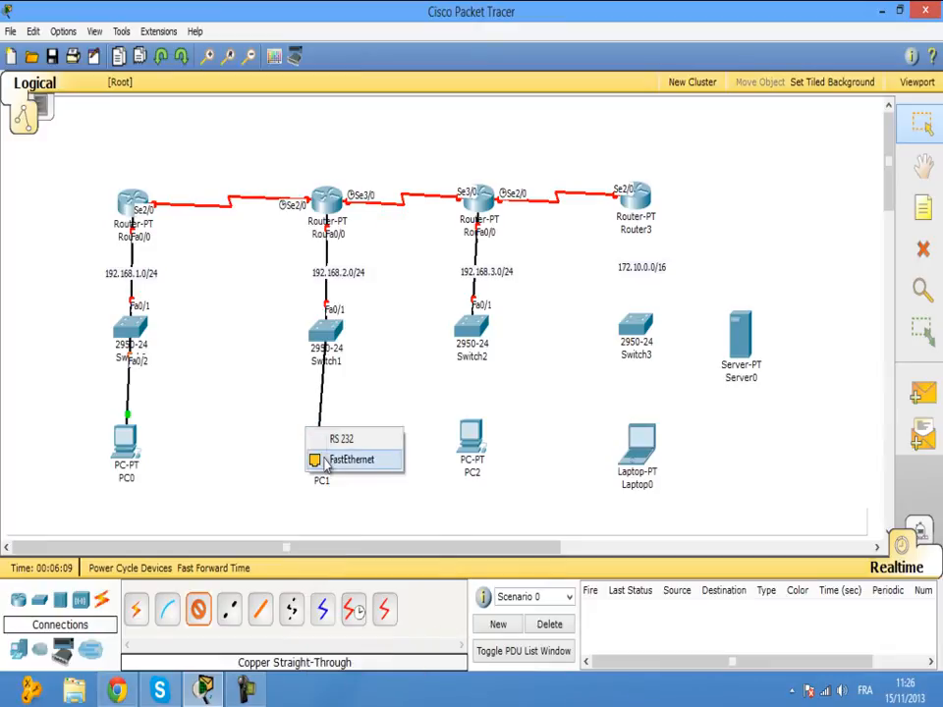
left_click(315, 457)
left_click(475, 334)
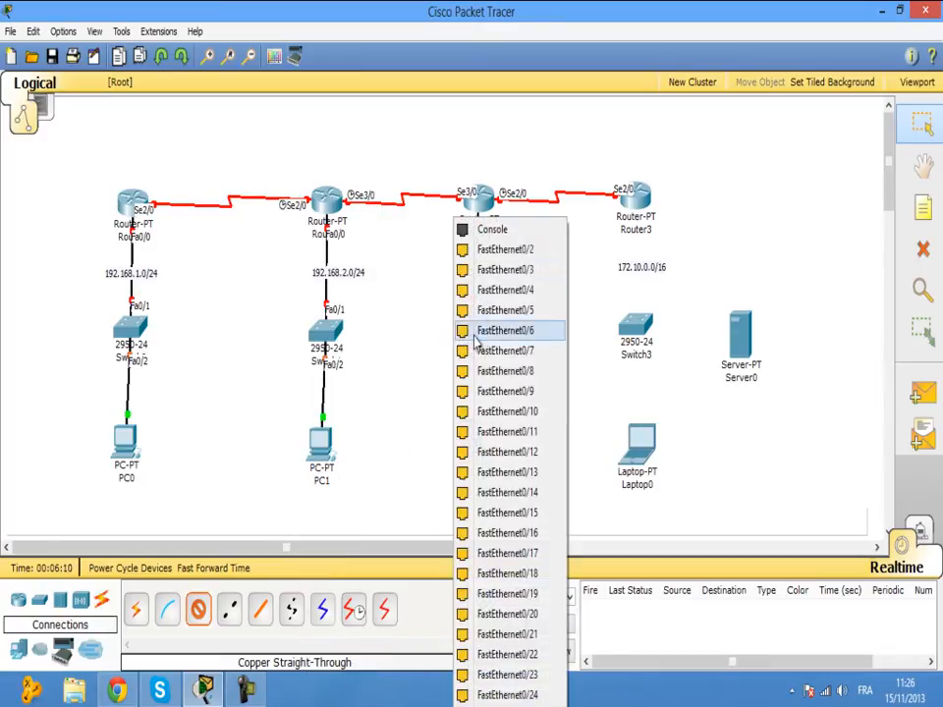
left_click(491, 247)
left_click(482, 432)
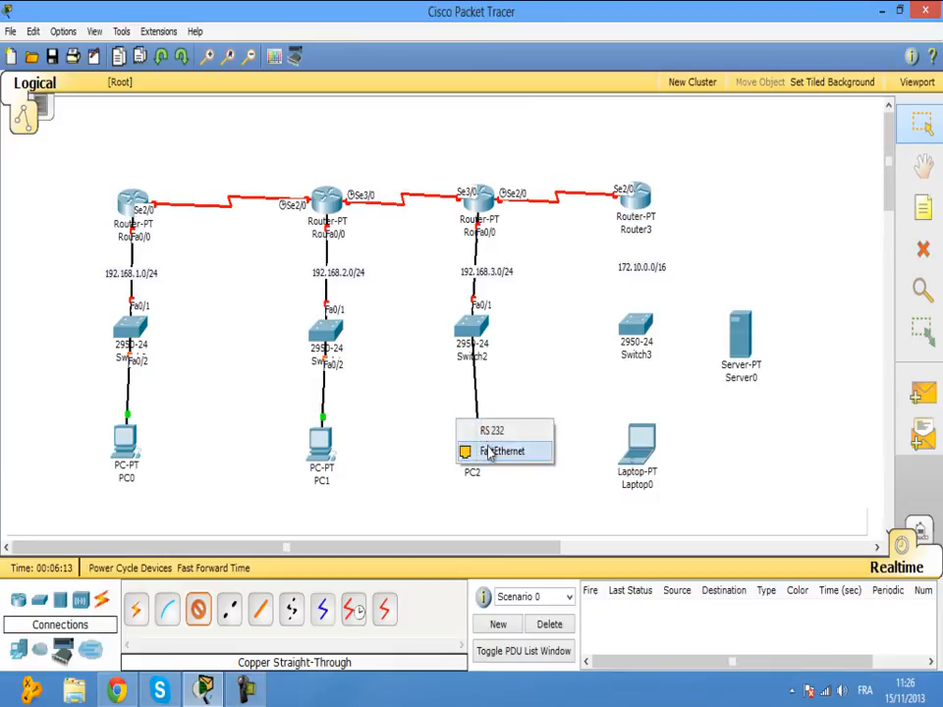
left_click(490, 448)
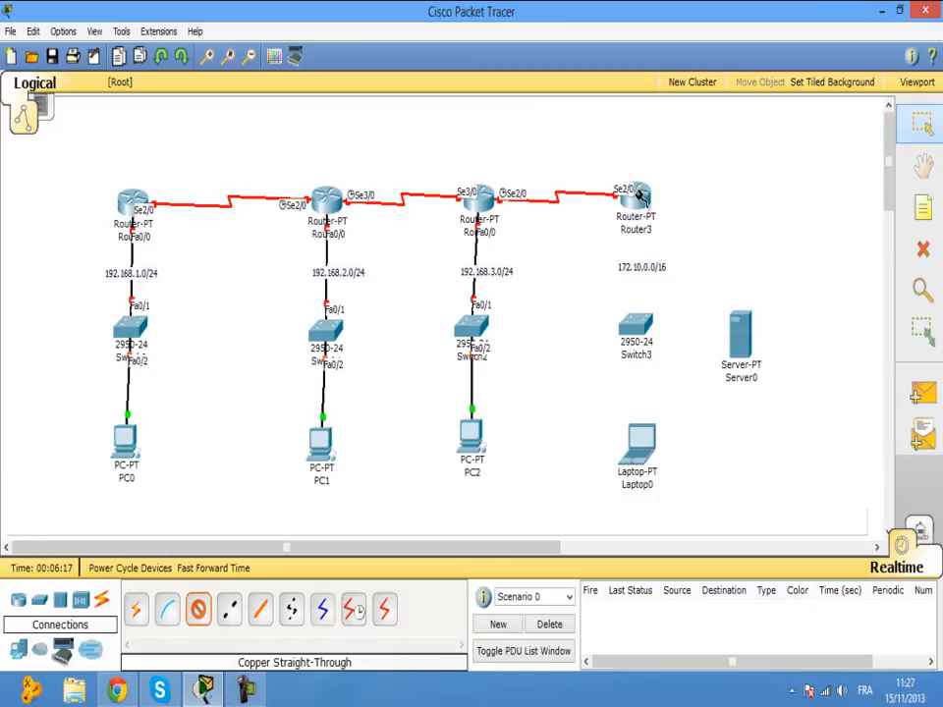
Cable Router3 Fa0/0 to Switch3 Fa0/1, then Switch3 Fa0/2 to Server0 and Fa0/3 to Laptop0.
left_click(629, 192)
left_click(634, 212)
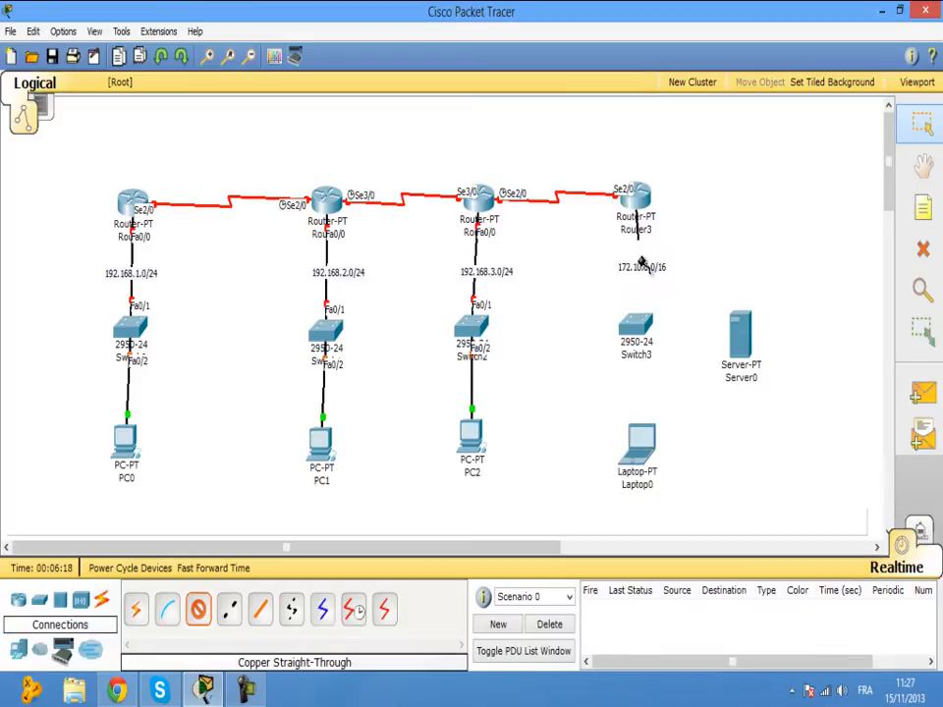
left_click(634, 327)
left_click(660, 228)
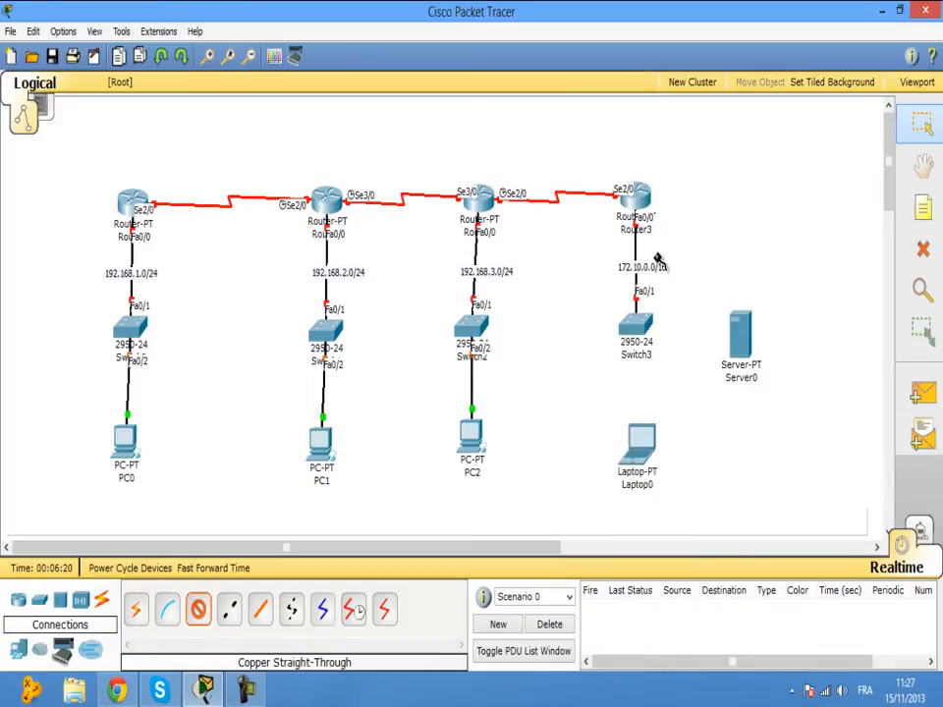
left_click(636, 324)
left_click(678, 249)
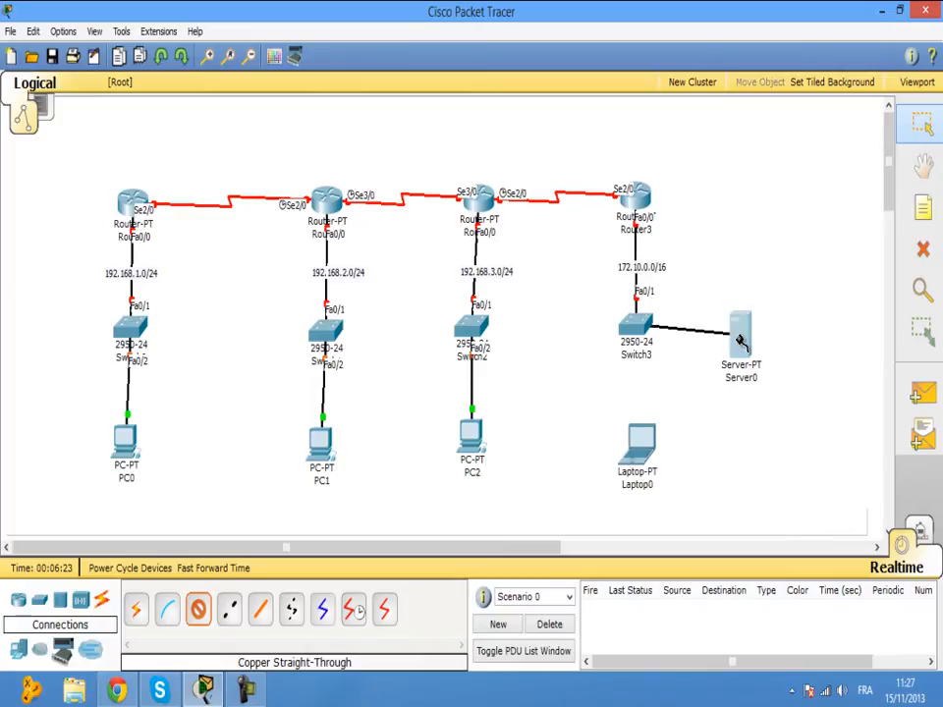
left_click(746, 337)
left_click(754, 325)
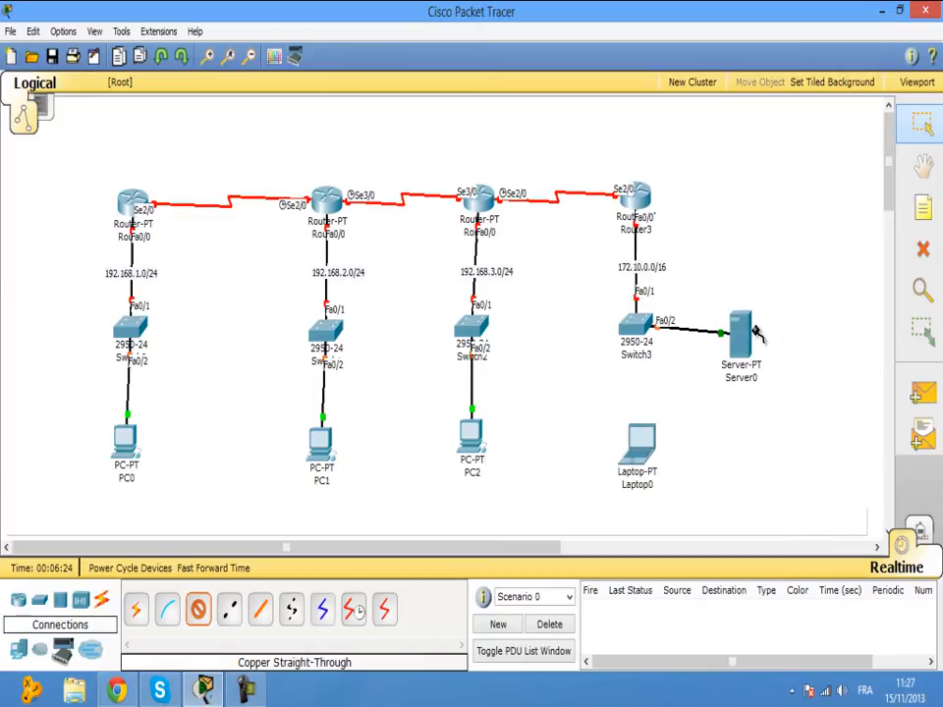
left_click(633, 327)
left_click(653, 269)
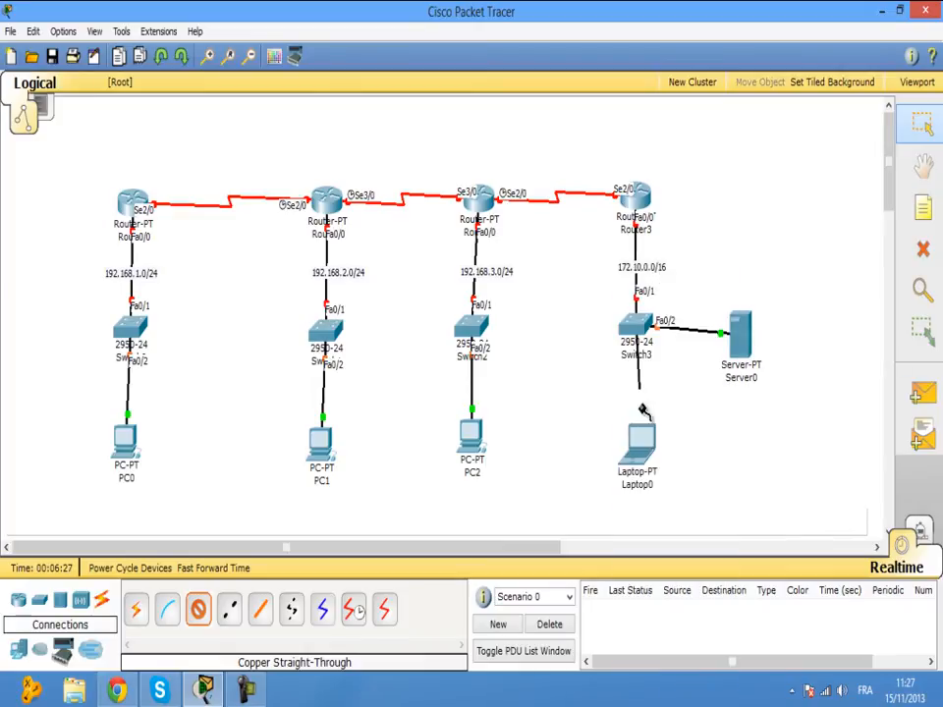
left_click(640, 439)
left_click(648, 454)
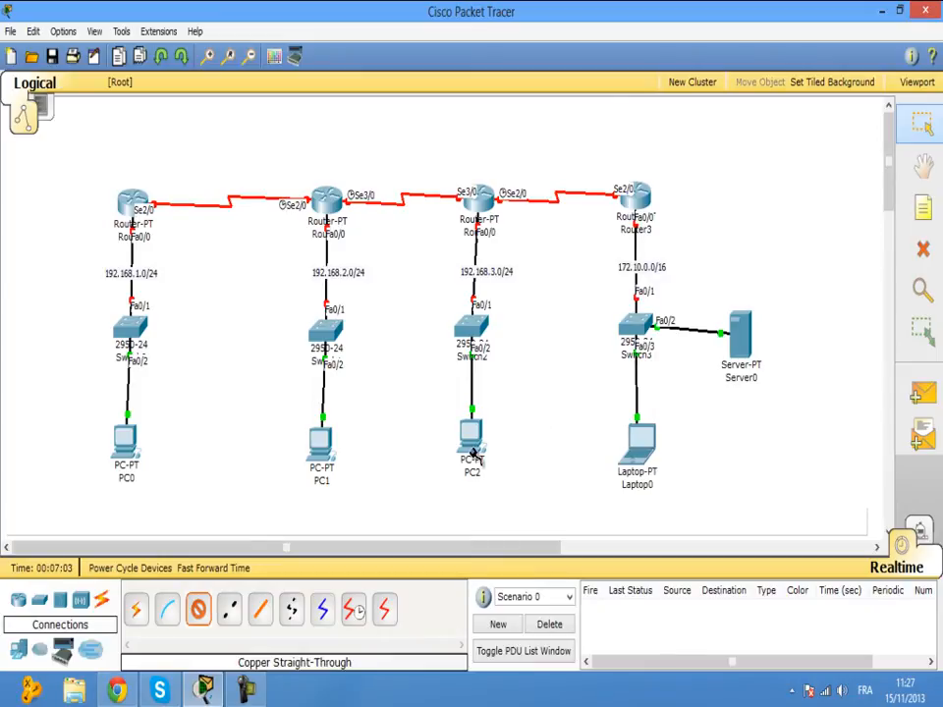
Leave cable mode and add the note 200.10.10.0 above the Router0–Router1 link.
key("Escape")
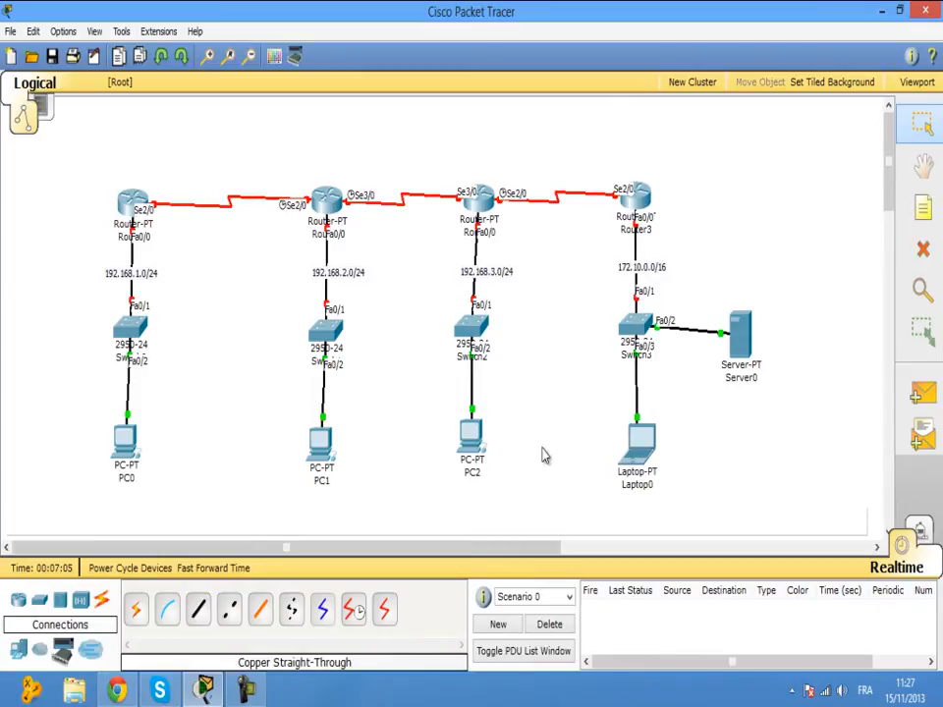
left_click_drag(754, 341, 759, 334)
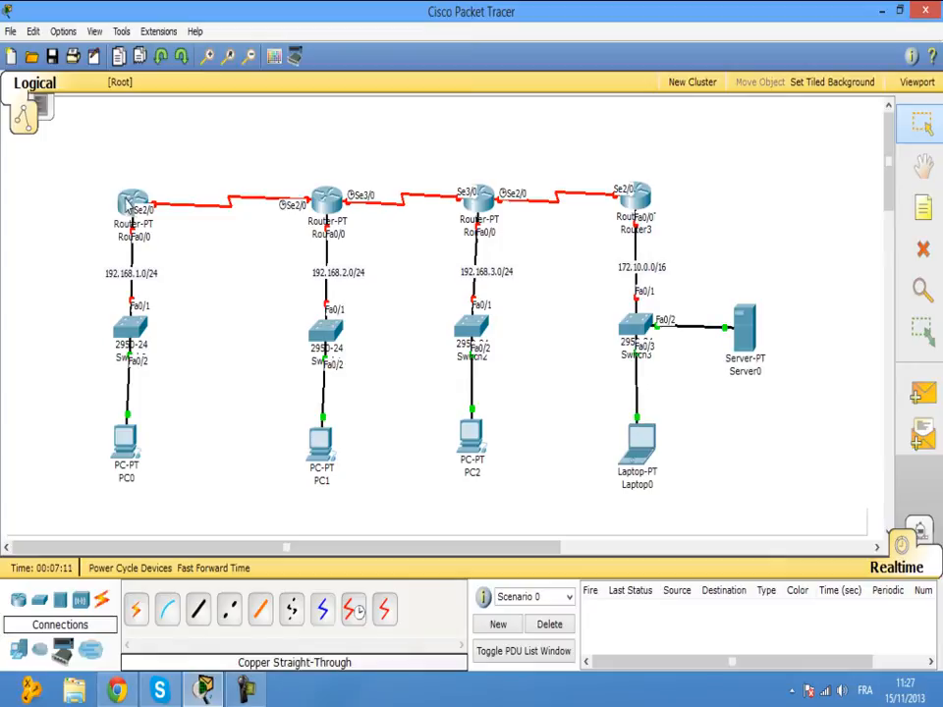
left_click(923, 212)
left_click(206, 180)
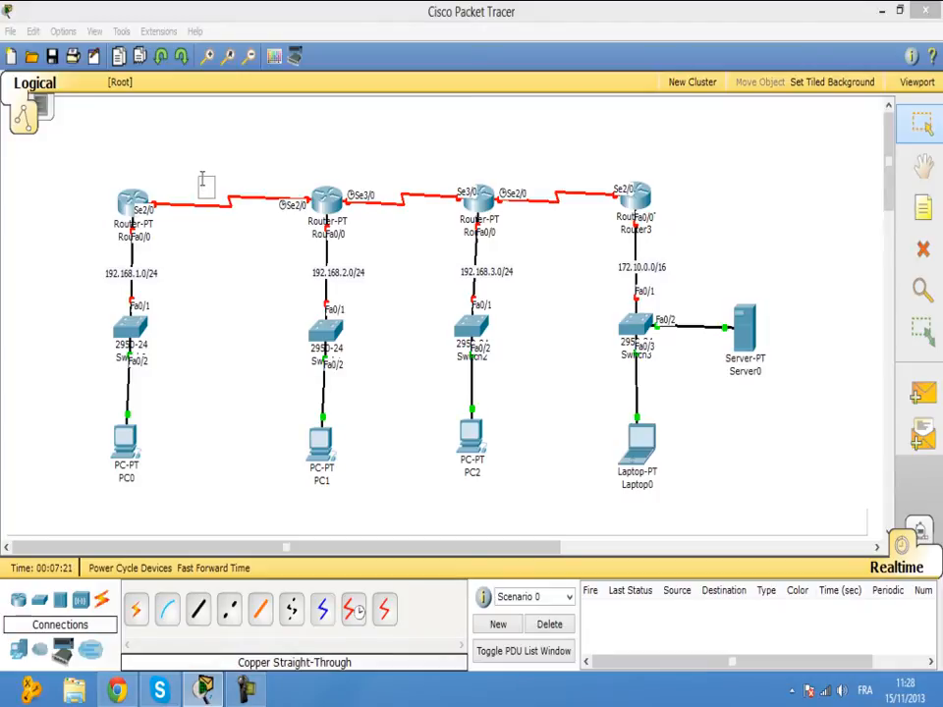
type("200.")
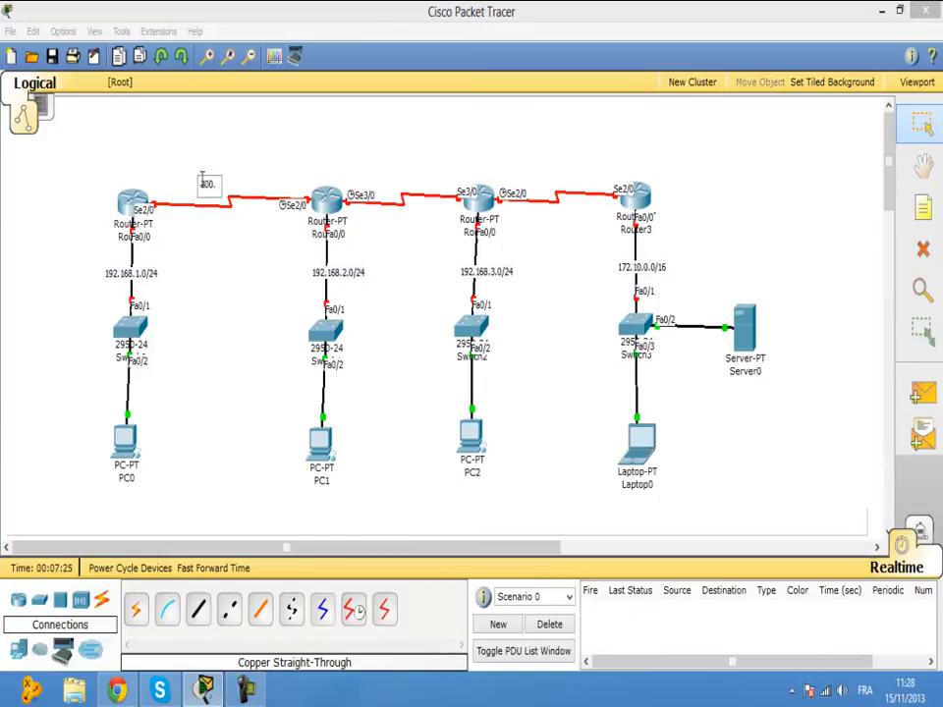
type("10.10.0")
left_click(376, 185)
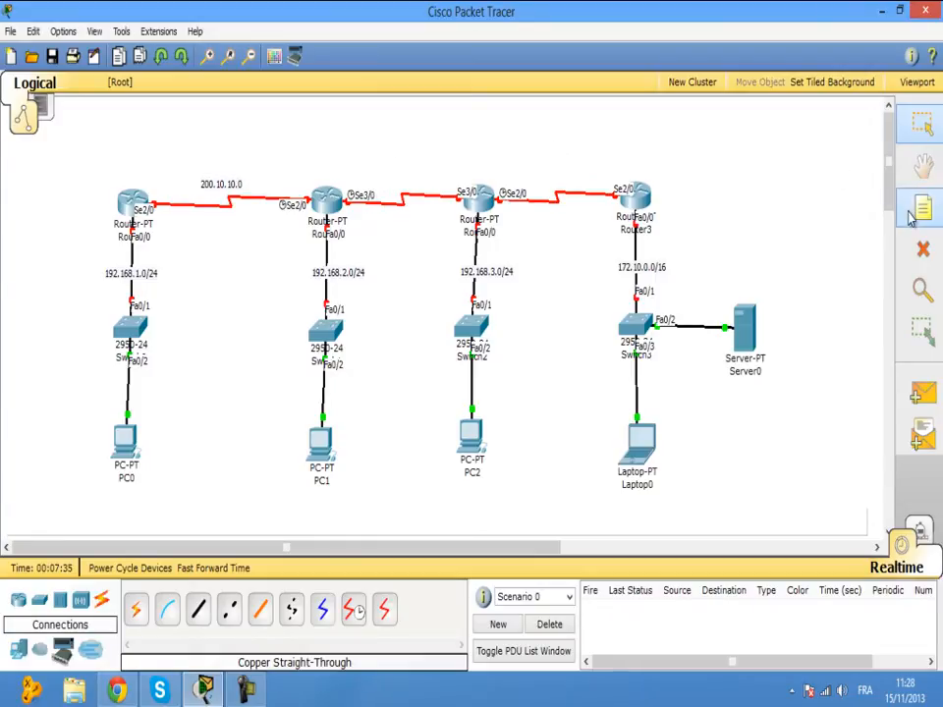
Add notes 200.10.11.0 and 200.10.12.0 above the Router1–Router2 and Router2–Router3 links.
left_click(920, 210)
left_click(391, 182)
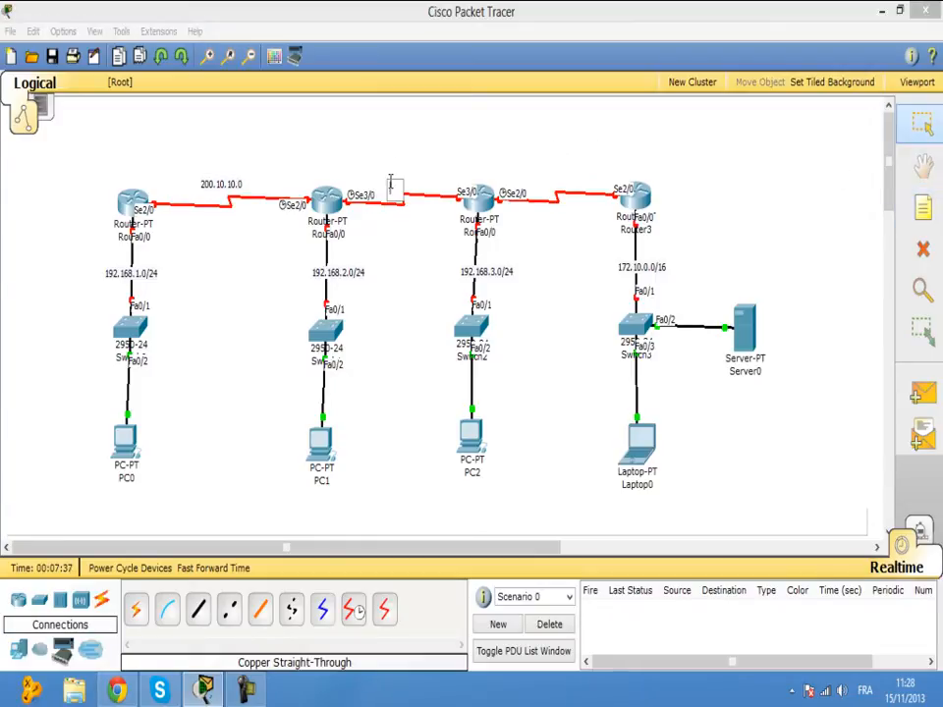
type("200.11.")
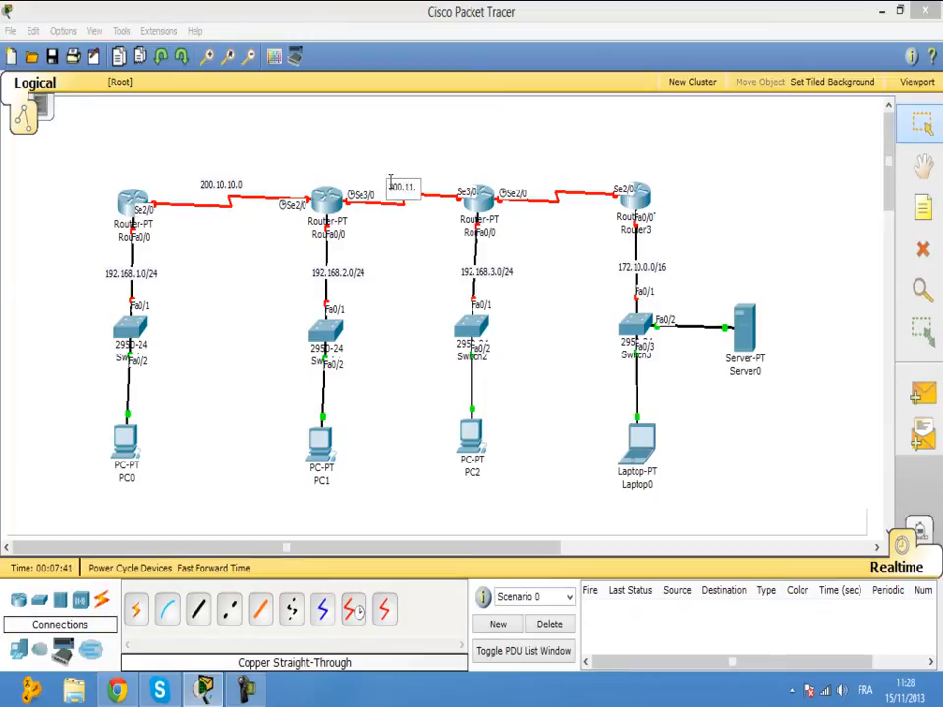
type("10.")
key("BackSpace")
key("BackSpace")
key("BackSpace")
key("BackSpace")
key("BackSpace")
type("0.11.0")
left_click(427, 154)
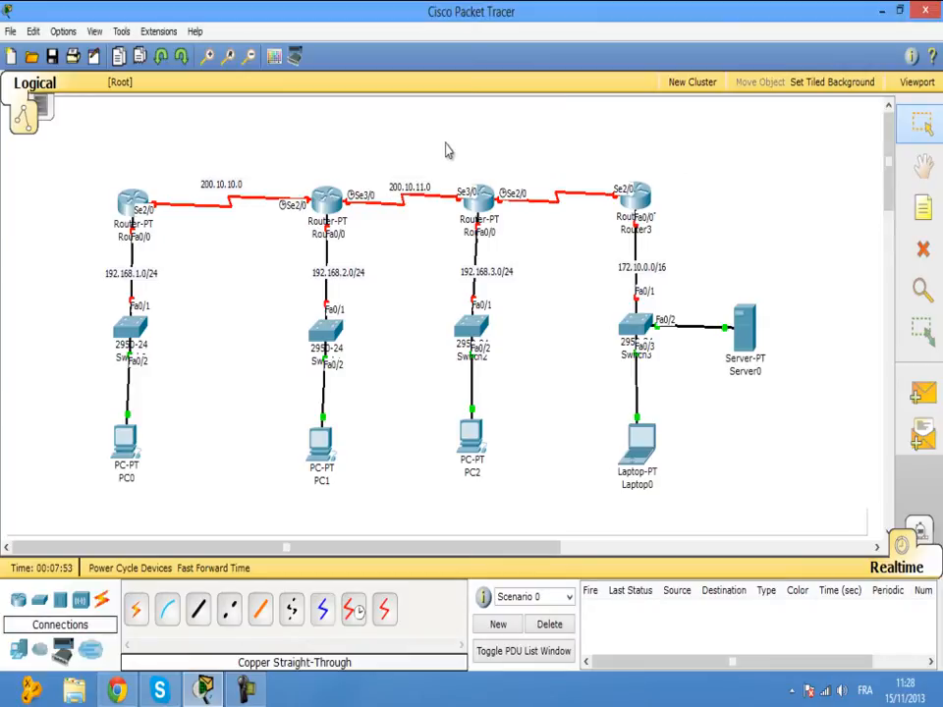
left_click(920, 207)
left_click(539, 178)
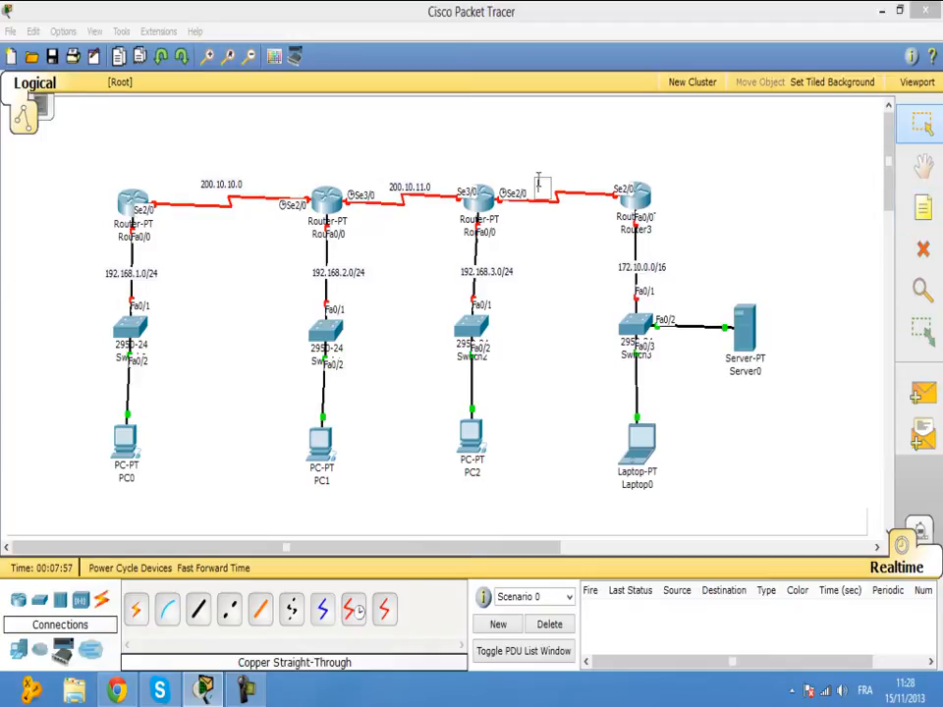
type("200.10")
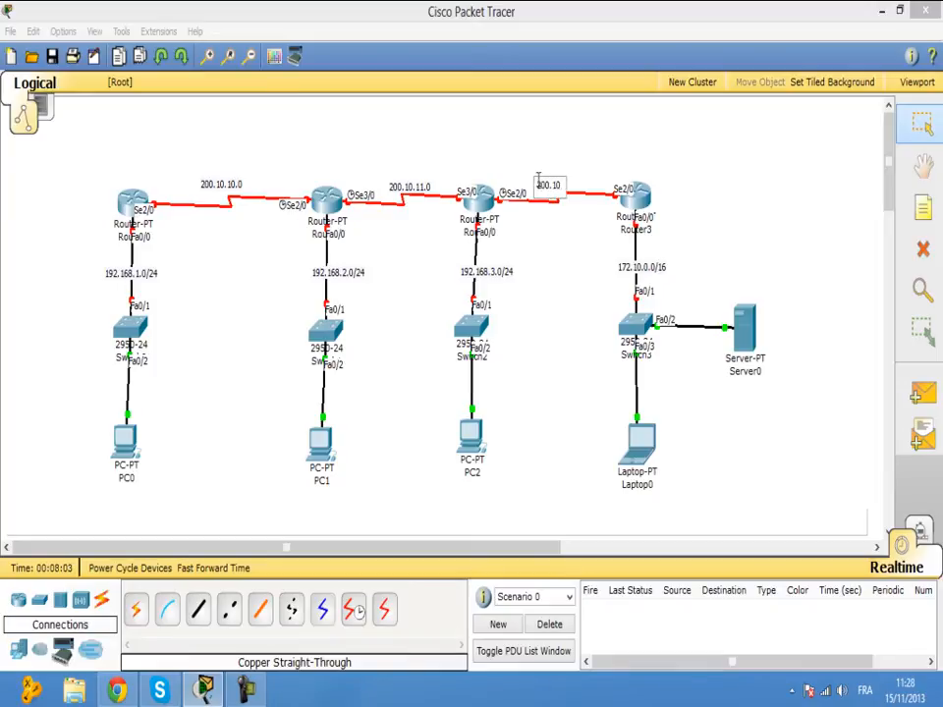
type(".12.0")
left_click(579, 163)
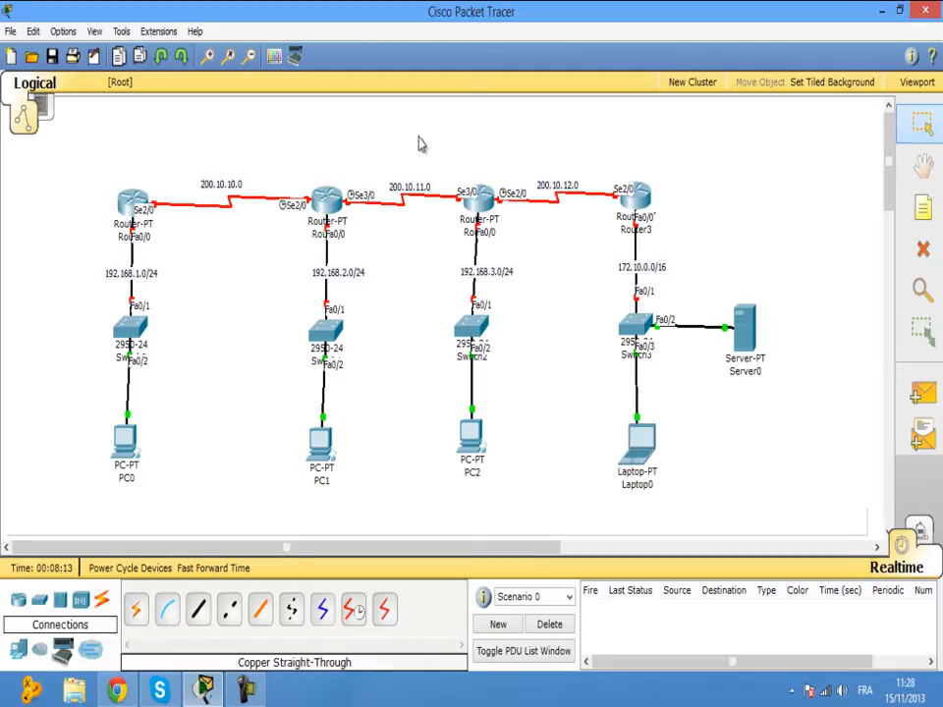
Give Router0's FastEthernet0/0 192.168.1.1 with mask 255.255.255.0 and turn it on.
left_click(126, 203)
left_click_drag(181, 162, 545, 139)
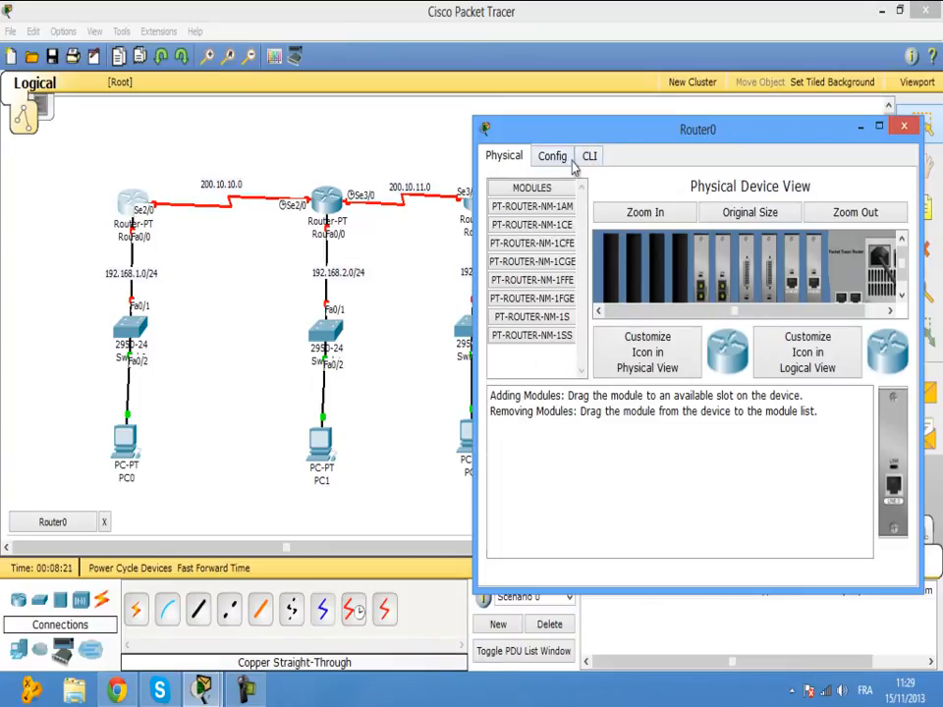
left_click(560, 160)
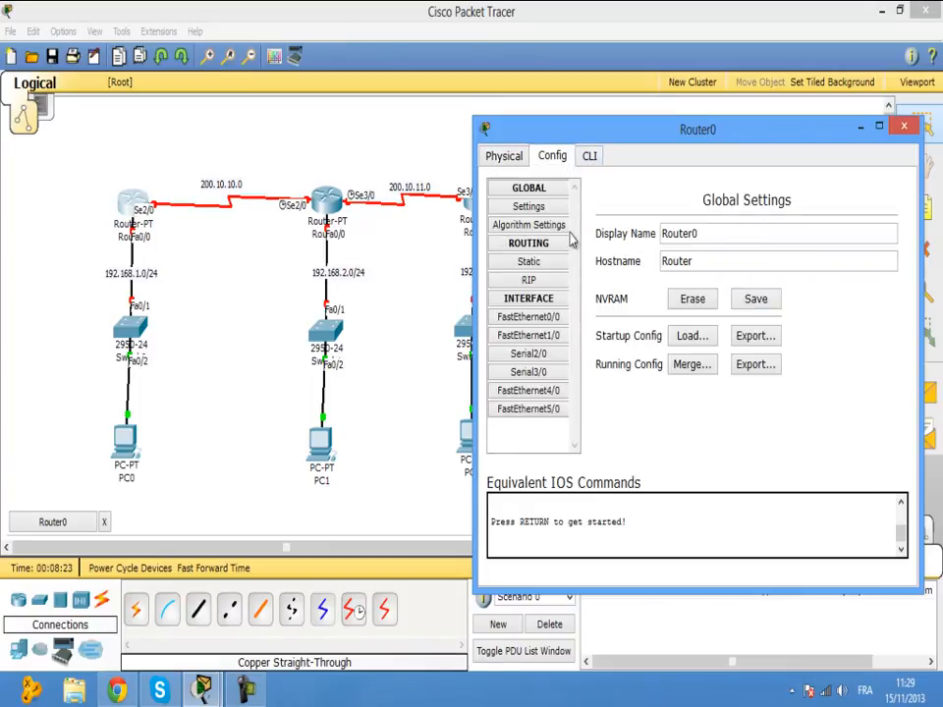
left_click(550, 316)
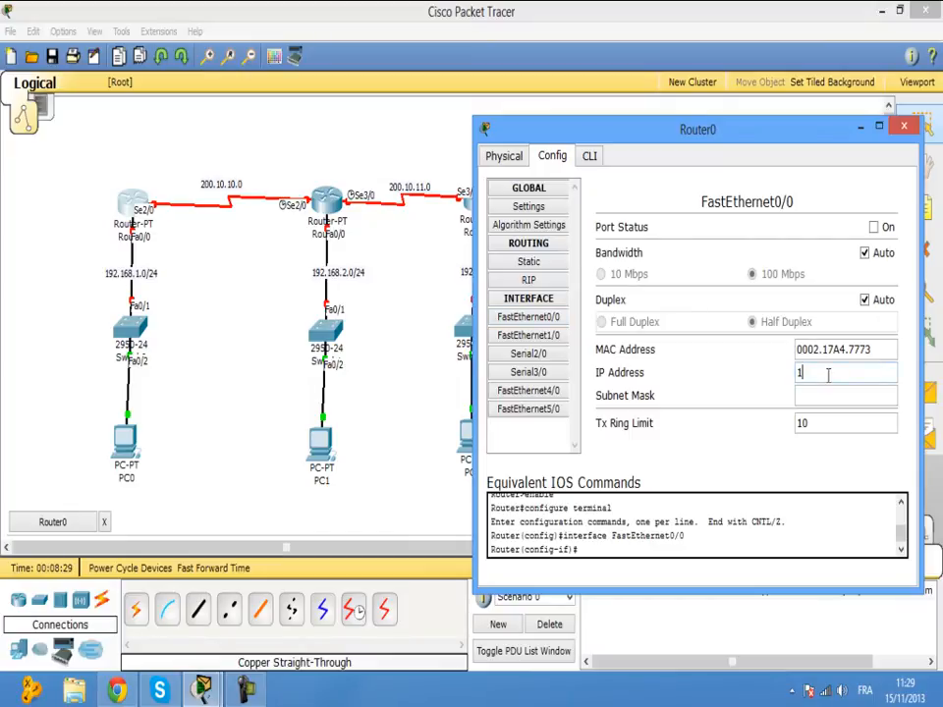
left_click(828, 374)
type("192.168.1.1")
left_click(828, 395)
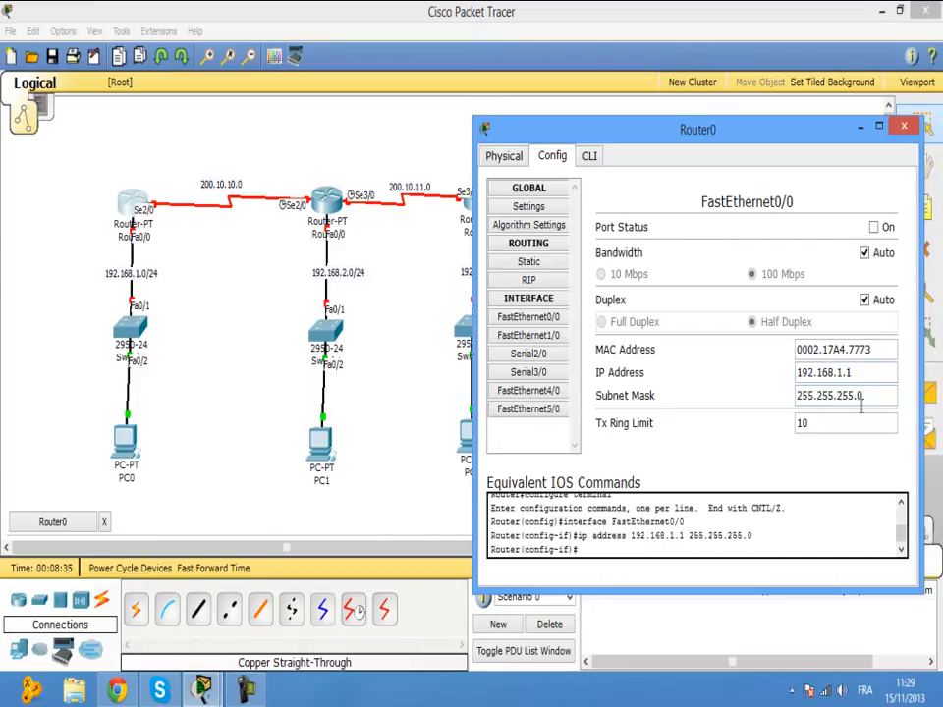
left_click(874, 228)
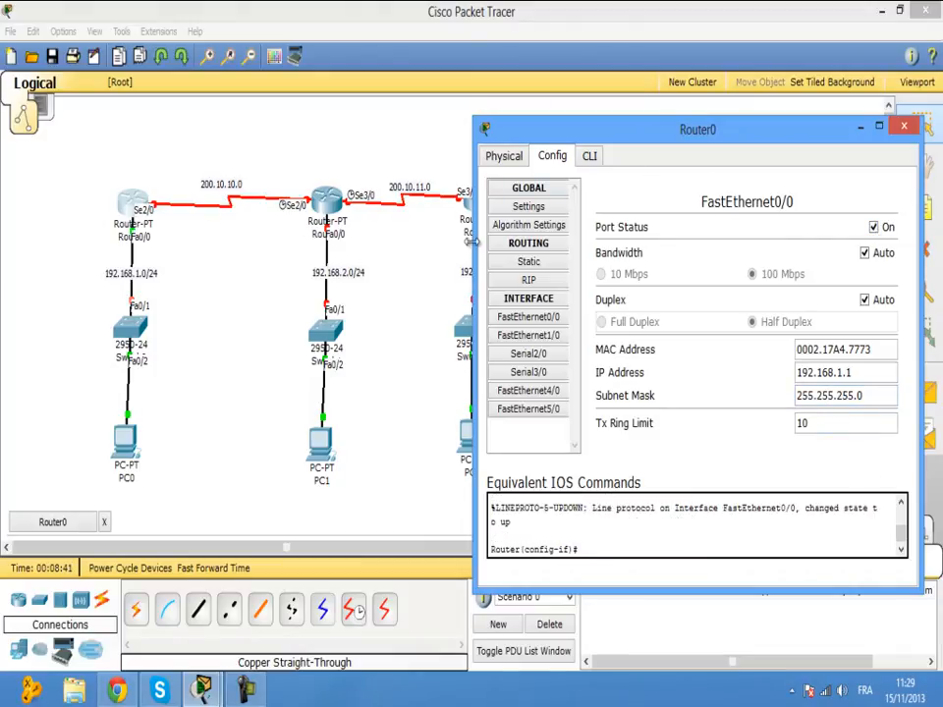
Set Router0's Serial2/0 to 200.10.10.1, mask 255.255.255.252, turn it on, and close the window.
left_click(530, 354)
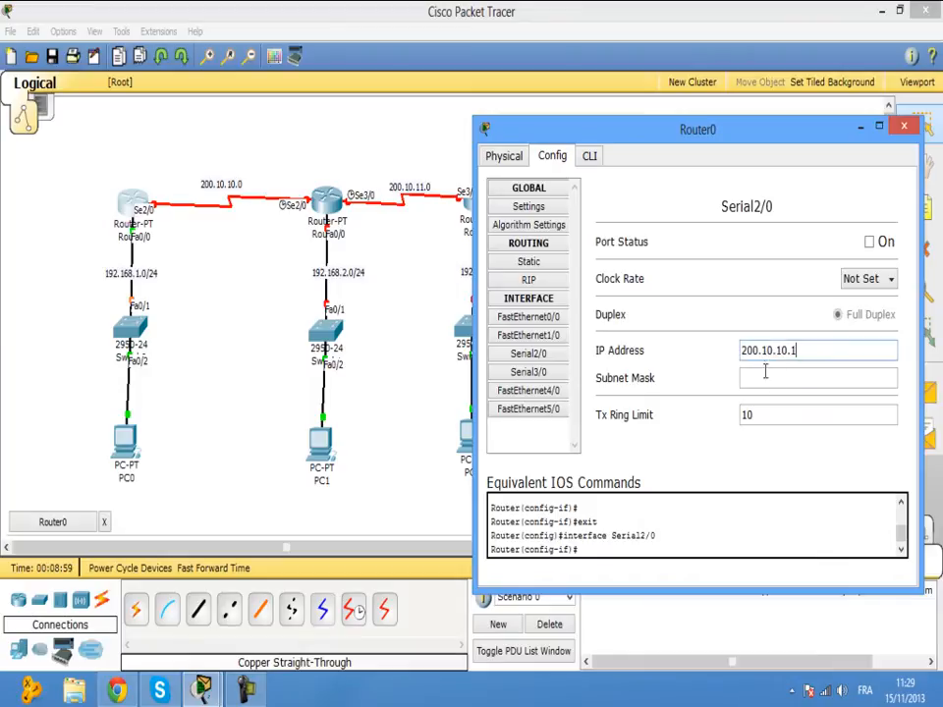
left_click(767, 379)
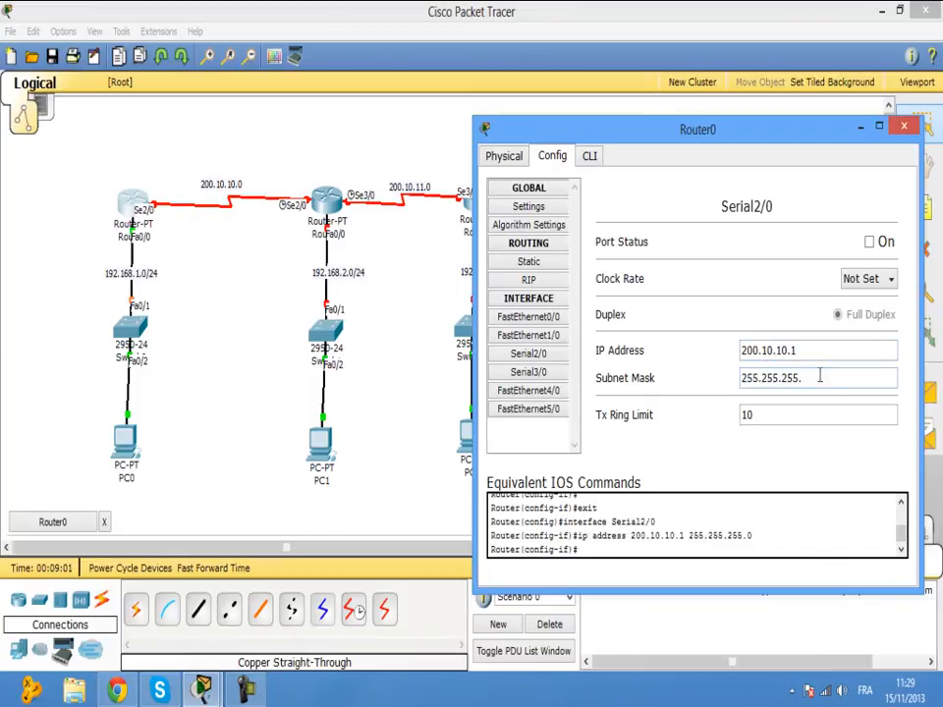
type("252")
left_click(869, 242)
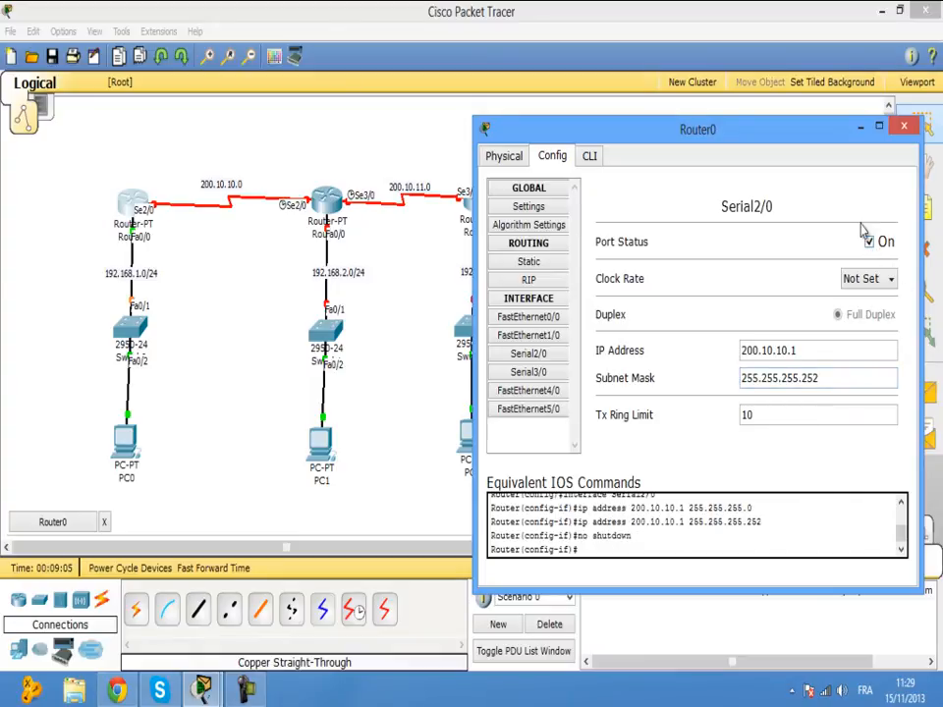
left_click(903, 125)
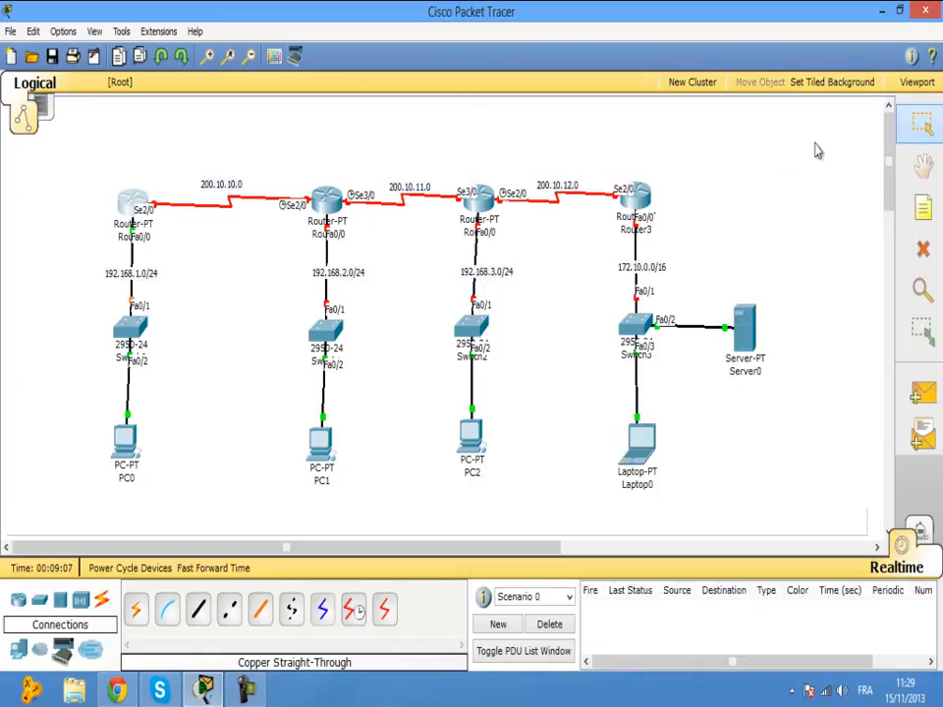
Configure Router1 Serial2/0: IP 200.10.10.2, mask 255.255.255.252, clock rate 64000, port on.
left_click(318, 197)
left_click_drag(281, 70, 697, 95)
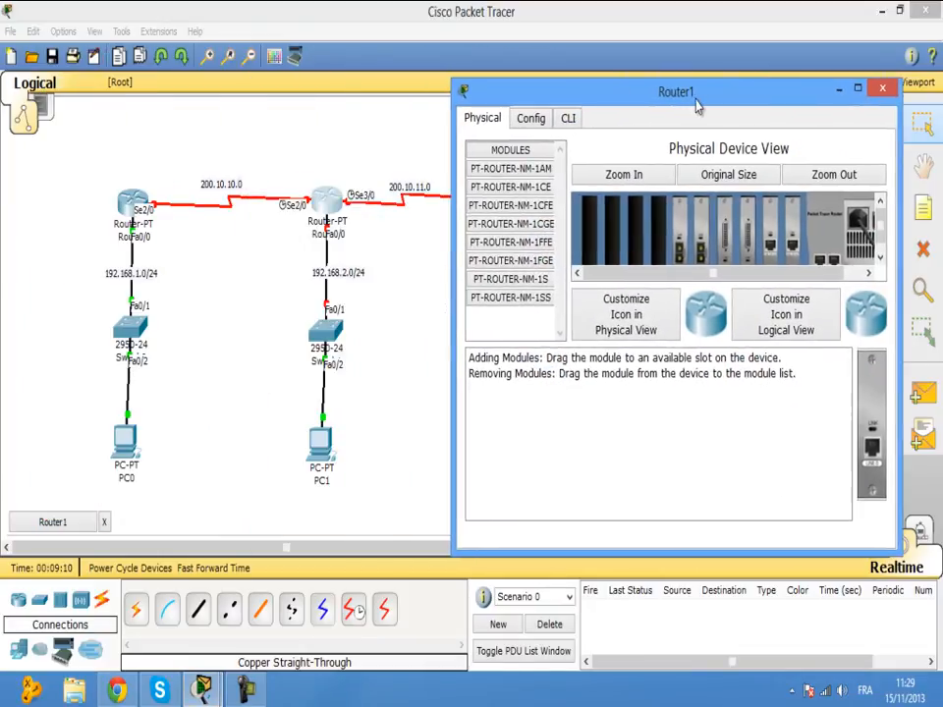
left_click(529, 122)
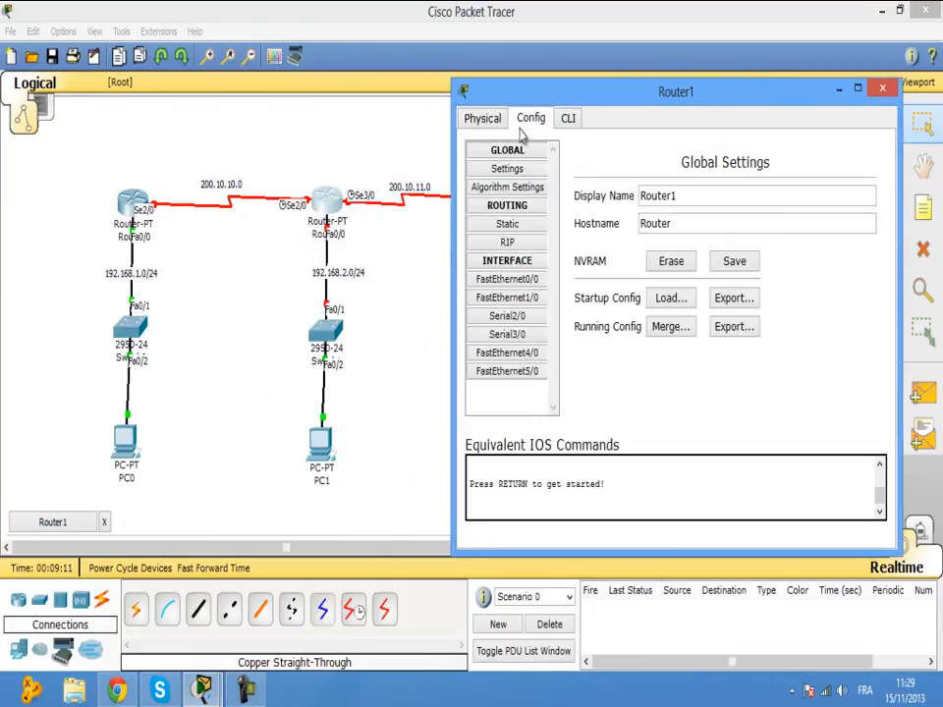
left_click(531, 319)
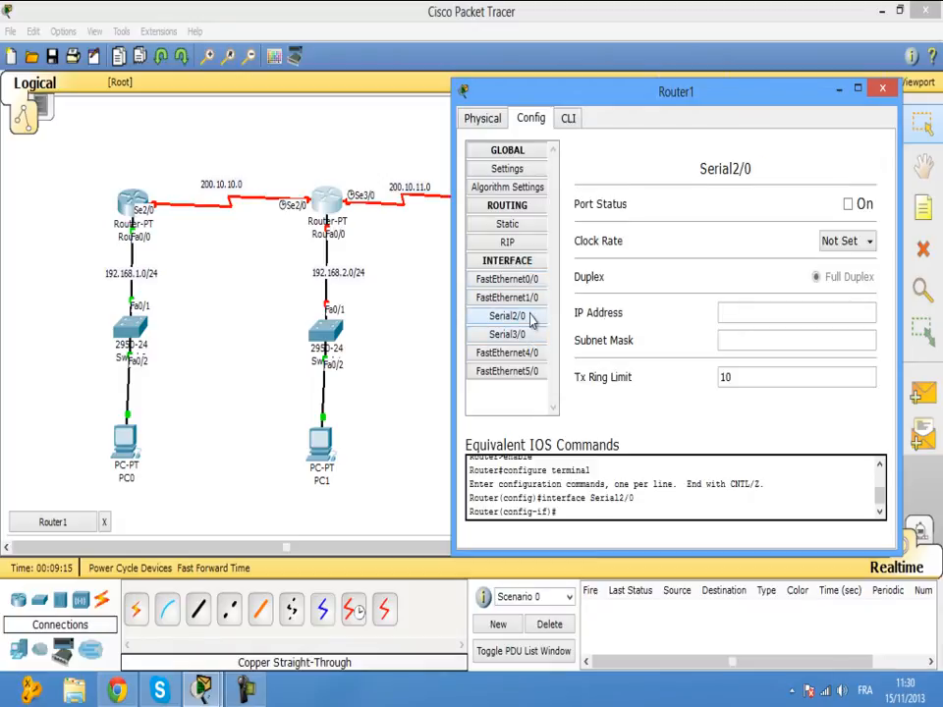
left_click(742, 314)
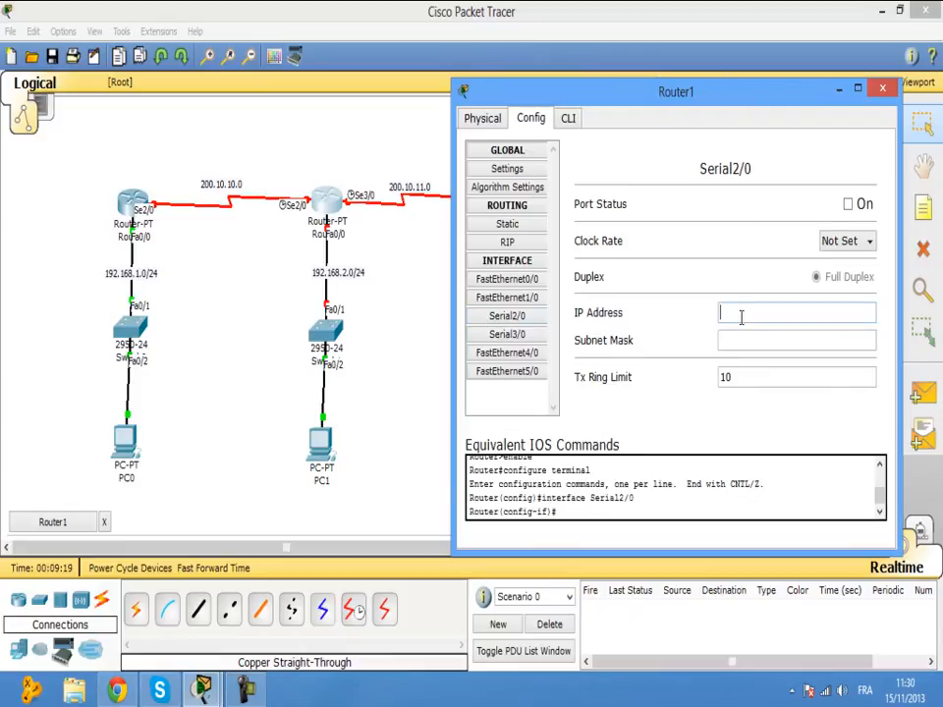
type("200.10.10.2")
left_click(752, 338)
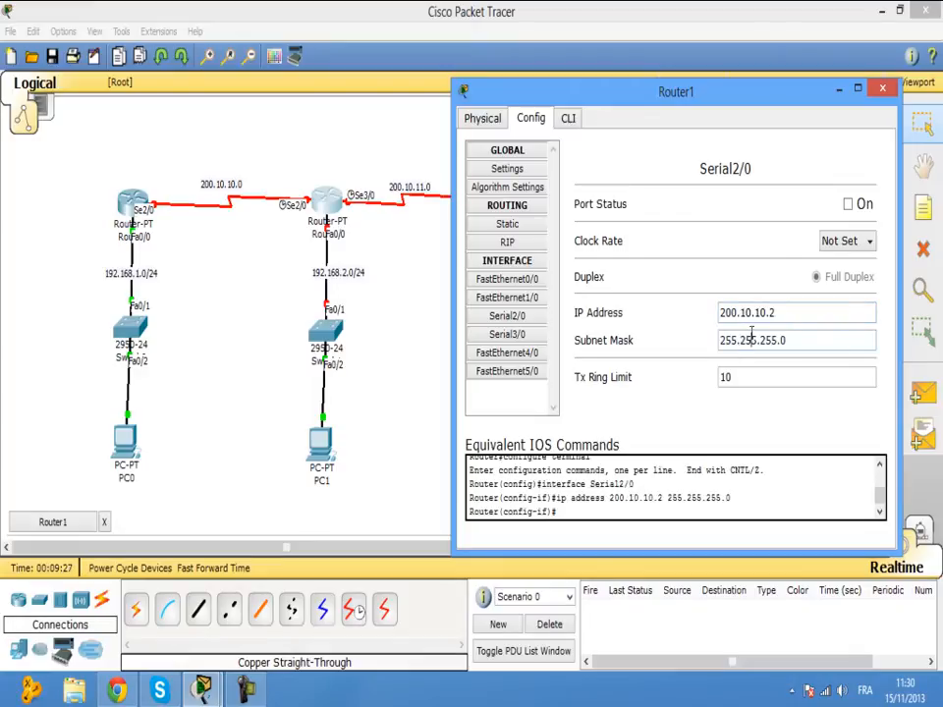
type("252")
left_click(851, 242)
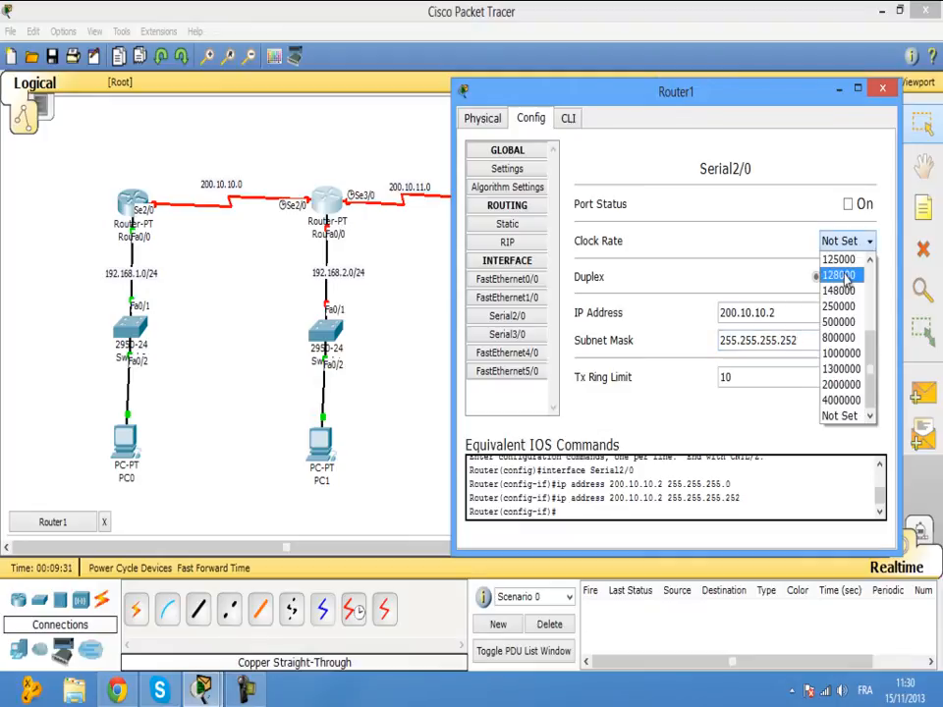
scroll(836, 365, "up", 1)
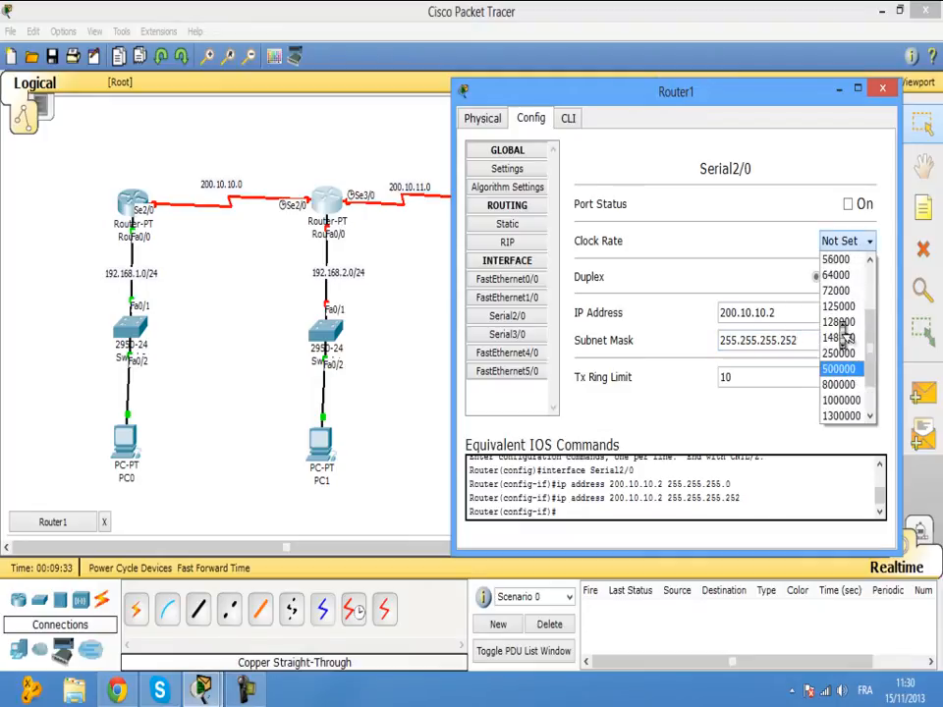
left_click(838, 276)
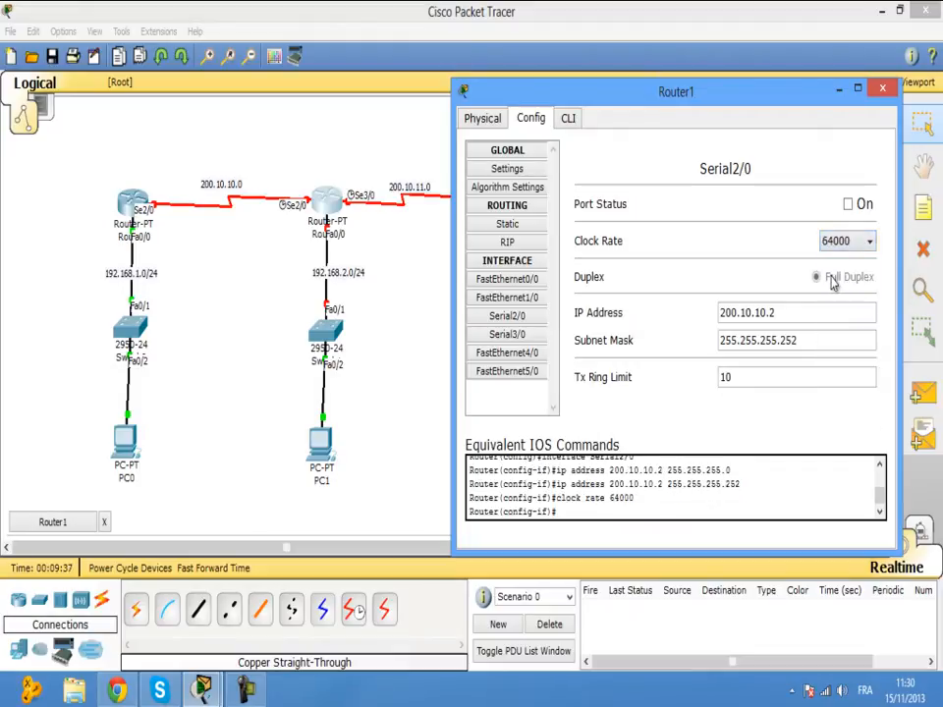
left_click(849, 205)
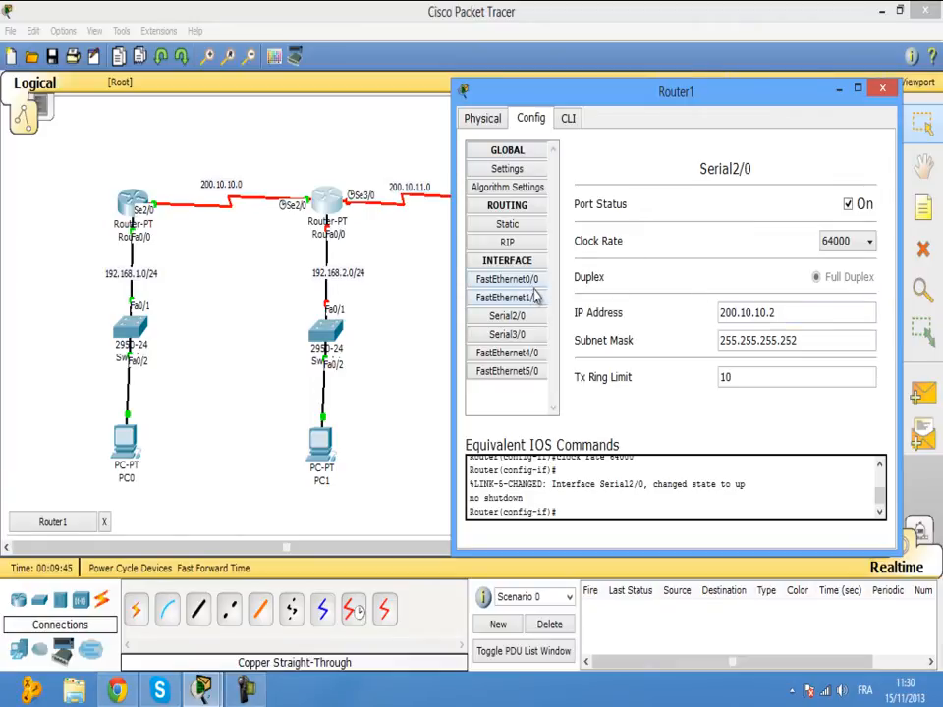
Enter 192.168.2.1 with the auto-filled 255.255.255.0 mask on Router1 FastEthernet0/0 and switch it on.
left_click(520, 279)
left_click(792, 337)
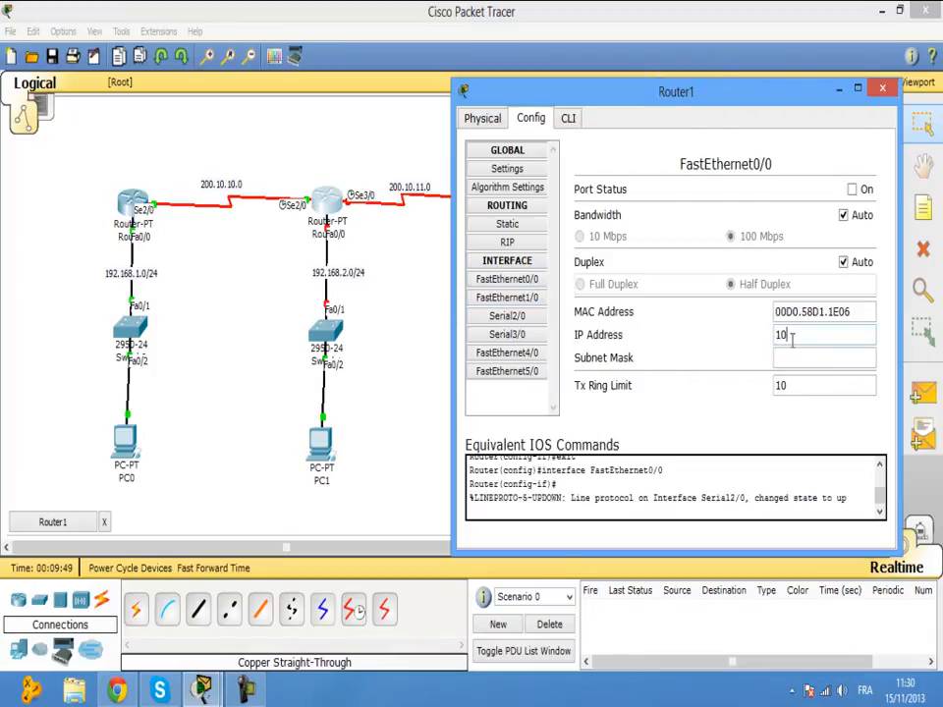
type("192.168.2.1")
key("Tab")
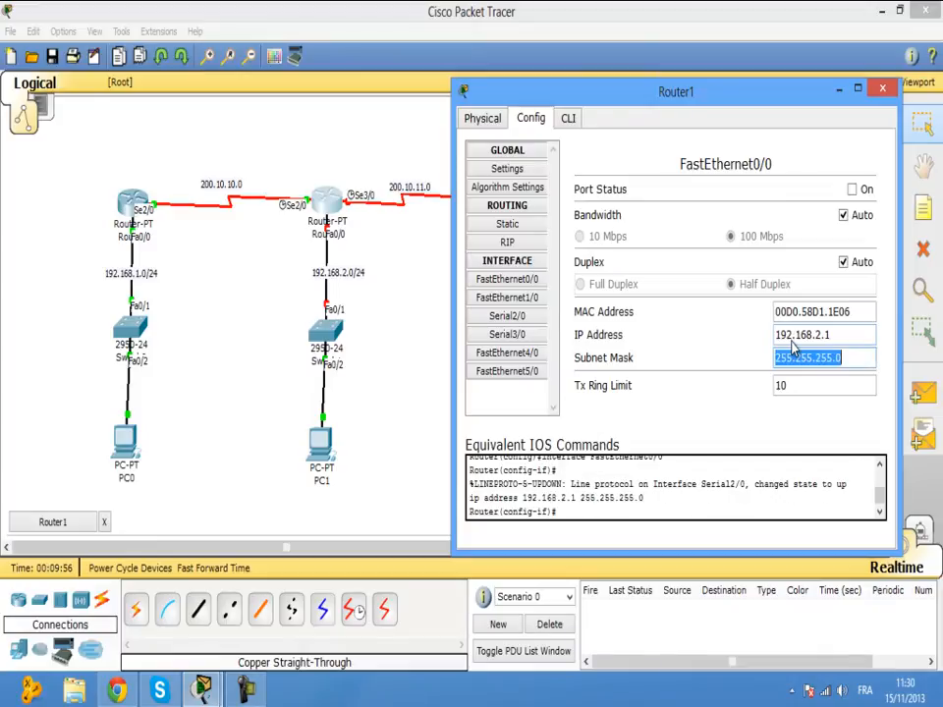
left_click(821, 420)
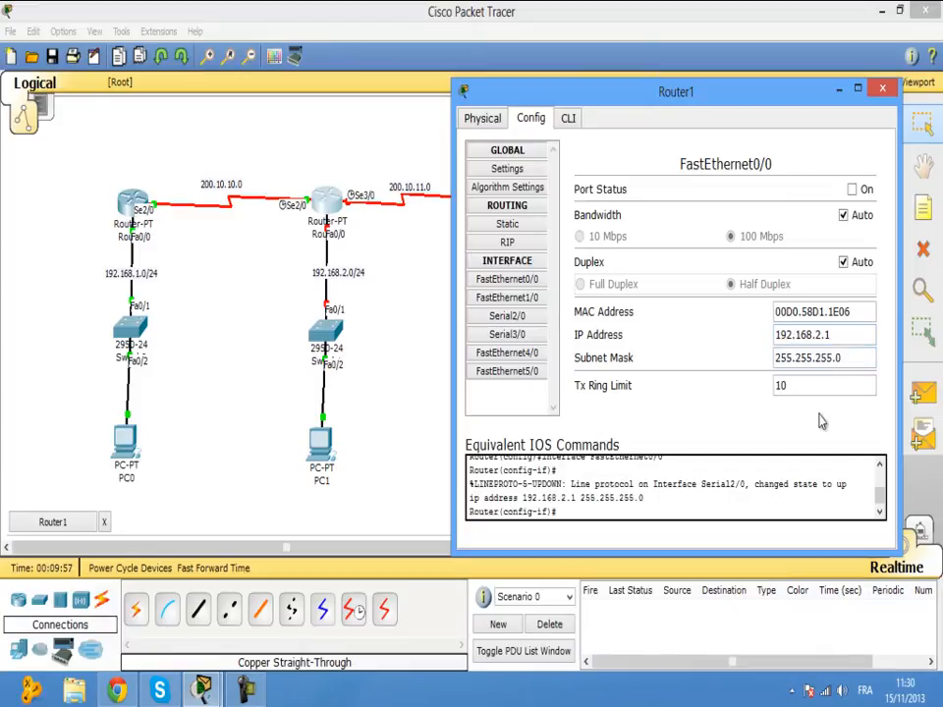
left_click(852, 192)
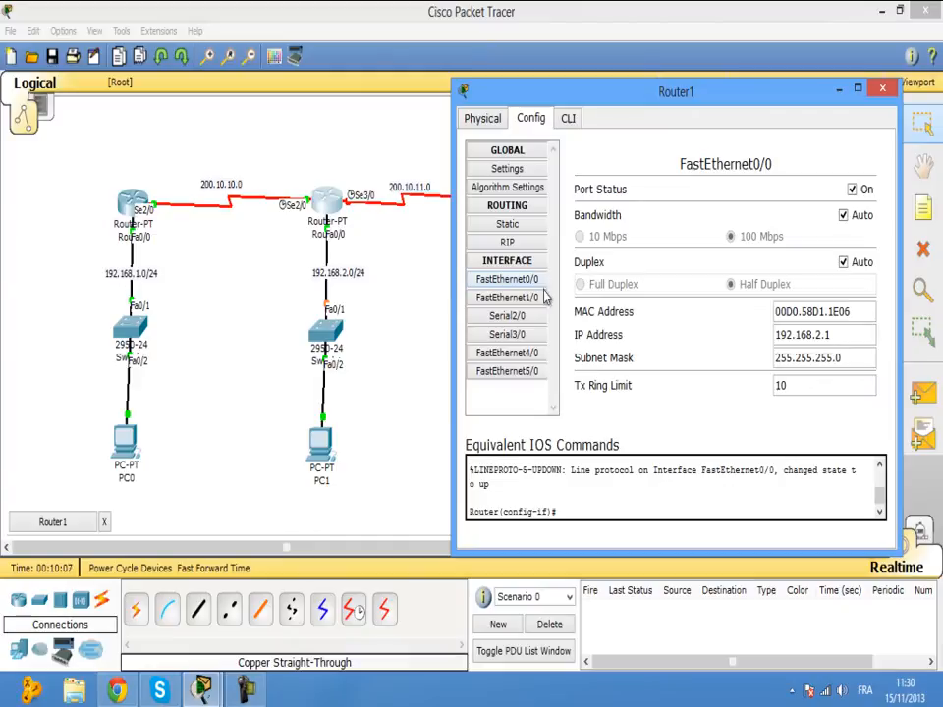
Configure Router1 Serial3/0: IP 200.10.11.1, mask 255.255.255.252, clock rate 64000, port on.
left_click(501, 333)
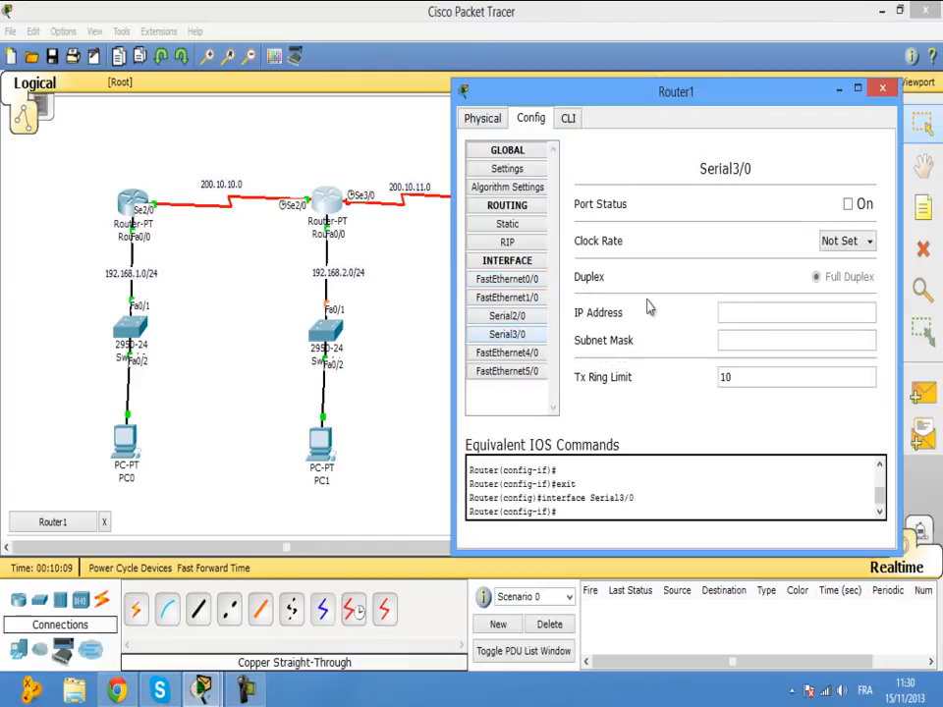
left_click(745, 312)
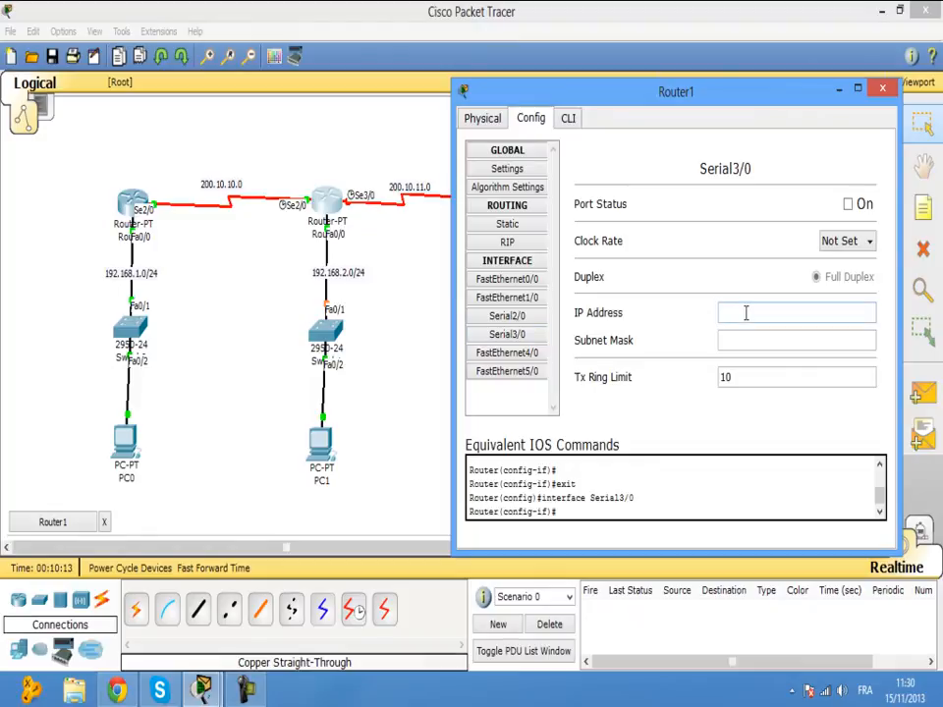
type("200.11")
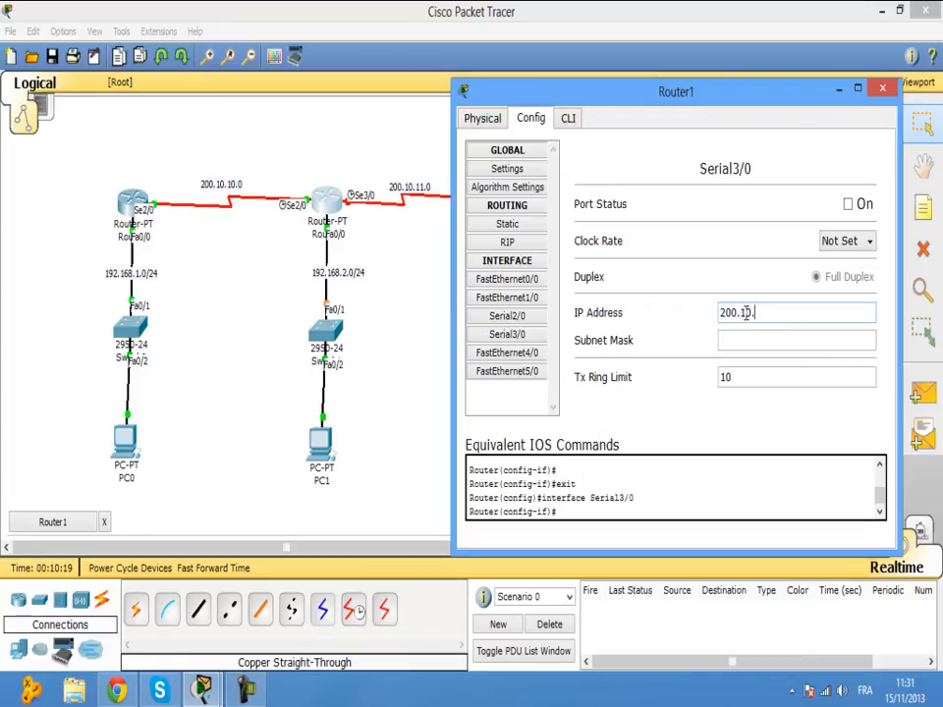
type("0.11.1")
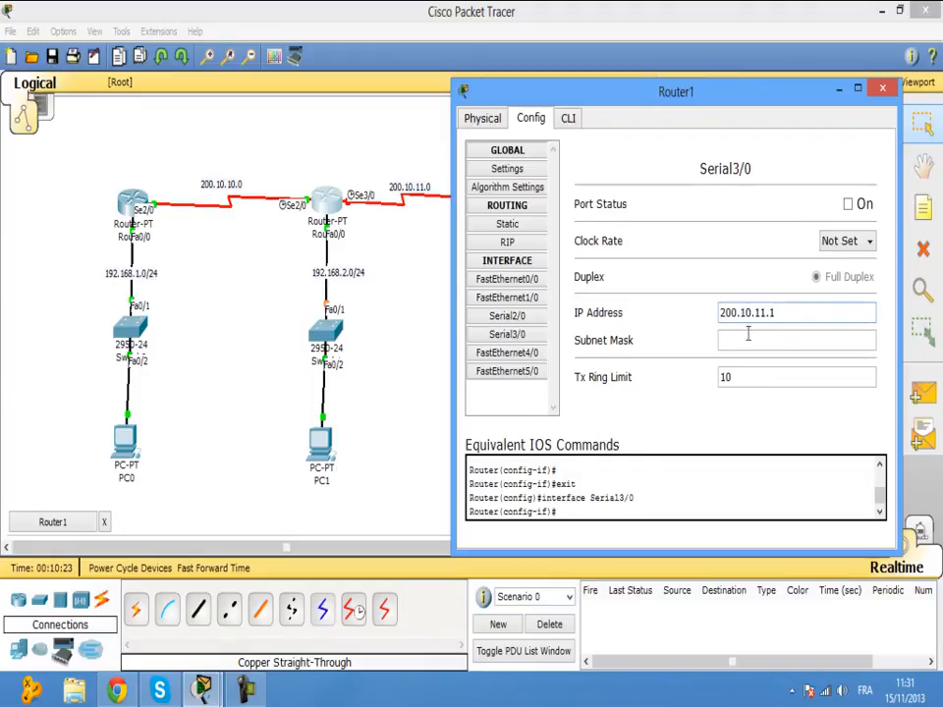
left_click(747, 336)
type("252")
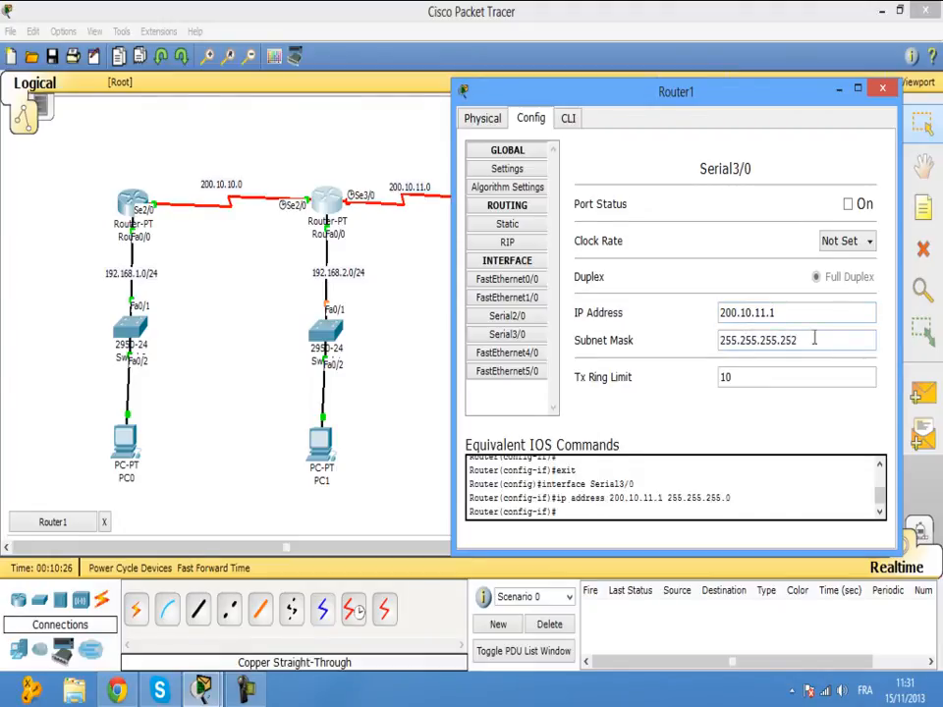
left_click(869, 243)
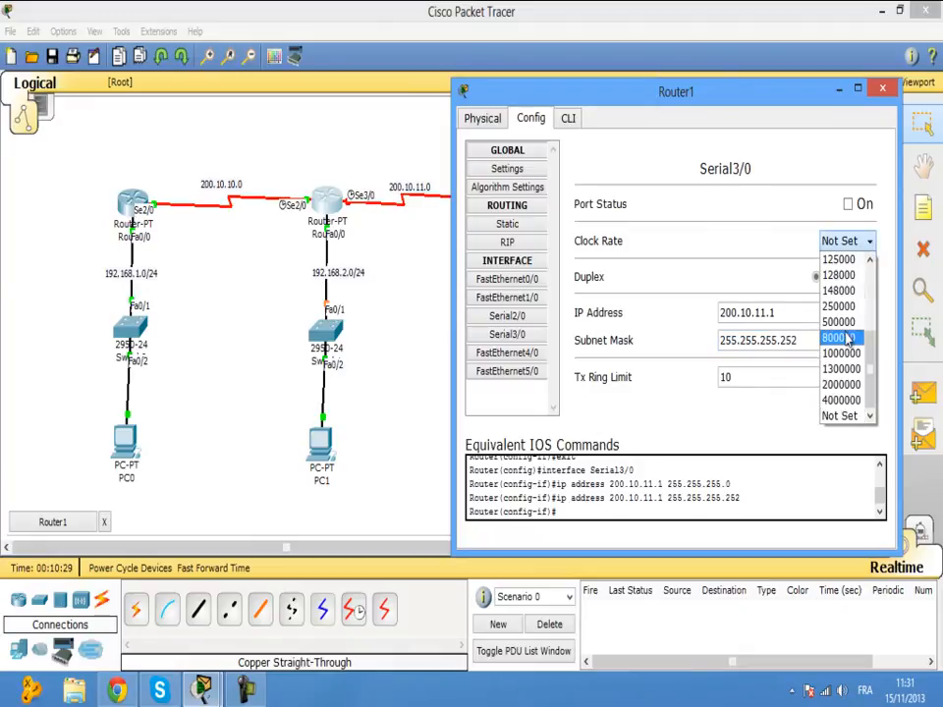
scroll(845, 339, "up", 1)
left_click(852, 275)
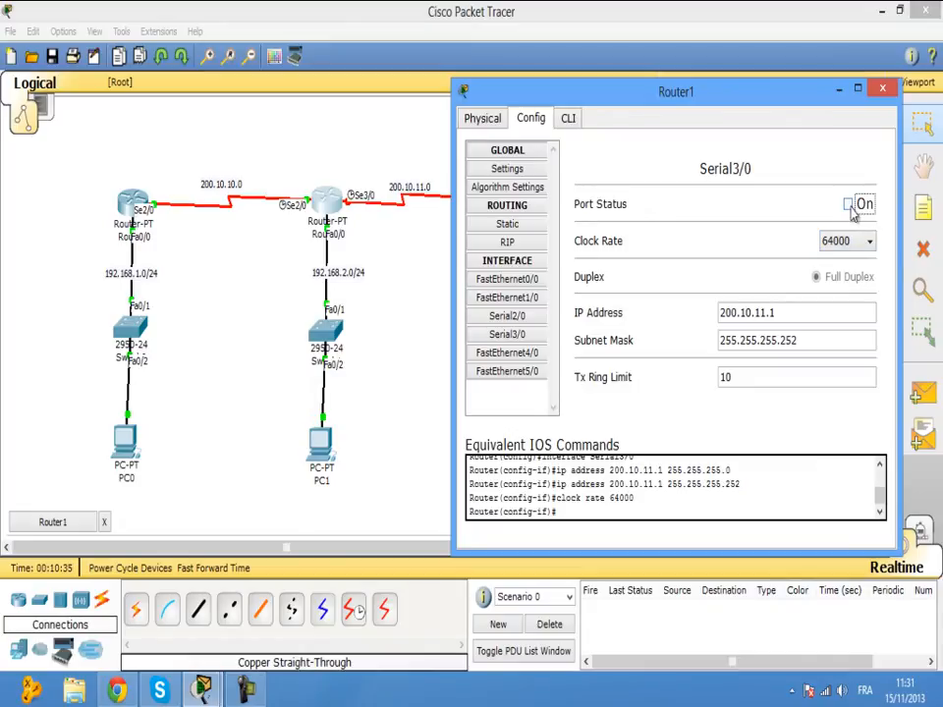
left_click(849, 205)
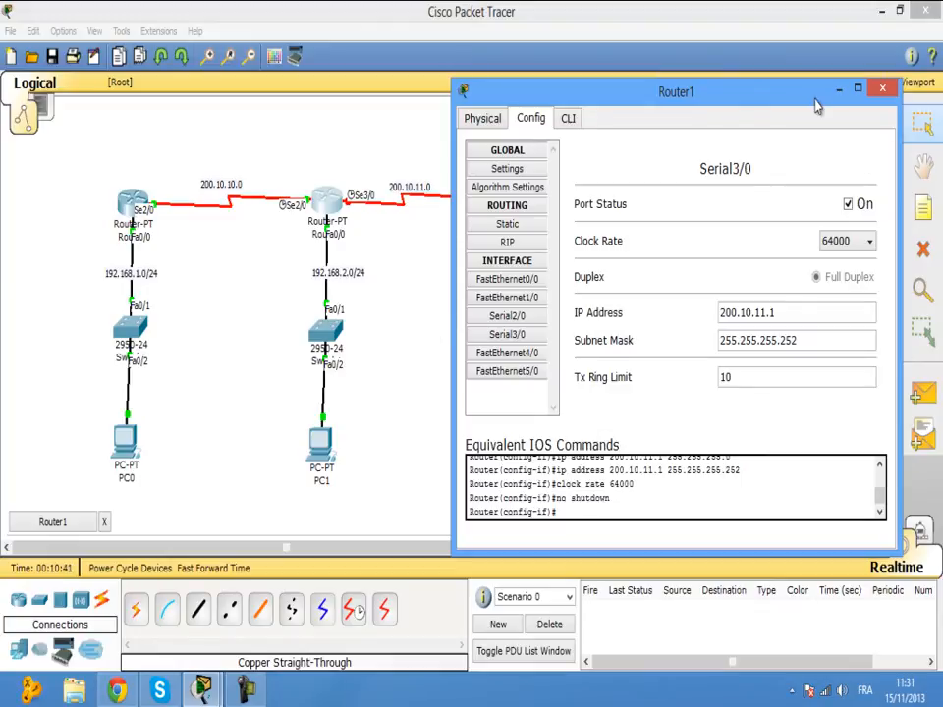
Close Router1's settings and open Router2's configuration settings.
left_click(882, 91)
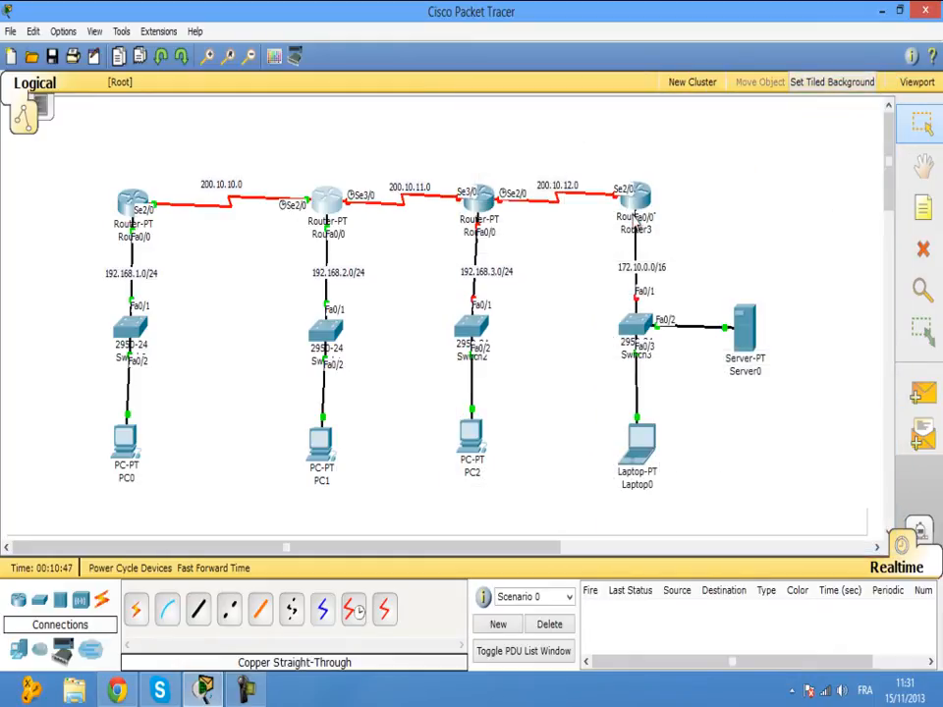
left_click(479, 201)
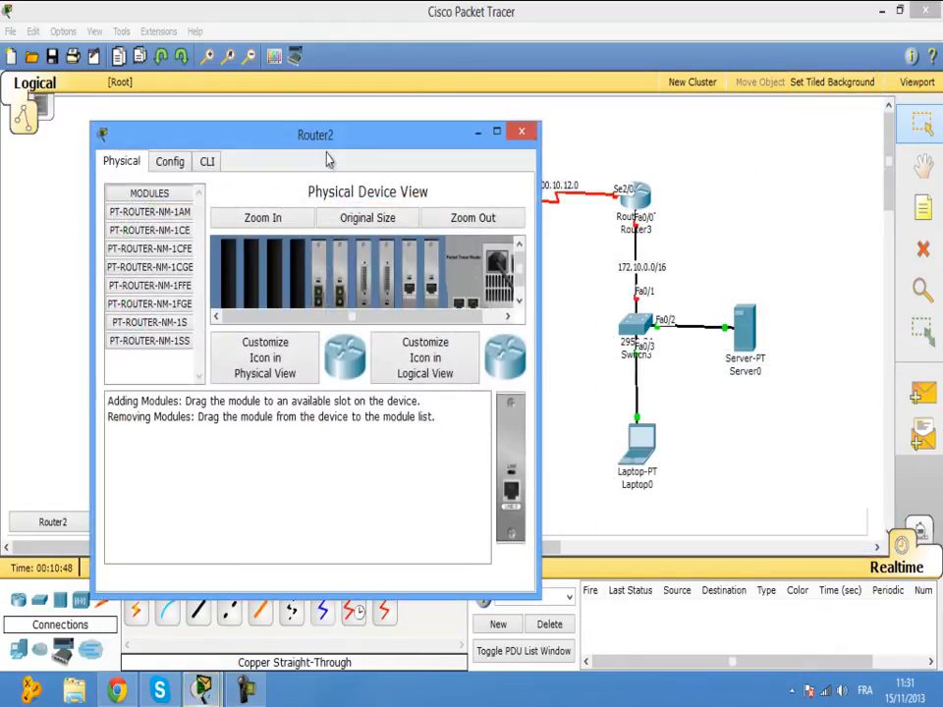
left_click(208, 161)
left_click(173, 162)
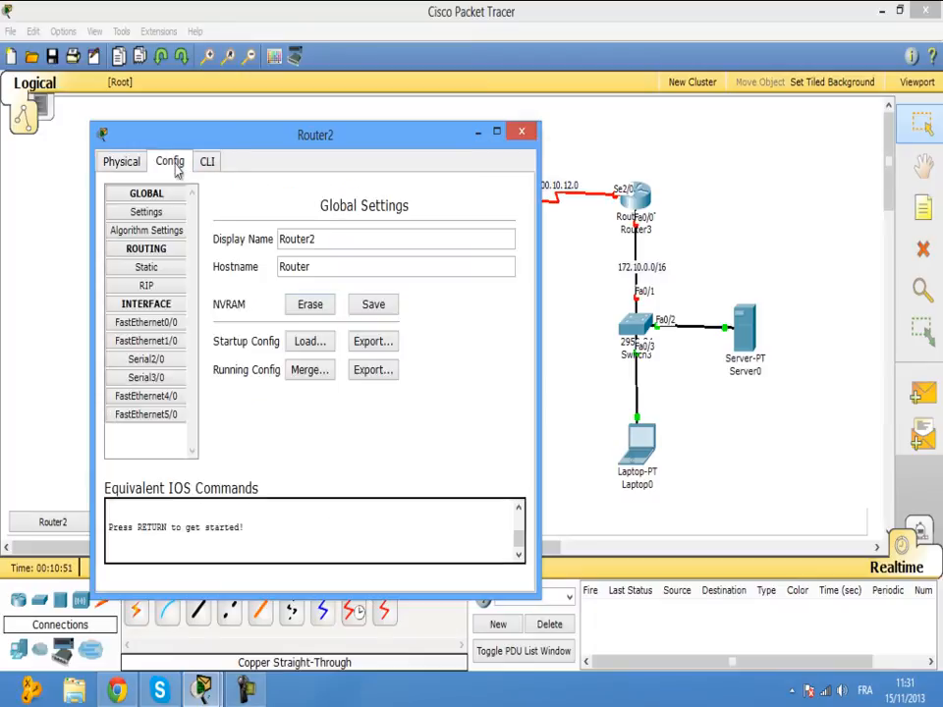
left_click_drag(344, 155, 738, 113)
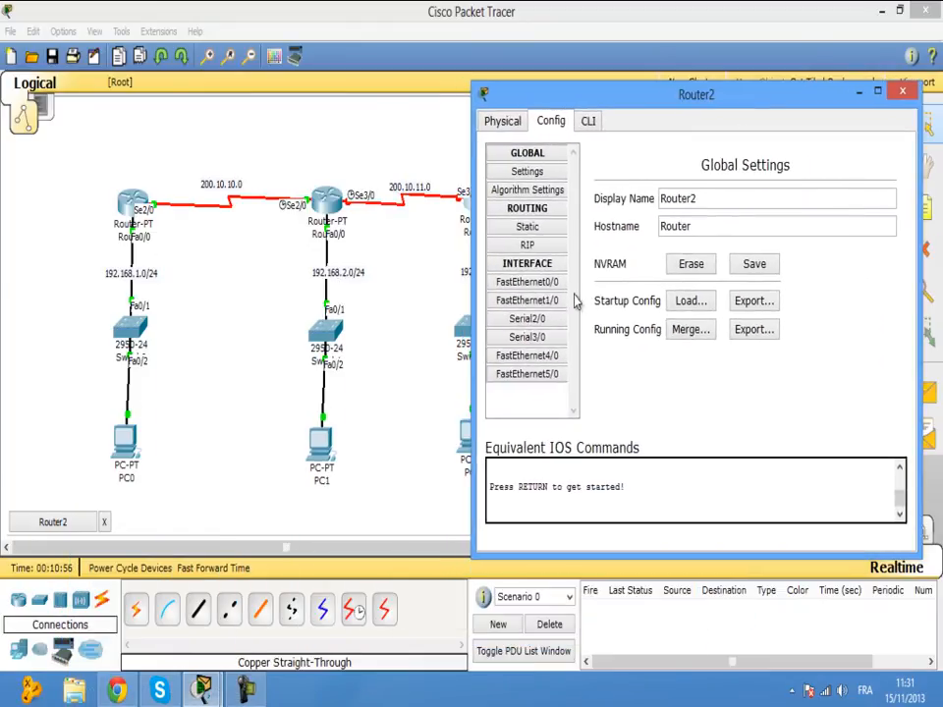
Set Router2's Serial3/0 to 200.10.11.2 with mask 255.255.255.252 and turn the port on.
left_click(538, 337)
left_click(751, 316)
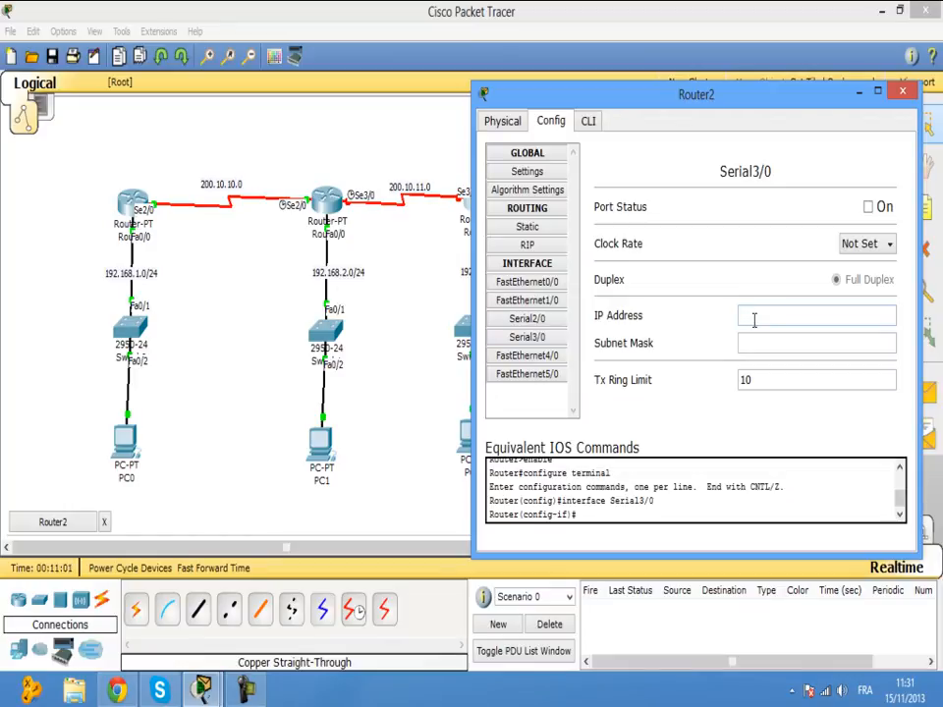
type("1")
key("BackSpace")
key("BackSpace")
type("200.10.11.2")
left_click(763, 339)
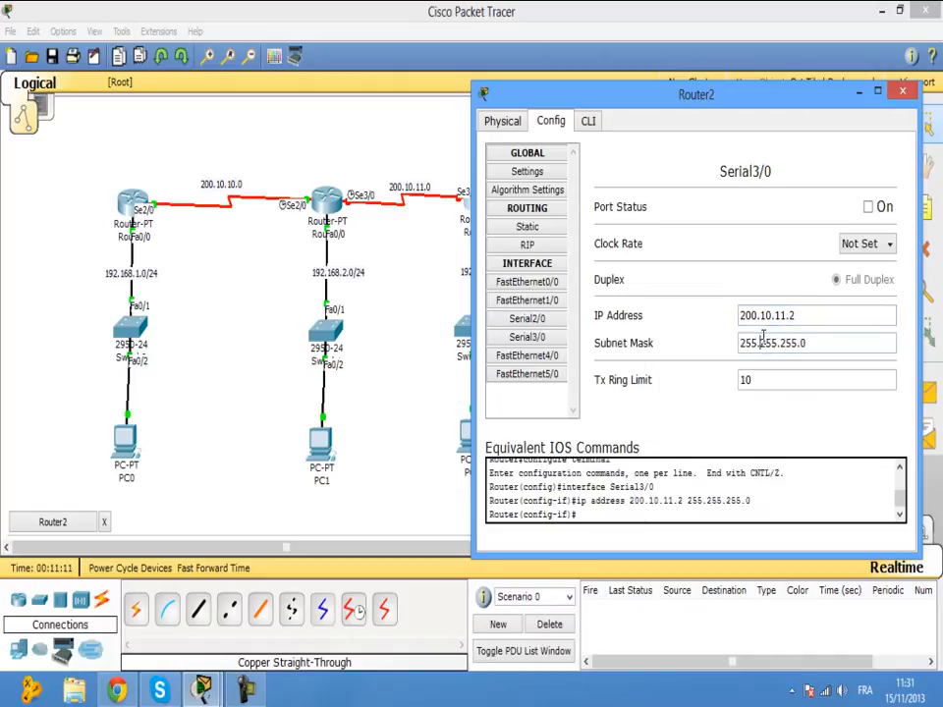
left_click(811, 347)
type("252")
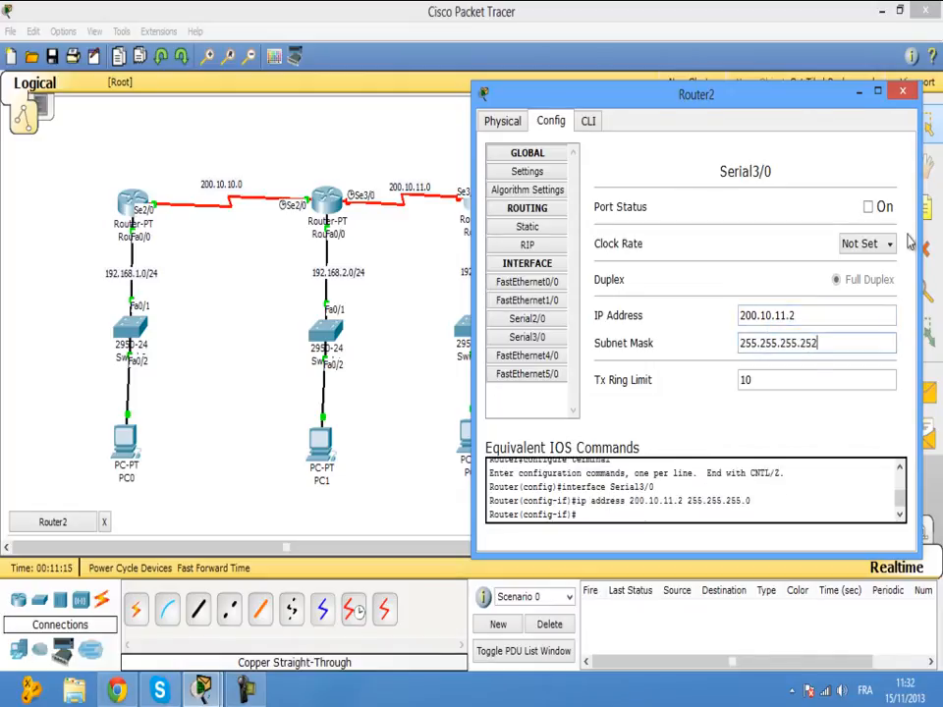
left_click(868, 208)
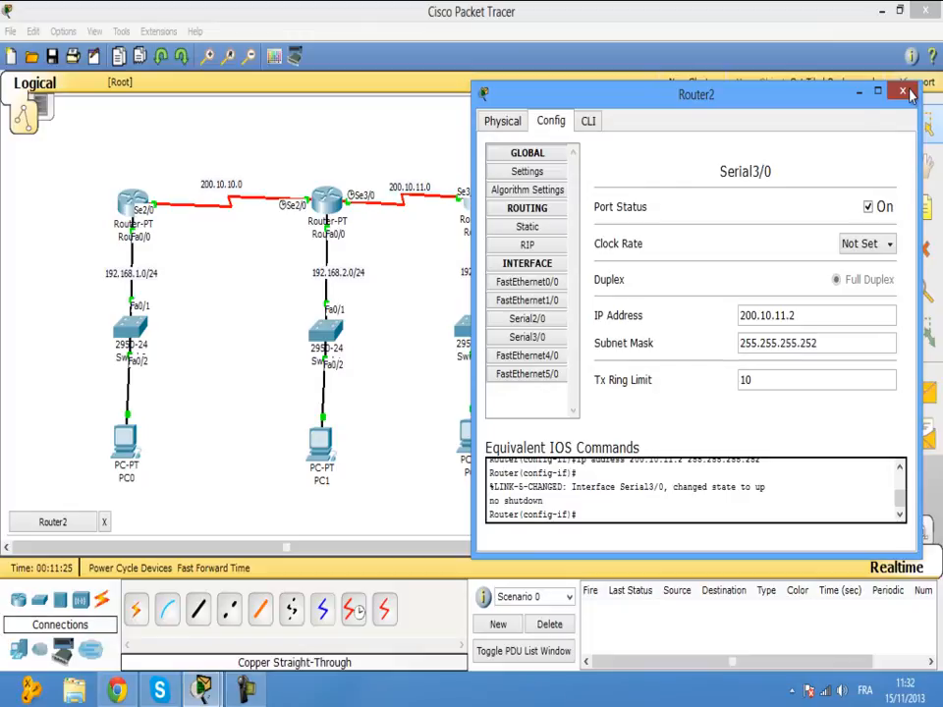
mouse_move(824, 102)
left_mouse_down()
mouse_move(810, 299)
mouse_move(758, 319)
mouse_move(762, 363)
mouse_move(753, 212)
mouse_move(759, 326)
mouse_move(777, 195)
mouse_move(858, 133)
mouse_move(858, 94)
mouse_move(825, 85)
left_mouse_up()
Set Router2's FastEthernet0/0 to 192.168.3.1, mask 255.255.255.0, turn it on, and close Router2.
left_click(550, 257)
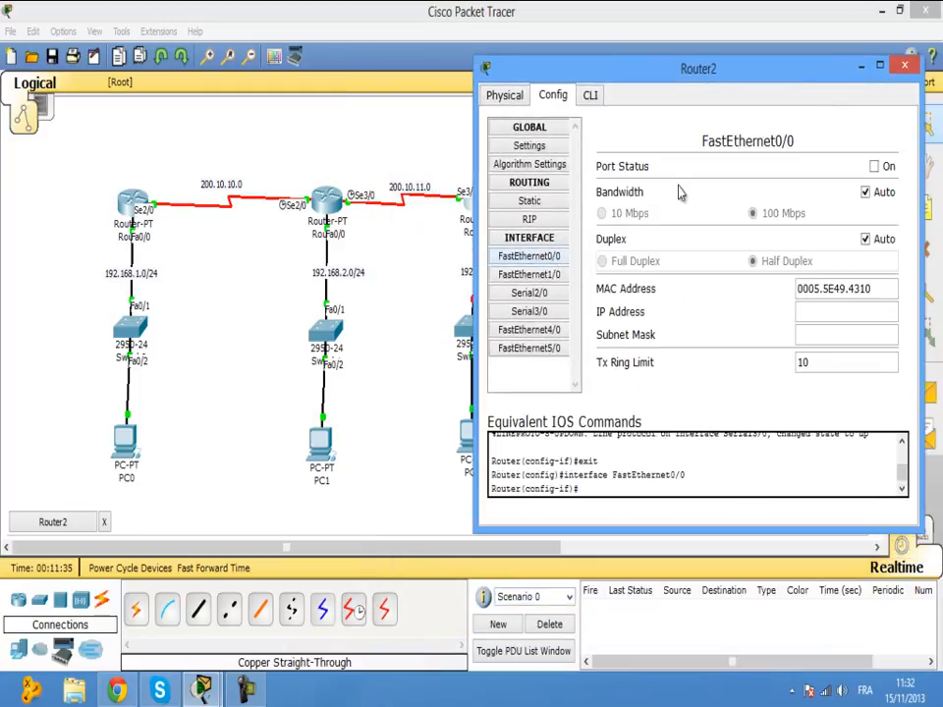
left_click_drag(675, 77, 727, 83)
left_click(859, 315)
type("192.168.3.1")
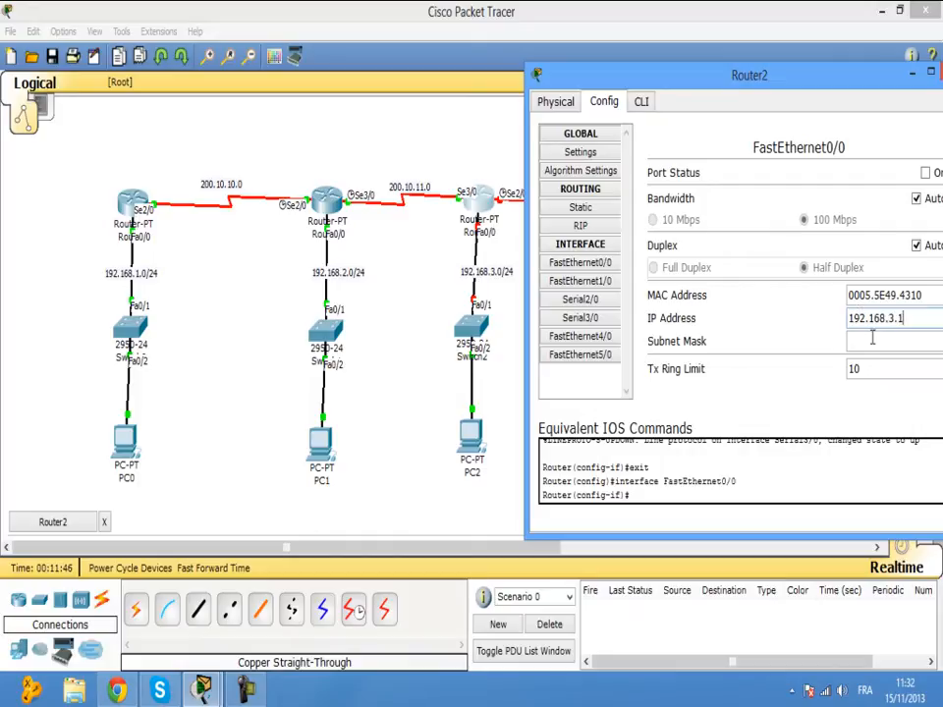
left_click(870, 341)
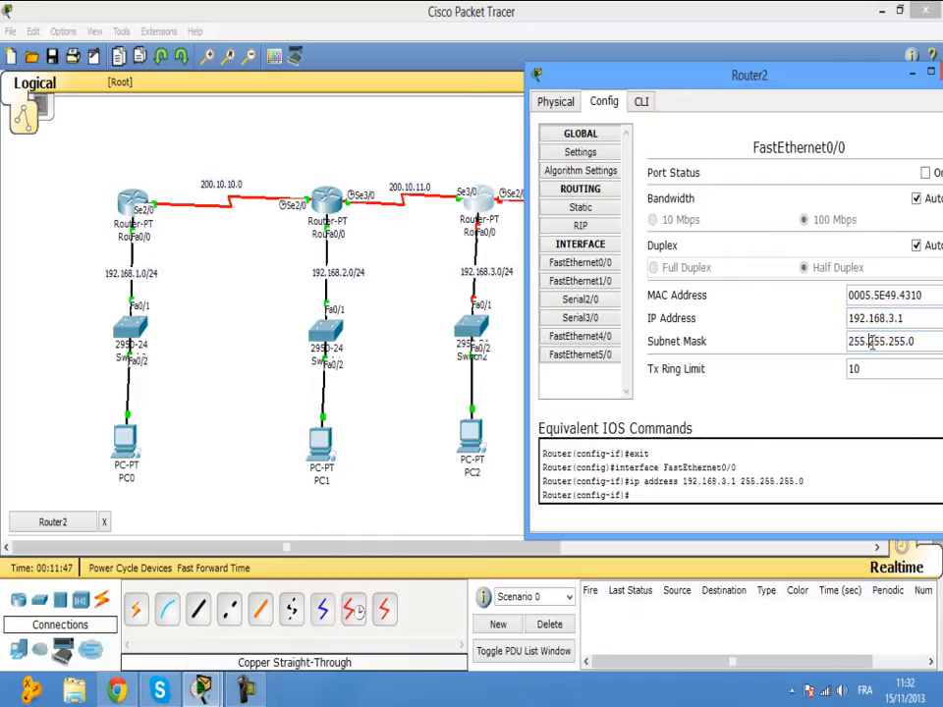
left_click(925, 172)
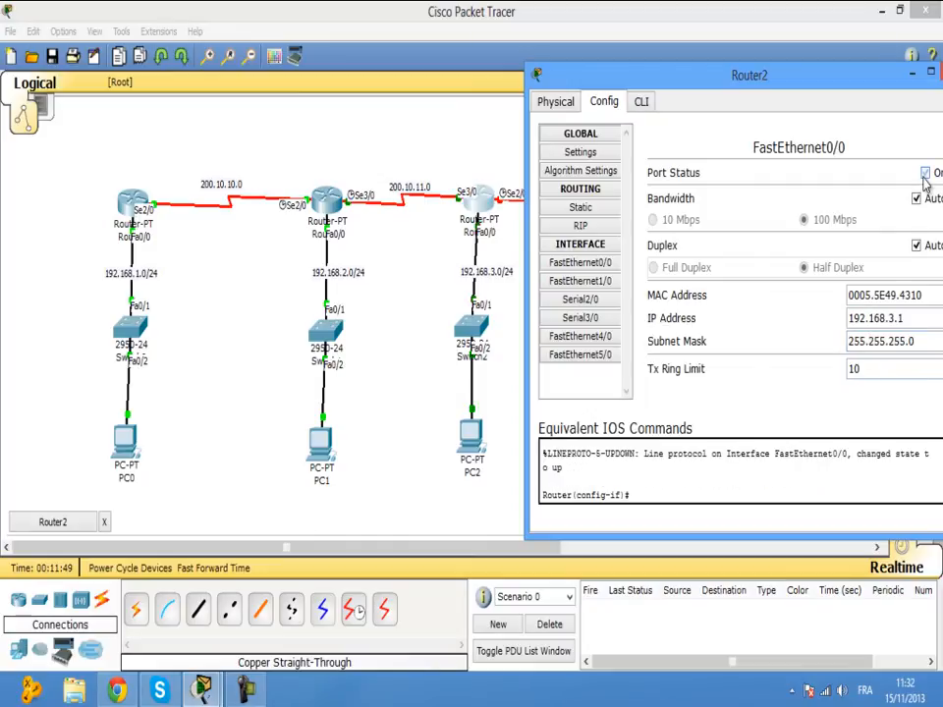
left_click_drag(658, 73, 464, 80)
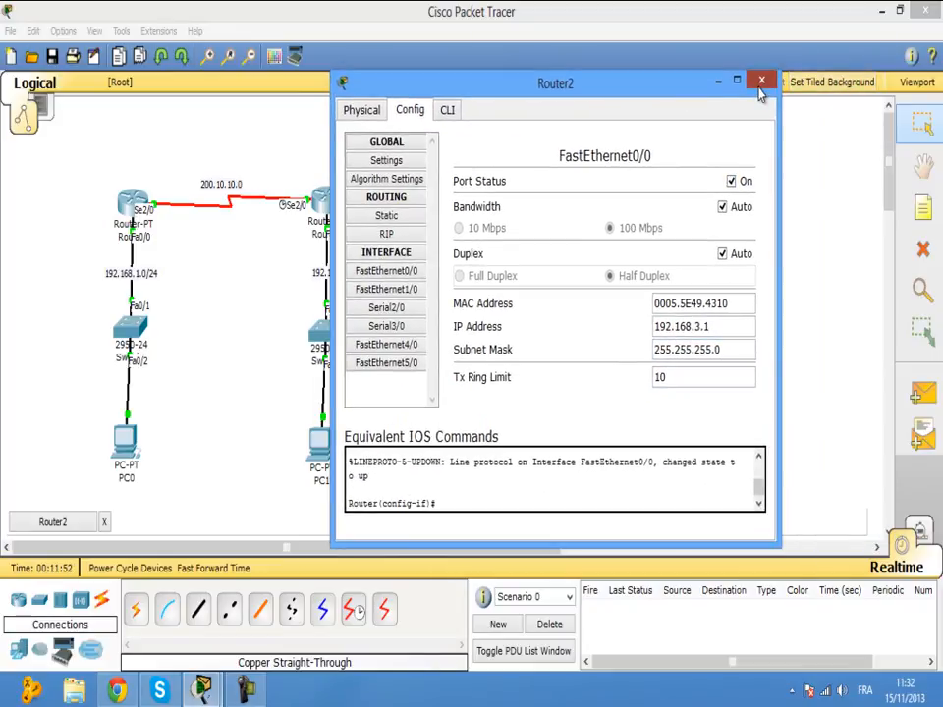
left_click(761, 80)
Open Router3's settings and close them without changes.
left_click(641, 206)
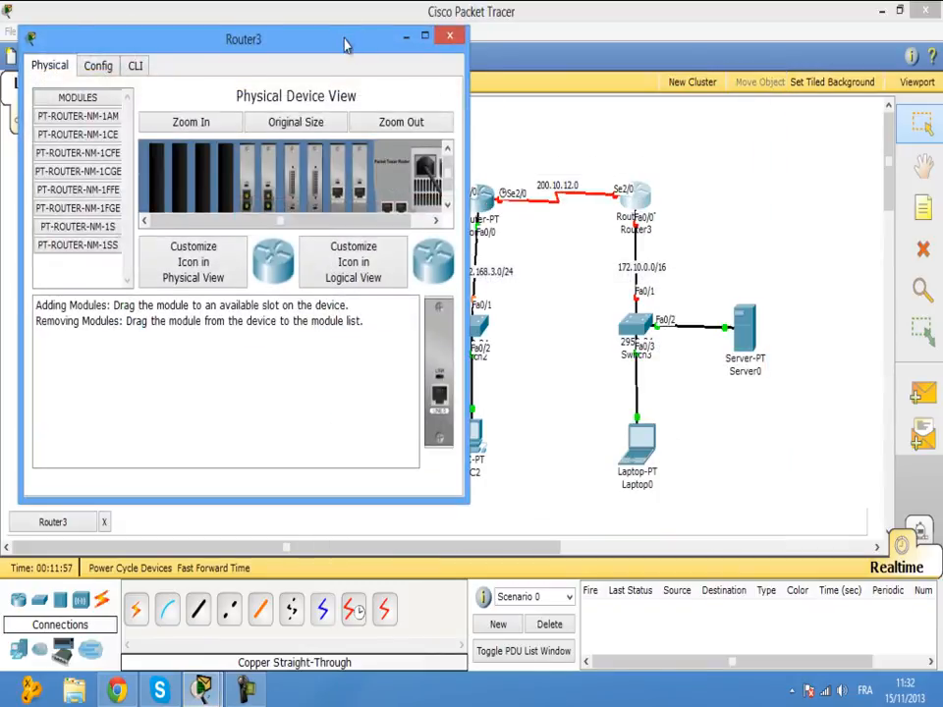
left_click_drag(344, 44, 414, 138)
left_click(517, 132)
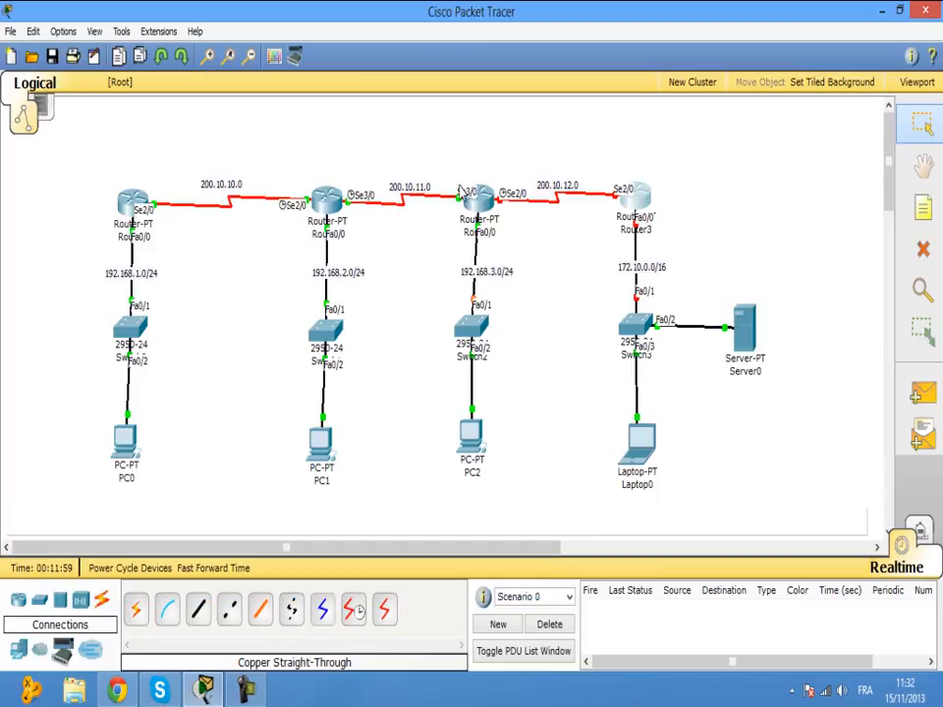
Configure Router2 Serial2/0 with 200.10.12.1, 255.255.255.252, clock rate 64000, port on, then close.
left_click(464, 192)
left_click_drag(344, 120, 796, 149)
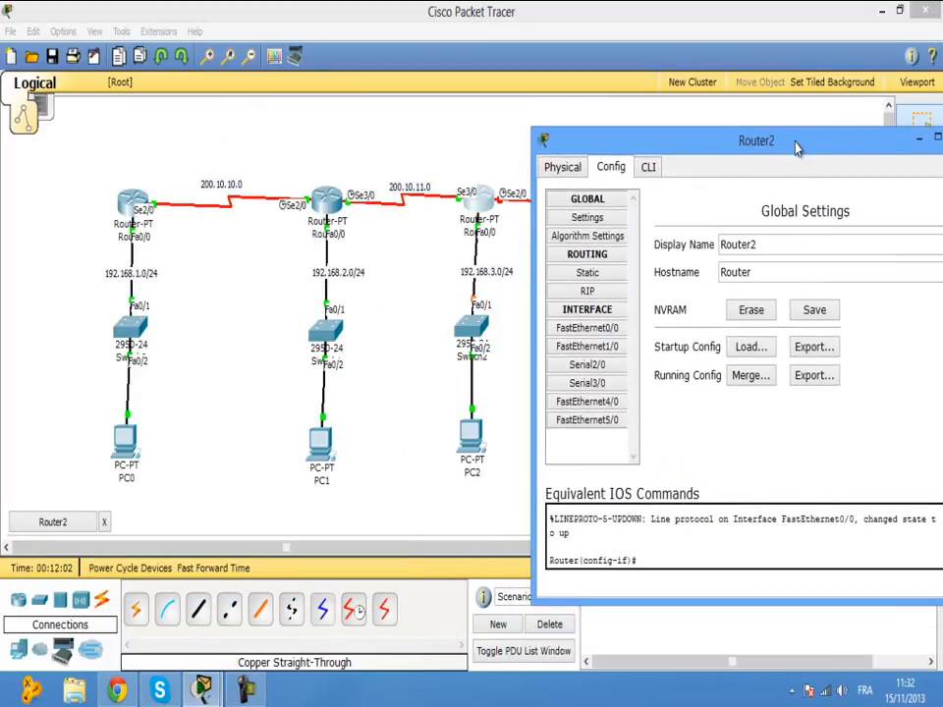
left_click(595, 364)
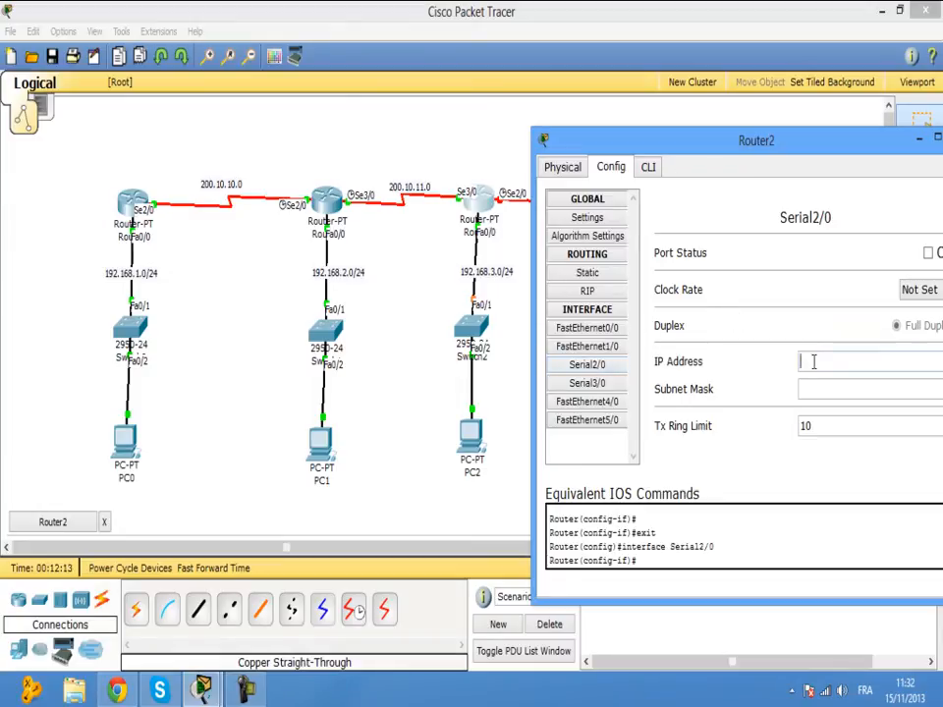
left_click_drag(806, 145, 455, 234)
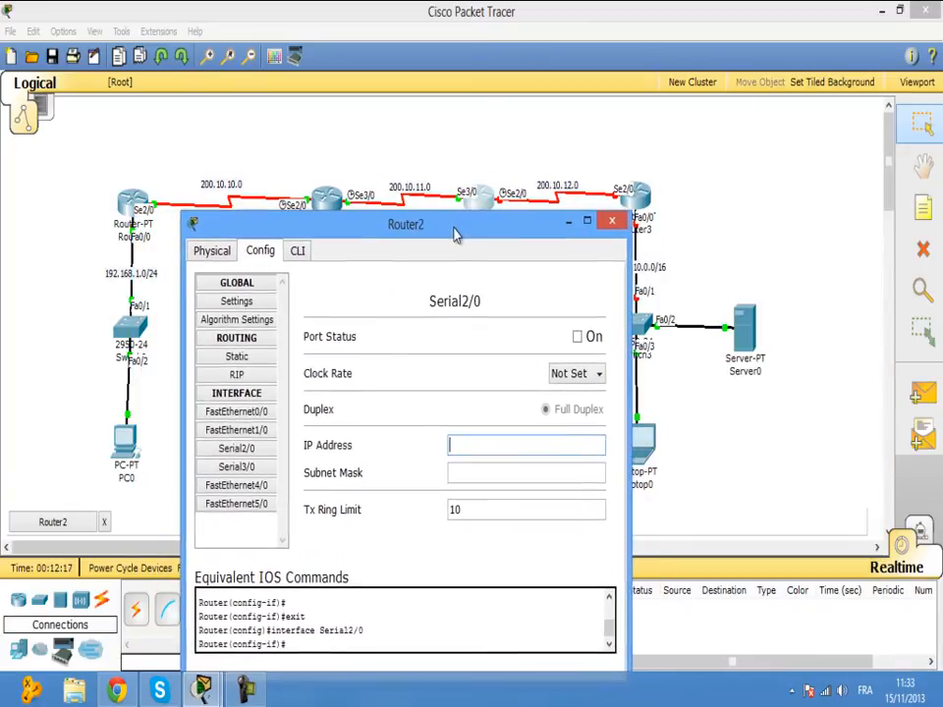
type("200.10.12.1")
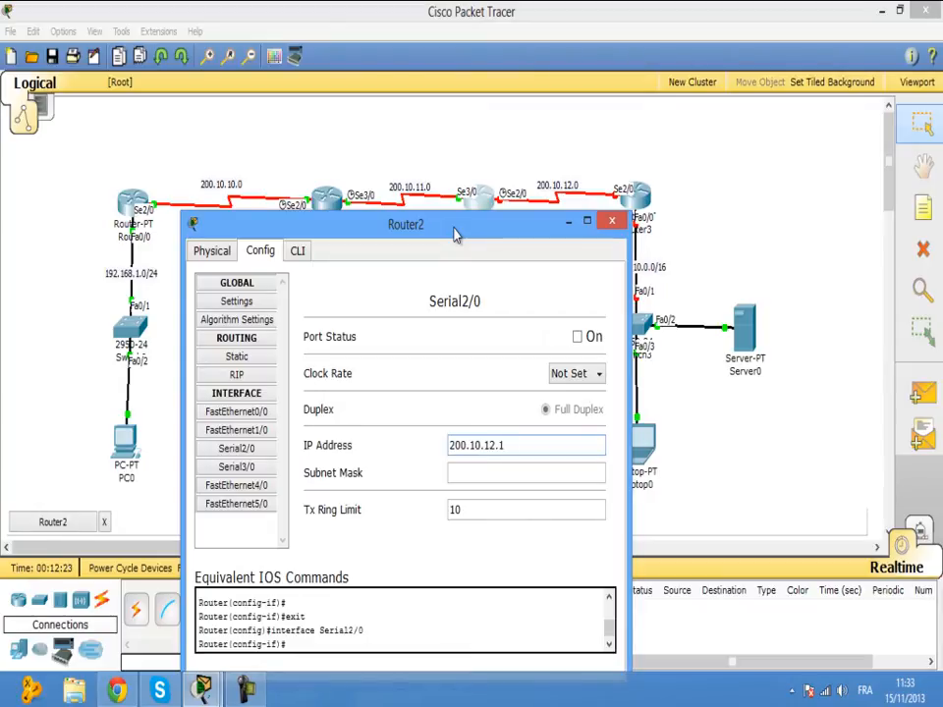
left_click(512, 473)
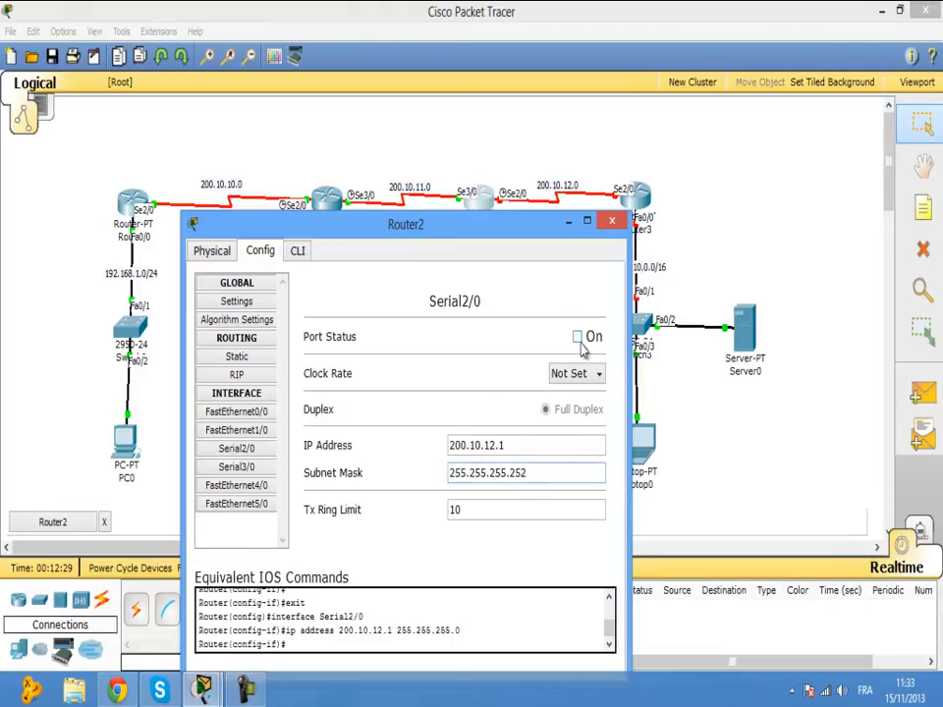
left_click(597, 375)
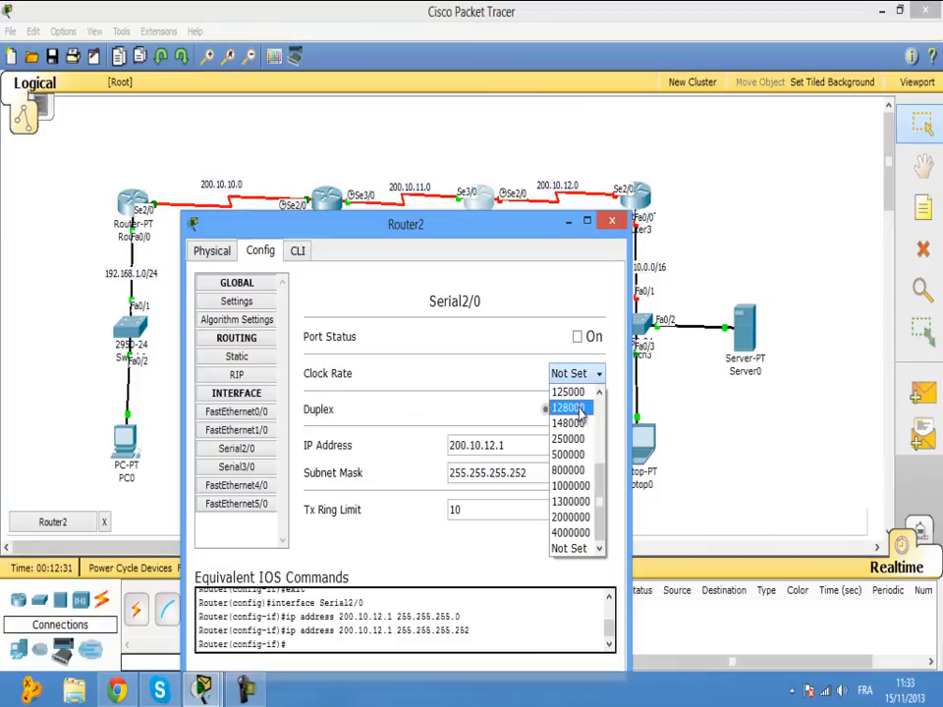
scroll(579, 412, "up", 1)
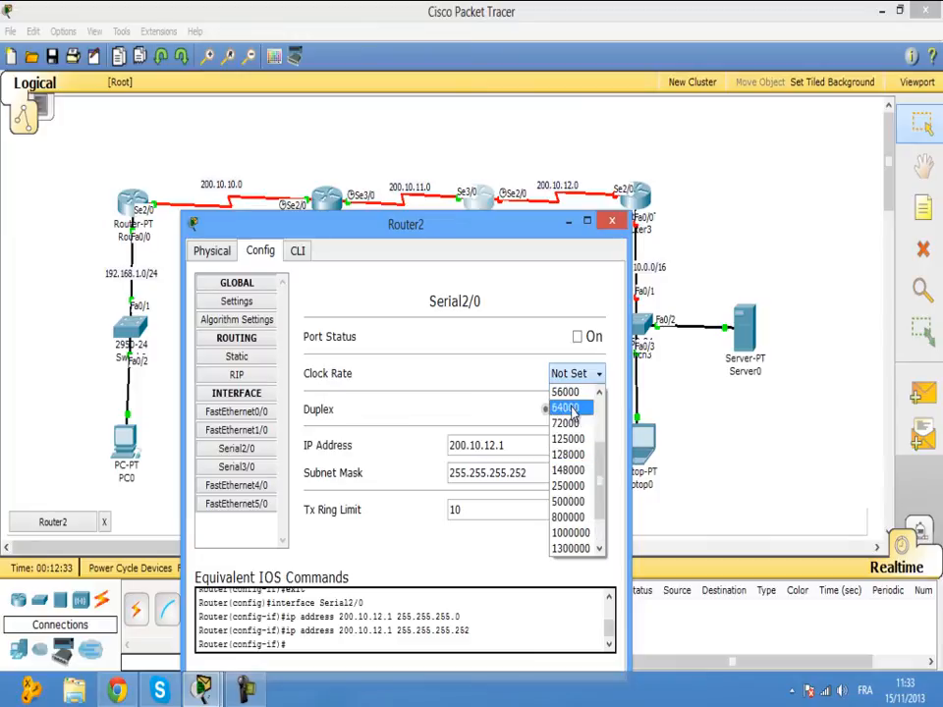
left_click(571, 410)
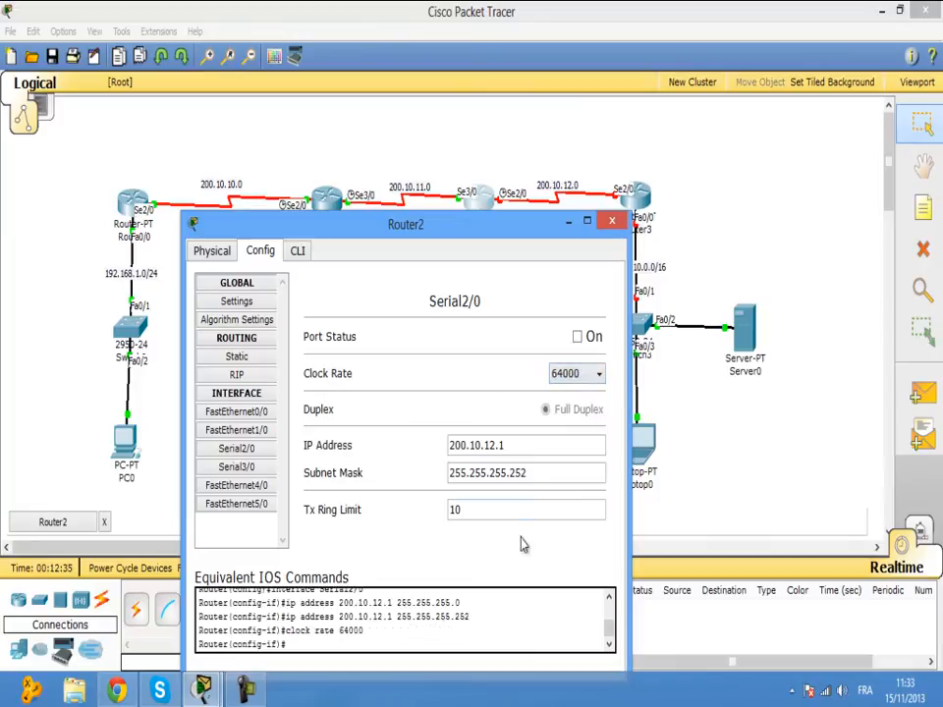
left_click(578, 335)
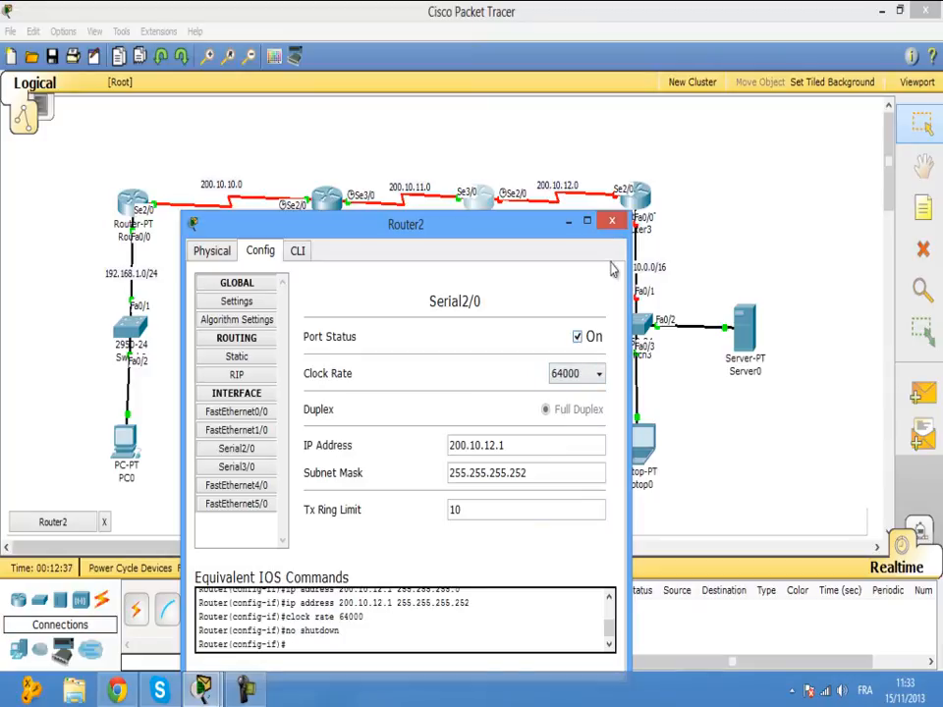
left_click(611, 220)
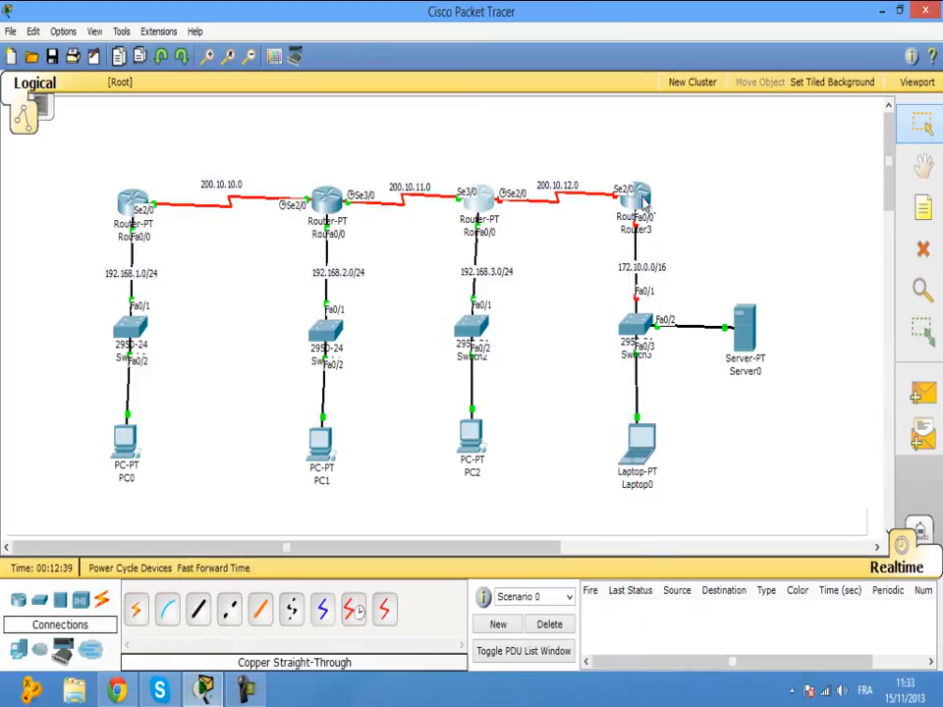
Address Router3's Serial2/0 with a 200.x IP and mask 255.255.255.252, and turn it on.
left_click(637, 200)
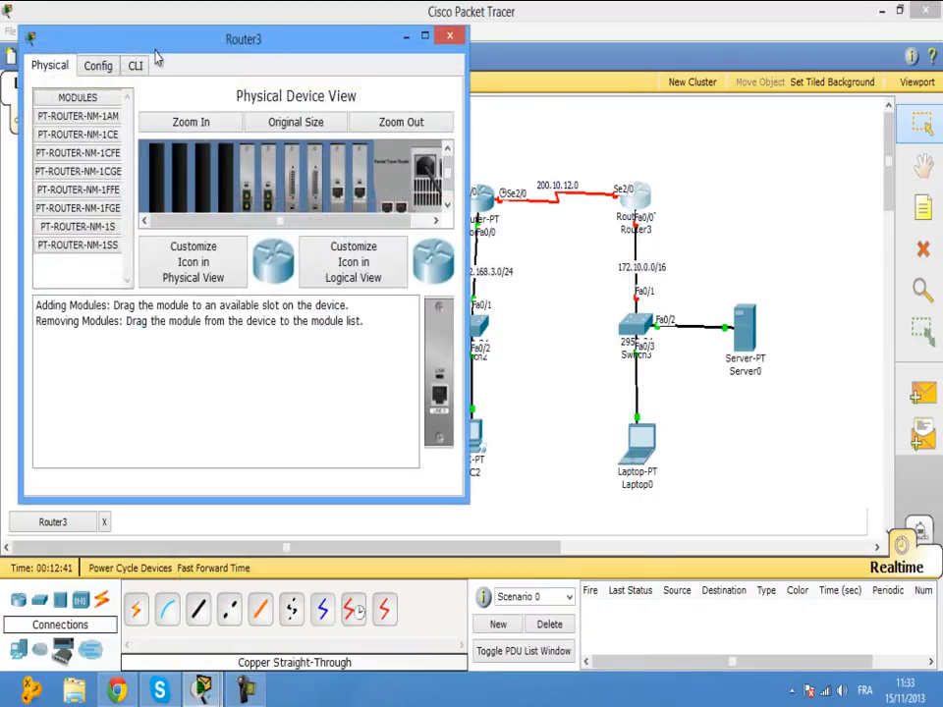
left_click(101, 67)
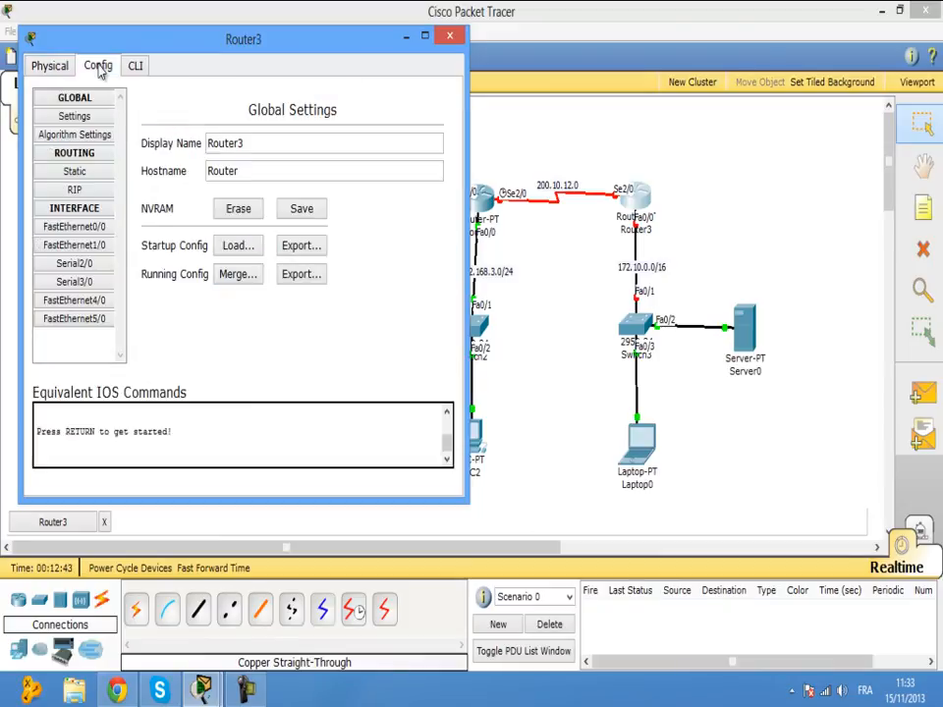
left_click(79, 265)
left_click(324, 261)
type("200.10.12.2")
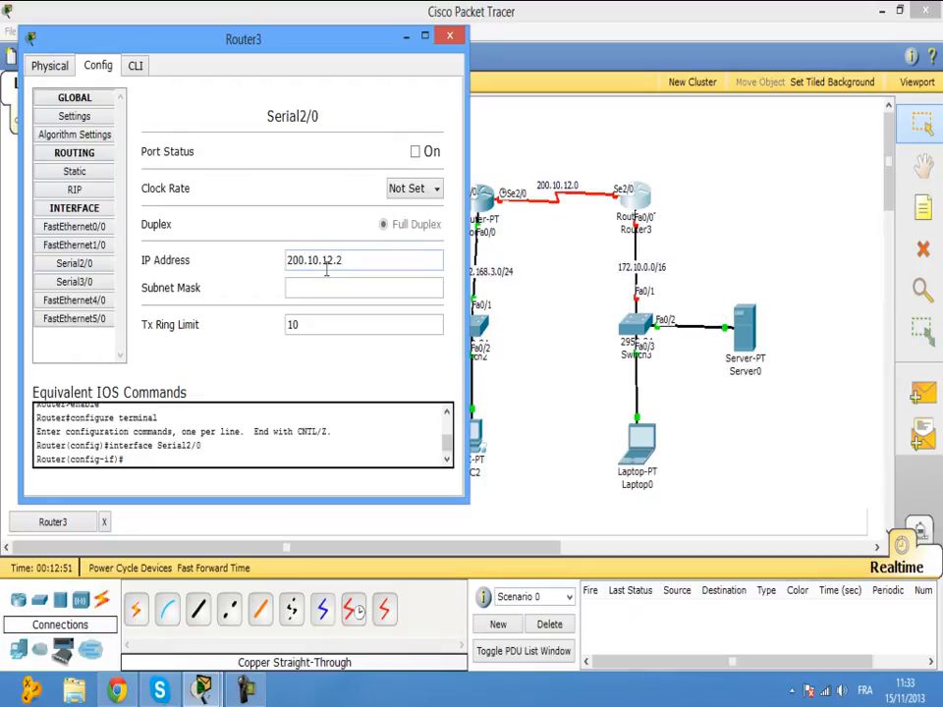
left_click(328, 286)
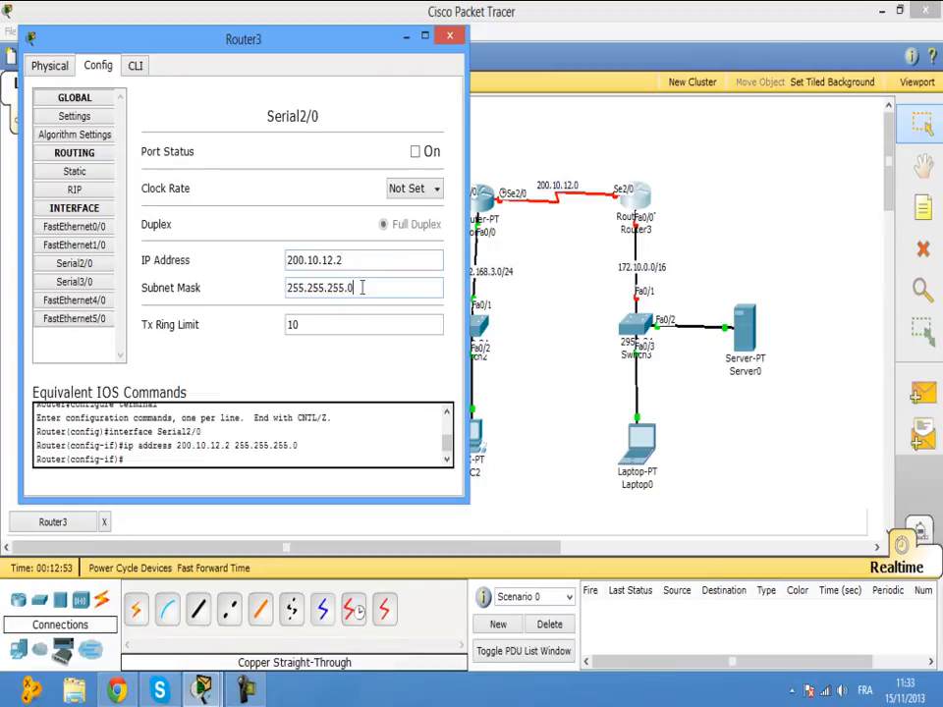
type("252")
left_click(415, 153)
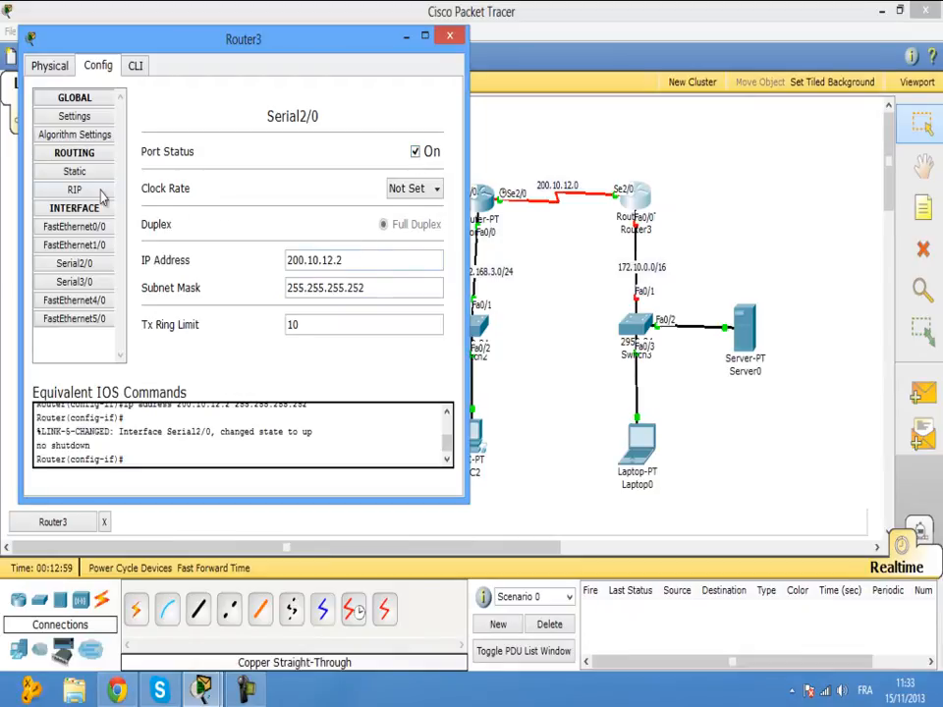
Set Router3's FastEthernet0/0 to 172.10.0.1, mask 255.255.0.0, turn it on, and close the window.
left_click(75, 226)
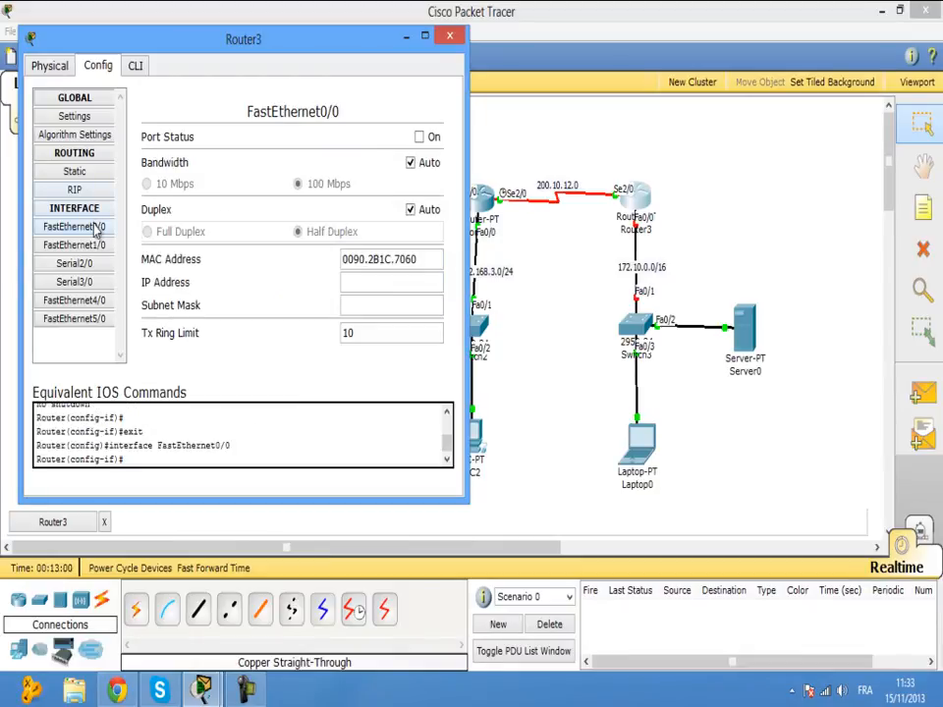
left_click(350, 283)
type("172.10")
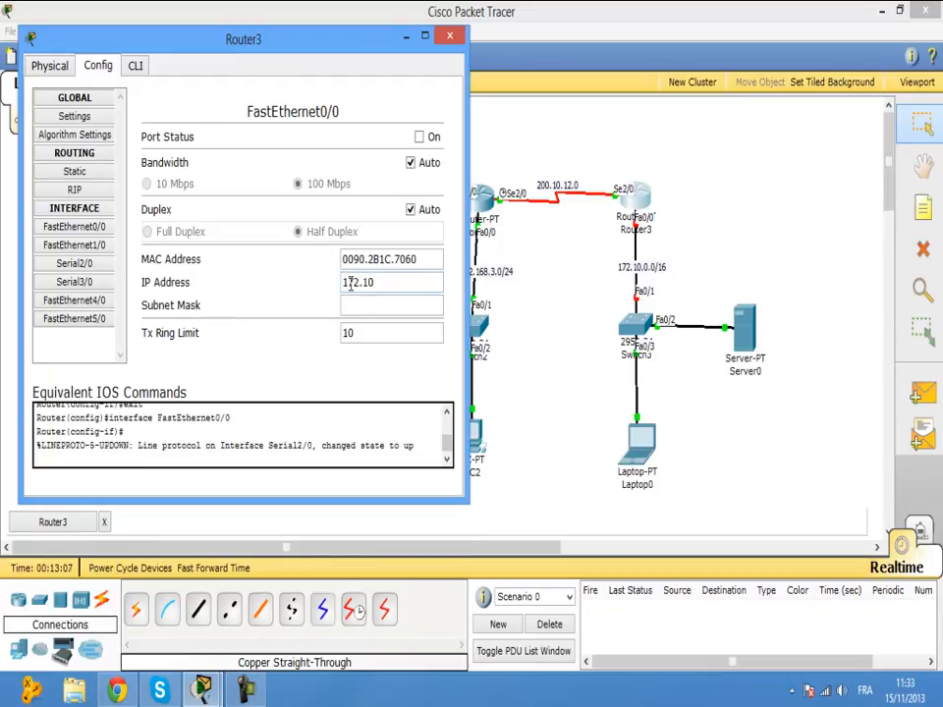
type(".0.1")
left_click(383, 305)
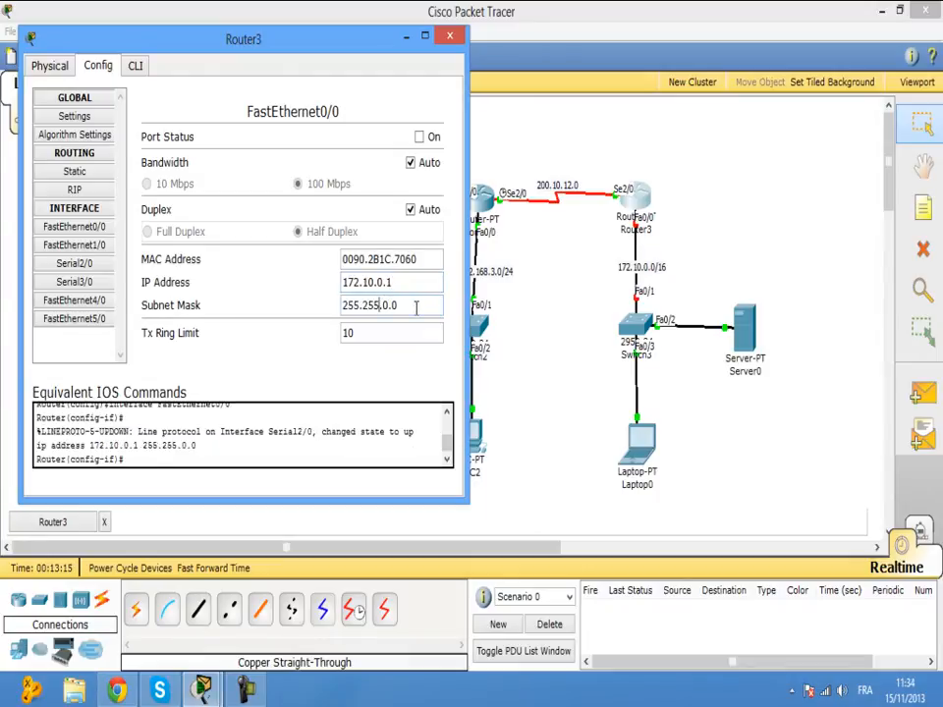
left_click(419, 138)
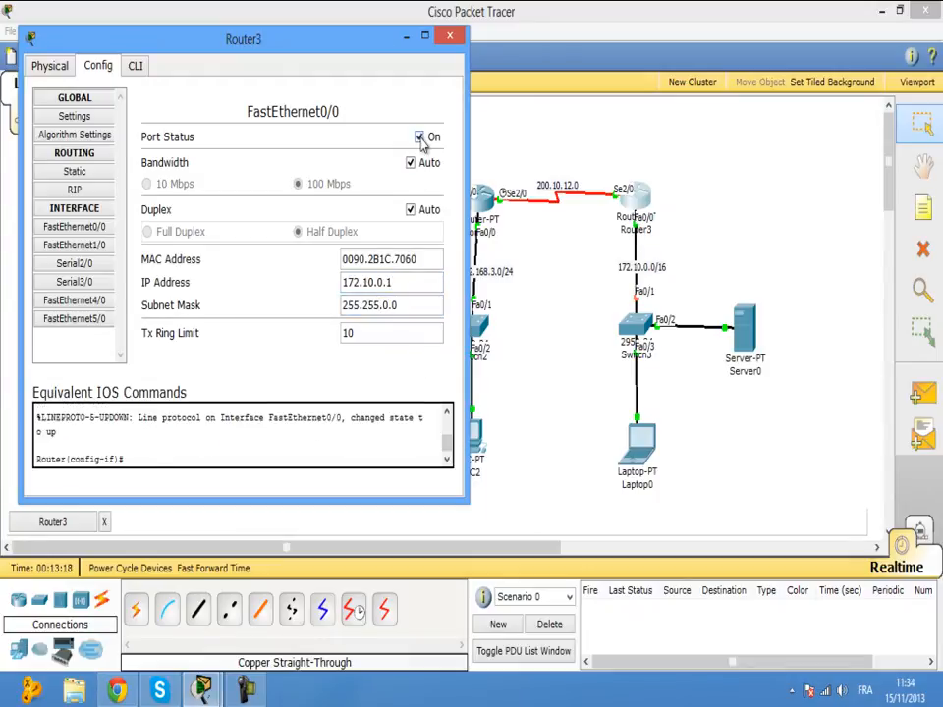
left_click(450, 39)
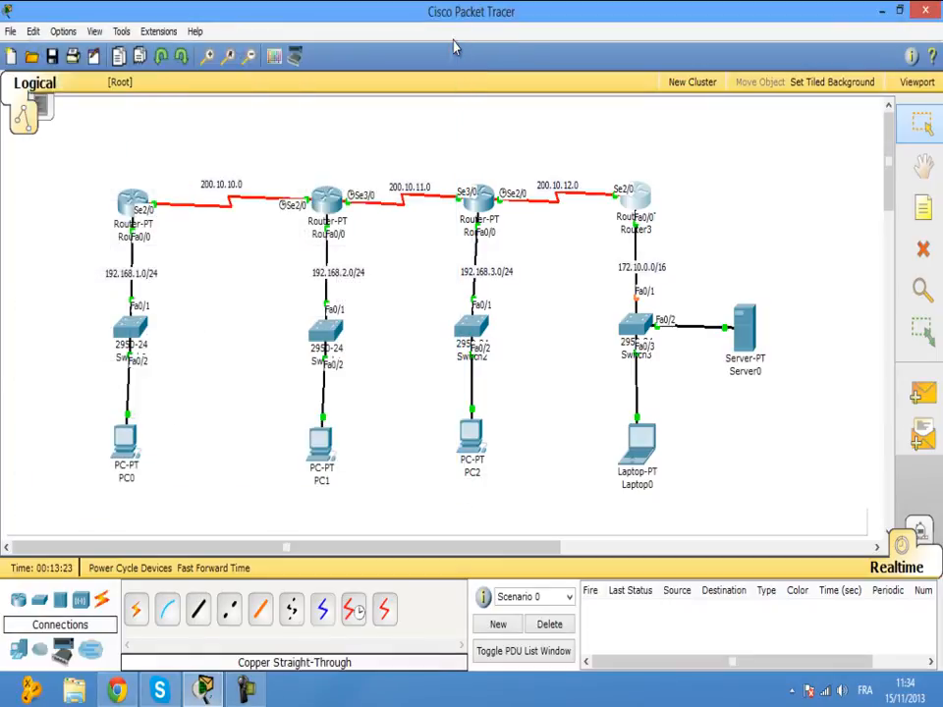
Enter PC0's IP configuration: 192.168.1.2, mask 255.255.255.0, gateway 192.168.1.1.
left_click(125, 445)
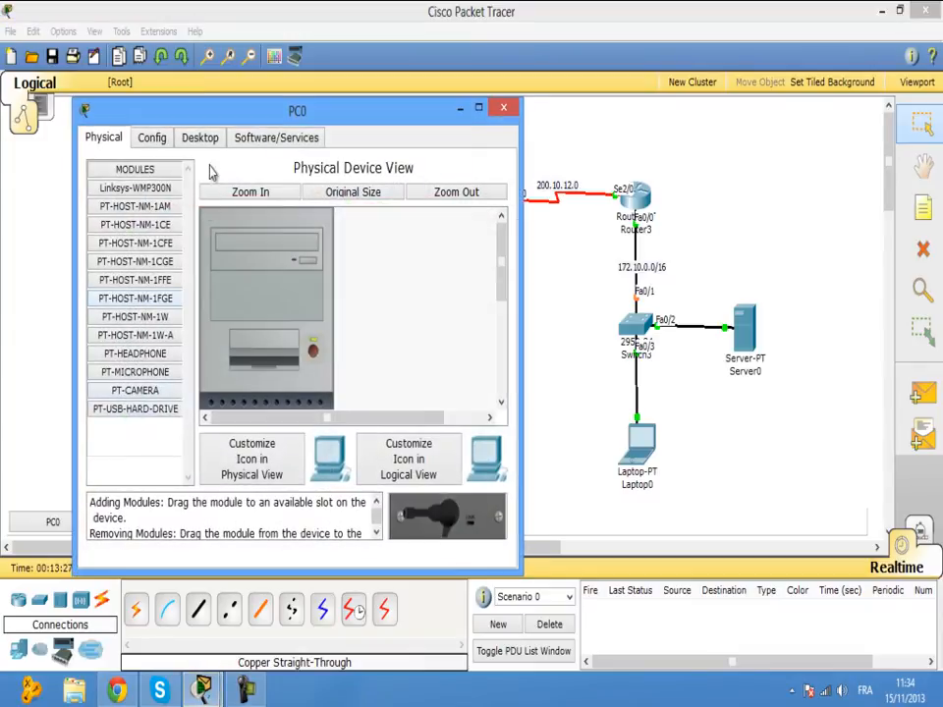
left_click_drag(235, 122, 529, 97)
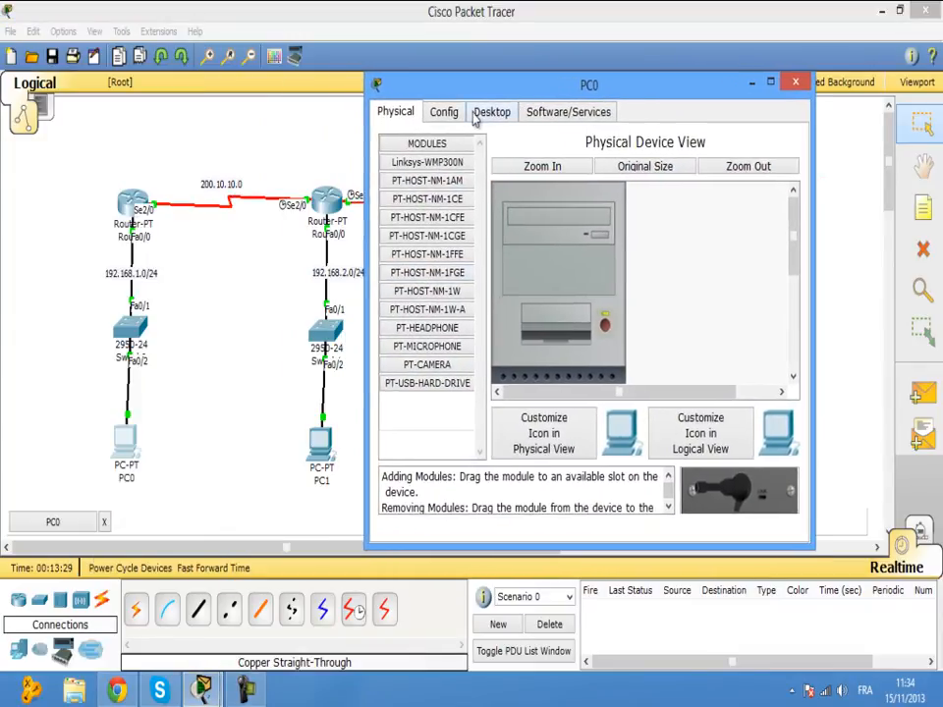
left_click(488, 113)
left_click(433, 184)
left_click(511, 282)
type("192.16")
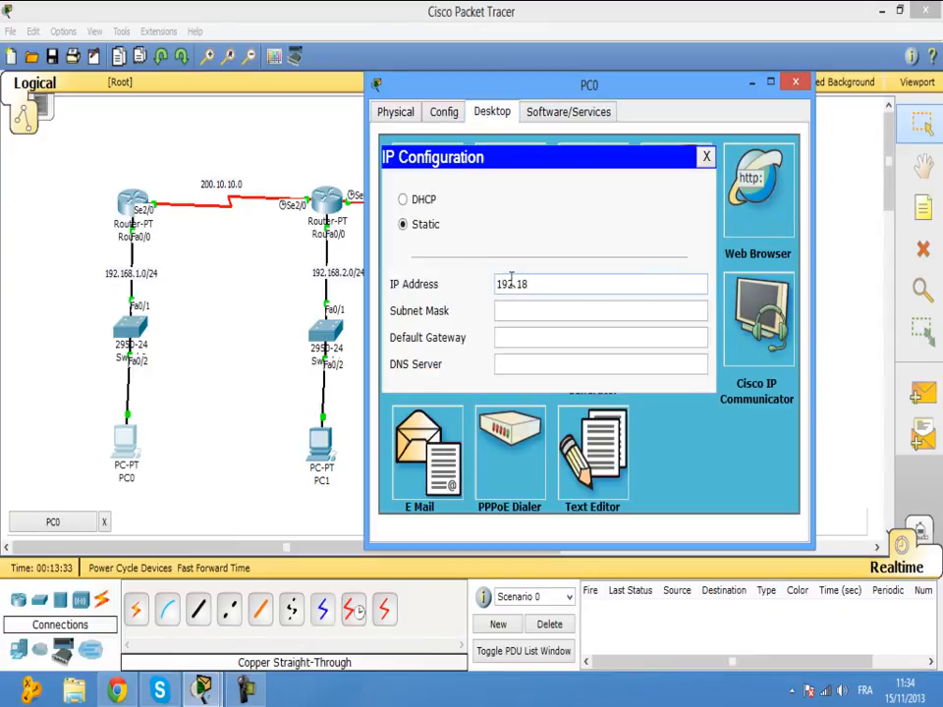
type("8.1")
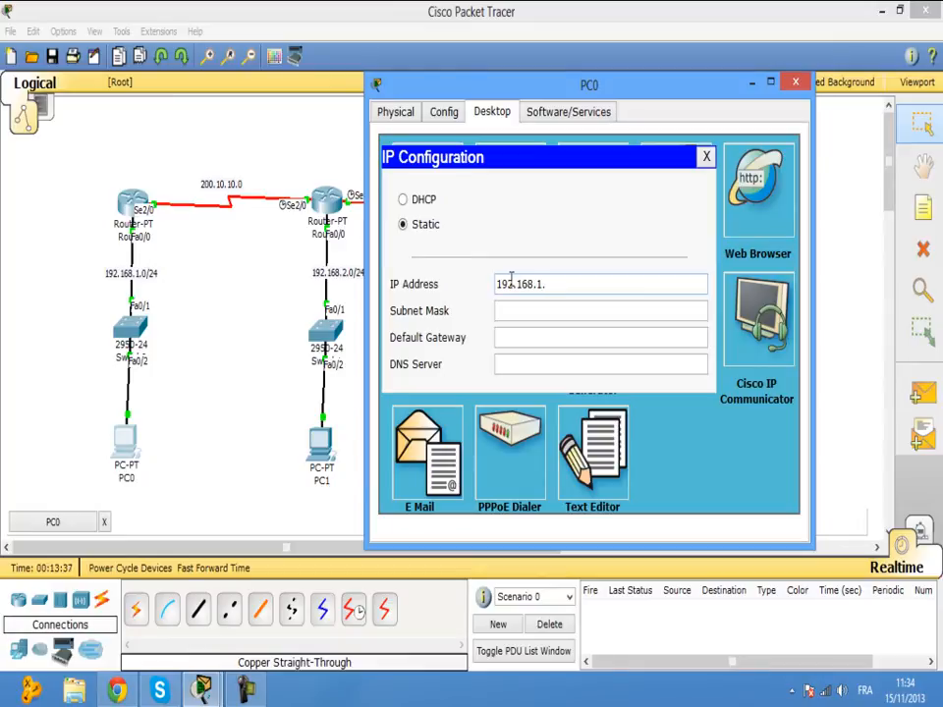
type(".2")
left_click(530, 309)
left_click(554, 337)
type("192.168.1.1")
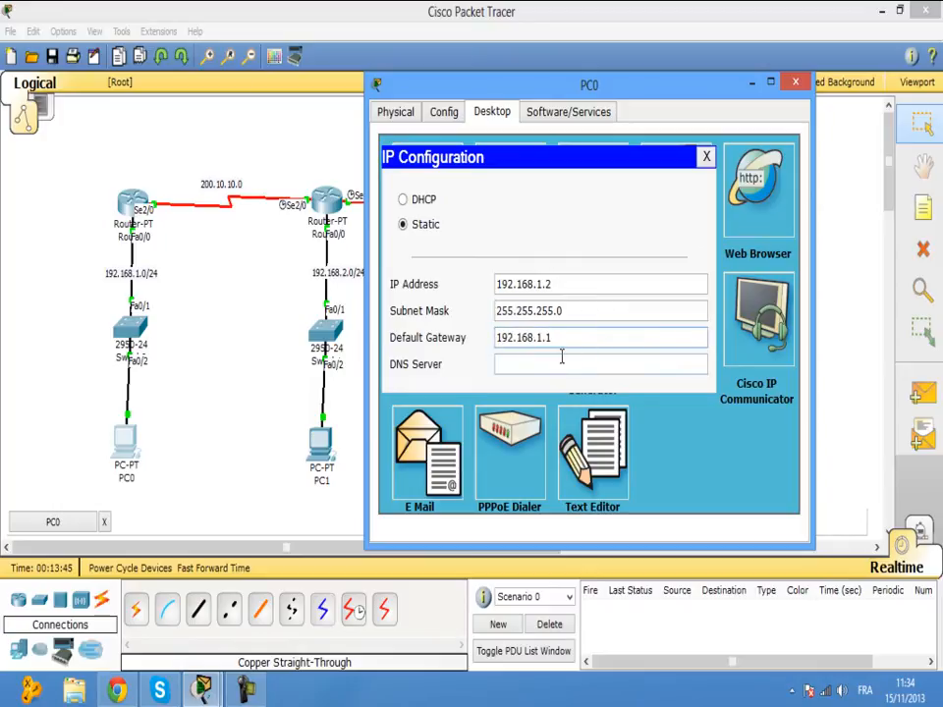
left_click(796, 84)
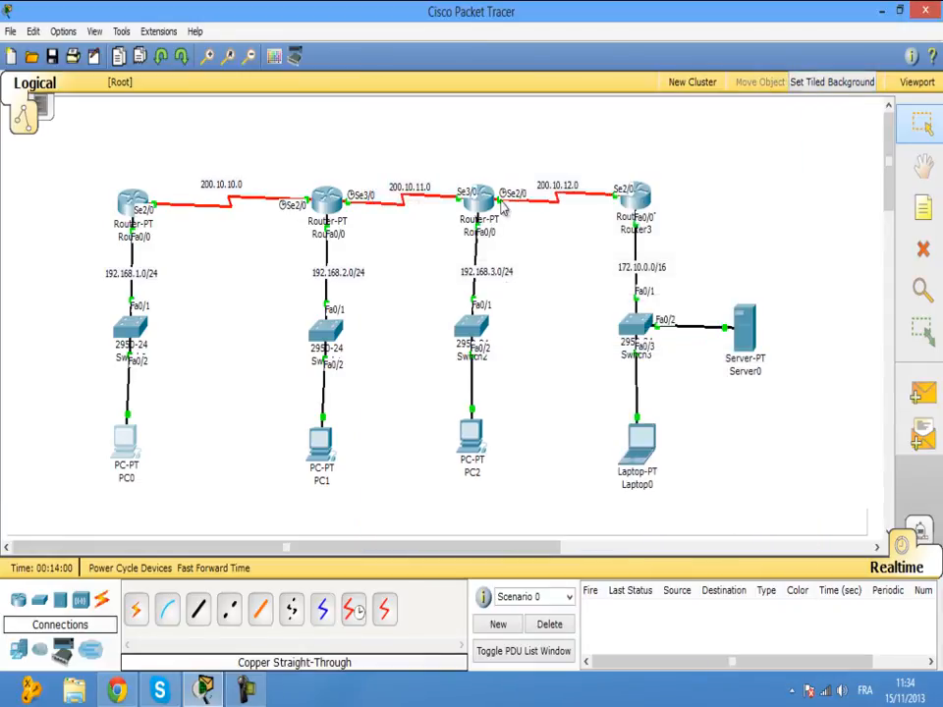
In PC1's IP Configuration, enter 192.168.2.2, auto-fill mask 255.255.255.0, and set gateway 192.168.2.1.
left_click(322, 442)
left_click_drag(301, 59, 724, 155)
left_click(520, 162)
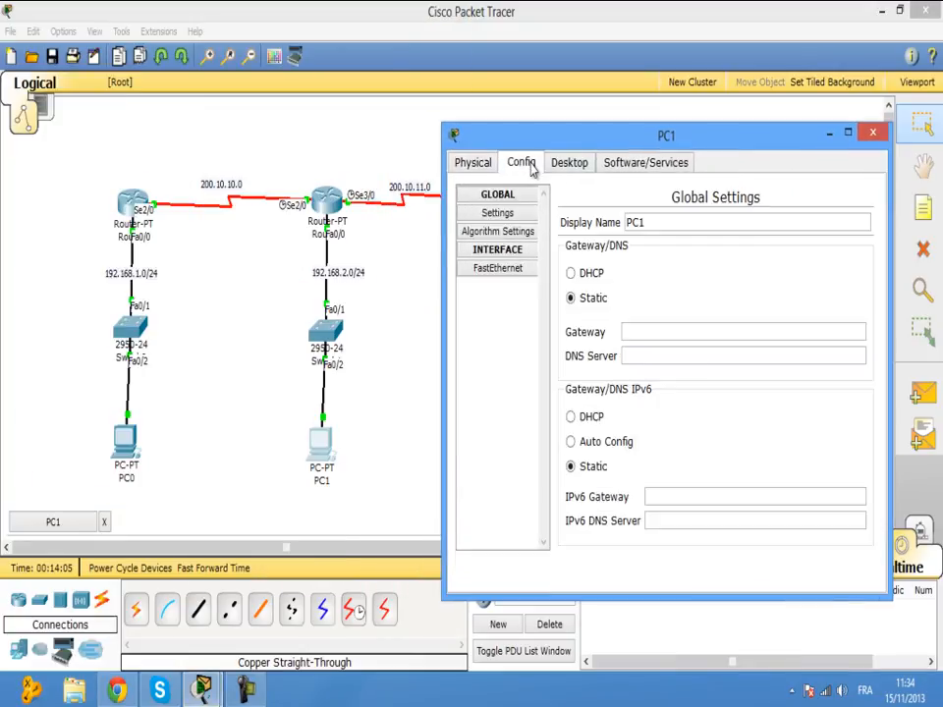
left_click(571, 164)
left_click(587, 335)
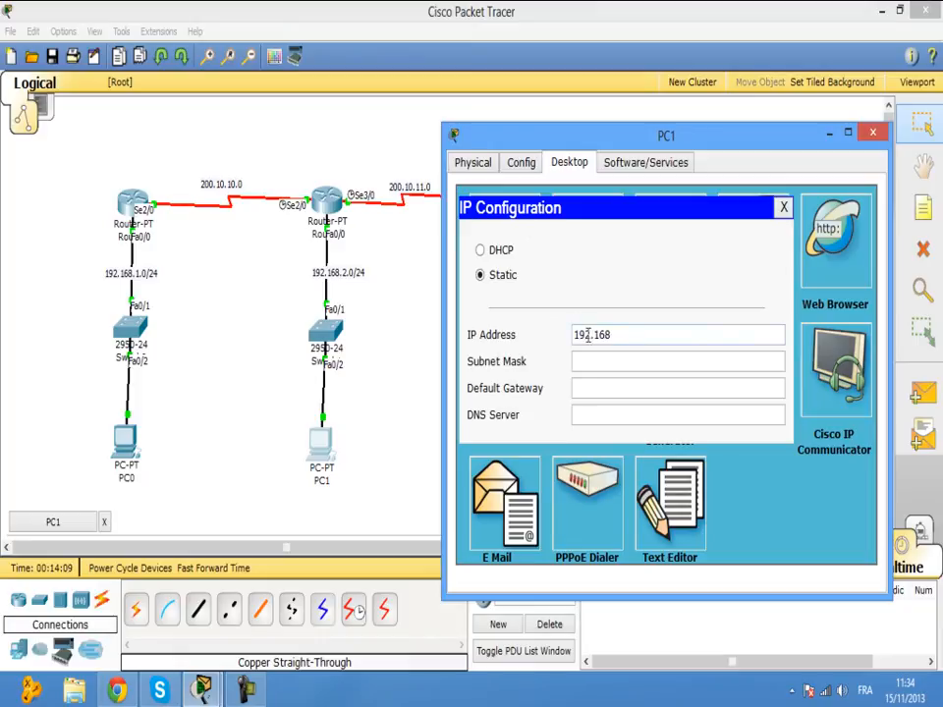
type("192.168.2.2")
key("Tab")
left_click(639, 388)
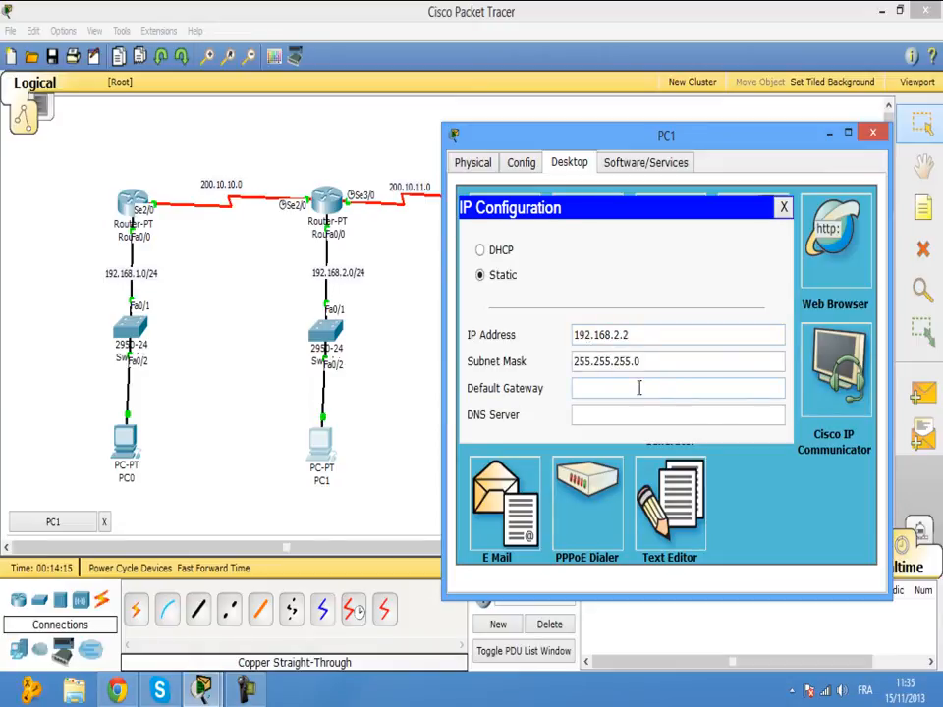
type("192.168.2.1")
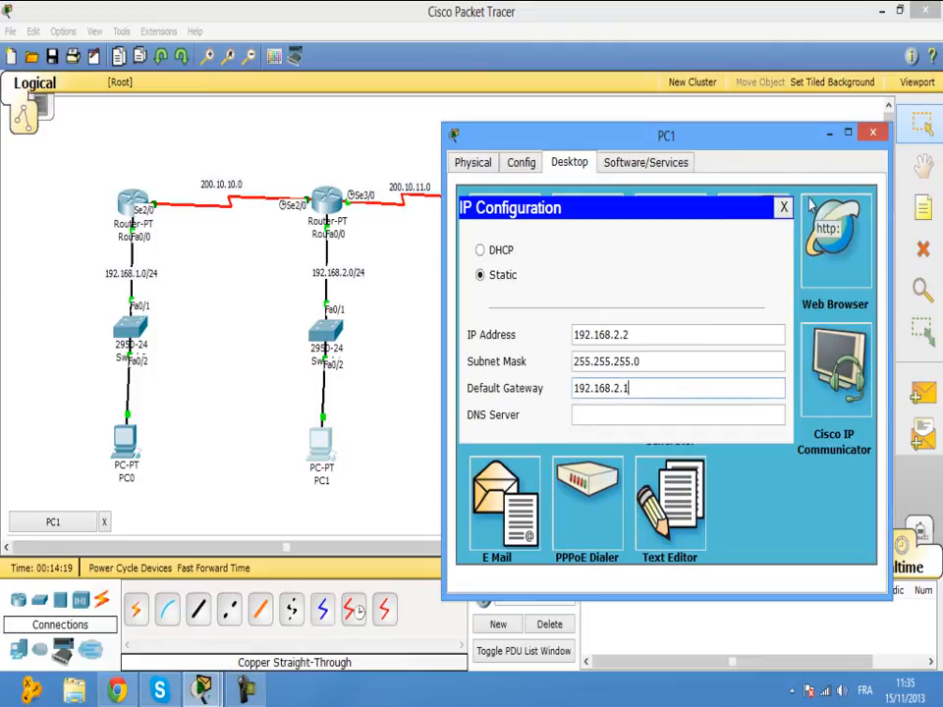
left_click(872, 133)
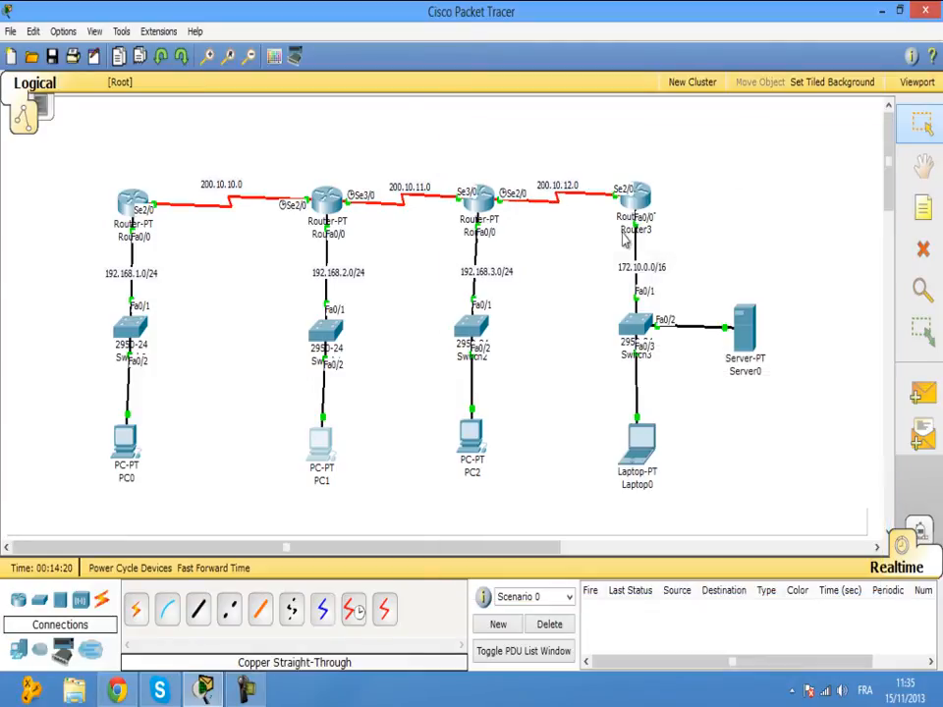
In PC2's IP Configuration, enter 192.168.3.2 with auto-filled mask 255.255.255.0 and gateway 192.168.3.1.
left_click(473, 442)
left_click(206, 139)
left_click(165, 211)
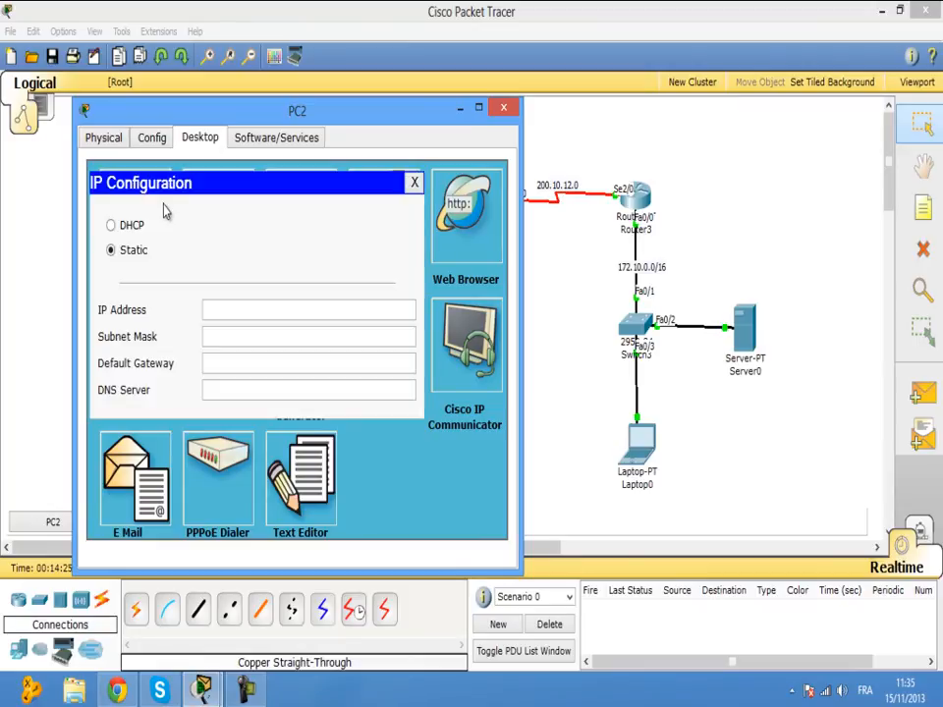
left_click(228, 310)
type("192.168.3")
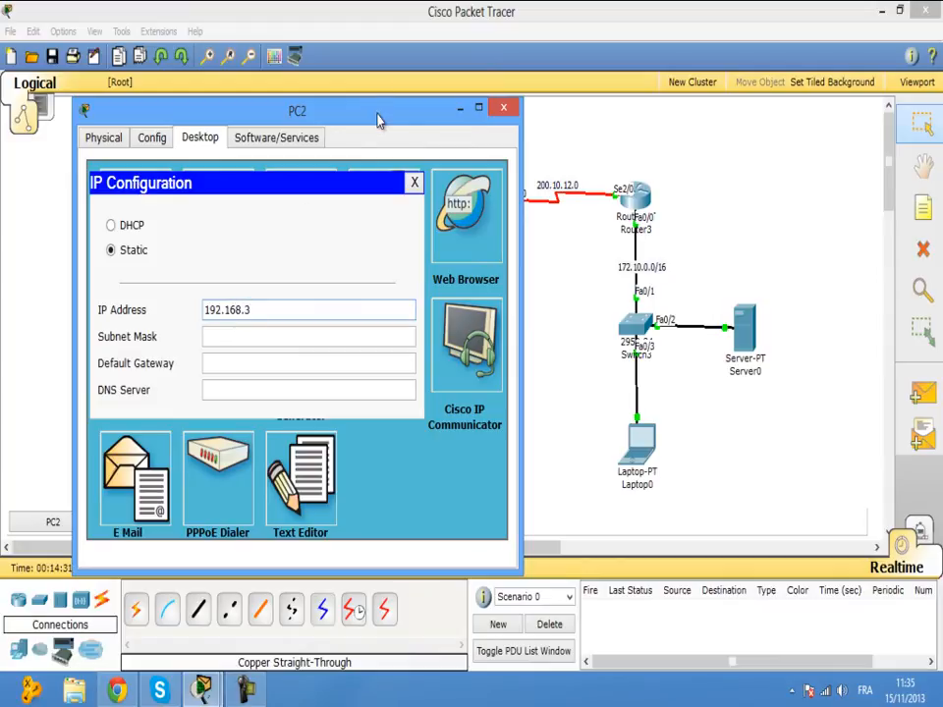
left_click_drag(379, 116, 305, 127)
type(".3.2")
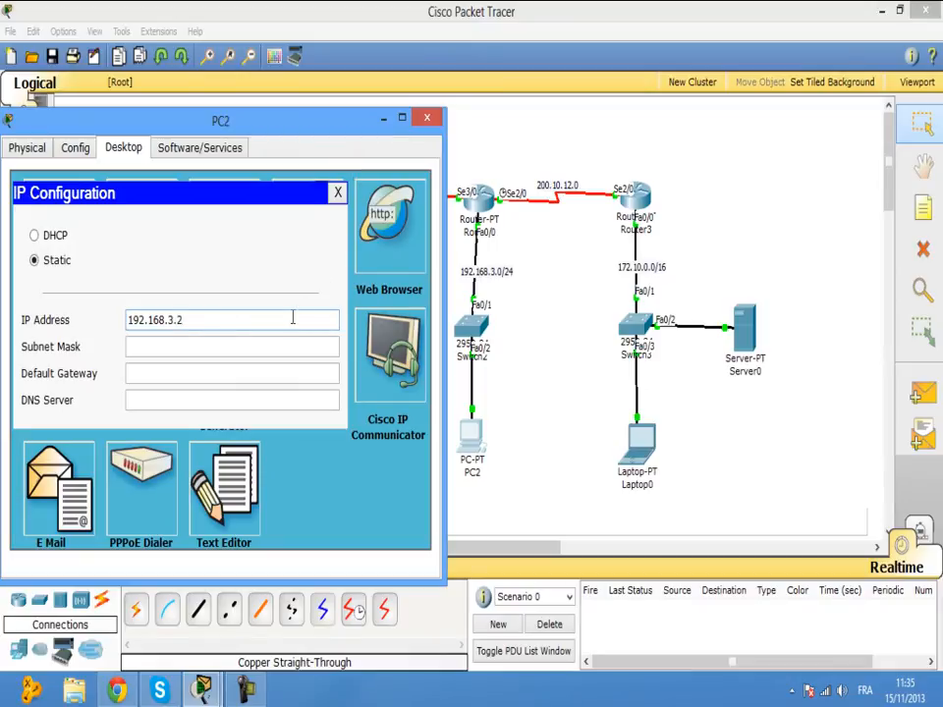
key("Tab")
left_click(284, 378)
type("192.168.3.")
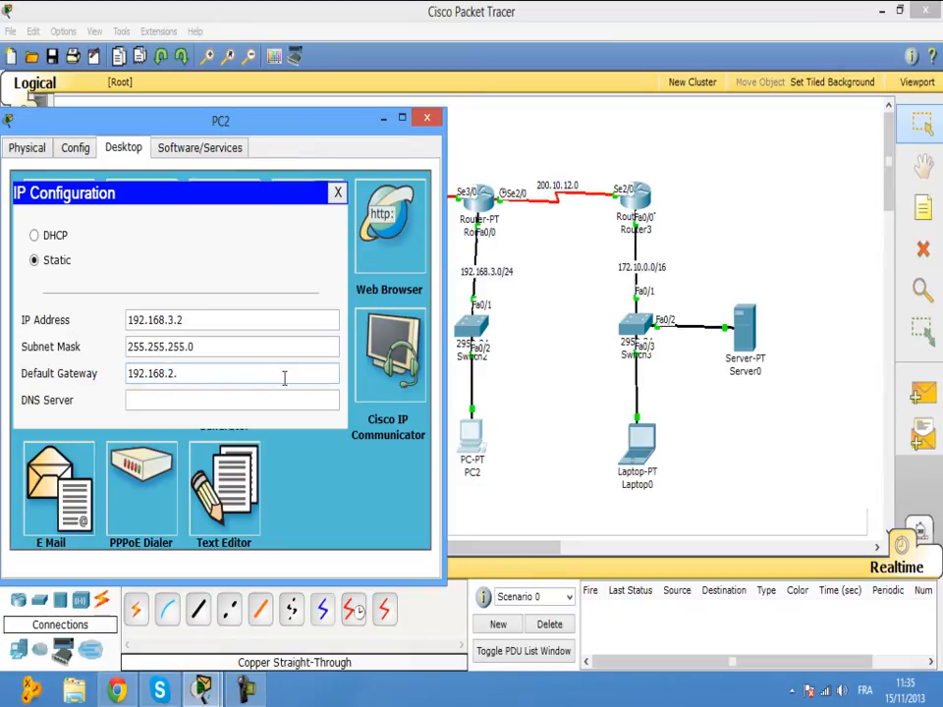
type("1")
left_click(427, 118)
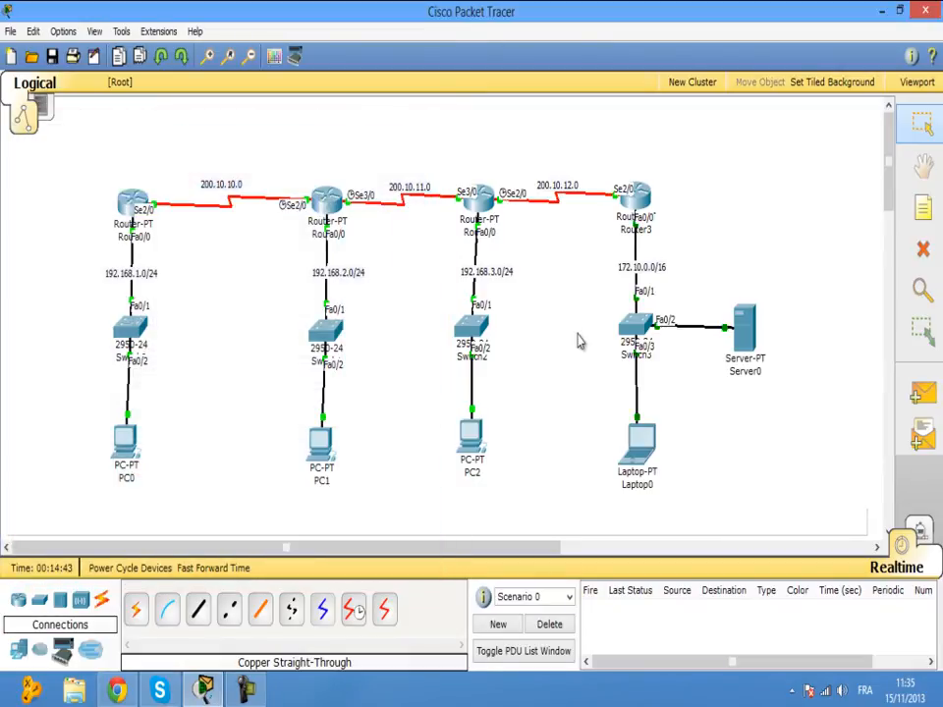
left_click(743, 334)
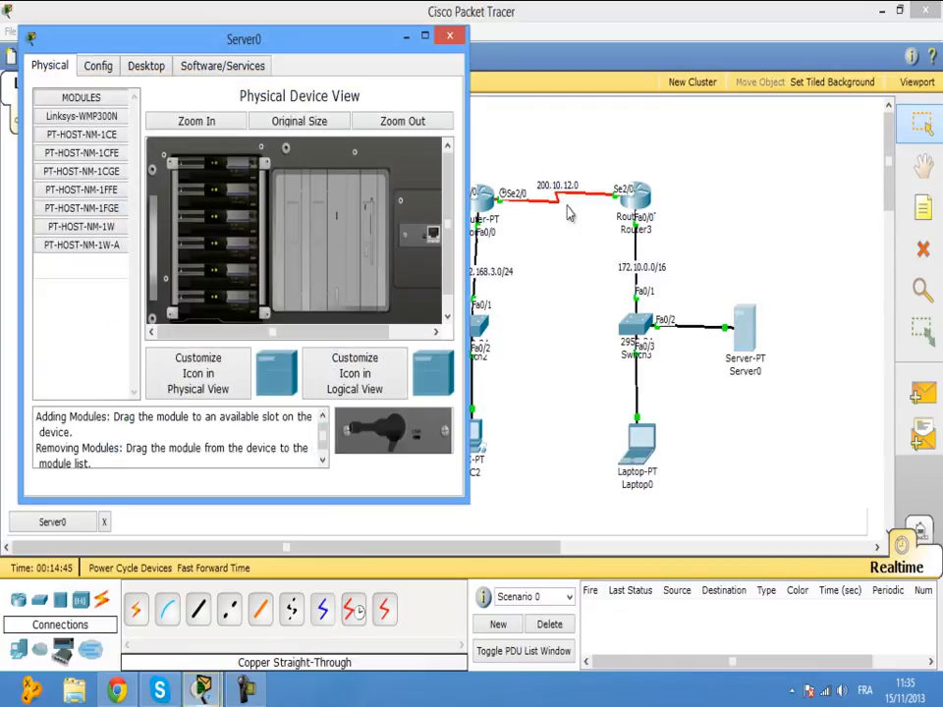
Set Server0's IP to 172.10.0.2, correcting a mistyped 192.168 start, with mask 255.255.0.0 and gateway 172.10.0.1.
left_click(148, 66)
left_click(77, 100)
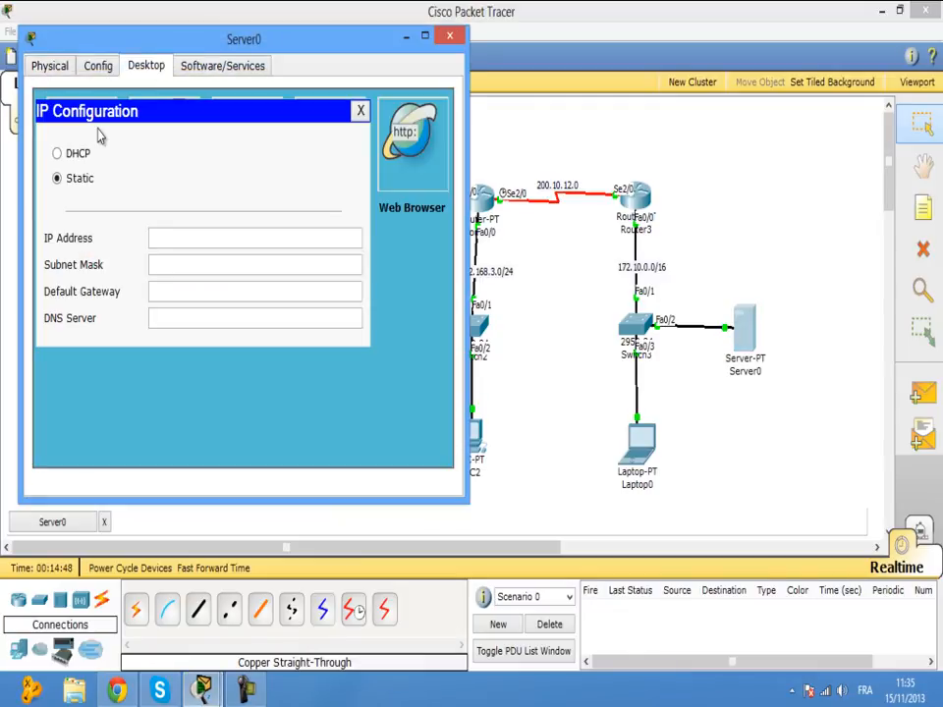
left_click(245, 233)
type("192.168.")
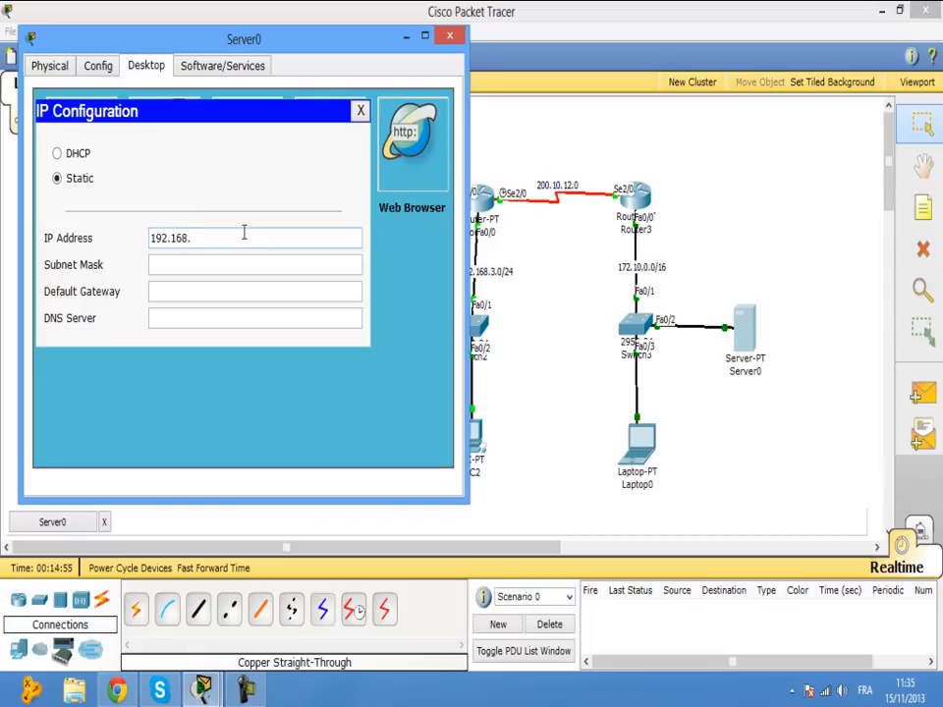
key("BackSpace")
key("BackSpace")
key("BackSpace")
key("BackSpace")
key("BackSpace")
key("BackSpace")
key("BackSpace")
type("172")
left_click(232, 263)
left_click(225, 298)
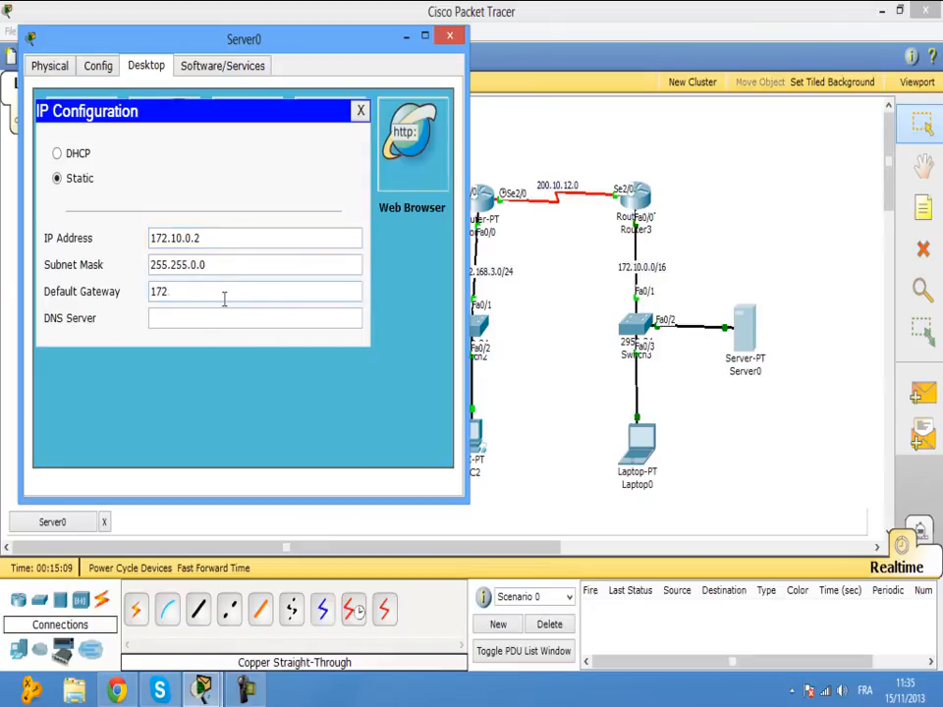
type("0")
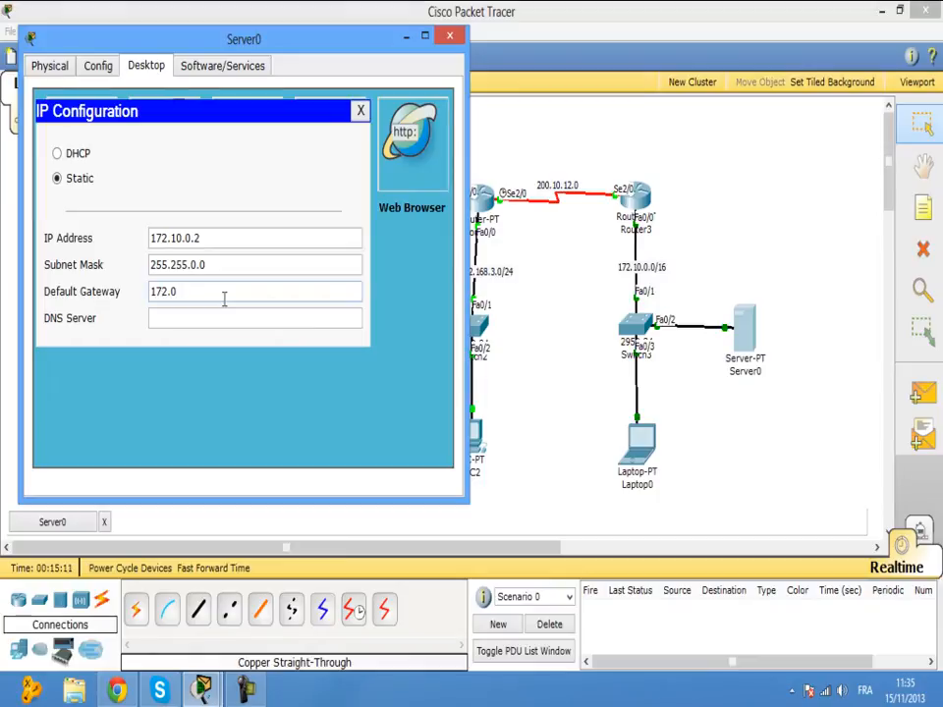
type("10.0.1")
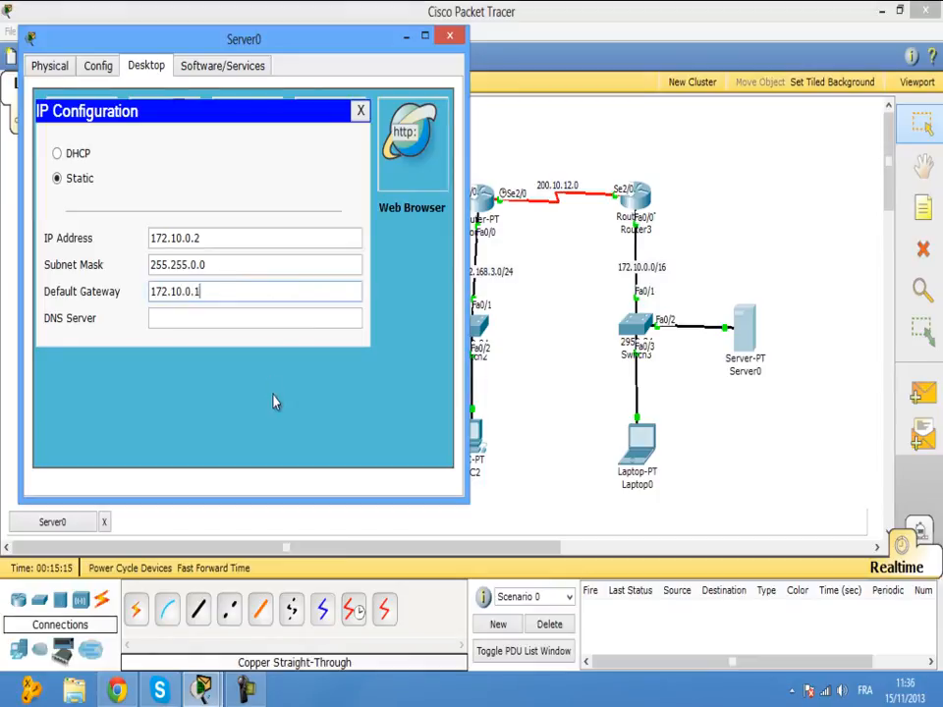
left_click(448, 44)
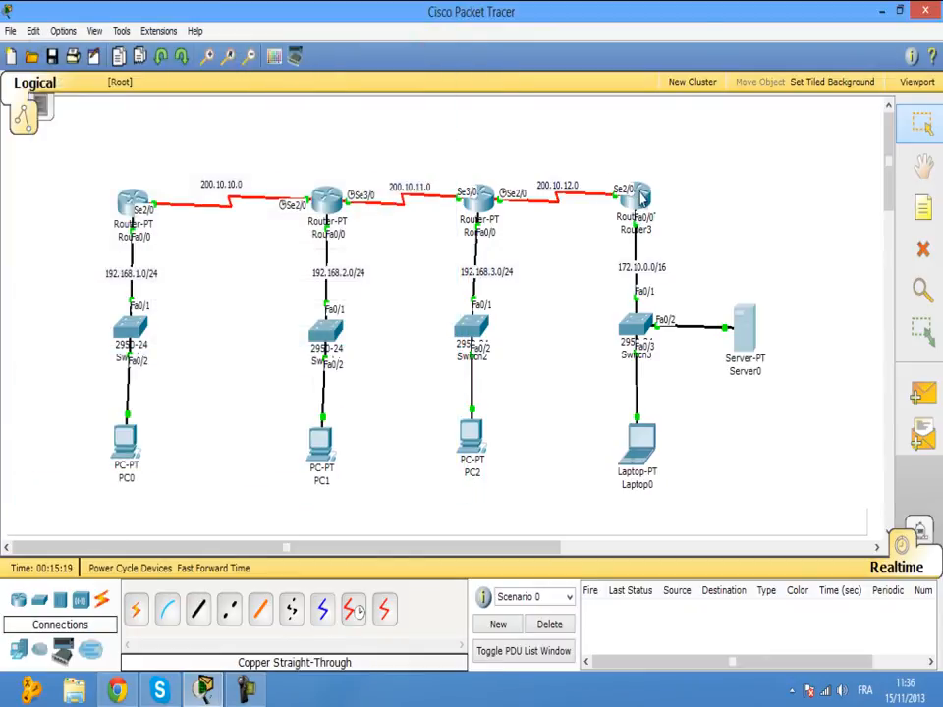
Check the port addressing on Router3 and Server0, then open Laptop0's settings window.
mouse_move(641, 199)
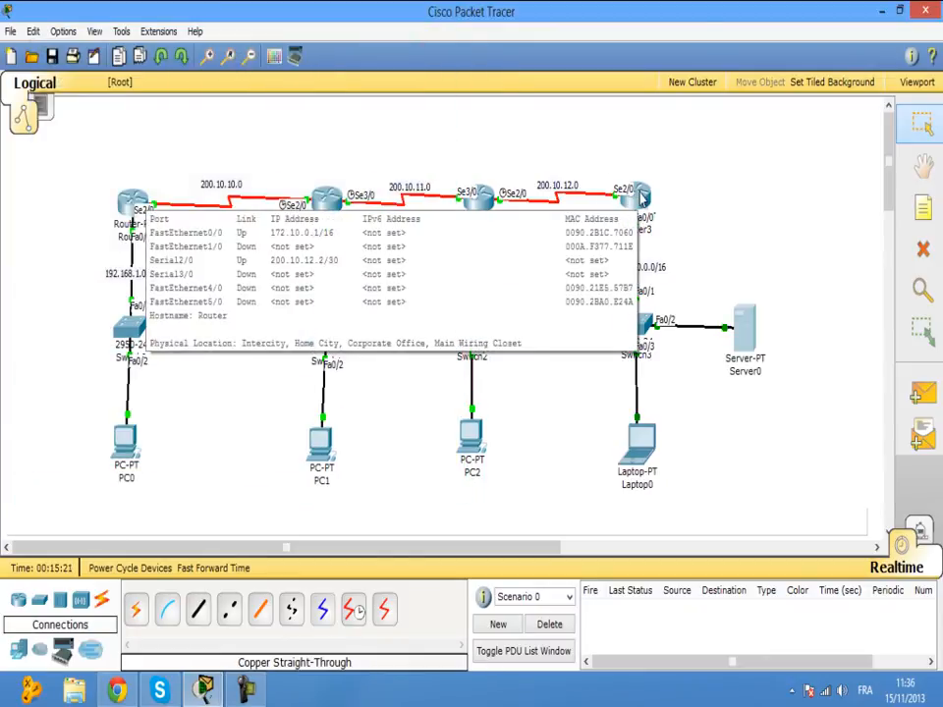
left_click(629, 204)
left_click(495, 139)
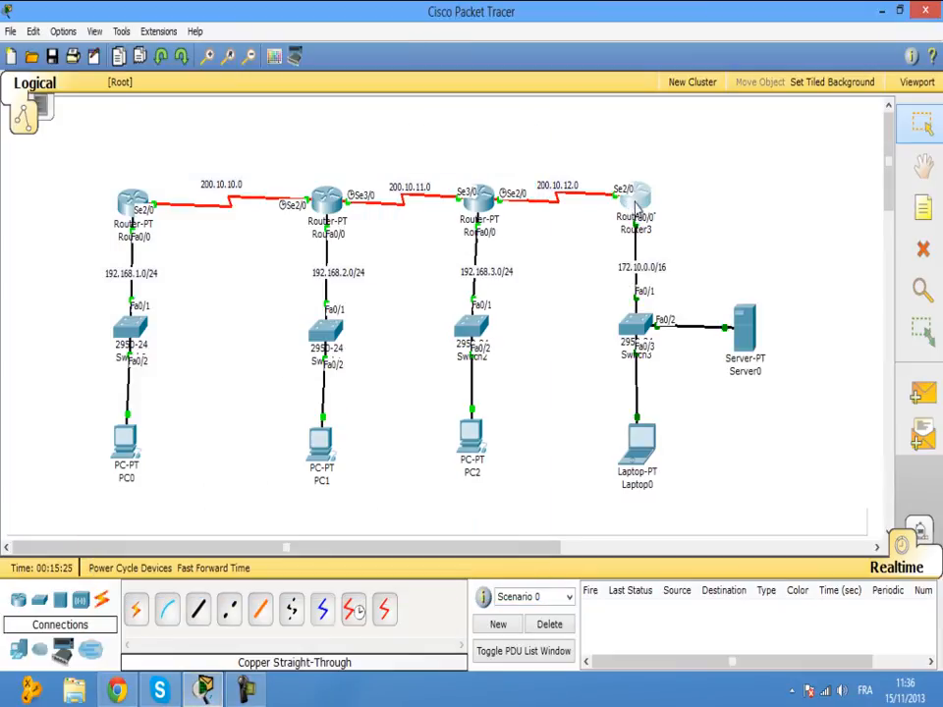
mouse_move(639, 211)
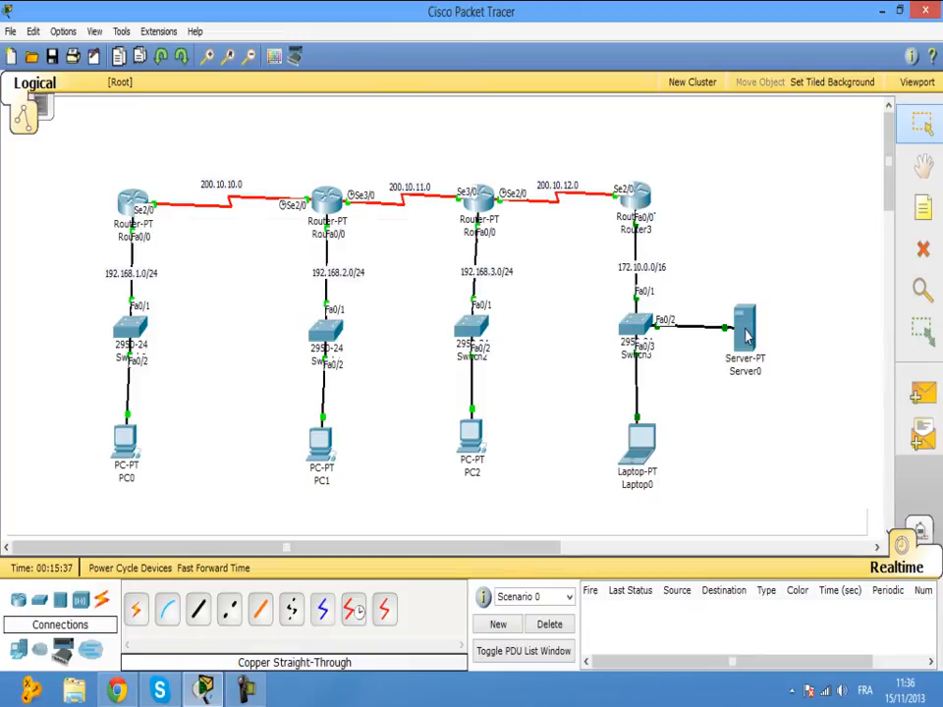
mouse_move(746, 336)
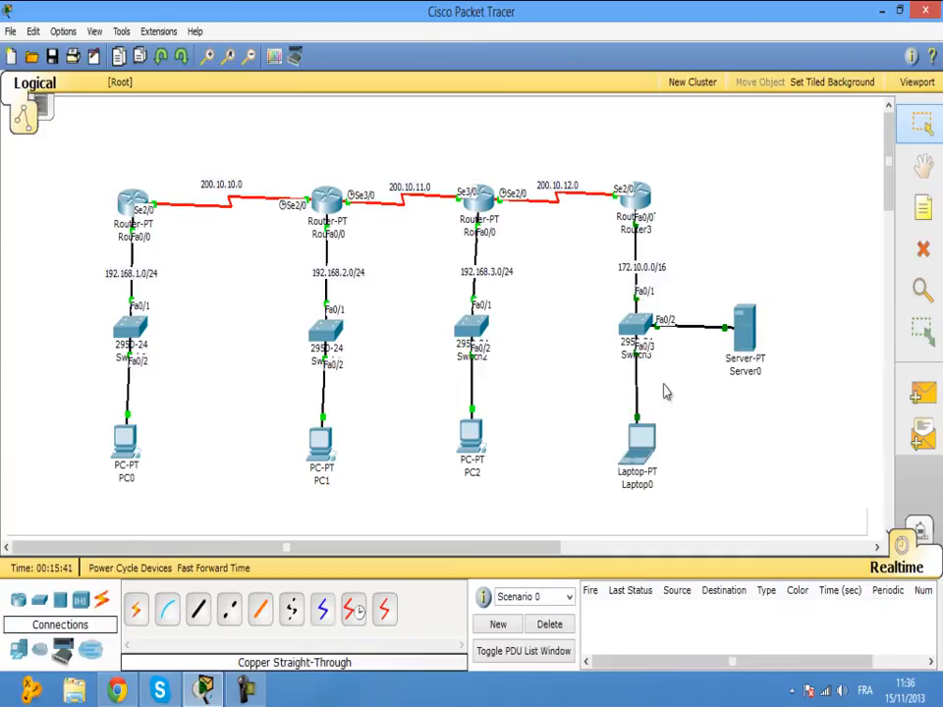
left_click(644, 449)
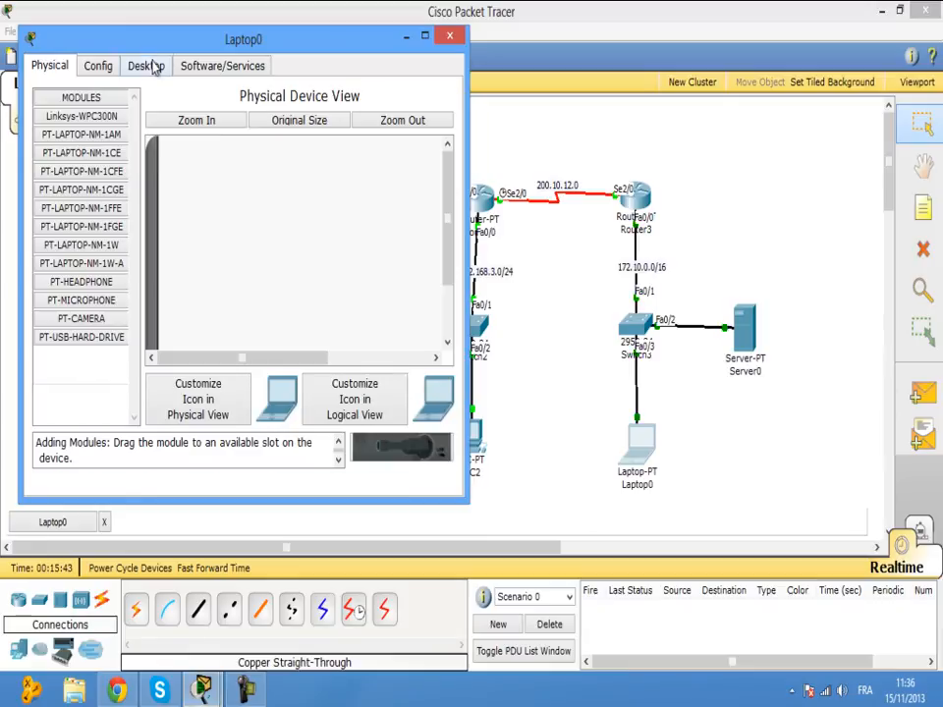
In Laptop0's IP Configuration, enter 172.10.0.3, auto-fill mask 255.255.0.0, and set gateway 172.10.0.1.
left_click(148, 65)
left_click(113, 116)
left_click(238, 236)
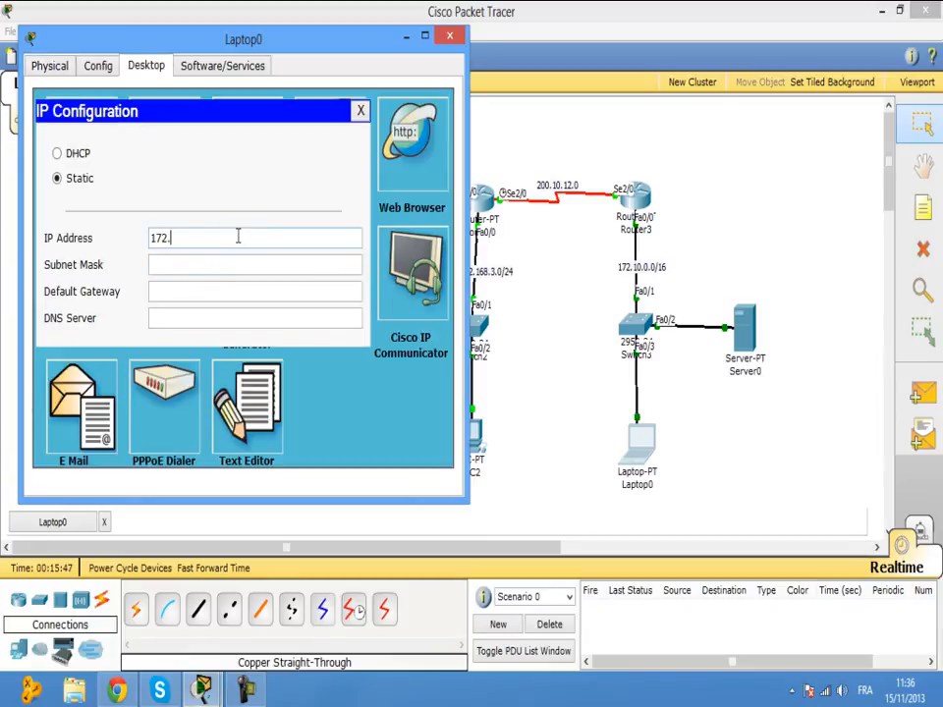
type("172.10.0.")
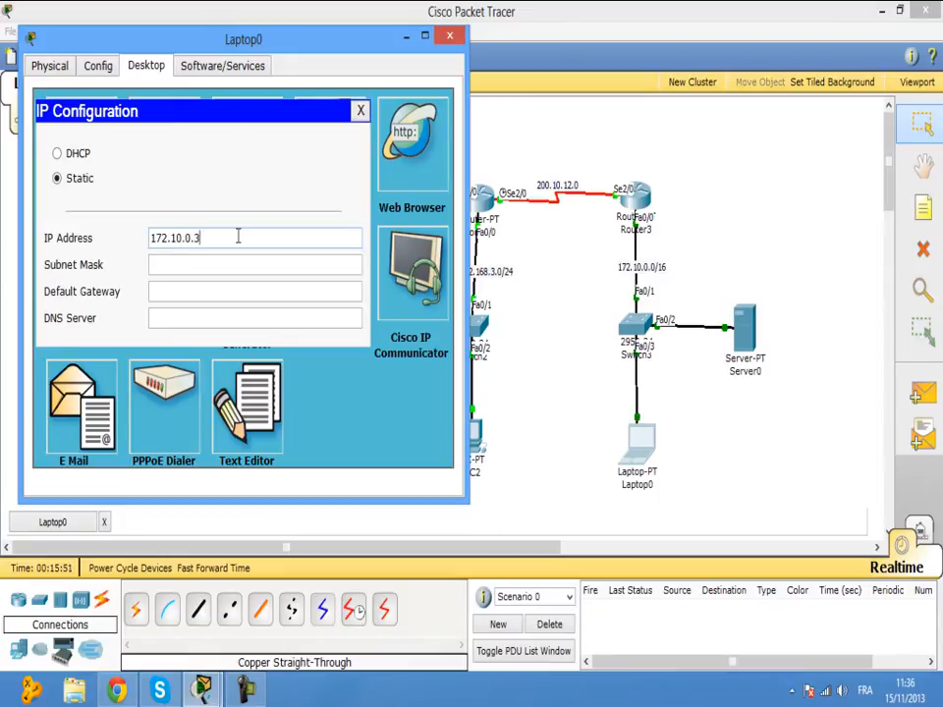
type("3")
left_click(237, 264)
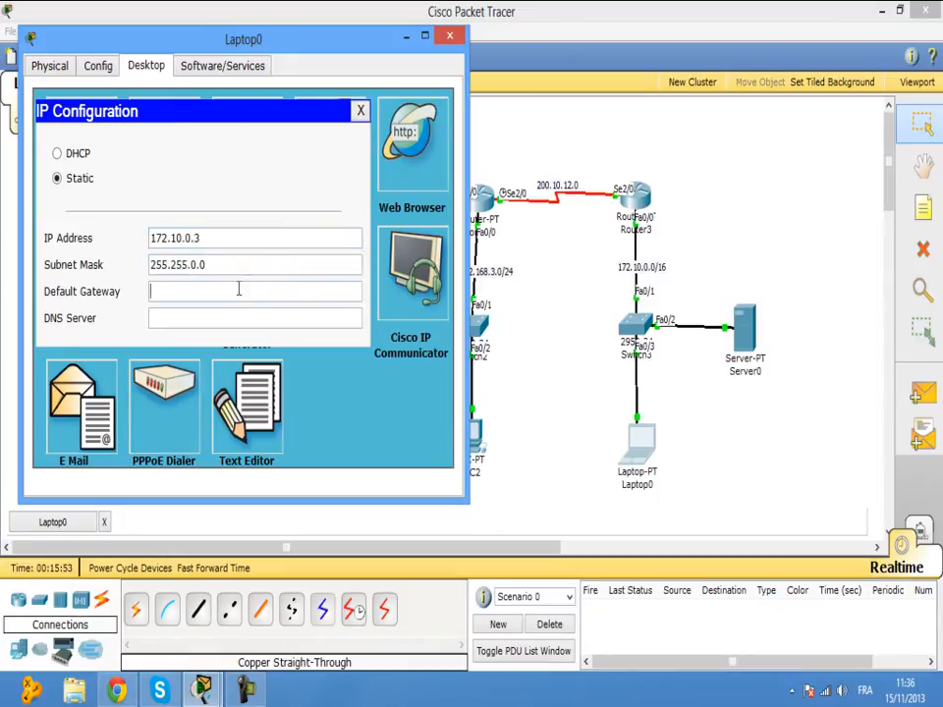
left_click(238, 290)
type("172.10")
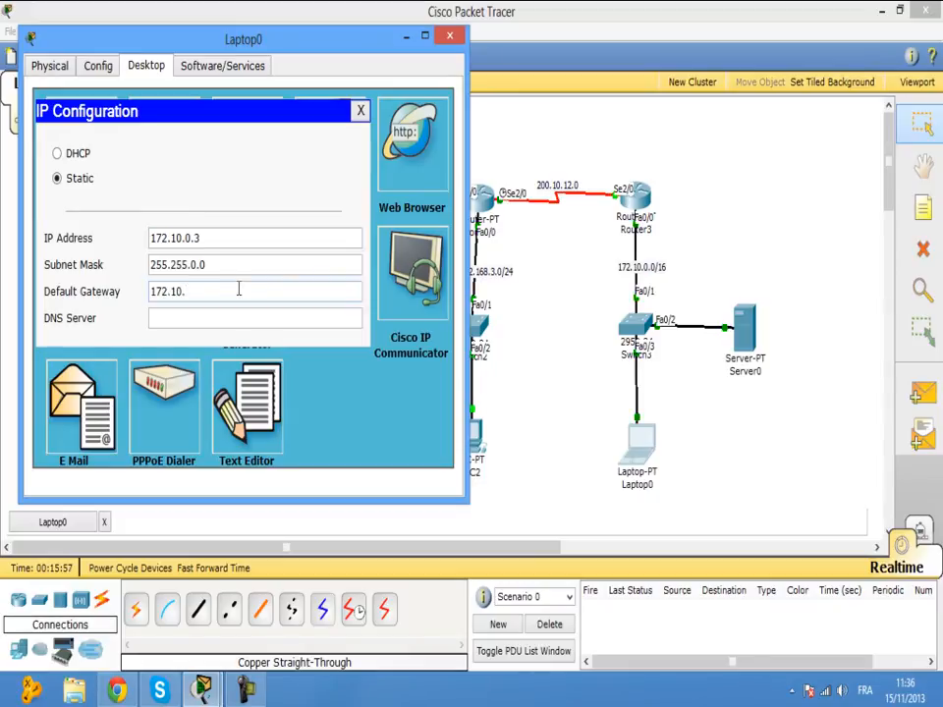
type(".0.0/")
type("1")
left_click(449, 35)
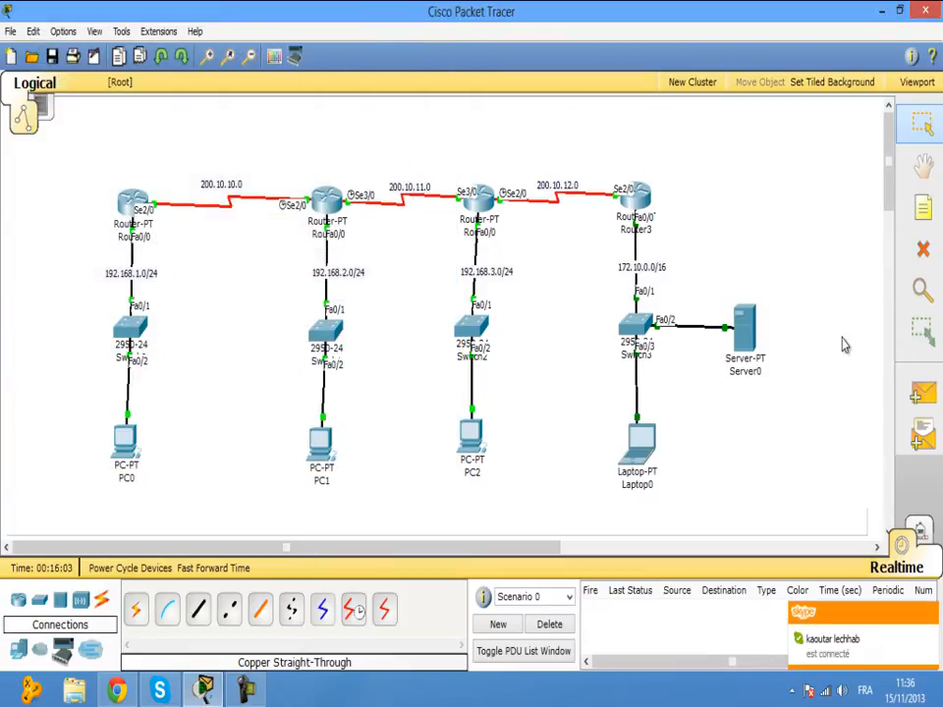
left_click(931, 615)
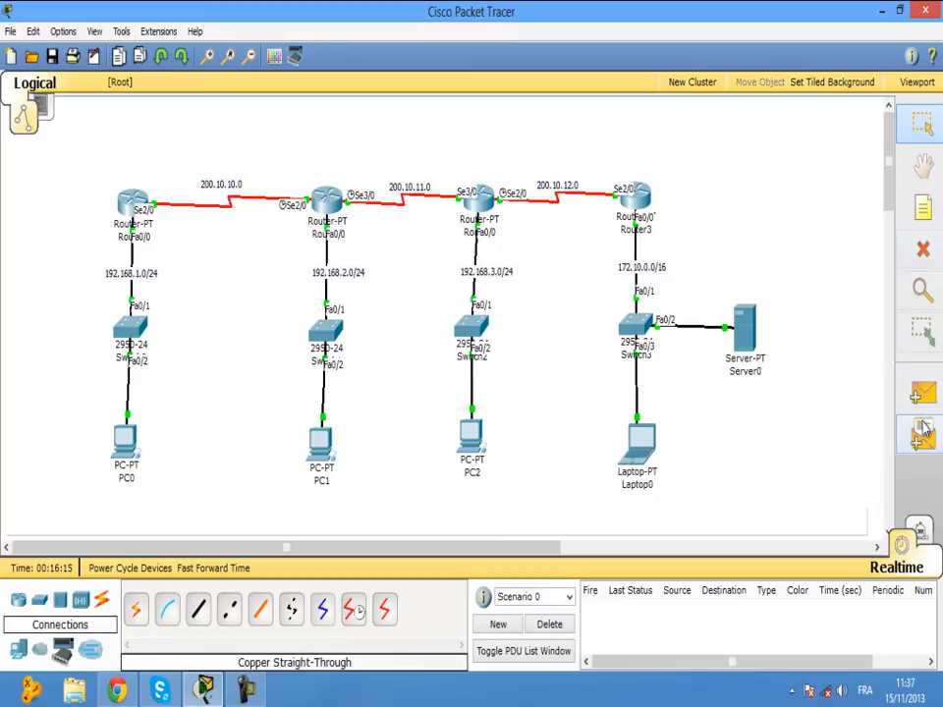
left_click(922, 388)
left_click(752, 337)
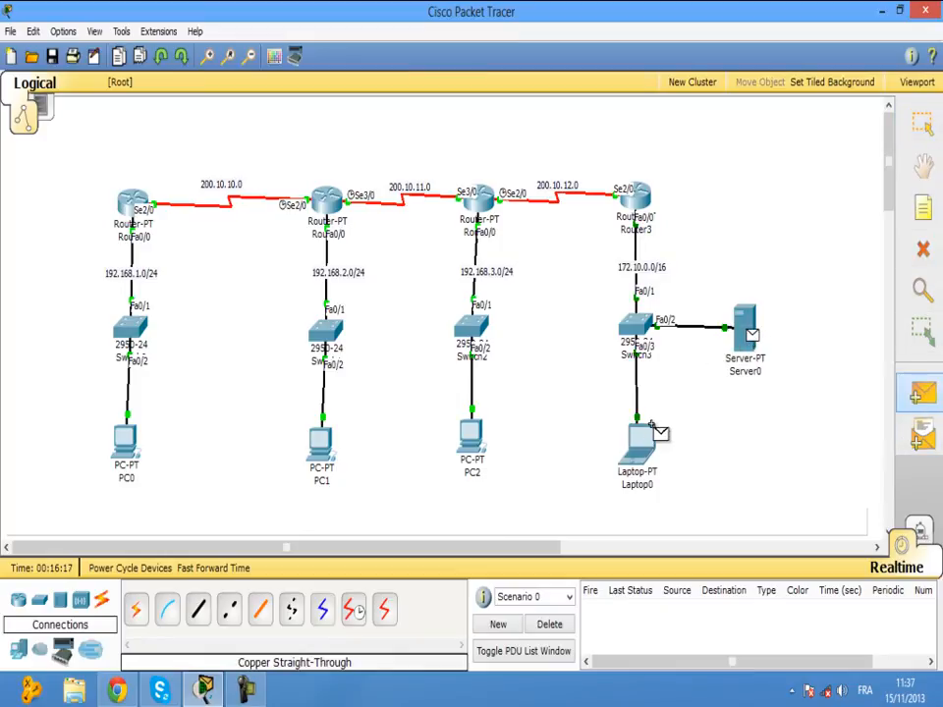
left_click(644, 437)
left_click(550, 624)
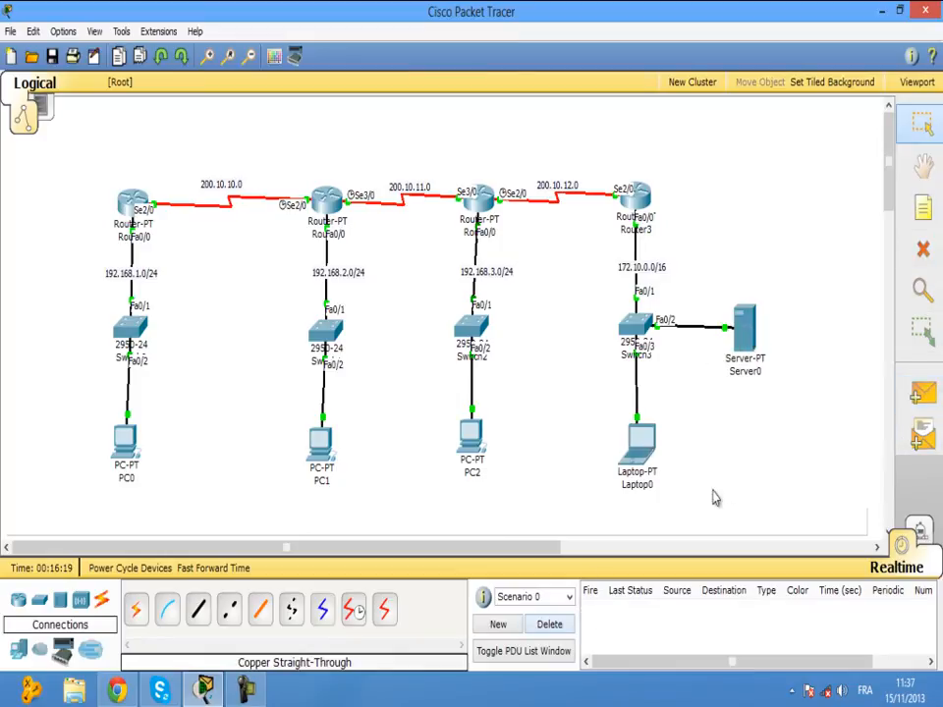
key("p")
left_click(475, 440)
left_click(485, 206)
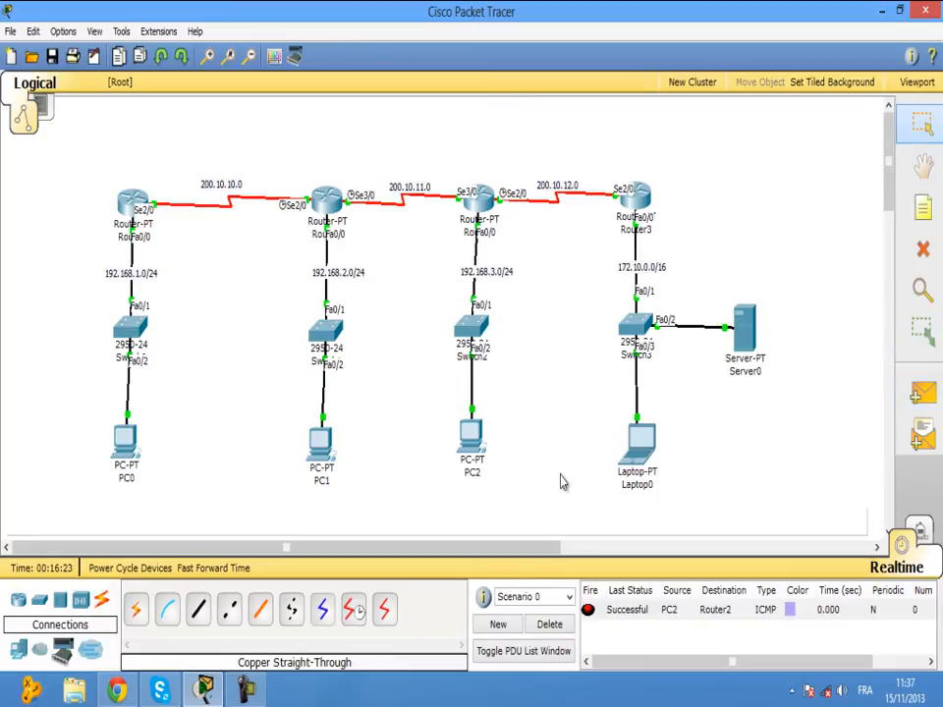
left_click(548, 623)
left_click(924, 393)
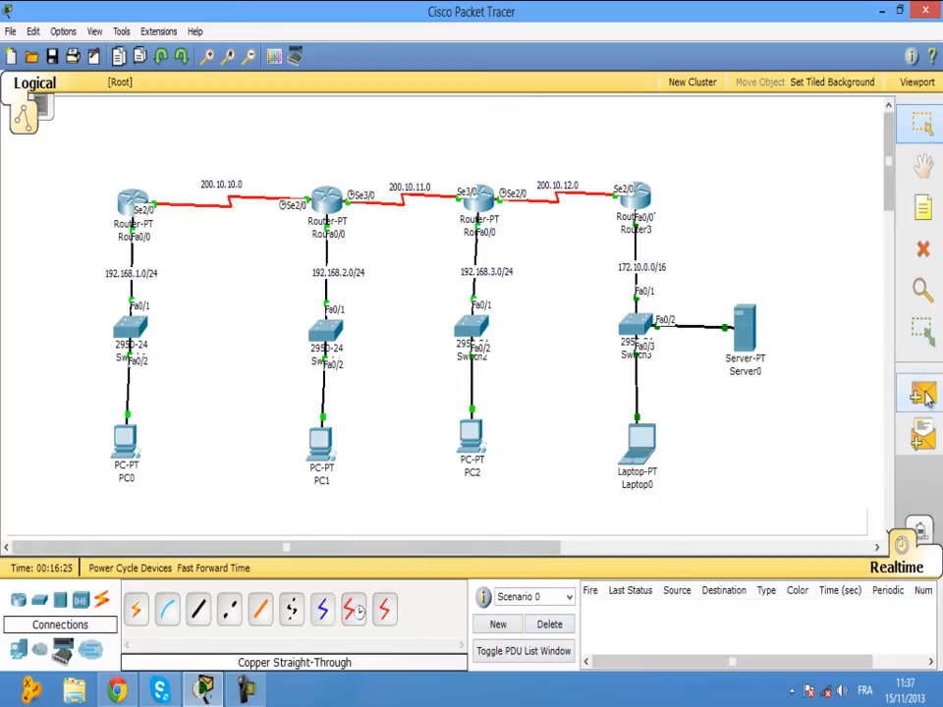
left_click(327, 444)
left_click(327, 200)
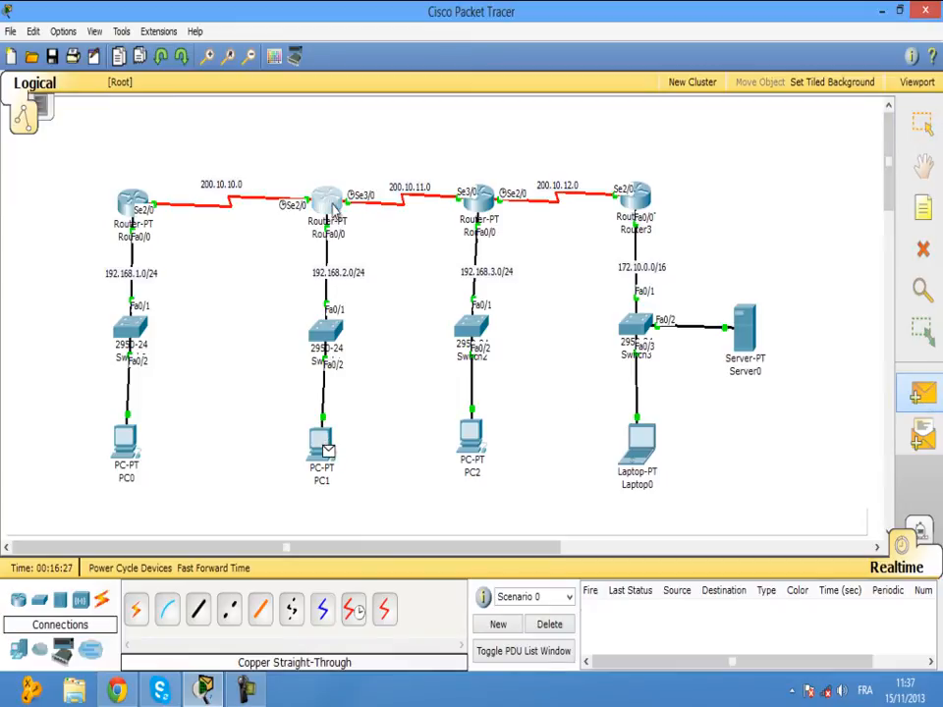
left_click(549, 624)
left_click(923, 392)
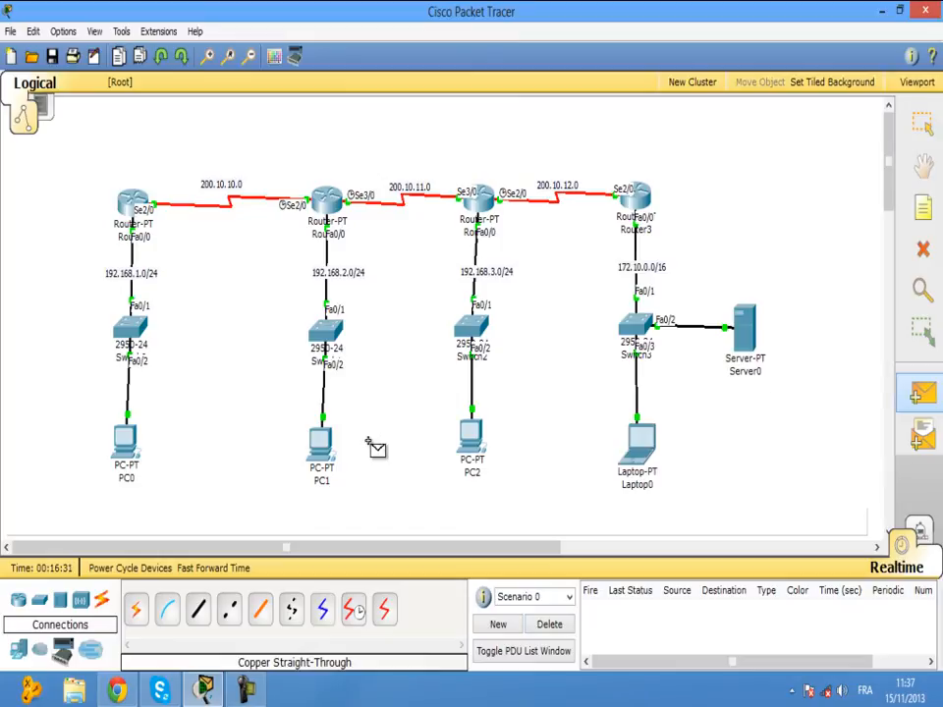
left_click(129, 443)
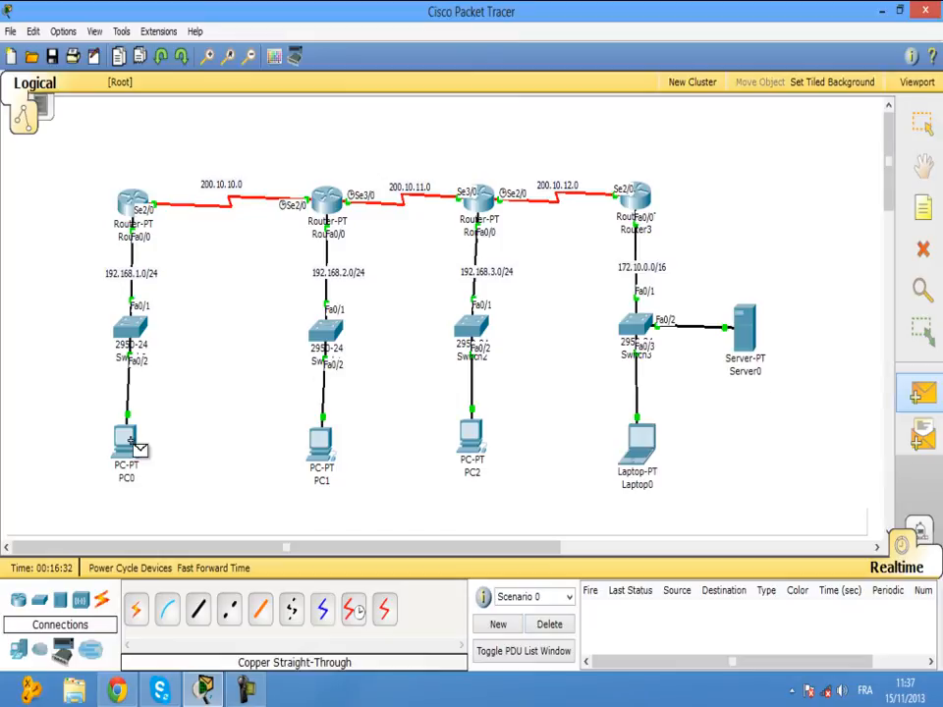
left_click(132, 202)
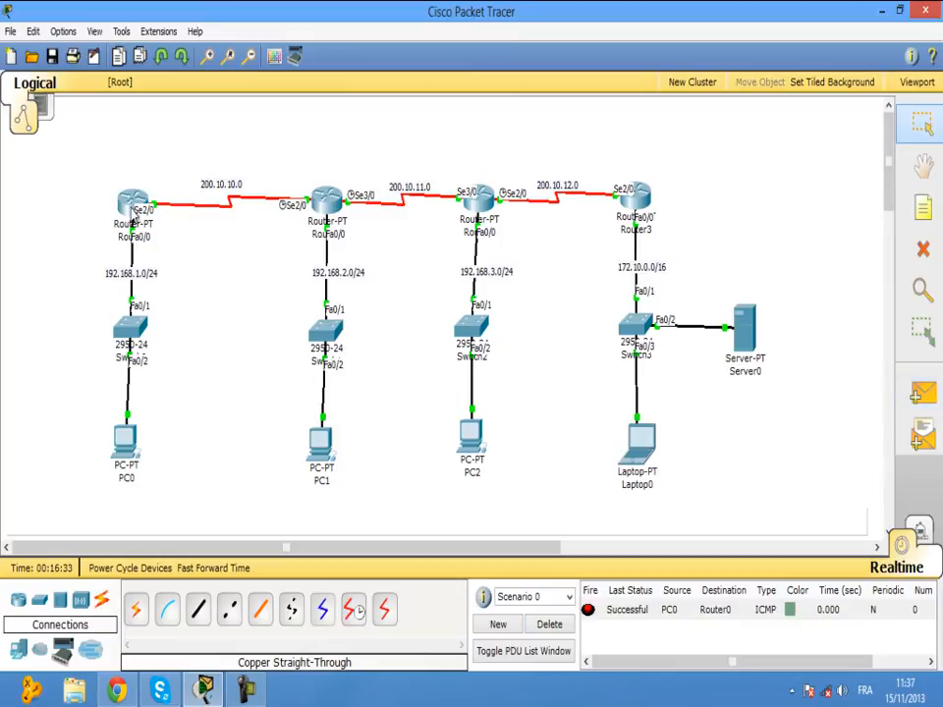
left_click(549, 624)
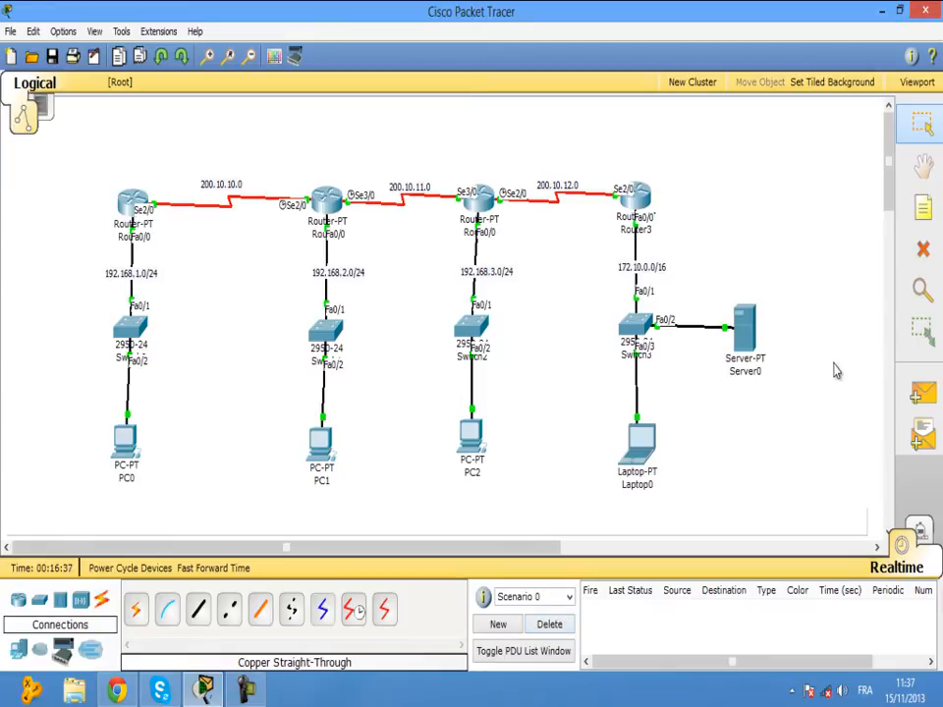
left_click(919, 401)
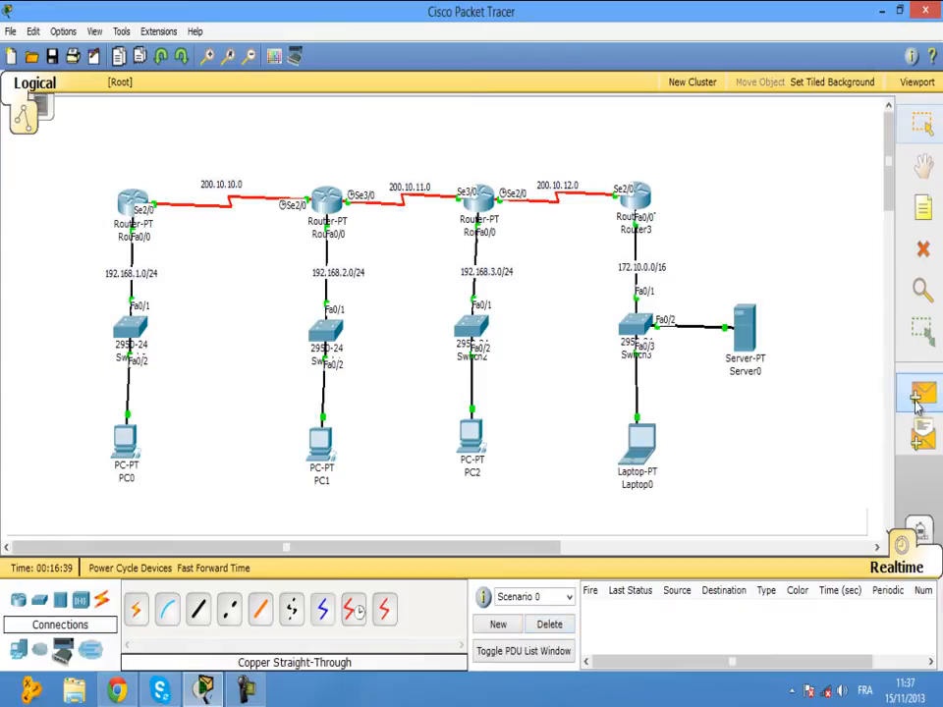
left_click(494, 199)
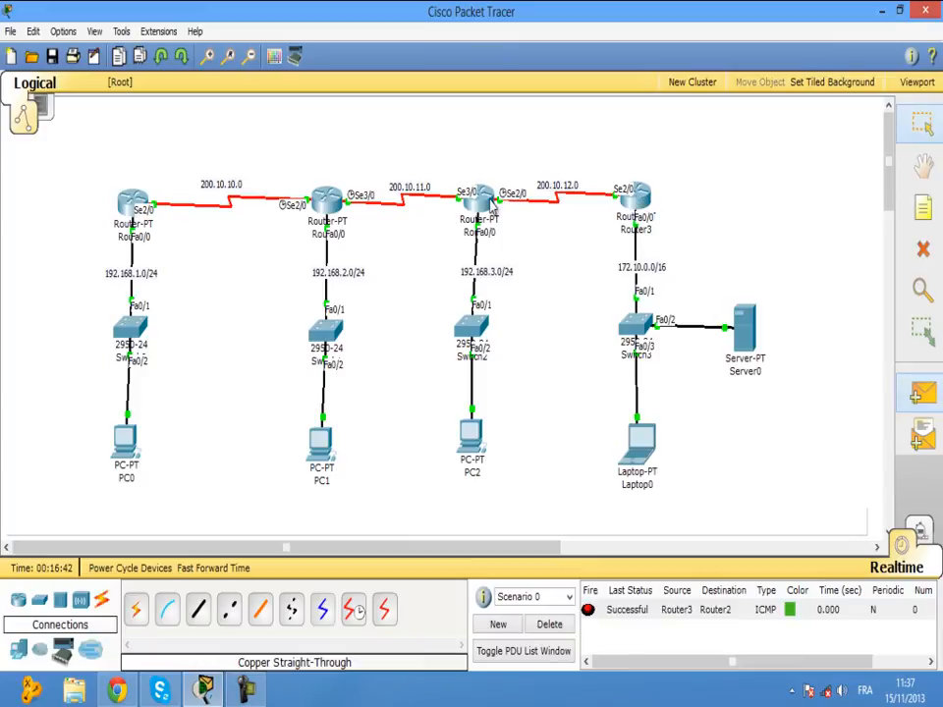
left_click(552, 626)
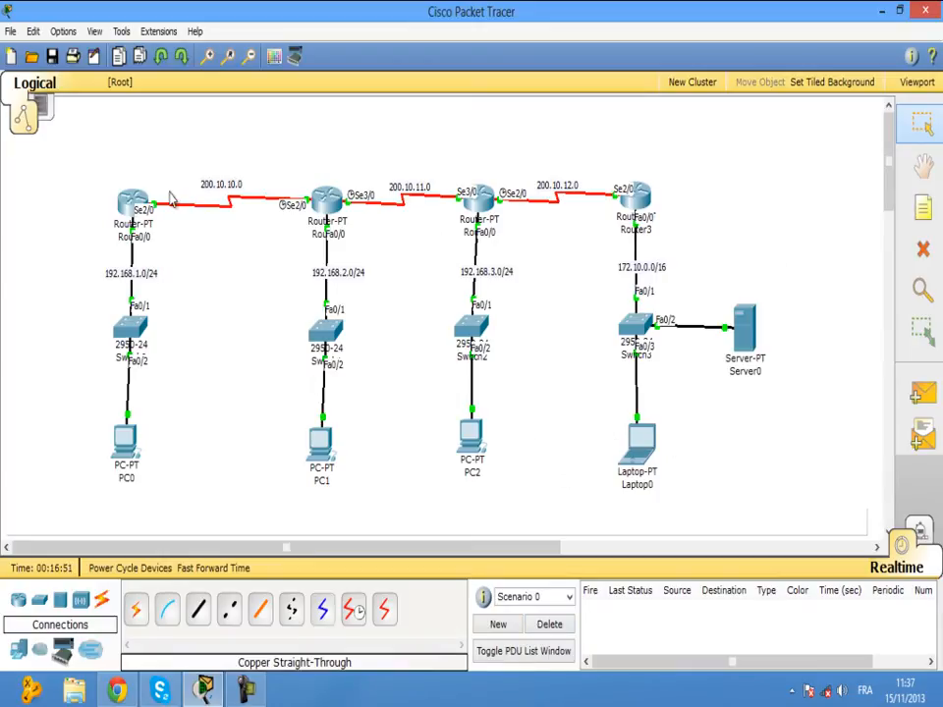
Nudge Router0 slightly left and PC0 slightly right and down in the topology.
left_click_drag(132, 204, 129, 202)
left_click_drag(124, 437, 126, 440)
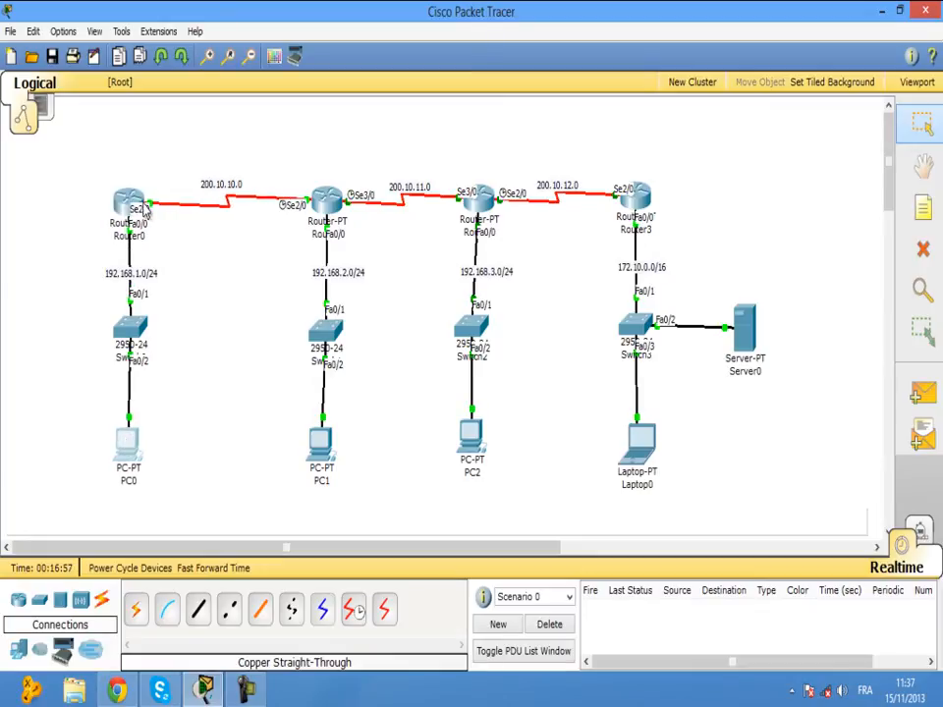
On Router0's command line, leave interface configuration mode with exit.
mouse_move(126, 200)
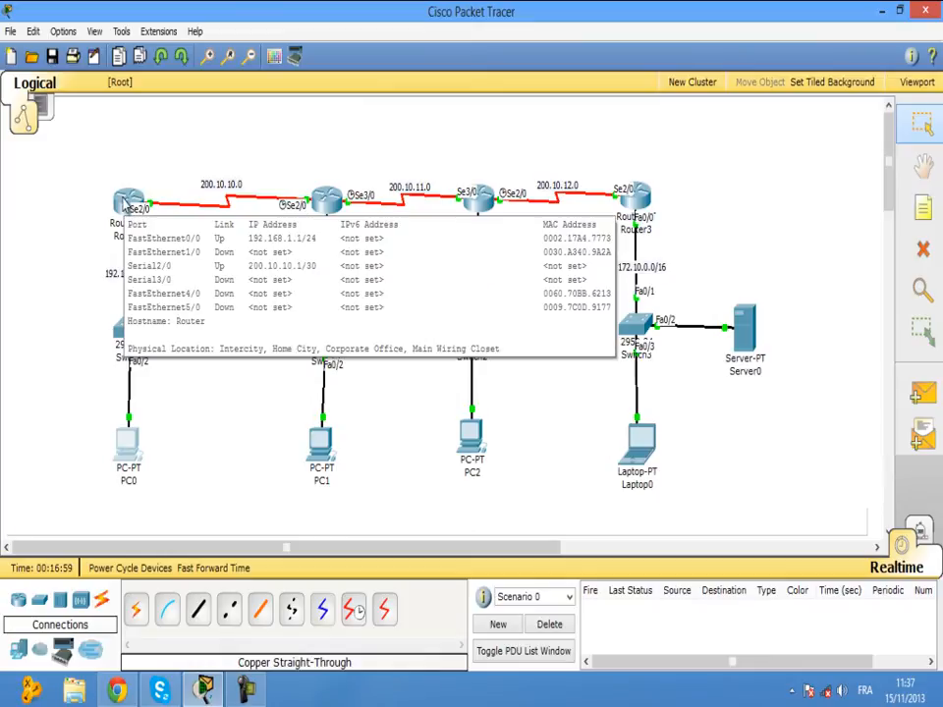
left_click(125, 201)
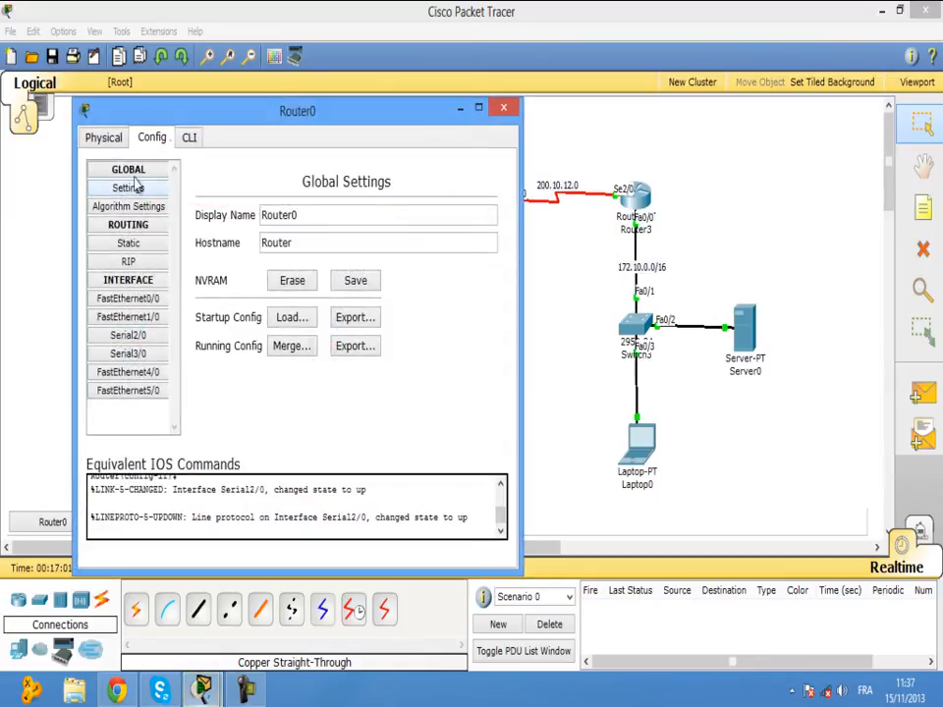
left_click(190, 138)
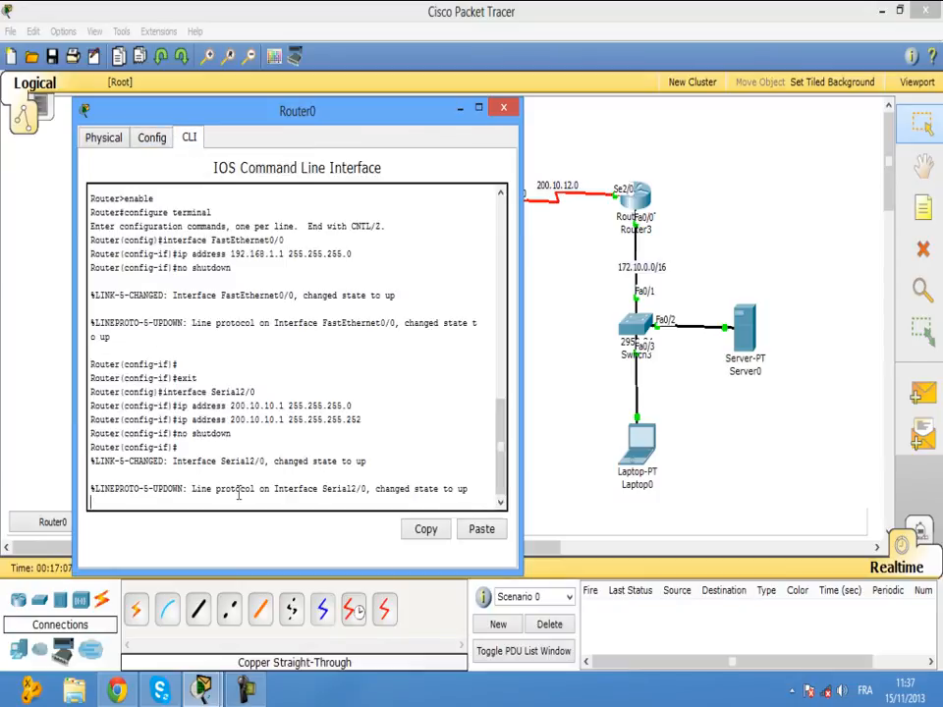
key("Return")
type("exi")
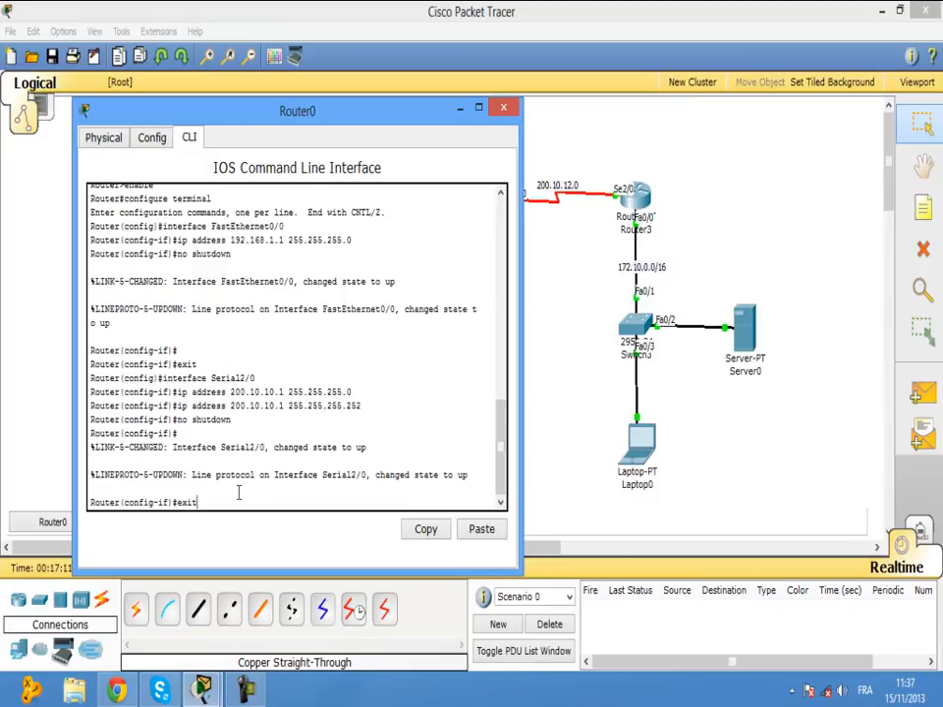
type("t")
key("Return")
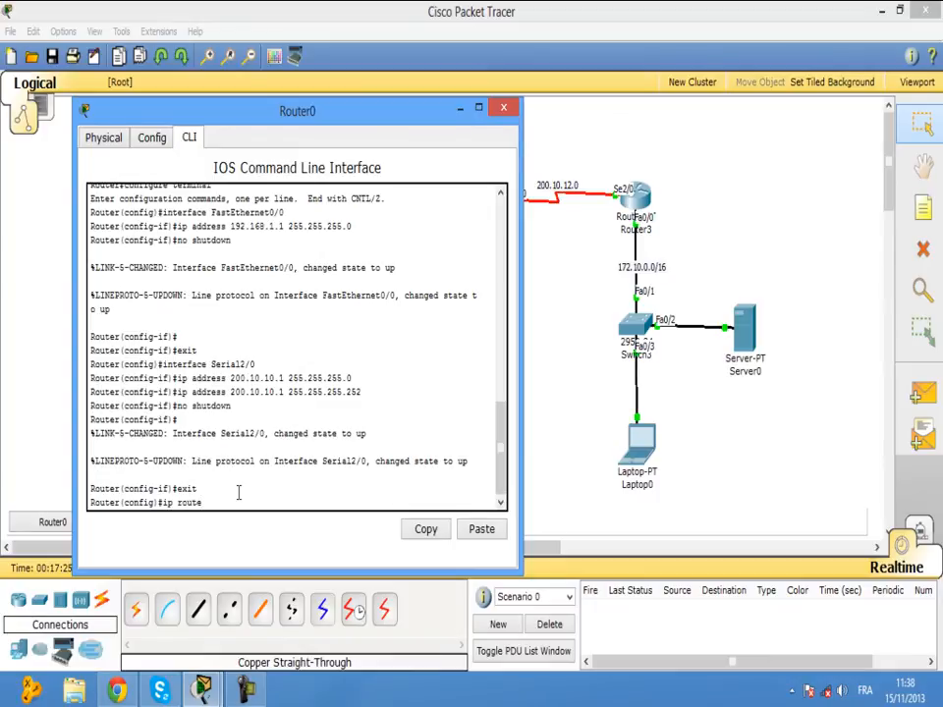
Begin the static route command ip route 172.10.0.0 255.255.0.0 on Router0.
left_click_drag(388, 302, 464, 318)
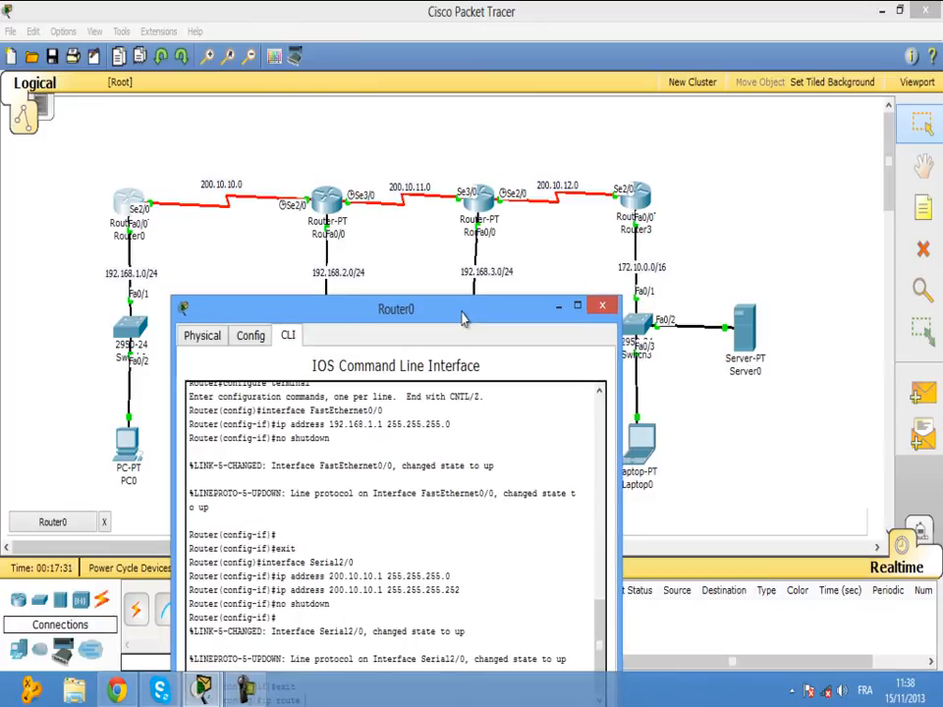
left_click_drag(464, 317, 439, 270)
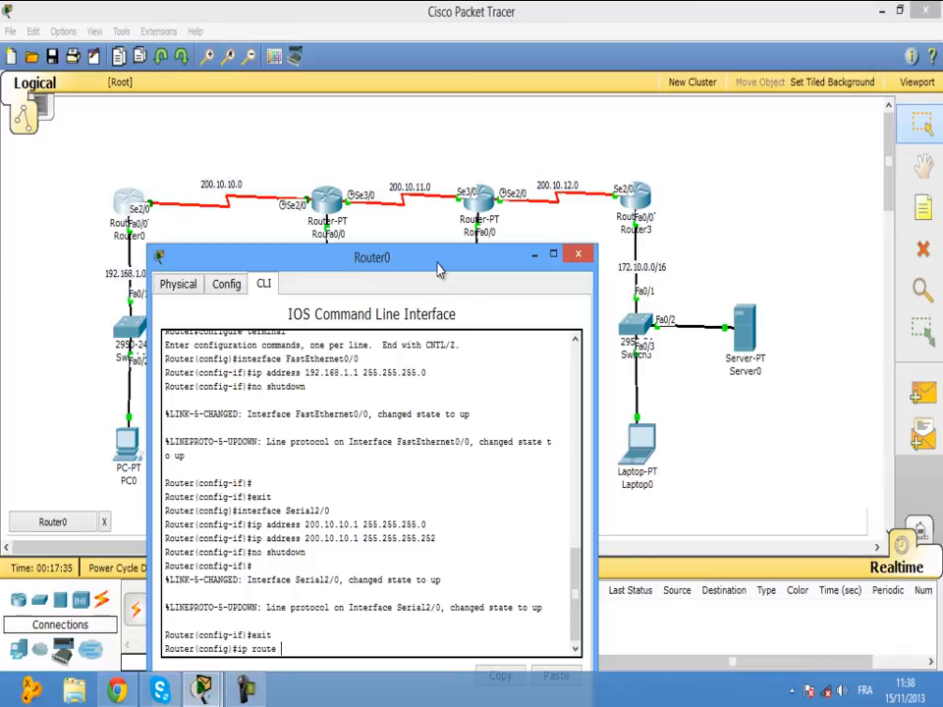
type("72")
type(".")
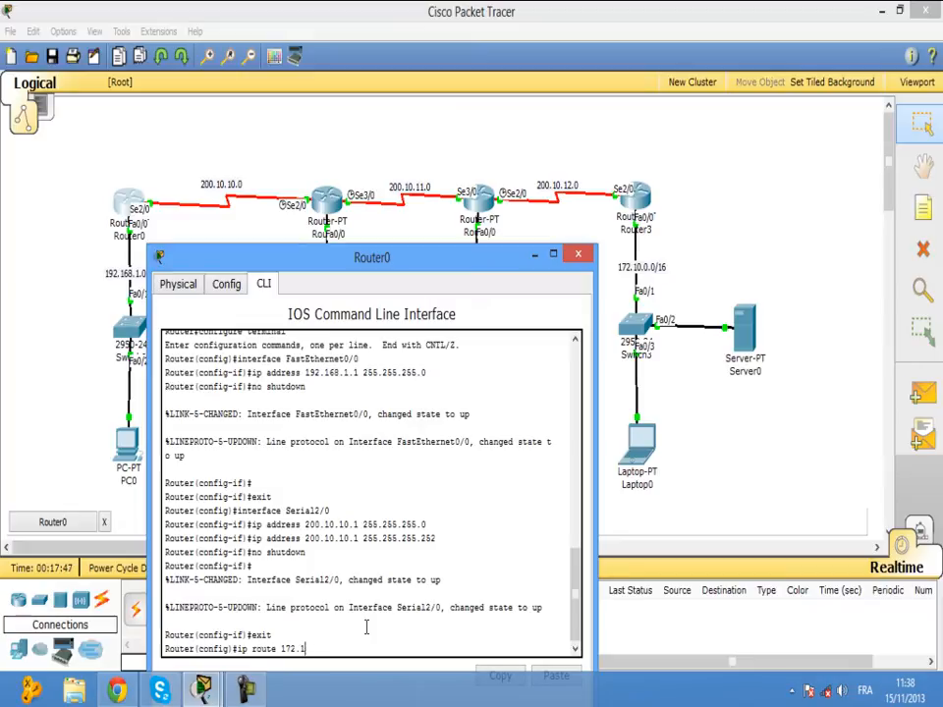
type("10.0.")
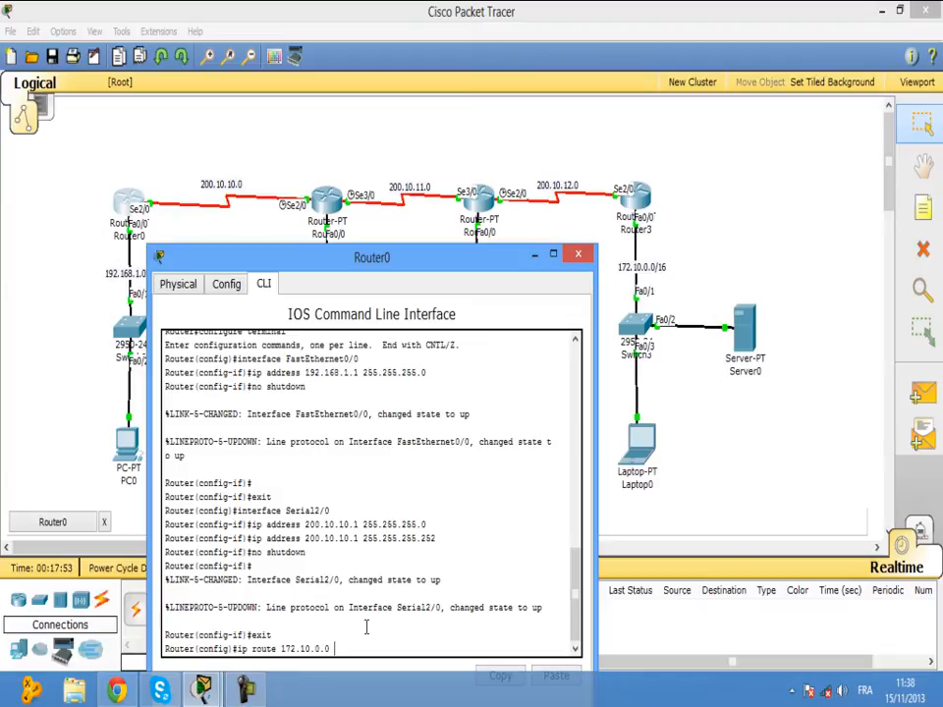
type("0 255.255.")
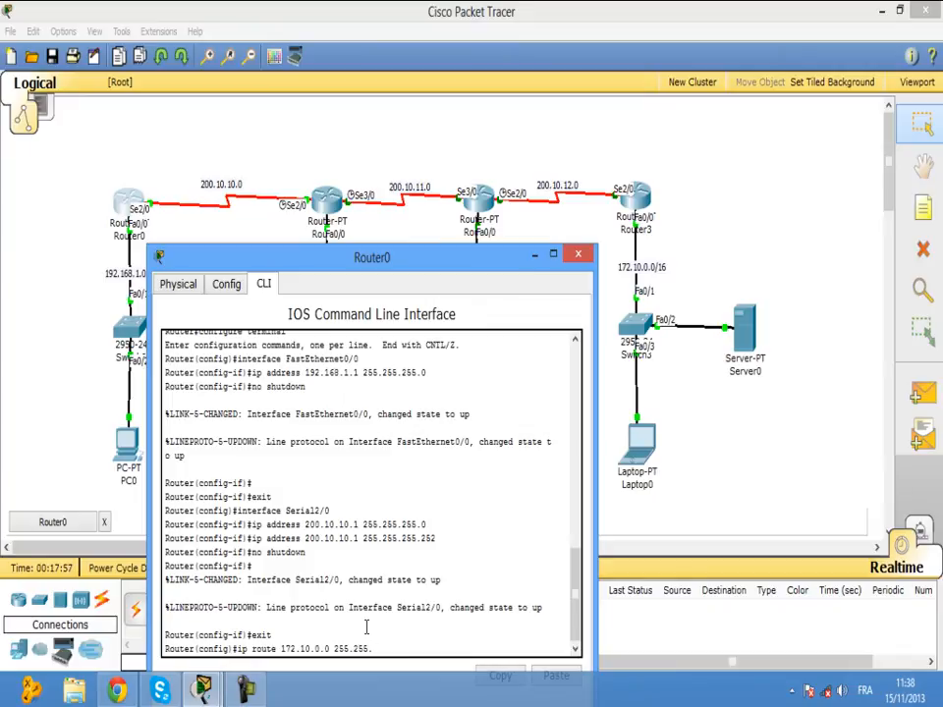
type("0.0")
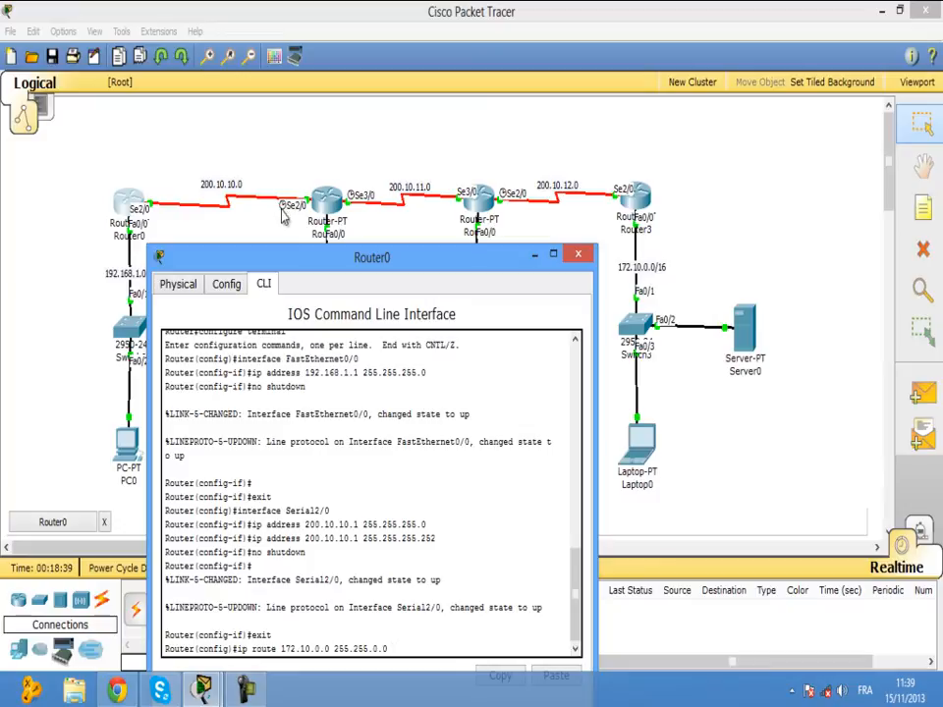
Finish Router0's static route to 172.10.0.0 255.255.0.0 via next hop 200.10.10.0.
type("200.10.10.0")
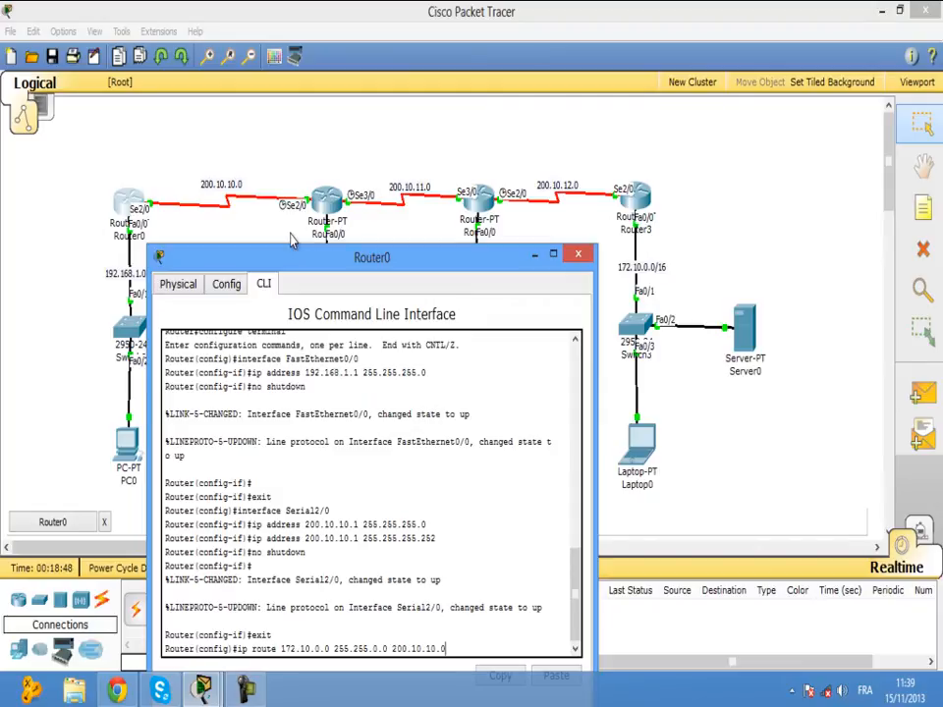
key("Return")
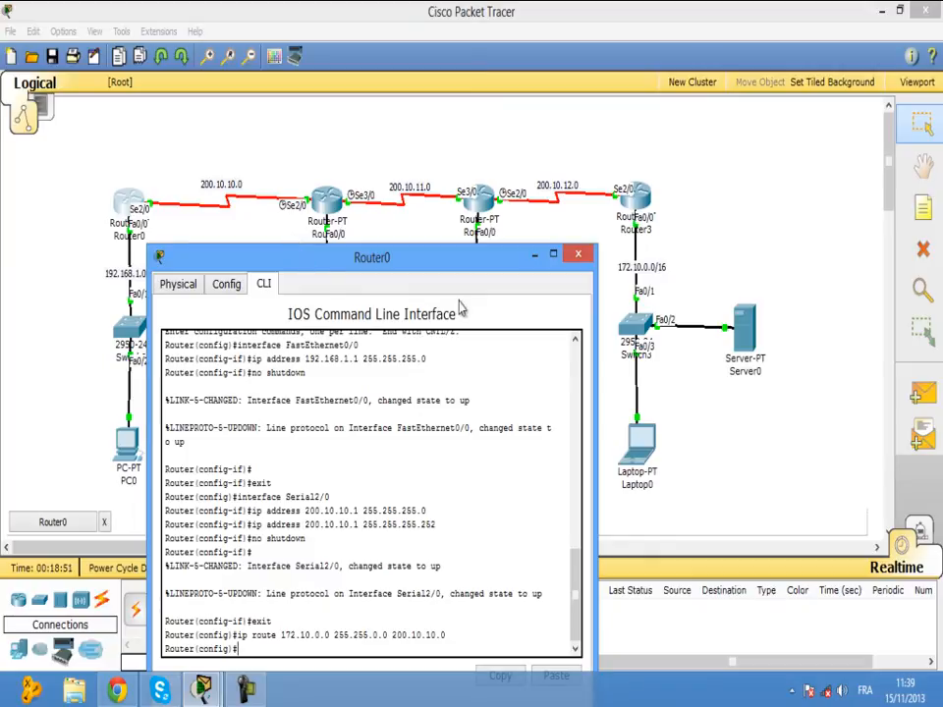
left_click_drag(483, 265, 728, 235)
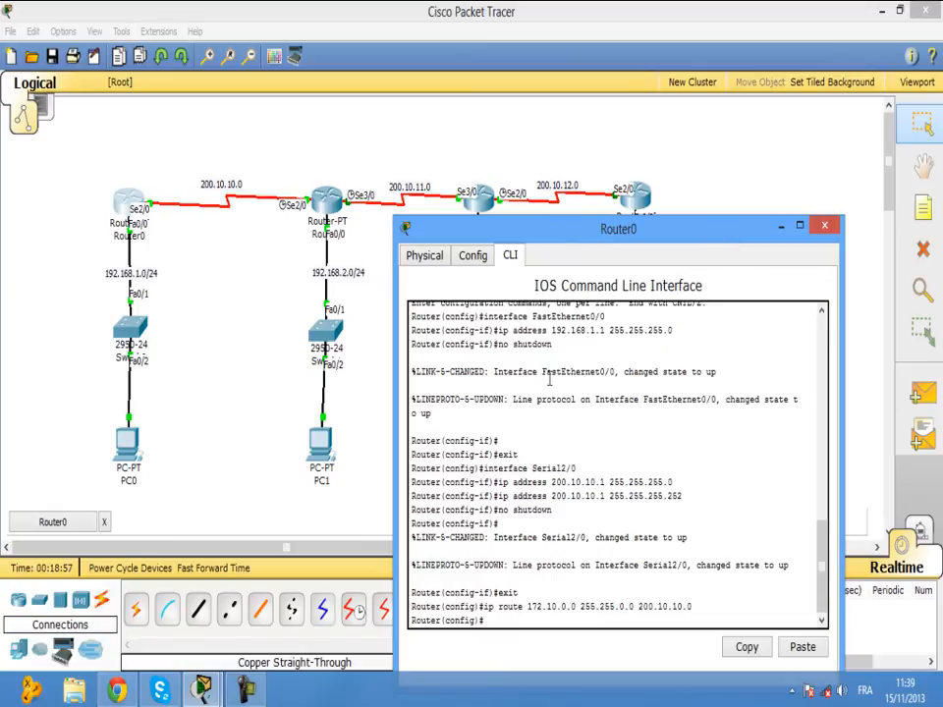
Add Router0's static route to 200.10.12.0 255.255.255.252 via 200.10.10.0.
key("Up")
key("Left")
key("Left")
key("Left")
key("Left")
key("Left")
key("Left")
key("Left")
key("Left")
key("Left")
key("Left")
key("Left")
key("Left")
key("Left")
key("Left")
key("Left")
key("Left")
key("Left")
key("Left")
key("Left")
key("Left")
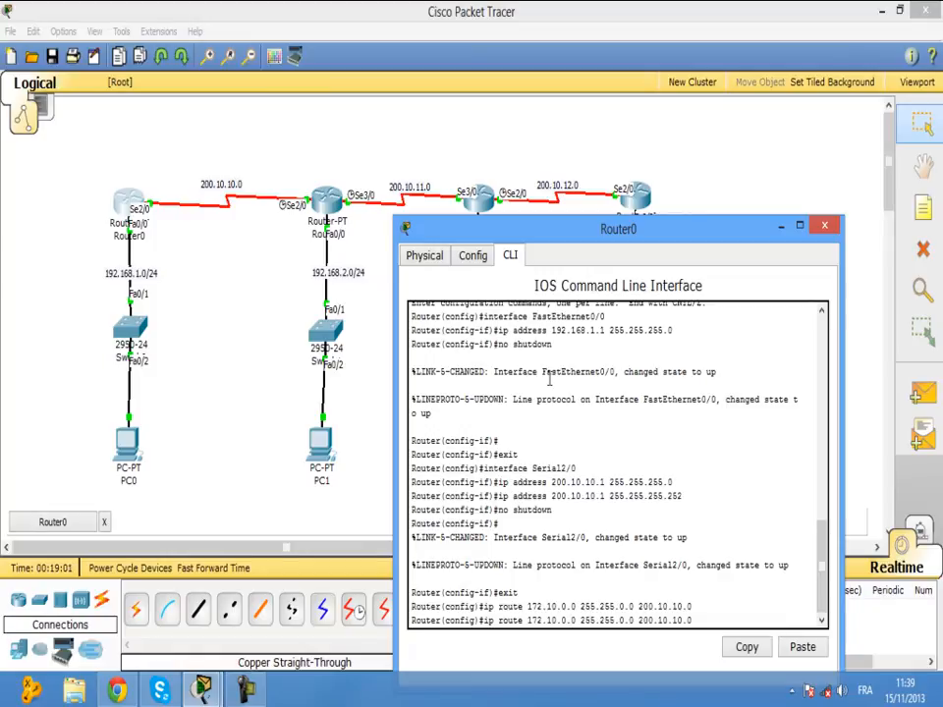
key("BackSpace")
key("BackSpace")
key("BackSpace")
key("BackSpace")
key("BackSpace")
key("BackSpace")
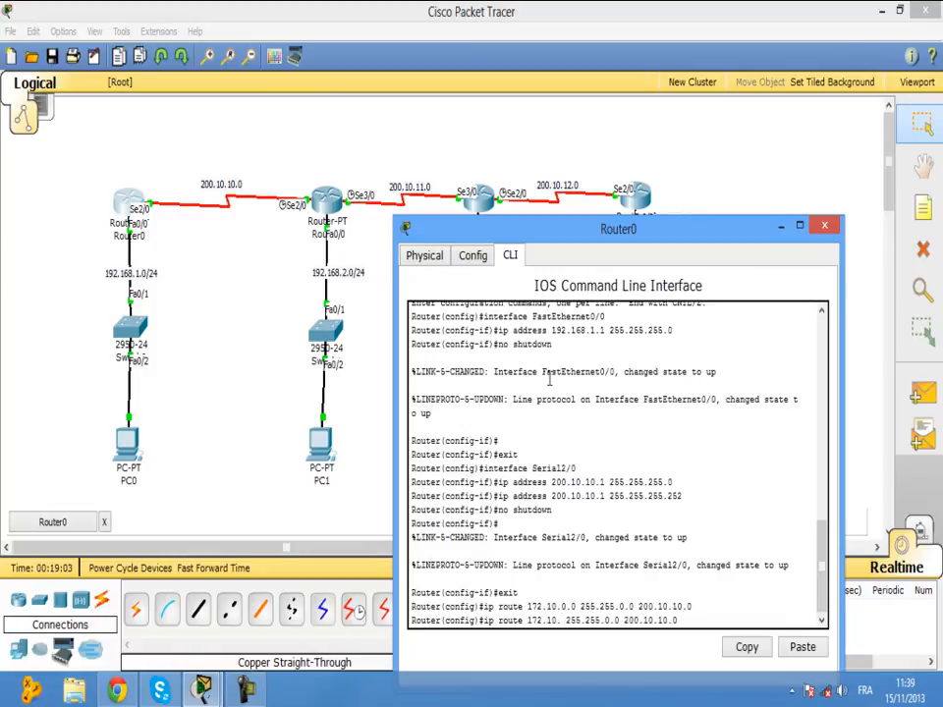
key("BackSpace")
key("BackSpace")
key("BackSpace")
key("BackSpace")
type("200")
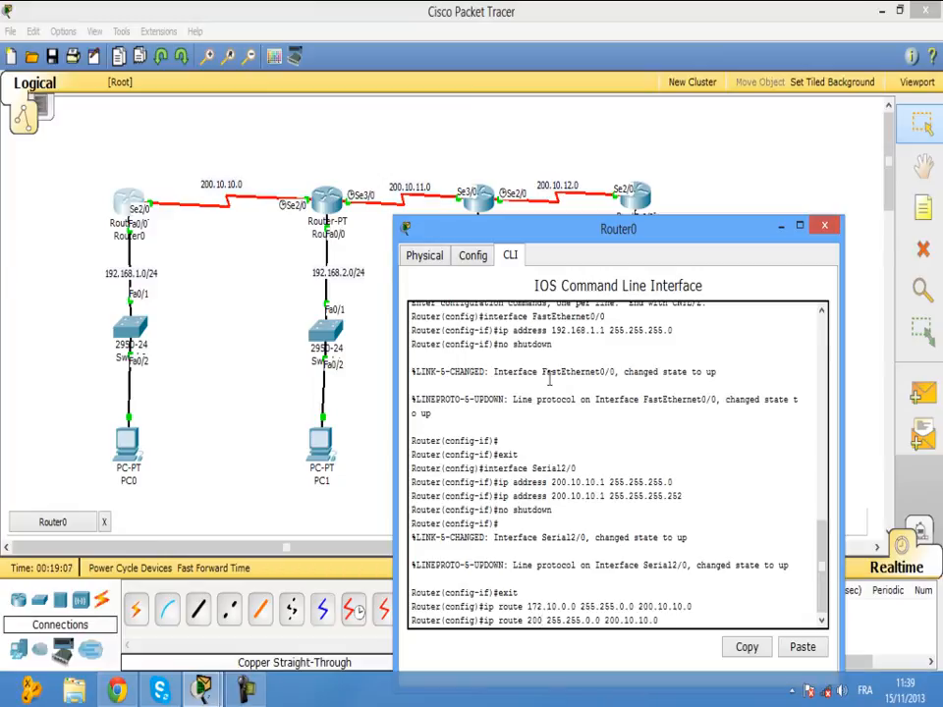
type(".10.12.")
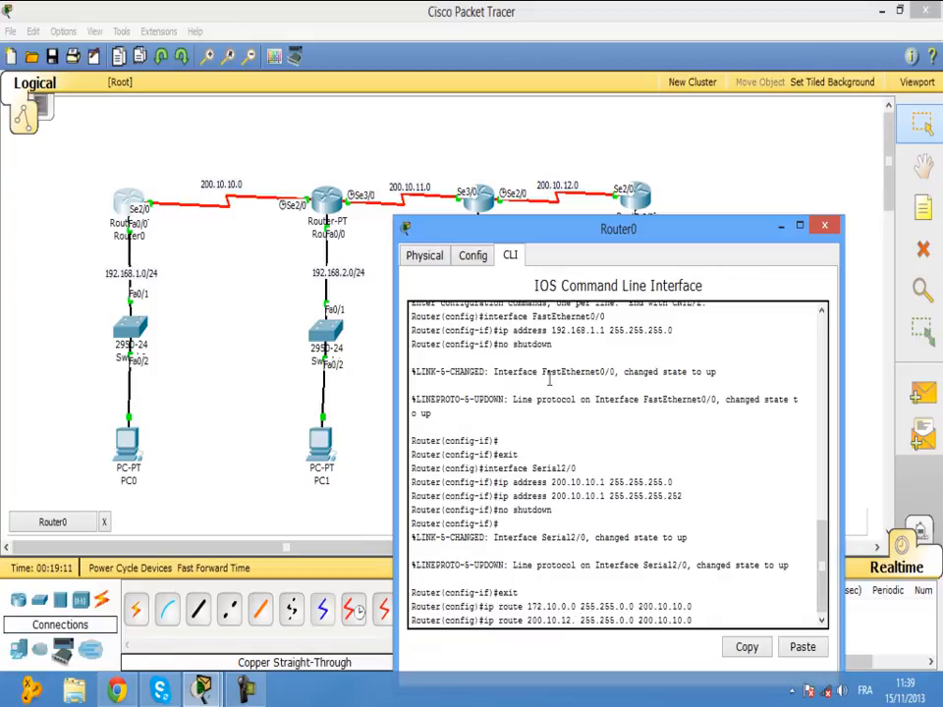
type("0")
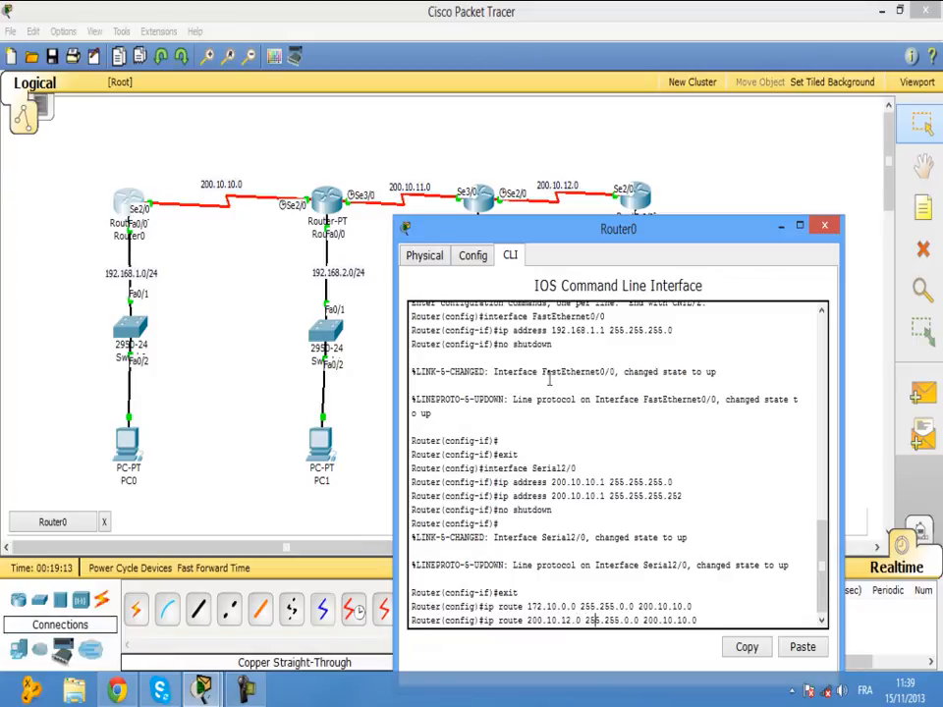
key("BackSpace")
type("255")
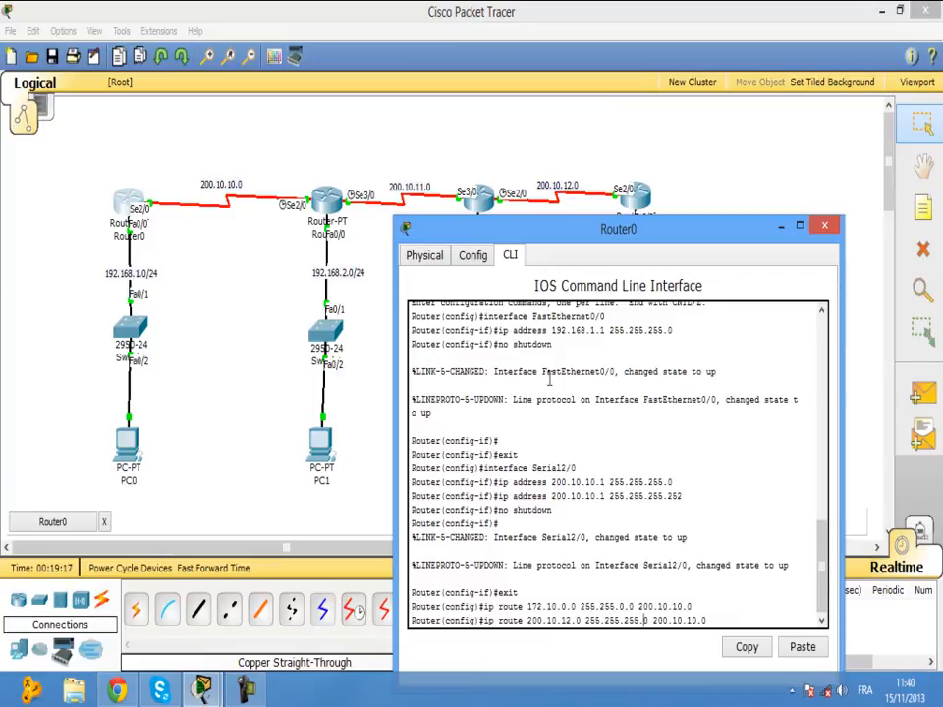
key("BackSpace")
type("252")
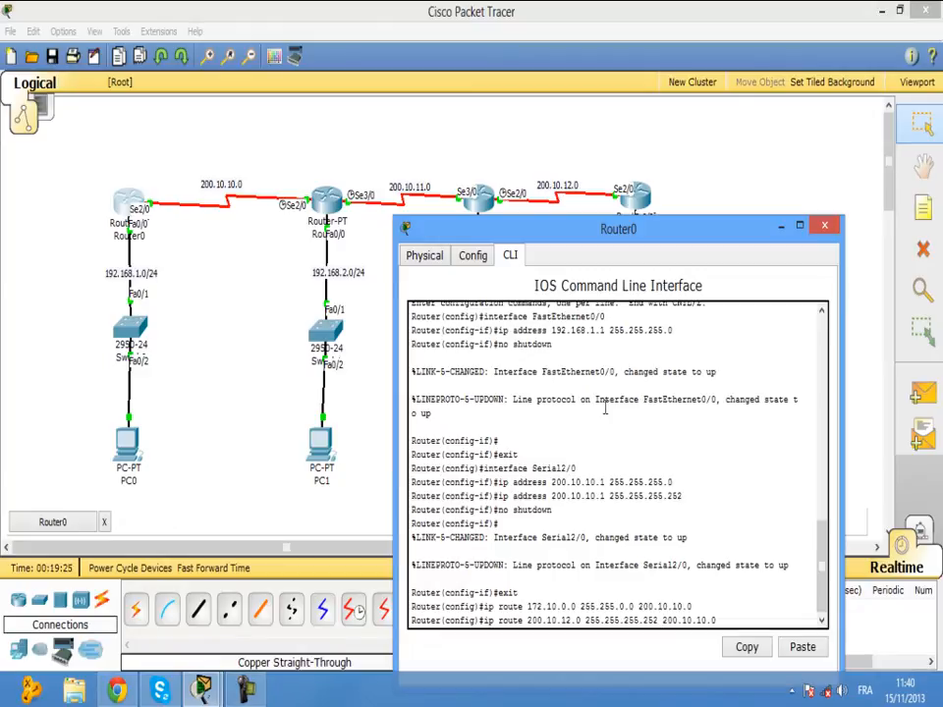
key("Return")
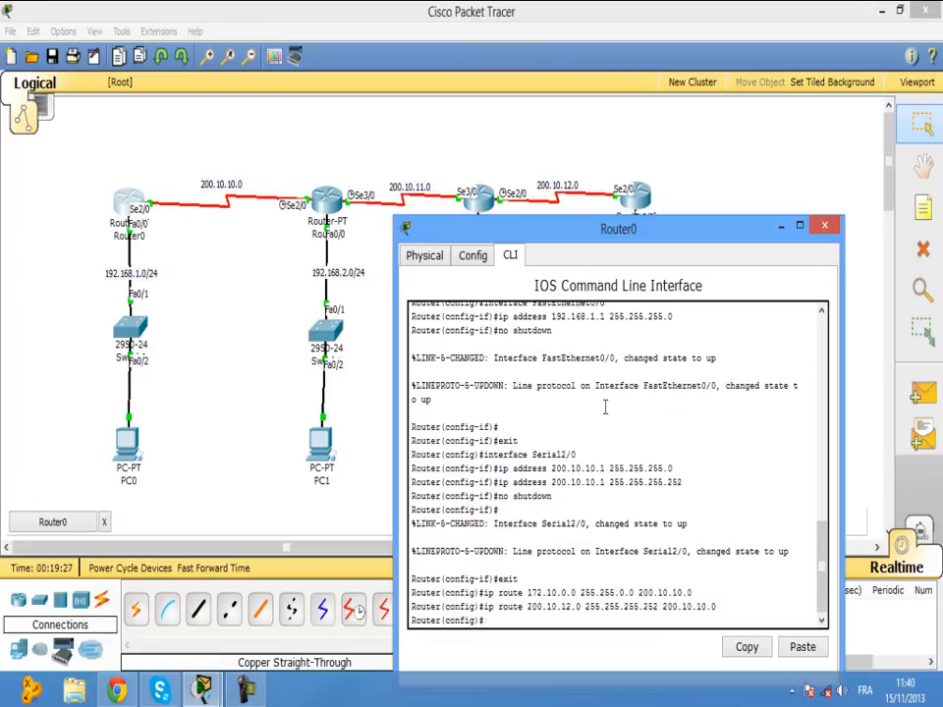
Add Router0's route to 192.168.3.0 255.255.255.0 via 200.10.10.0.
left_click_drag(577, 232, 696, 215)
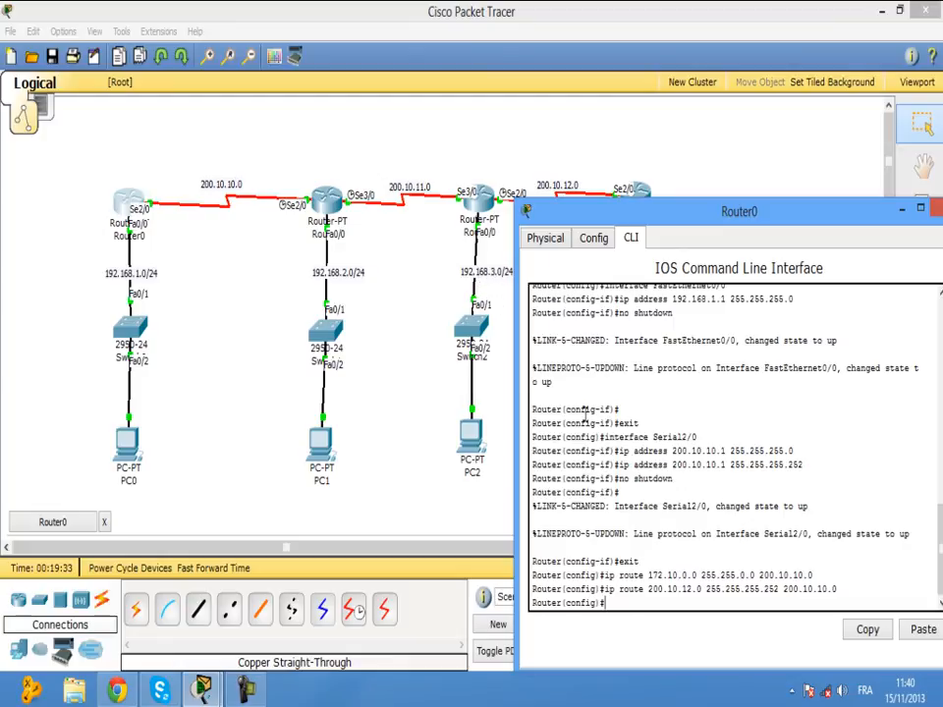
key("Up")
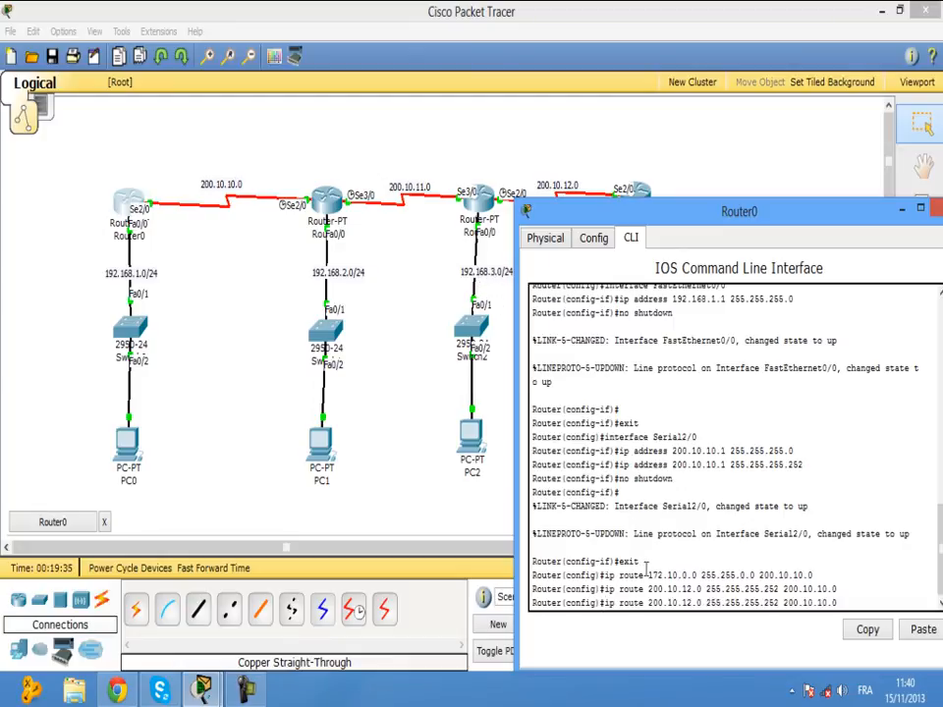
key("Left")
key("Left")
key("Left")
key("Left")
key("Left")
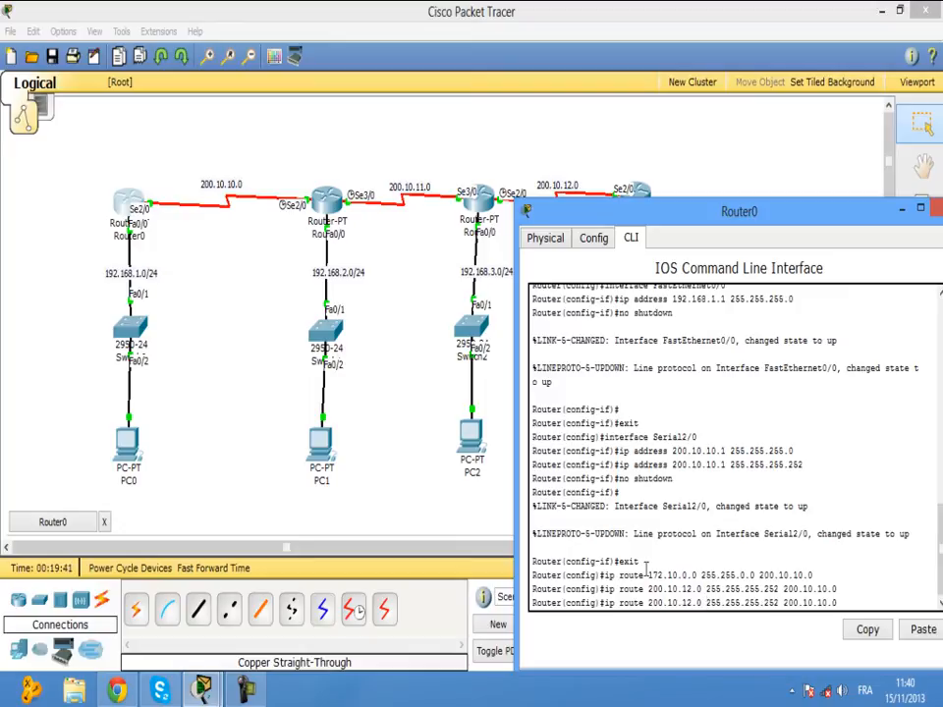
key("BackSpace")
key("BackSpace")
key("BackSpace")
key("BackSpace")
key("BackSpace")
key("BackSpace")
key("BackSpace")
key("BackSpace")
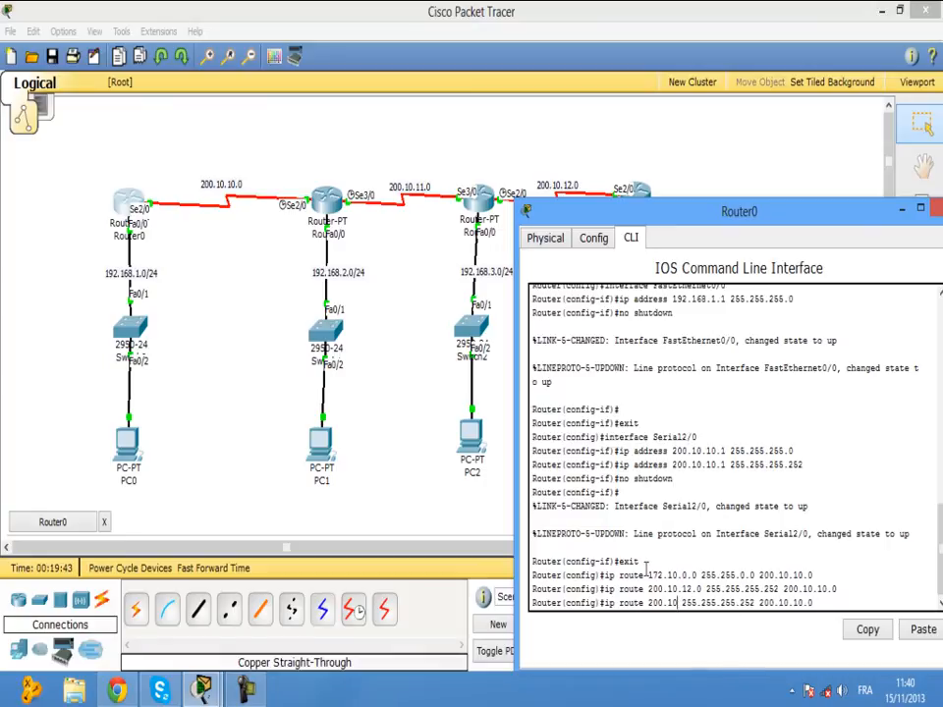
key("BackSpace")
key("BackSpace")
key("BackSpace")
type("192.168.")
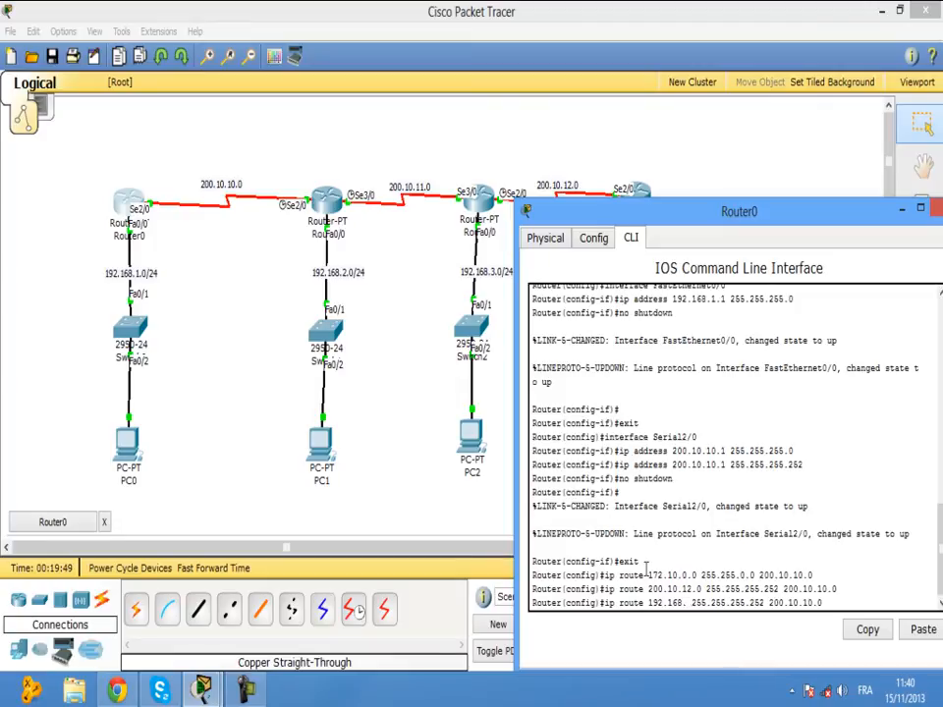
type("3.")
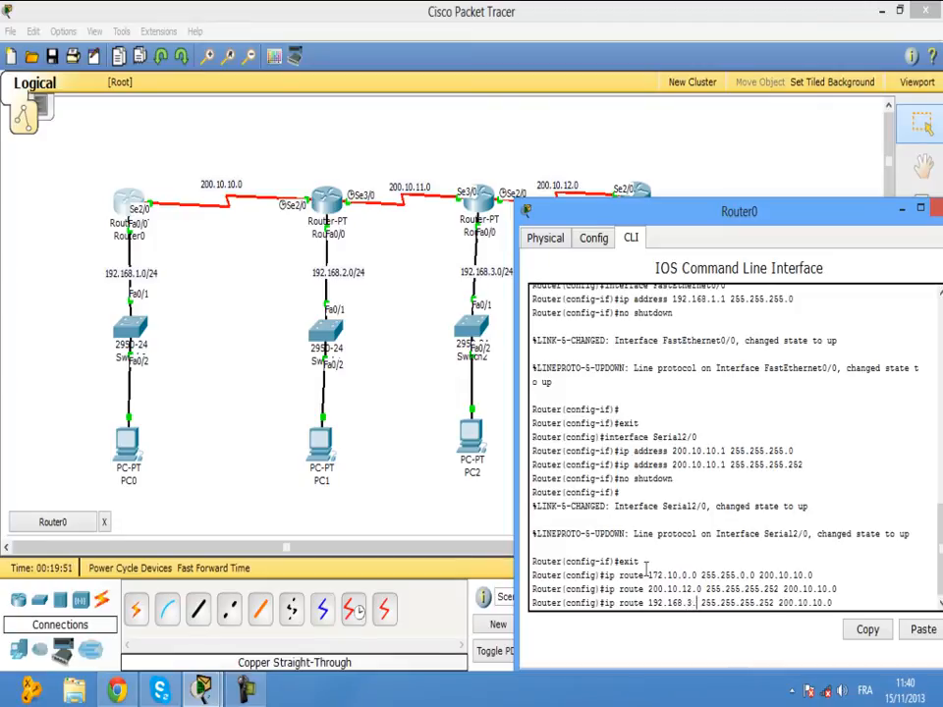
type("0")
key("Right")
key("Right")
key("Right")
key("Right")
key("Right")
key("Right")
key("Right")
key("Right")
key("Right")
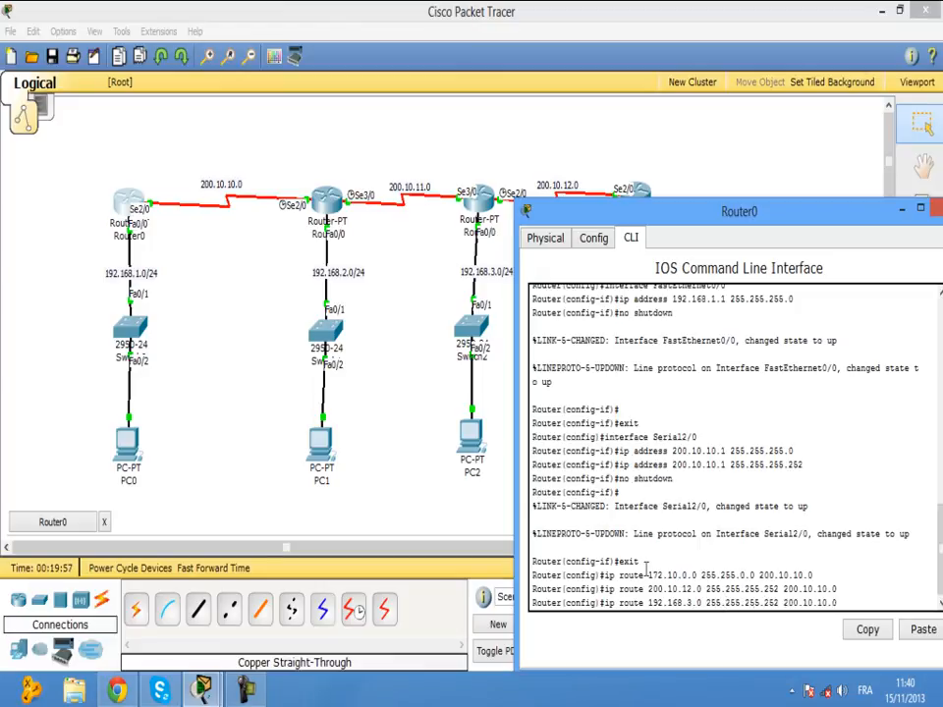
key("Right")
key("Right")
key("Right")
key("BackSpace")
key("BackSpace")
key("BackSpace")
type("0")
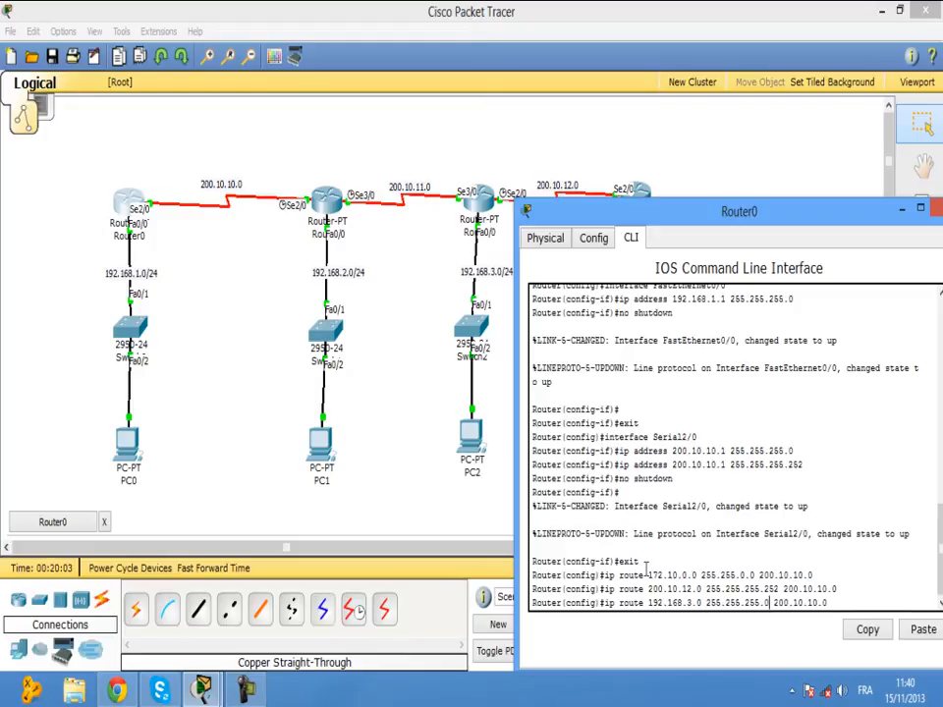
key("Return")
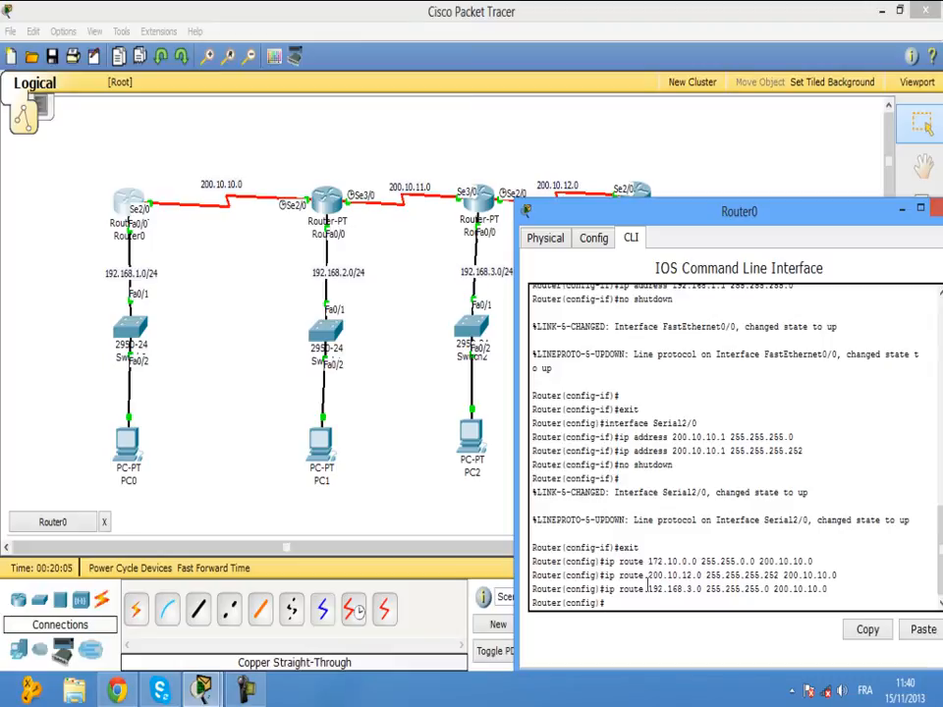
Add Router0's route to 200.10.11.0 255.255.255.252 via 200.10.10.0.
key("Up")
key("Up")
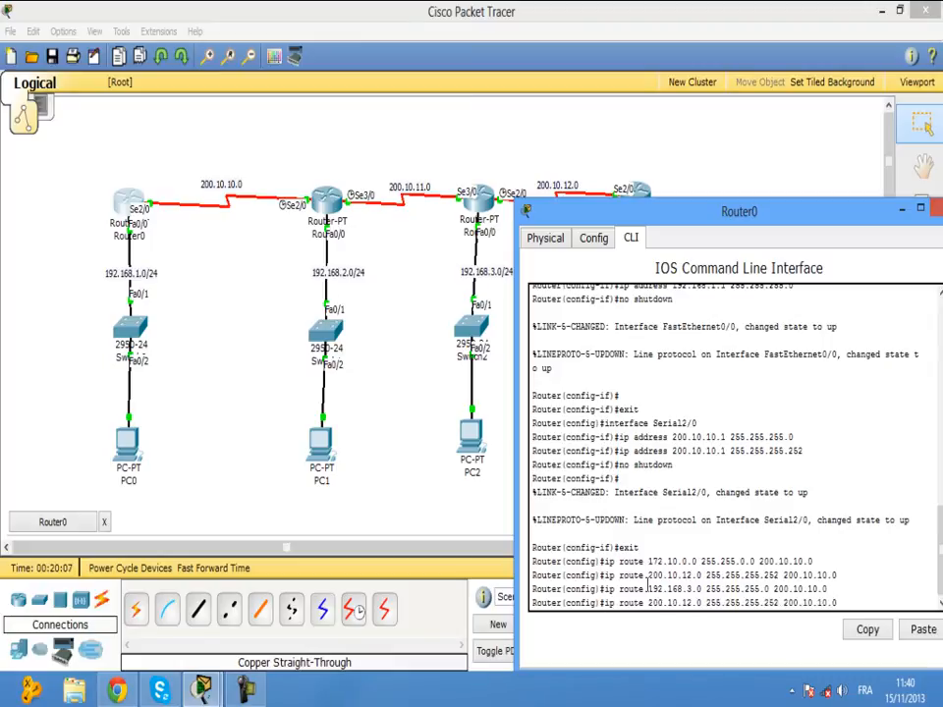
key("Left")
key("Left")
key("Left")
key("Left")
key("Left")
key("Left")
key("Left")
key("Left")
key("Left")
key("Left")
key("BackSpace")
type("1")
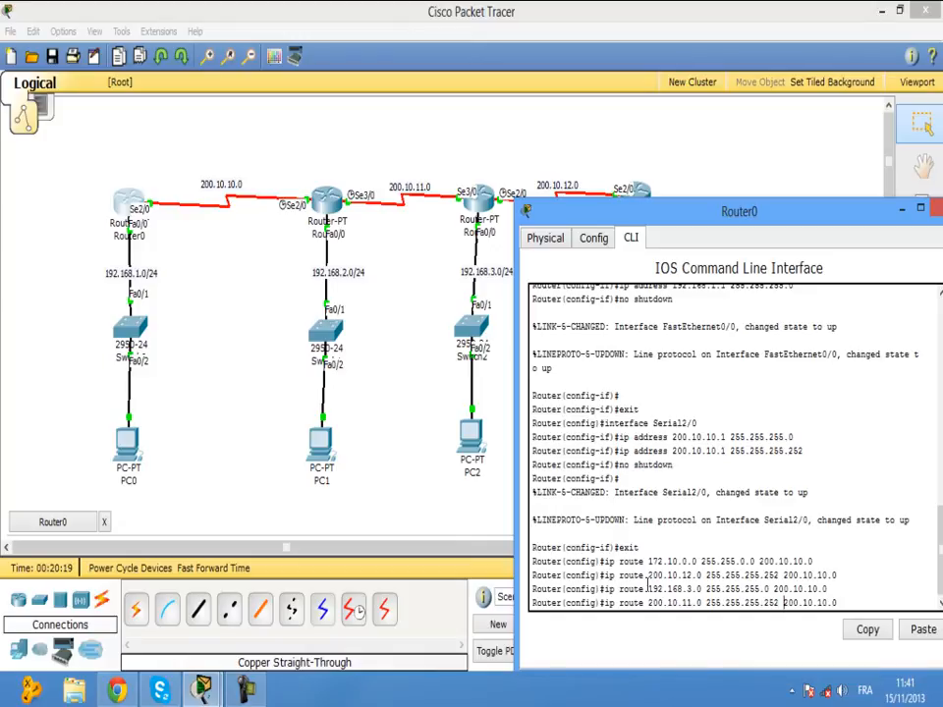
key("Return")
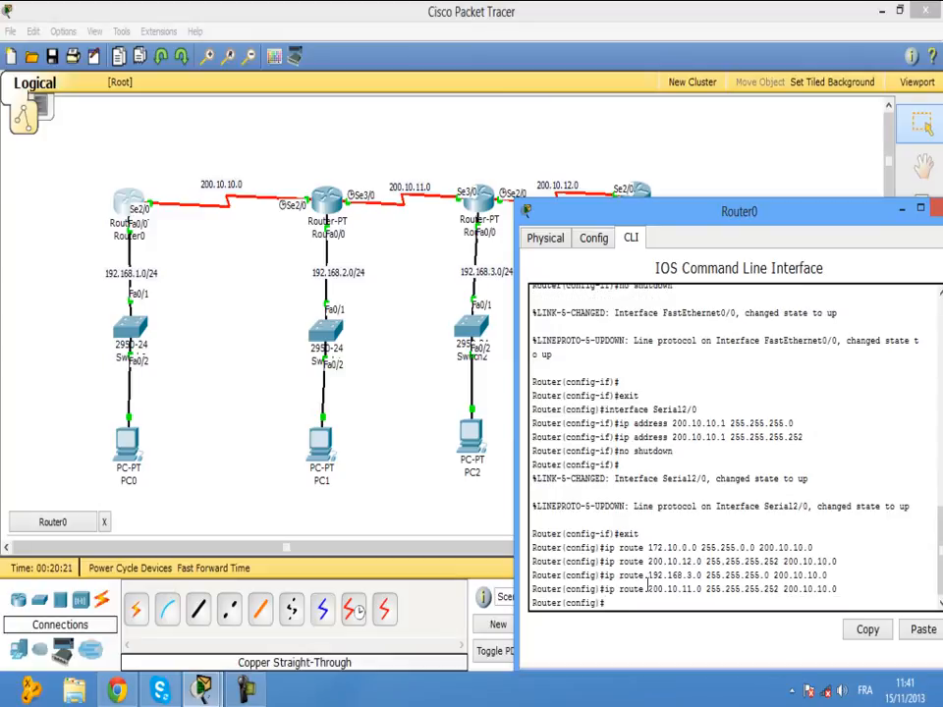
Add Router0's route to 192.168.2.0 255.255.255.0 via 200.10.10.0.
key("Up")
key("Up")
key("Left")
key("Left")
key("Left")
key("Left")
key("Left")
key("Left")
key("Left")
key("Left")
key("Left")
key("Left")
key("Left")
key("Left")
key("Left")
key("Left")
key("Left")
key("Left")
key("Left")
key("Left")
key("Left")
key("Left")
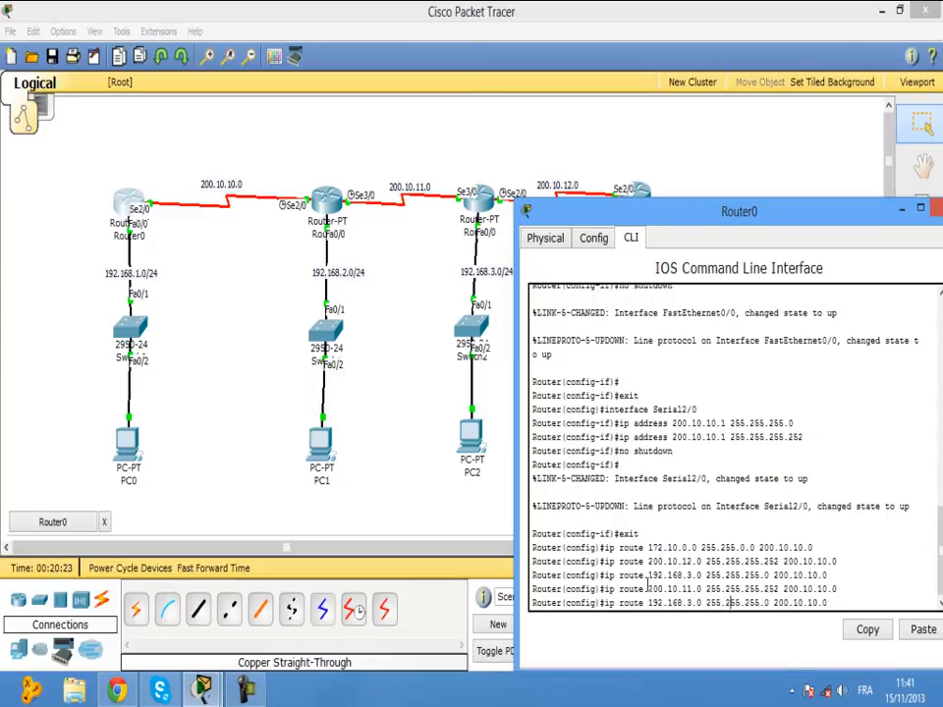
key("BackSpace")
type("2")
key("Right")
key("Right")
key("Right")
key("Right")
key("Right")
key("Right")
key("Right")
key("Right")
key("Return")
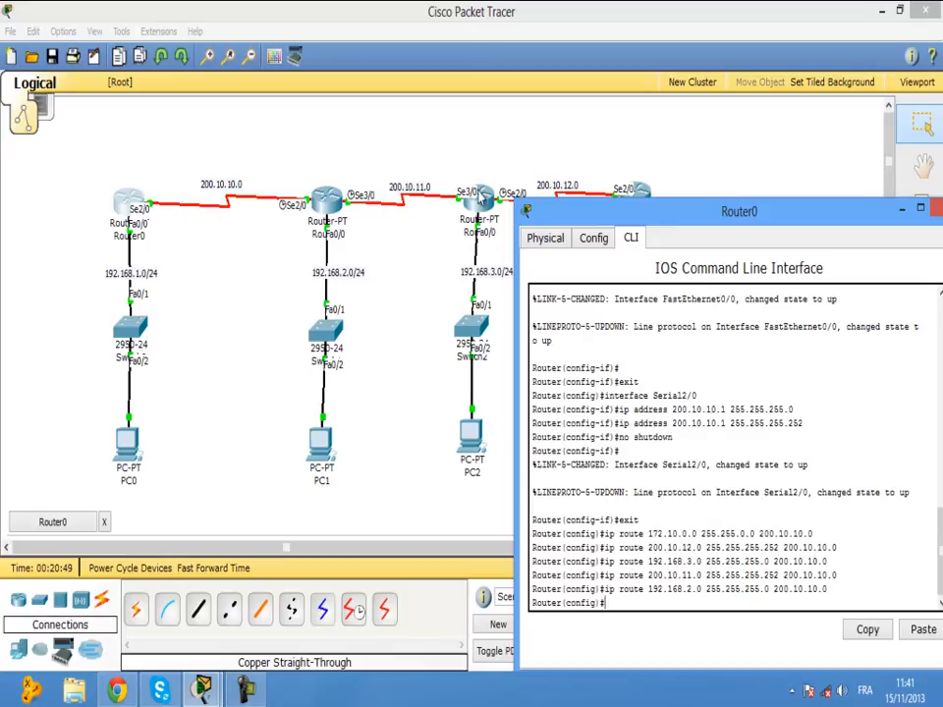
Confirm Router0 reaches Router1 with a simple test packet, then open Router1's configuration window.
left_click(517, 132)
left_click(927, 399)
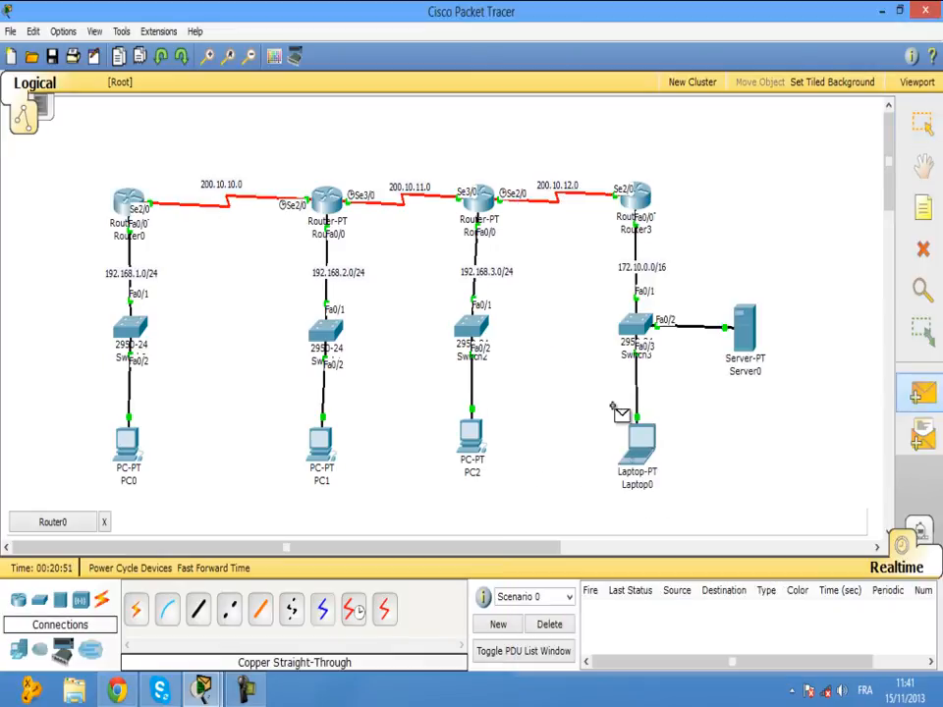
left_click(134, 206)
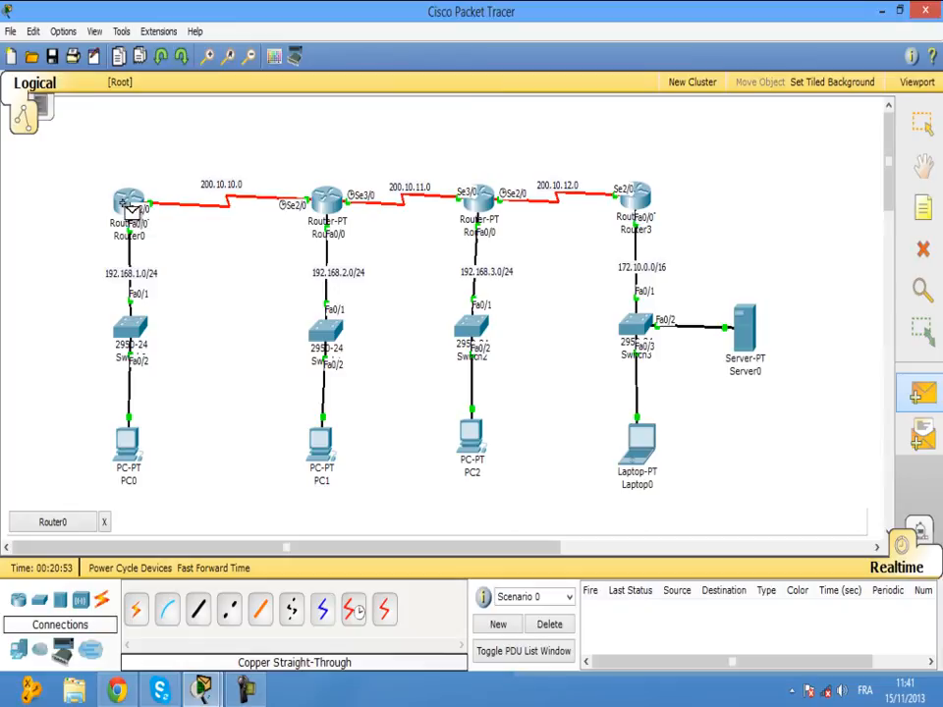
left_click(326, 201)
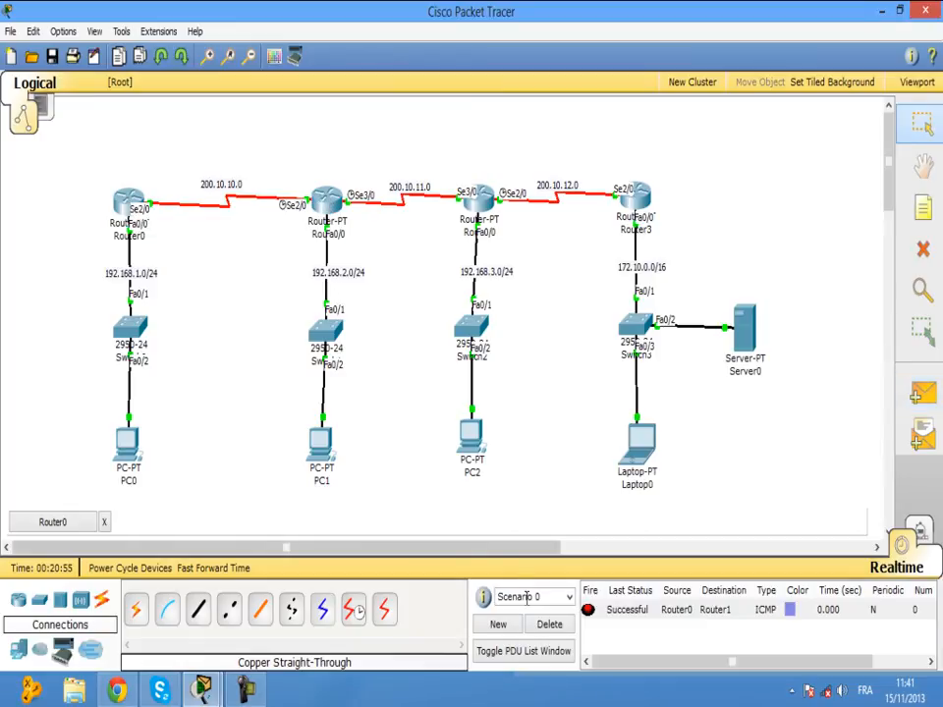
left_click(549, 623)
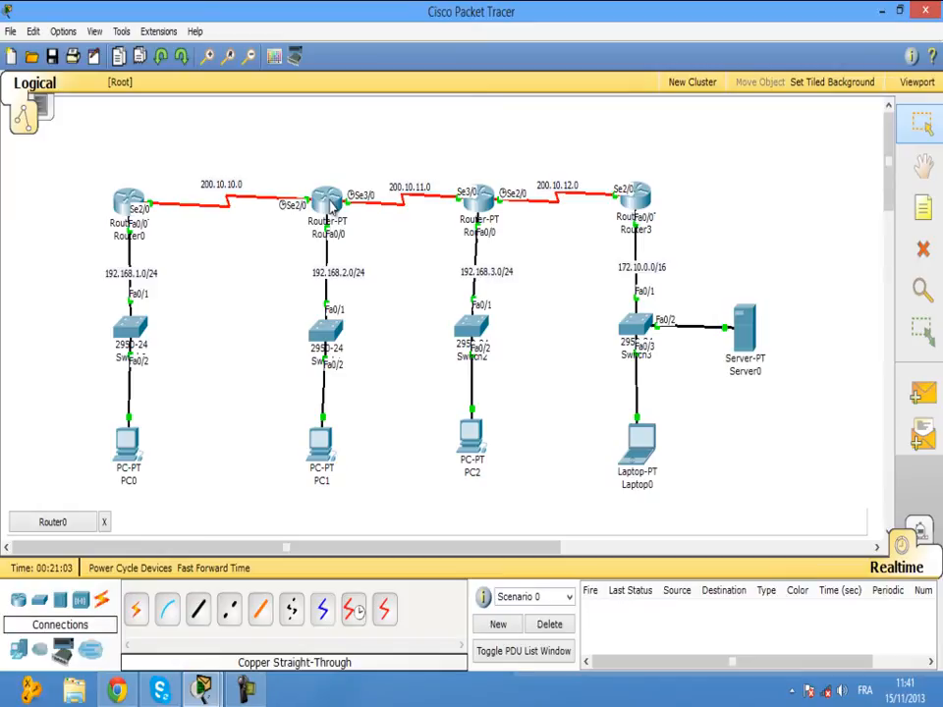
left_click(332, 204)
left_click_drag(222, 31, 295, 51)
Start Router1's CLI session and enter global configuration mode with en and conf t.
left_click_drag(400, 79, 729, 113)
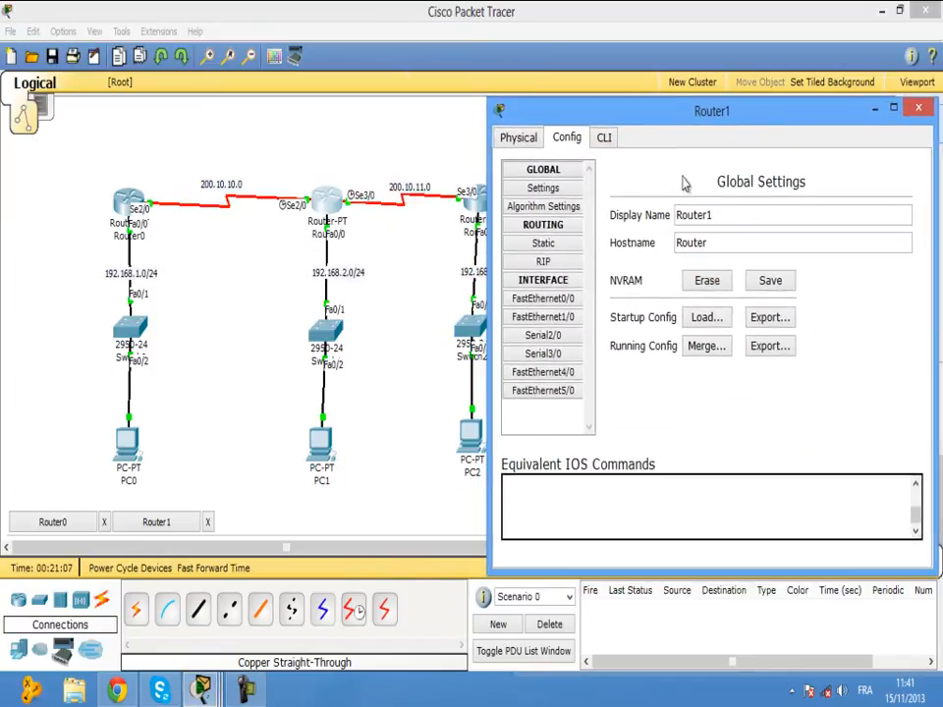
left_click(604, 139)
key("Return")
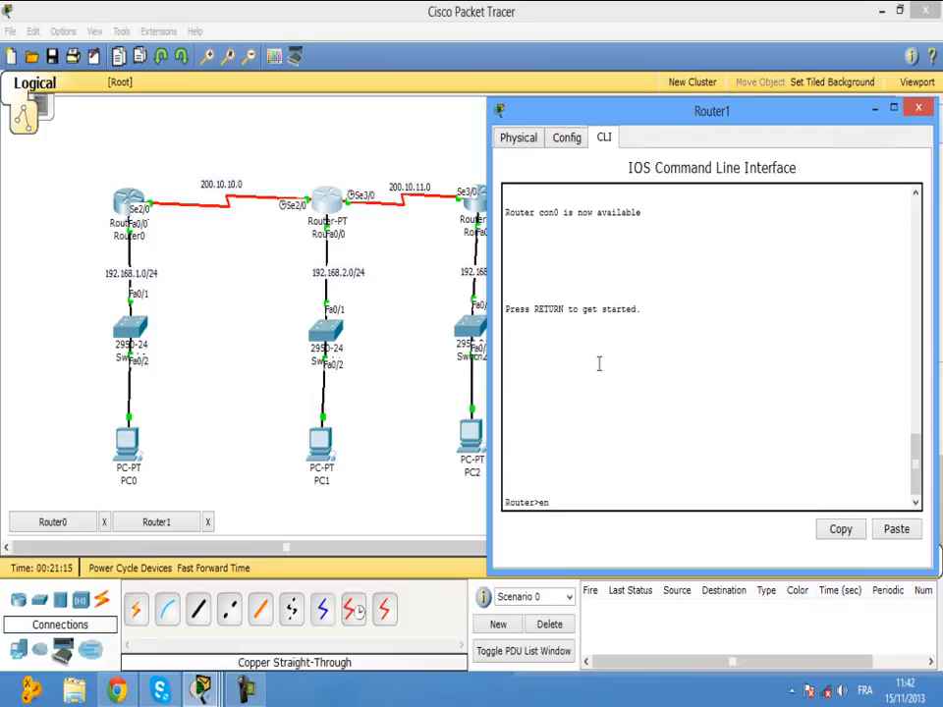
type("en")
key("Return")
type("conf")
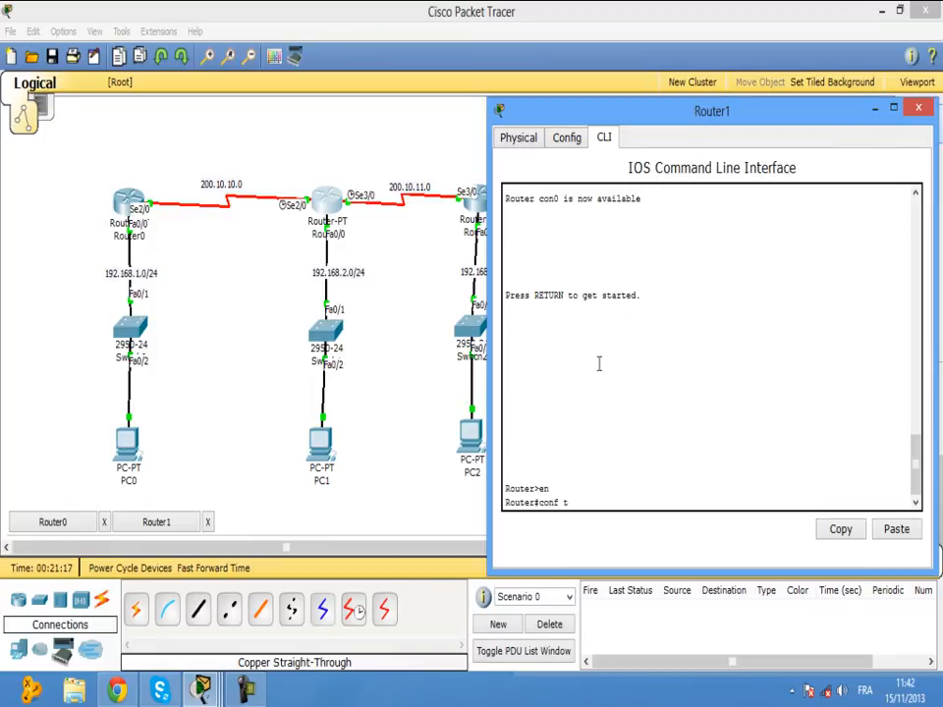
type(" t")
key("Return")
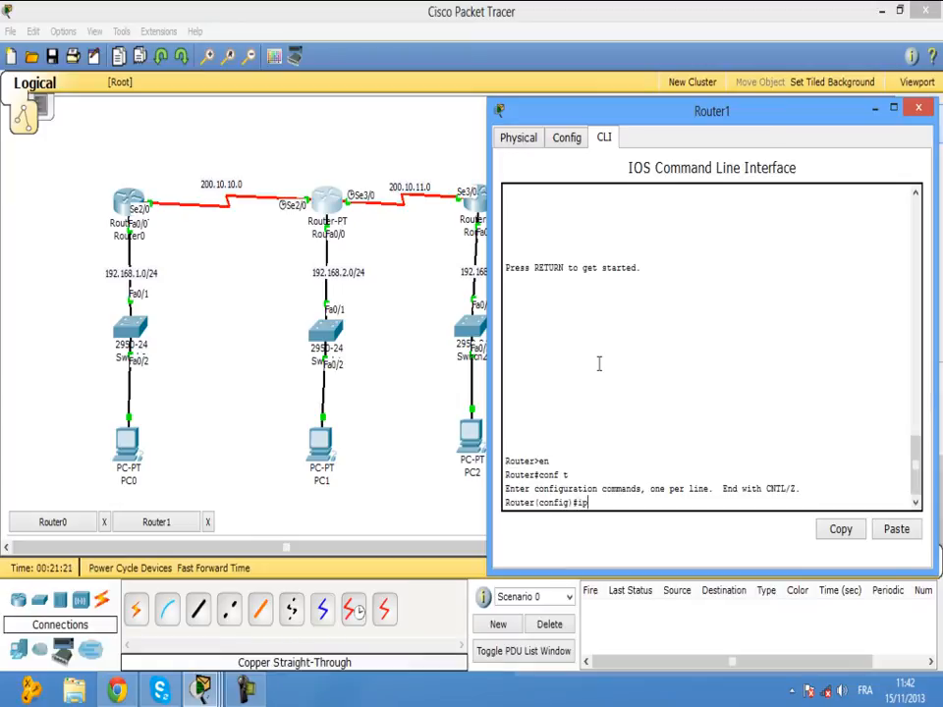
Add Router1's route: ip route 192.168.1.0 255.255.255.0 200.10.10.0.
type("ip route")
key("BackSpace")
key("BackSpace")
type("192.168.1.0")
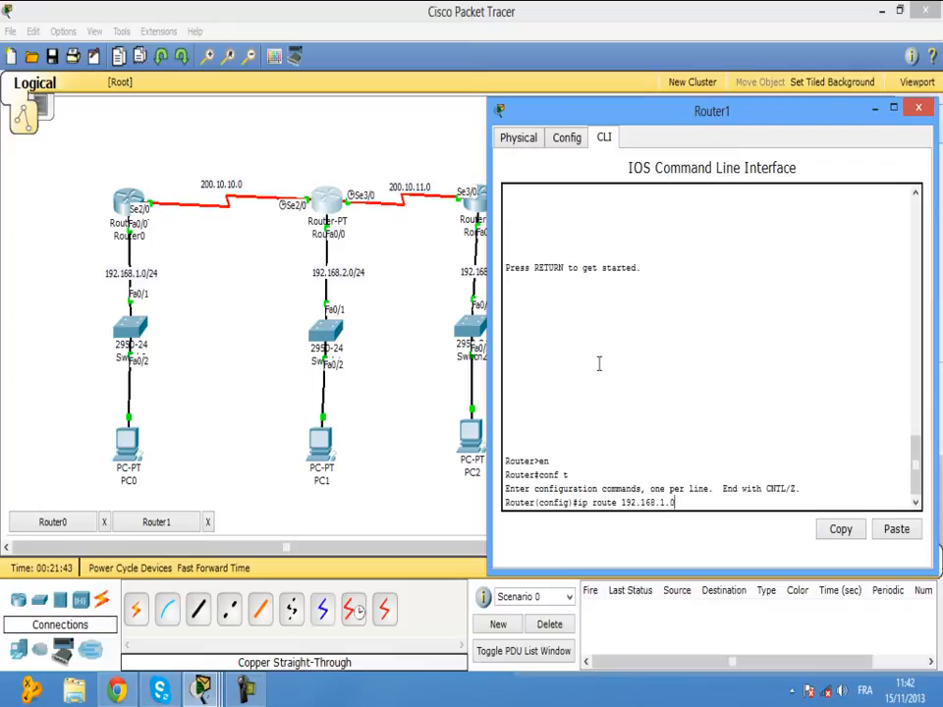
type("255.255.255.0")
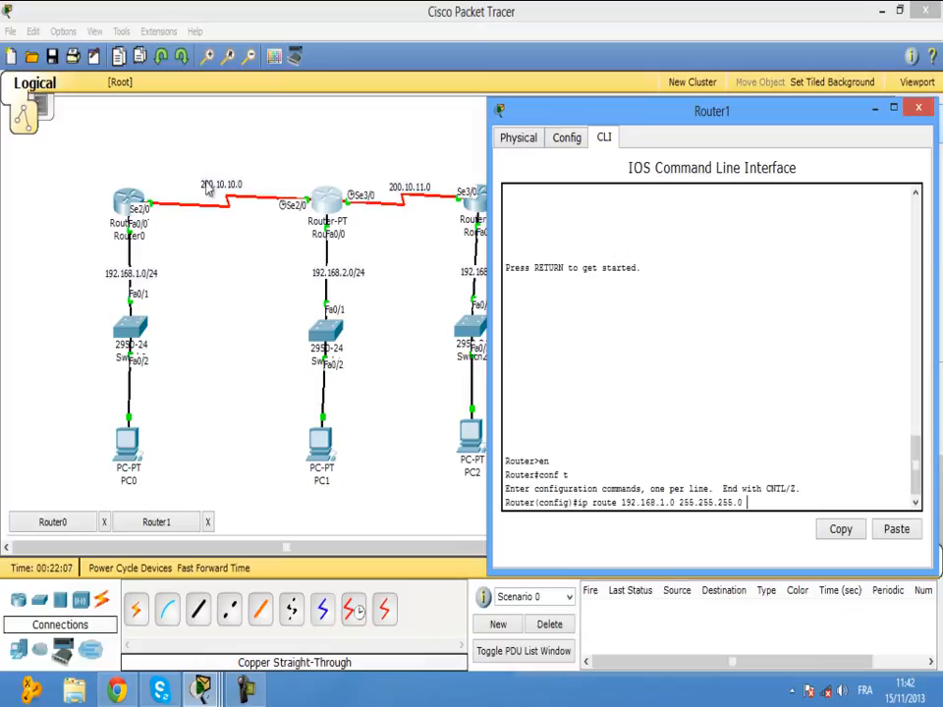
type("2")
type("00.20")
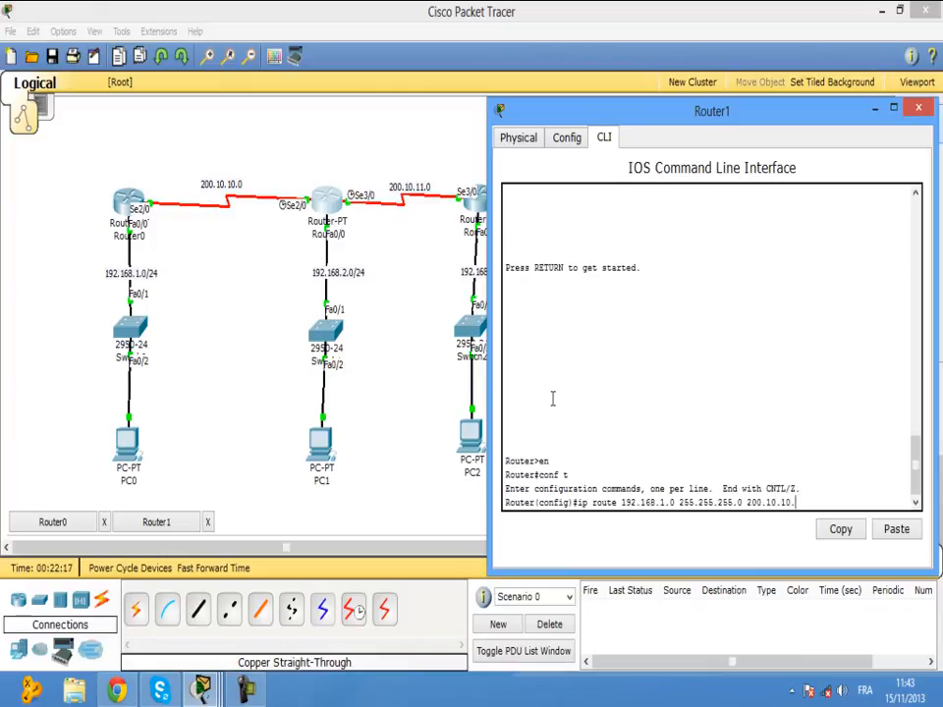
type("0")
key("Return")
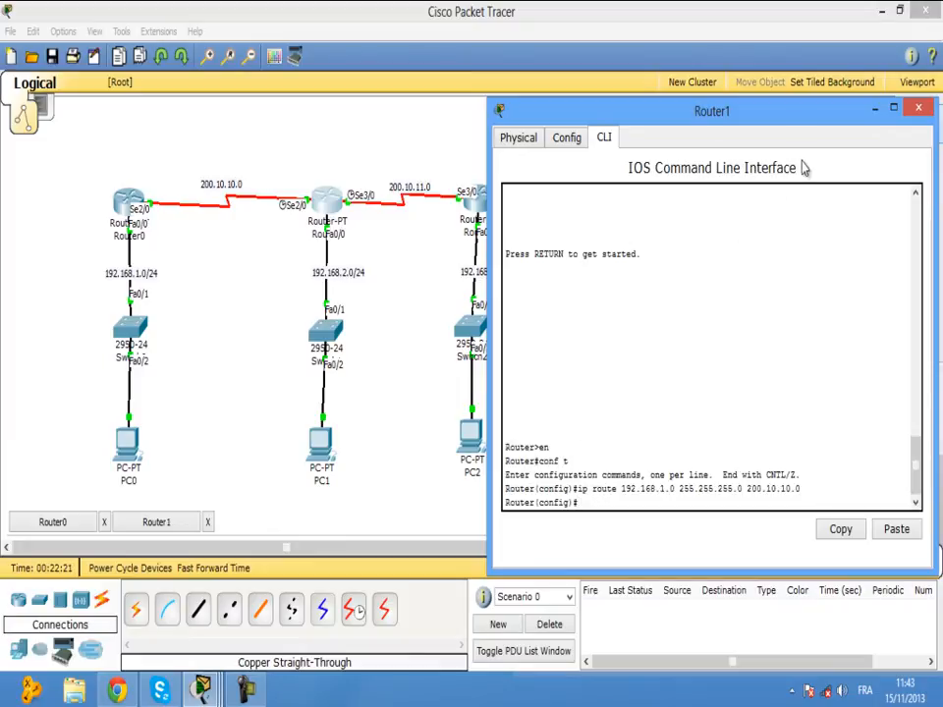
Add Router1's route to 192.168.3.0 255.255.255.0 via next hop 200.10.11.0.
left_click_drag(800, 118, 299, 243)
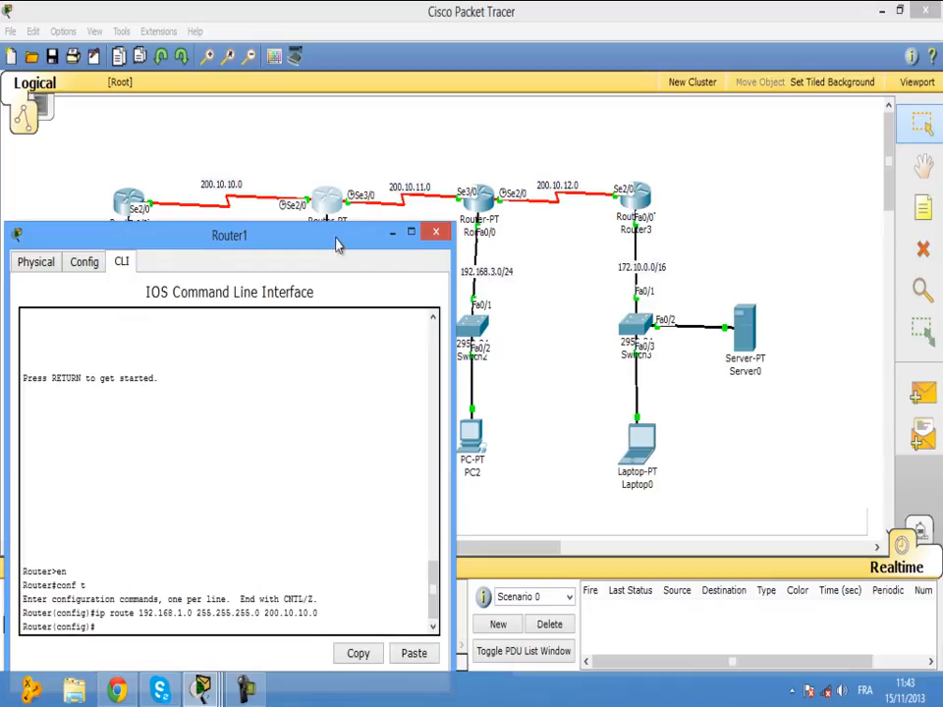
key("Up")
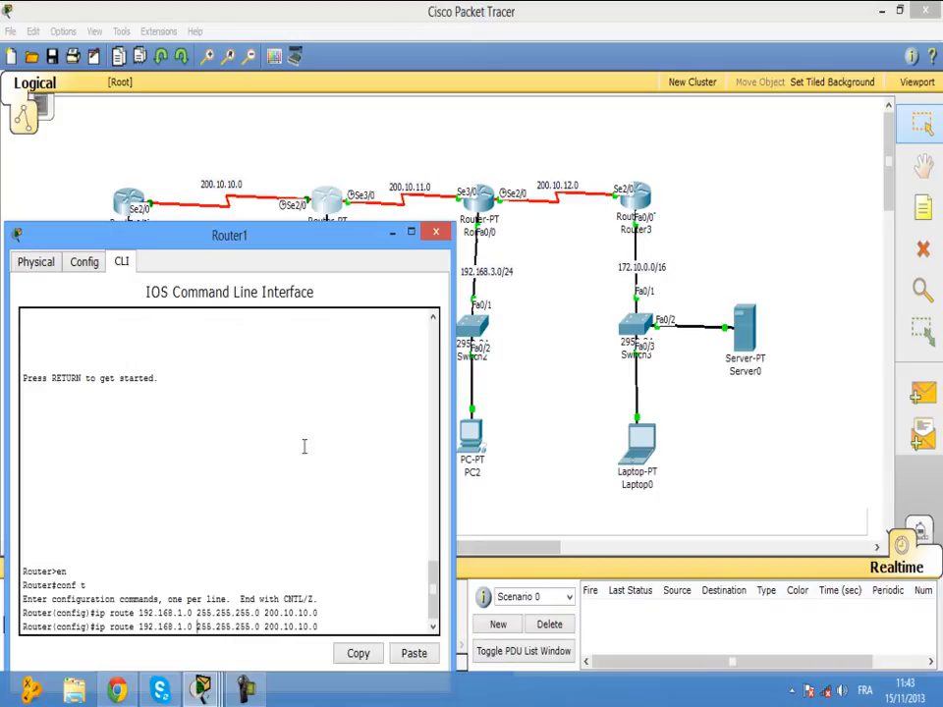
key("BackSpace")
type("3")
key("BackSpace")
key("BackSpace")
key("BackSpace")
key("BackSpace")
type("200")
type("/20")
key("BackSpace")
key("BackSpace")
key("BackSpace")
type(".10.")
key("Return")
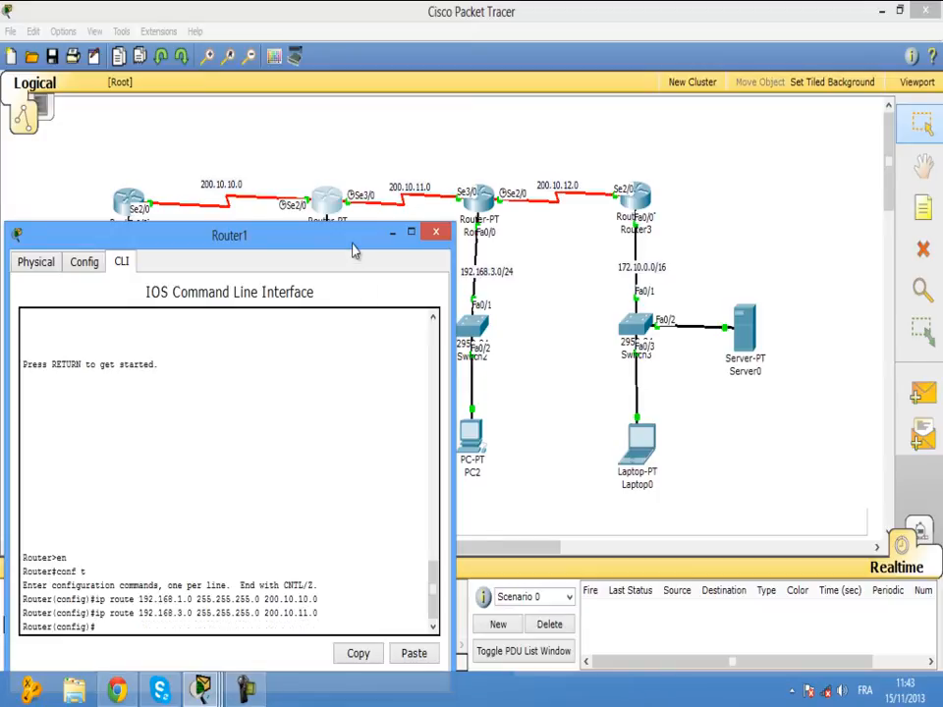
Reposition Router1's window and check the 200.10.11.0 next hop in the command history.
left_click_drag(353, 241, 353, 273)
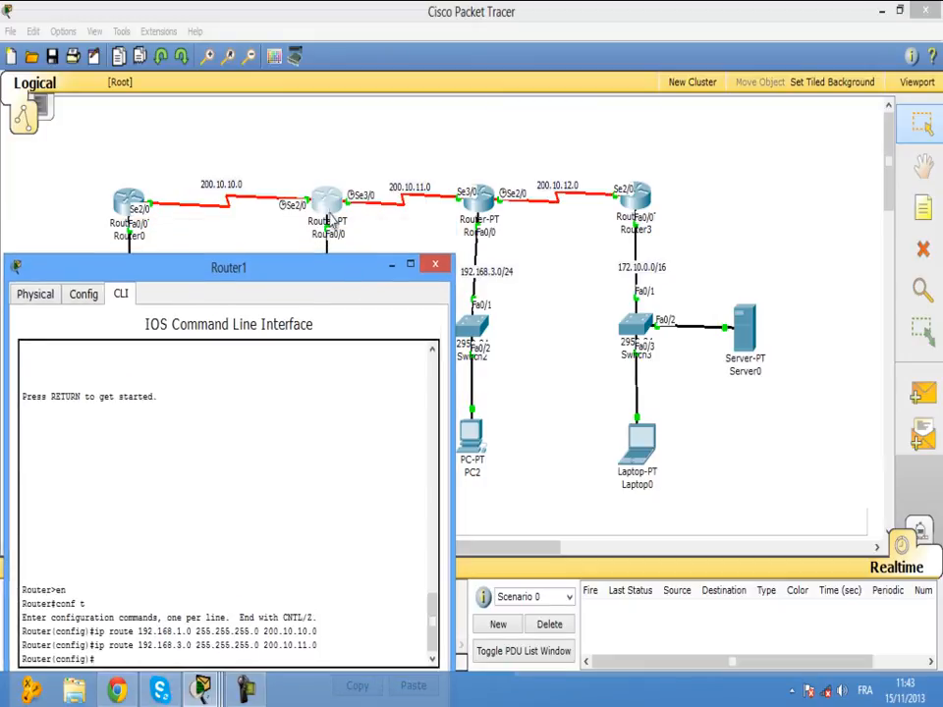
left_click_drag(363, 271, 331, 384)
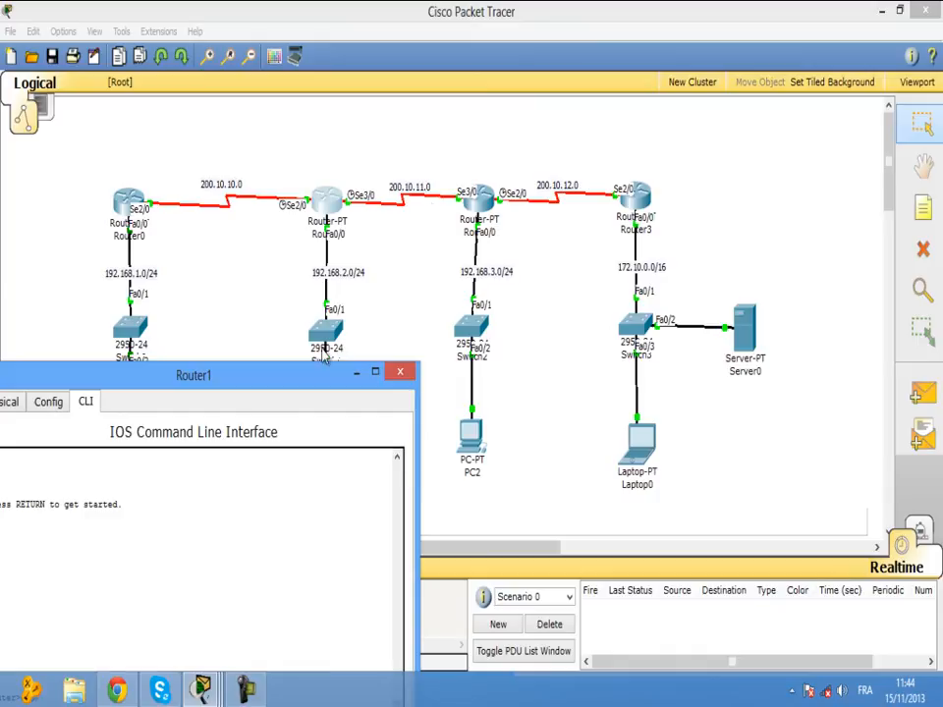
left_click_drag(300, 376, 409, 249)
left_click_drag(335, 624, 390, 626)
left_click(406, 625)
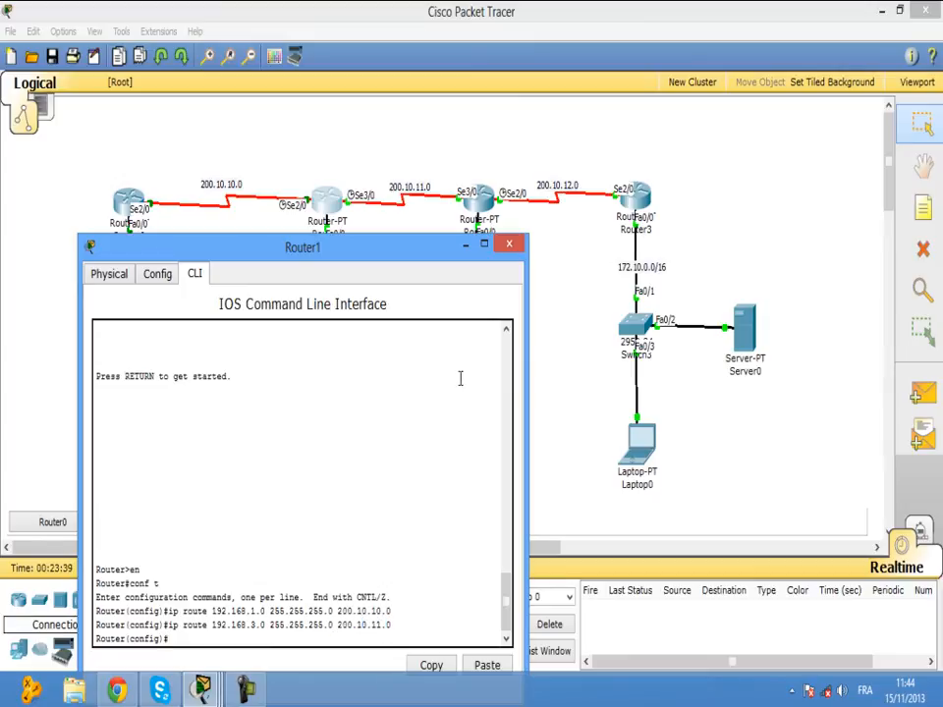
left_click_drag(422, 255, 404, 241)
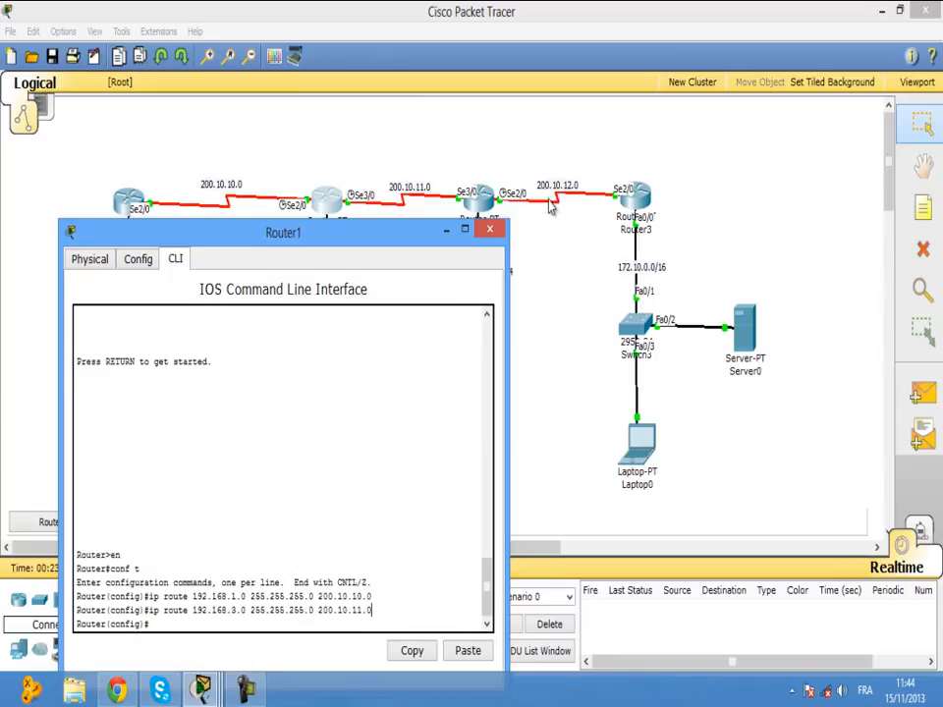
Add Router1's route to 200.10.12.0 255.255.255.252 via 200.10.11.0.
key("Up")
key("Left")
key("Left")
key("Left")
key("Left")
key("Left")
key("Left")
key("Left")
key("Left")
key("Left")
key("Left")
key("Left")
key("Left")
key("Left")
key("Left")
key("BackSpace")
key("BackSpace")
key("BackSpace")
key("BackSpace")
key("BackSpace")
key("BackSpace")
key("BackSpace")
key("BackSpace")
key("BackSpace")
key("BackSpace")
key("BackSpace")
type("200.10.12.")
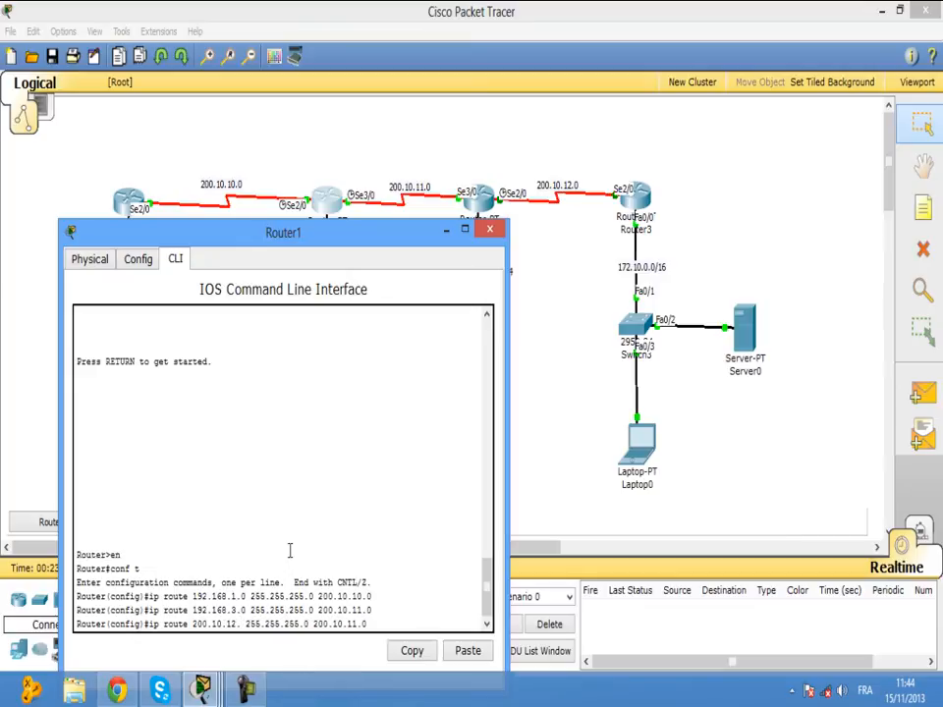
type("0")
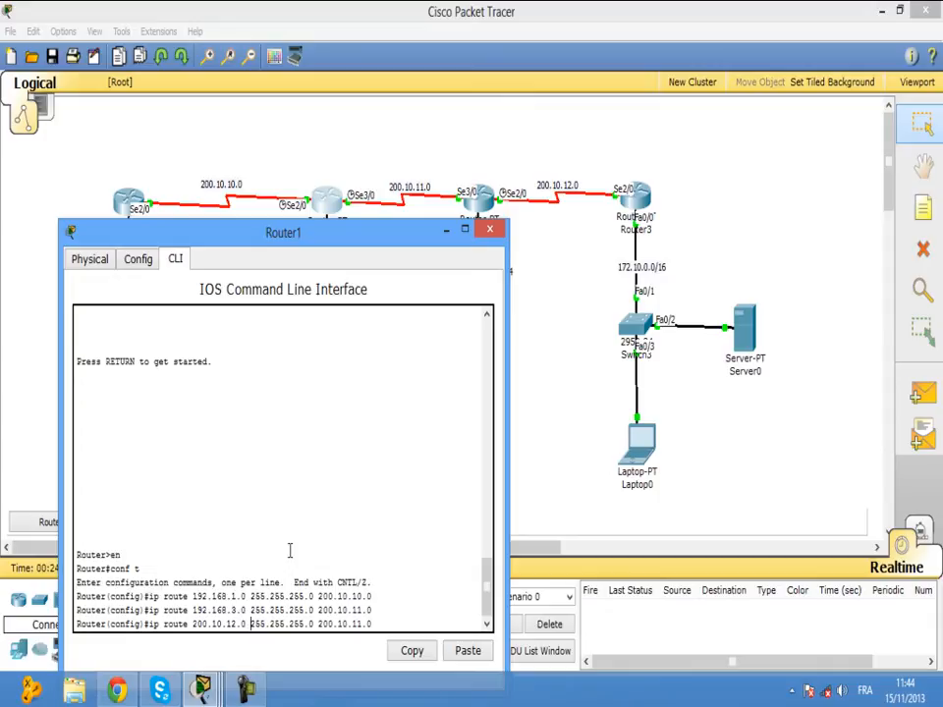
key("BackSpace")
type("252")
key("Return")
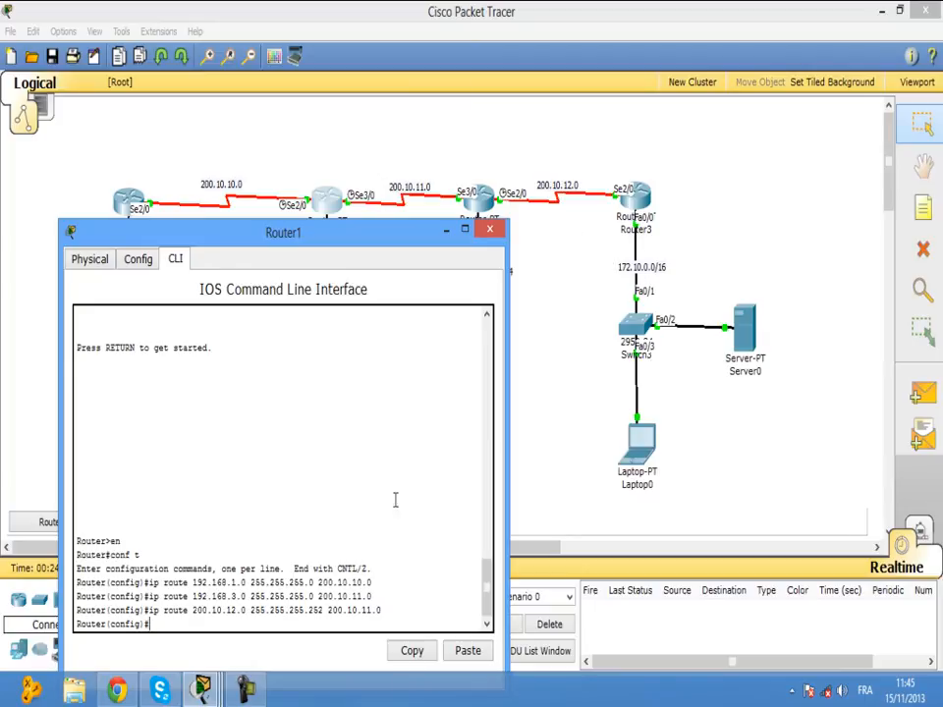
Add Router1's route to 172.10.0.0 255.255.0.0 via 200.10.11.0.
key("Up")
key("Up")
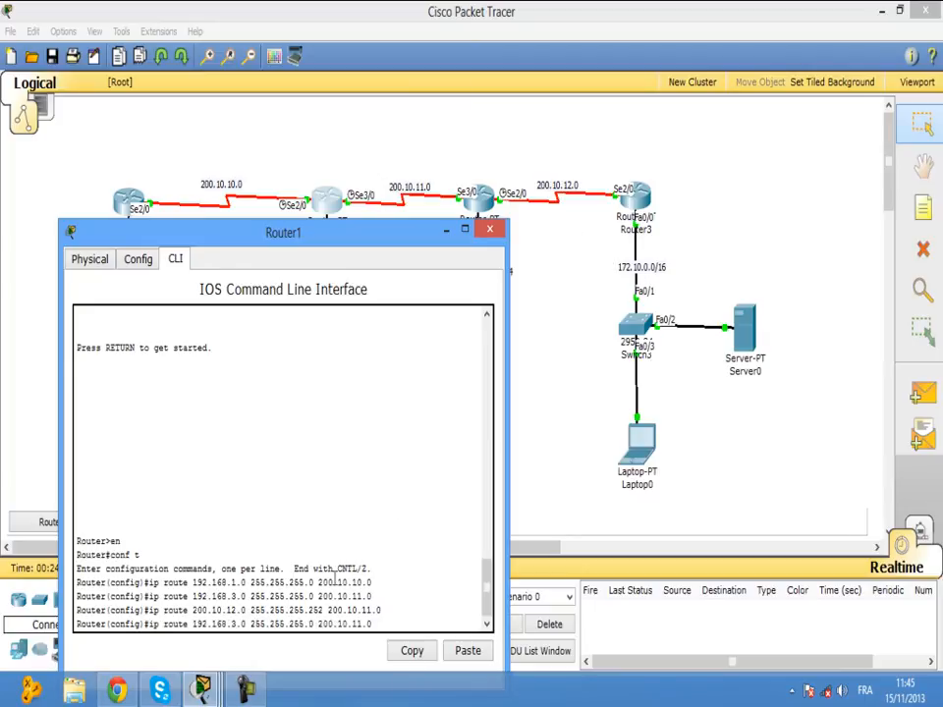
key("Left")
key("Left")
key("BackSpace")
type("7")
key("BackSpace")
key("BackSpace")
type("0")
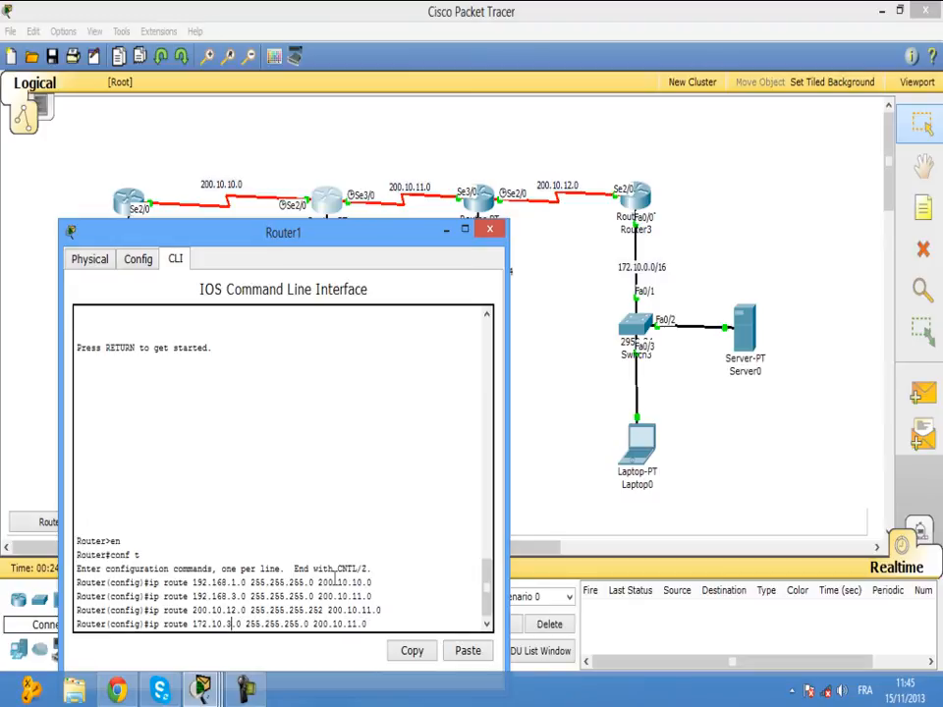
key("BackSpace")
type("0")
key("BackSpace")
key("BackSpace")
key("BackSpace")
type("0")
key("Return")
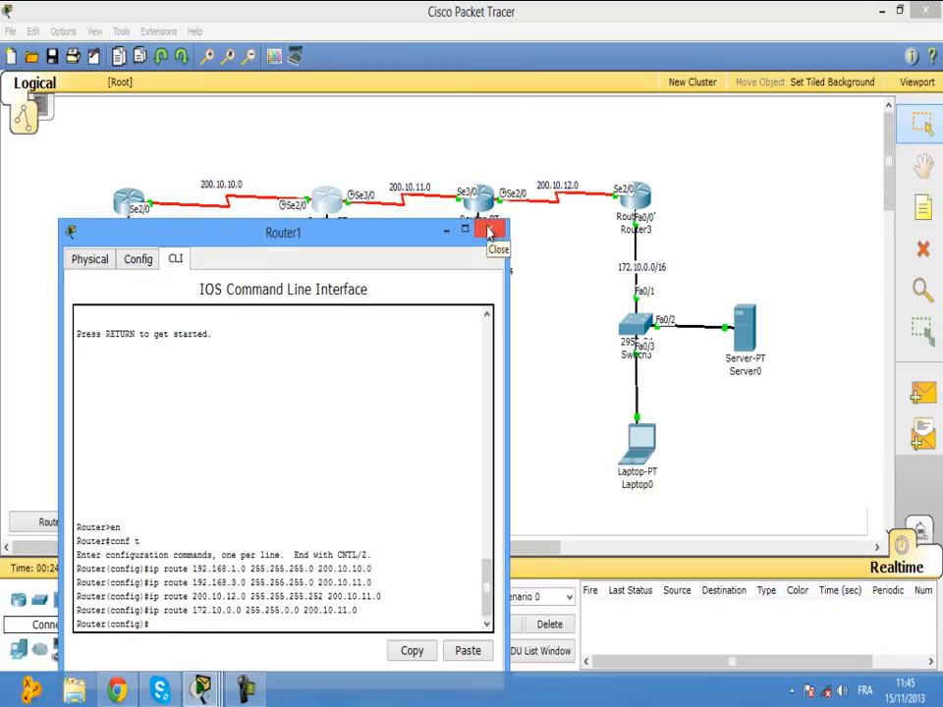
left_click_drag(415, 233, 478, 384)
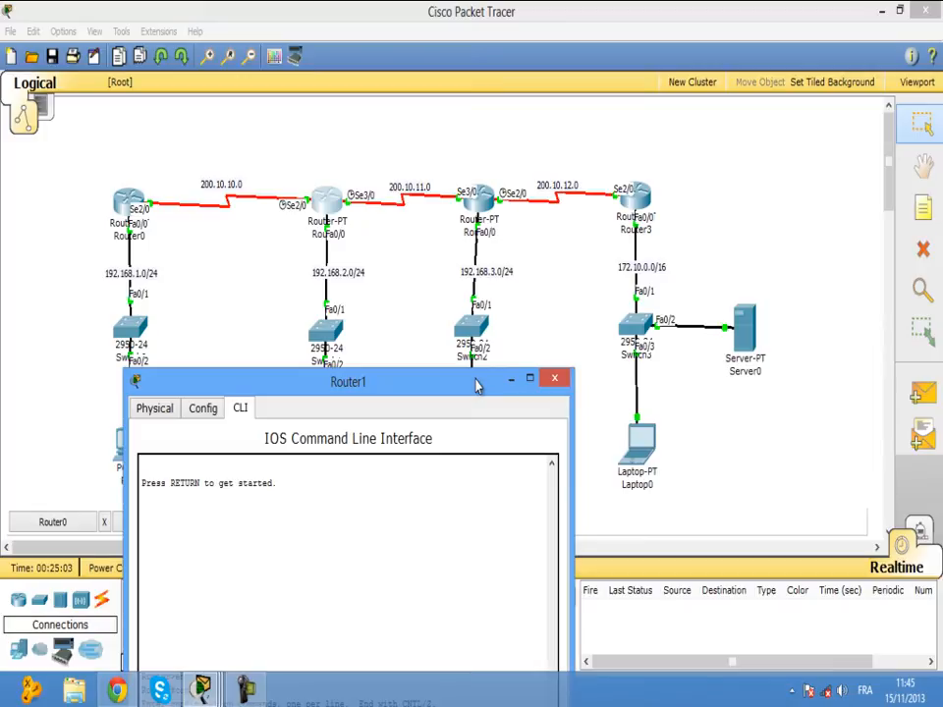
left_click_drag(475, 384, 803, 116)
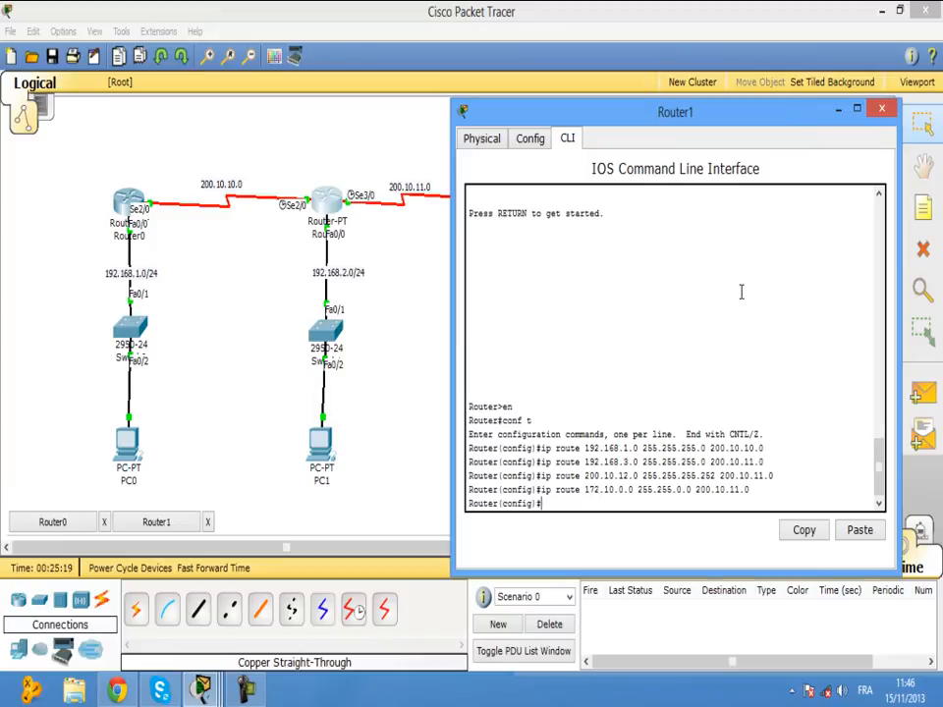
left_click_drag(767, 121, 757, 164)
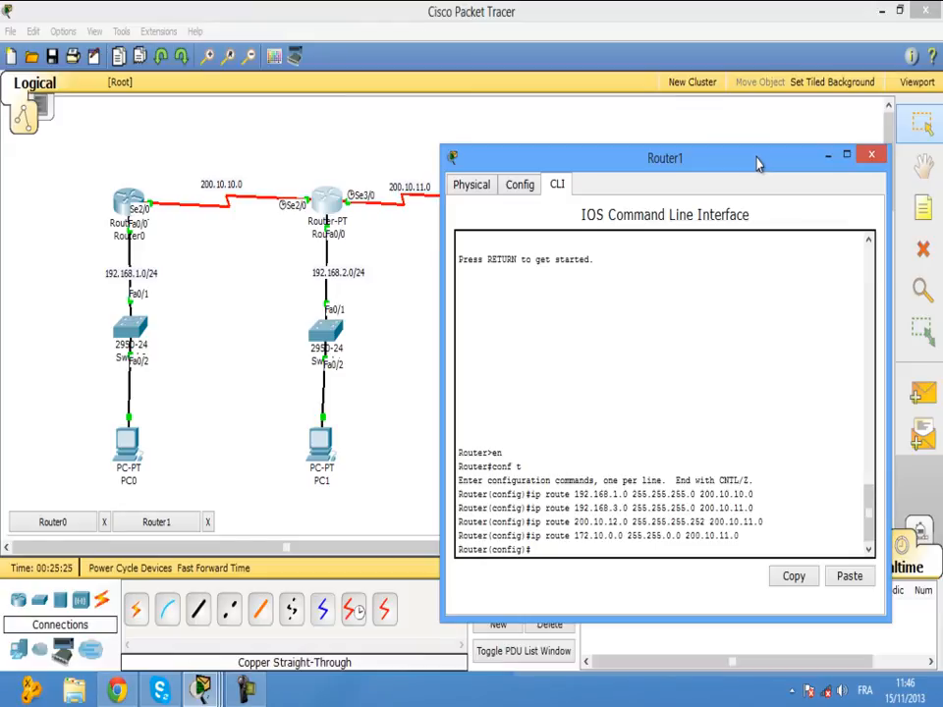
left_click(126, 205)
left_click(126, 206)
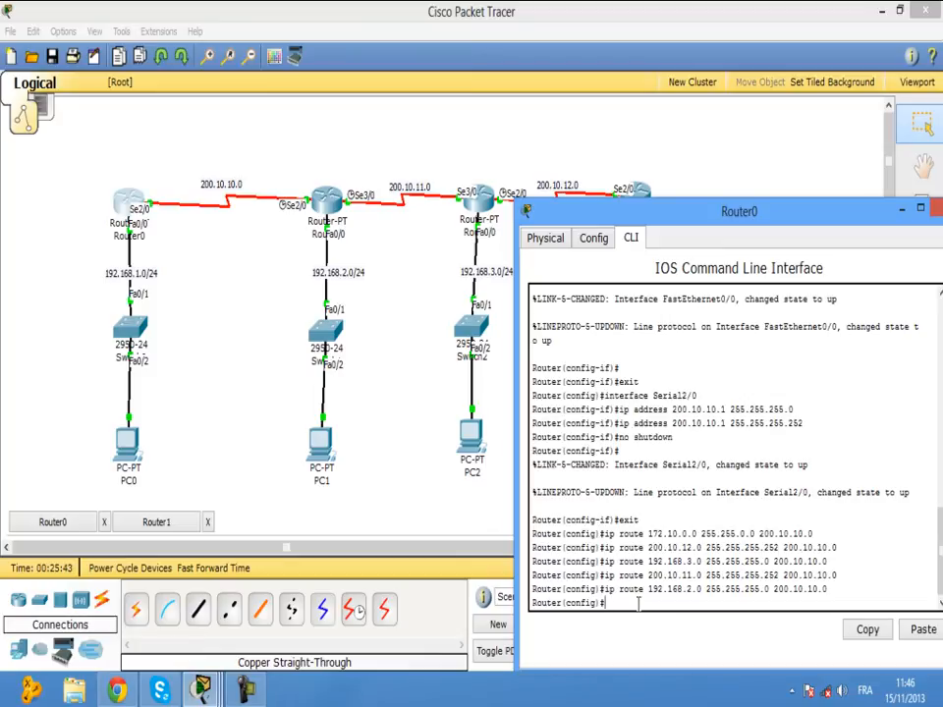
key("Up")
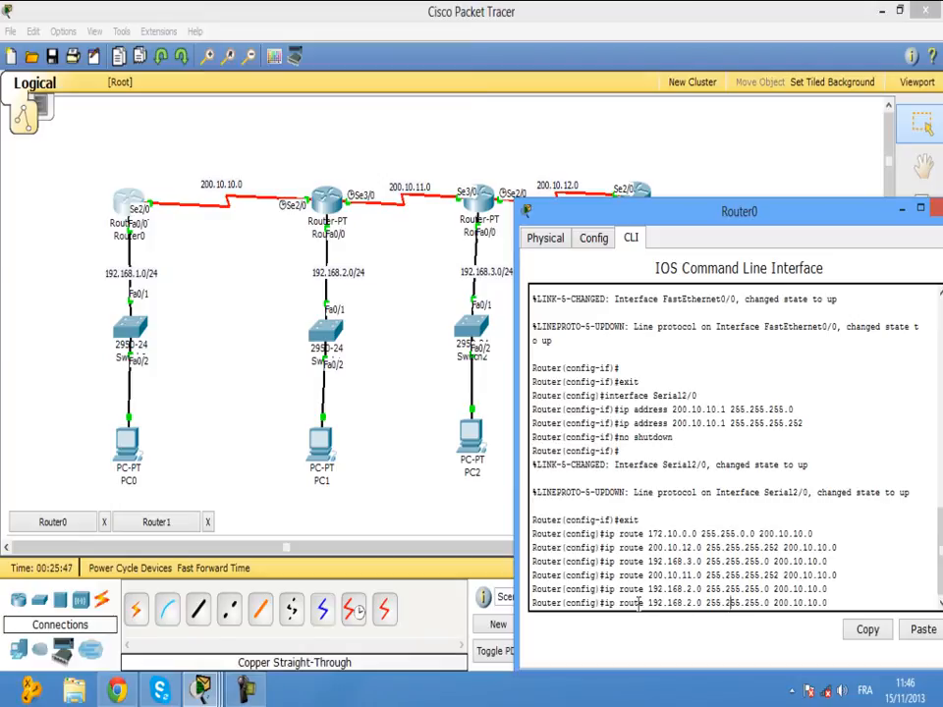
key("BackSpace")
key("BackSpace")
key("BackSpace")
key("BackSpace")
key("BackSpace")
key("BackSpace")
key("BackSpace")
key("BackSpace")
key("BackSpace")
key("BackSpace")
key("BackSpace")
key("BackSpace")
key("BackSpace")
key("BackSpace")
key("BackSpace")
key("BackSpace")
key("BackSpace")
key("BackSpace")
key("BackSpace")
key("BackSpace")
key("BackSpace")
key("BackSpace")
key("BackSpace")
key("BackSpace")
key("BackSpace")
key("BackSpace")
key("BackSpace")
key("BackSpace")
key("BackSpace")
key("BackSpace")
key("BackSpace")
key("BackSpace")
key("BackSpace")
key("BackSpace")
key("BackSpace")
key("BackSpace")
key("BackSpace")
key("BackSpace")
key("BackSpace")
key("BackSpace")
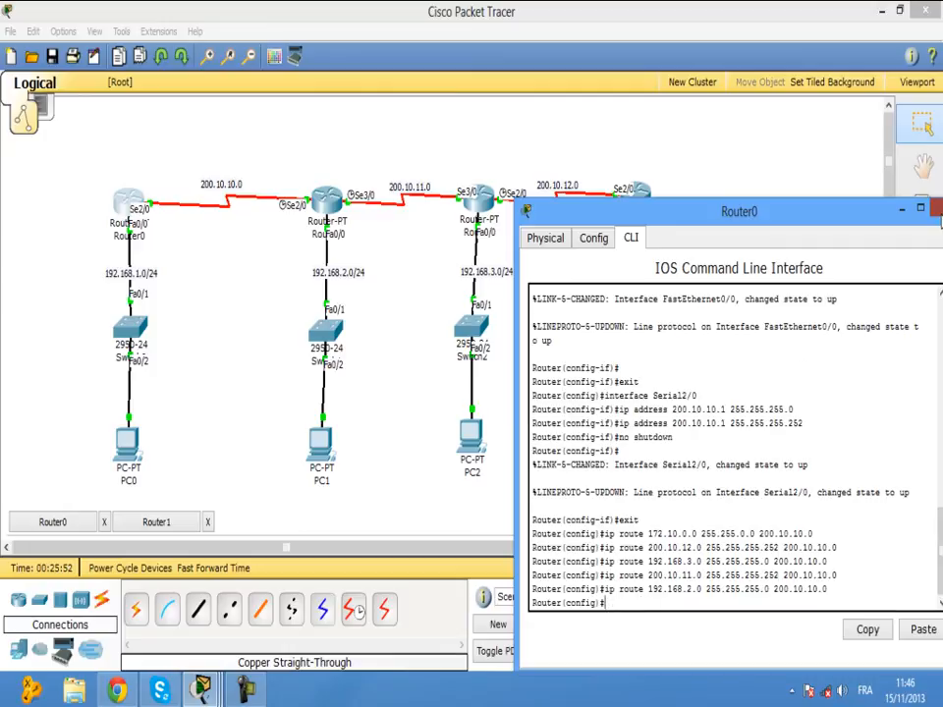
left_click(936, 210)
left_click(329, 203)
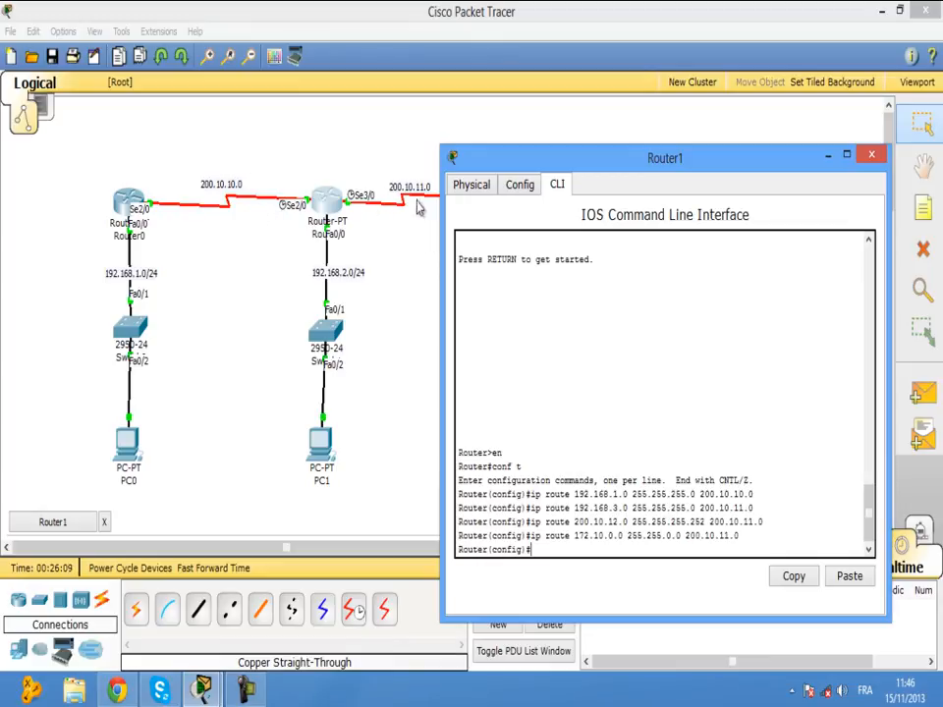
Close Router1's console and minimize Router2's window to show the full topology.
left_click(871, 156)
left_click(478, 199)
left_click_drag(368, 131, 776, 134)
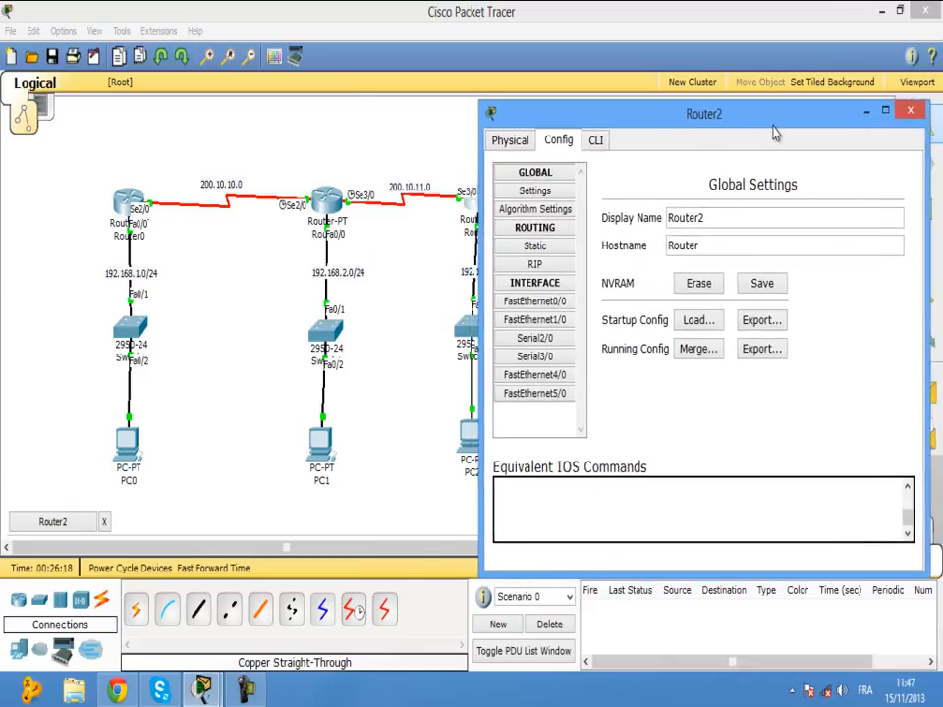
left_click(867, 111)
Send a successful test packet from PC1 to PC0, then open Router2's CLI.
left_click(922, 394)
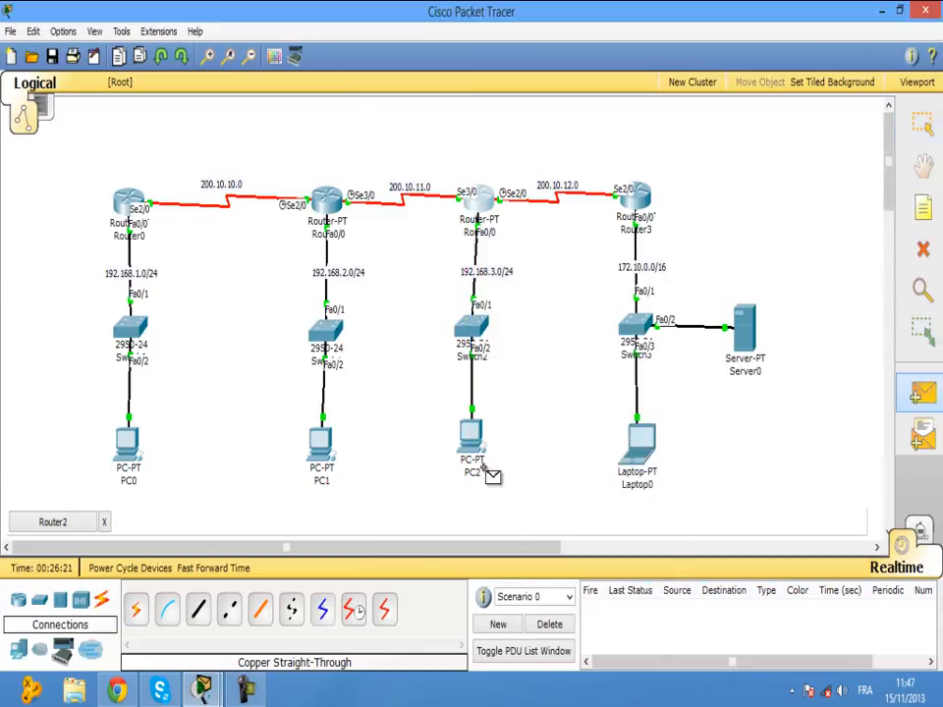
left_click(325, 446)
left_click(132, 447)
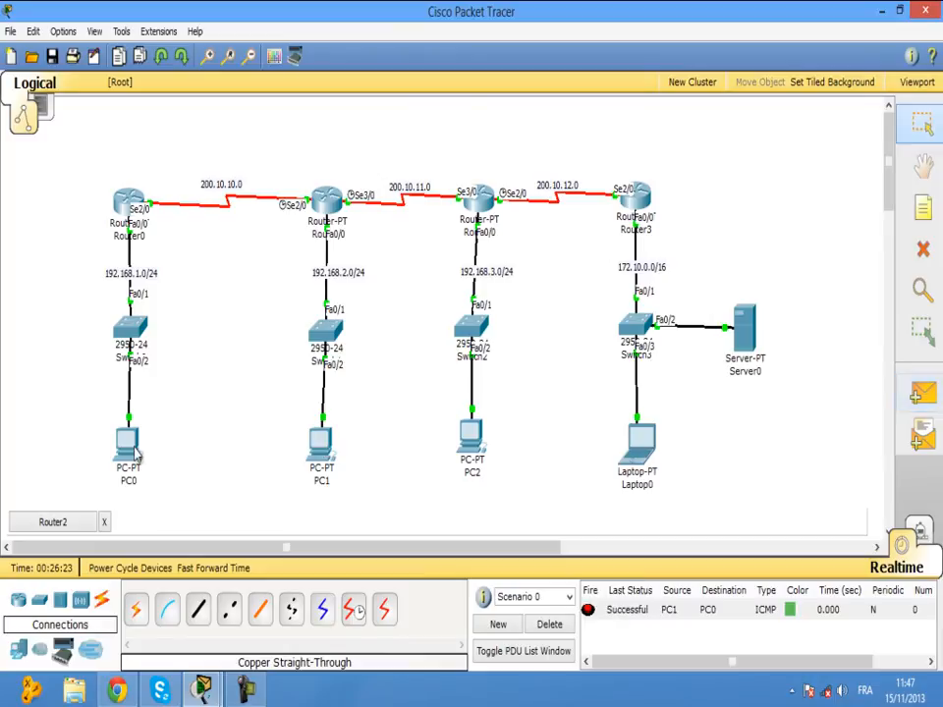
left_click(550, 625)
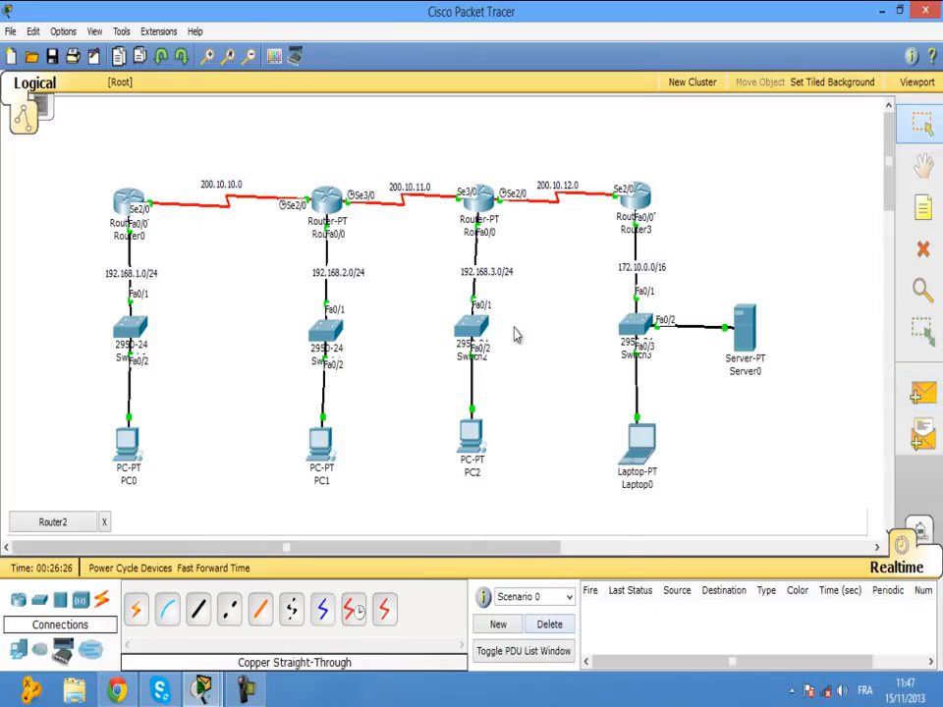
left_click(478, 199)
left_click(595, 140)
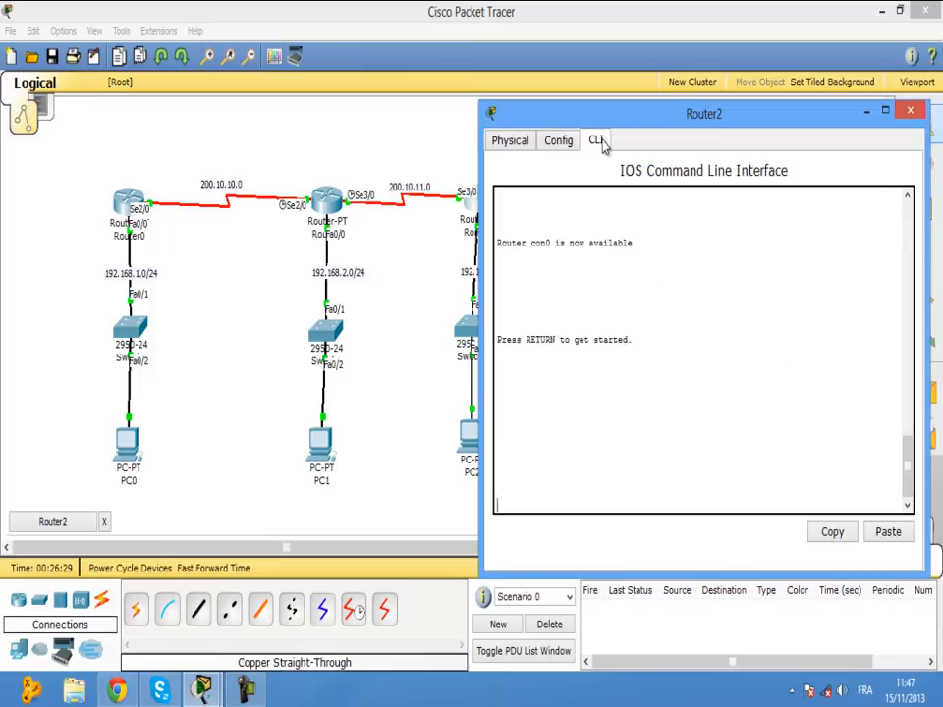
On Router2, enter EN and CONF T, then IP ROUTE 192.168.1.0 255.255.255.0 200.10.11.0.
key("Return")
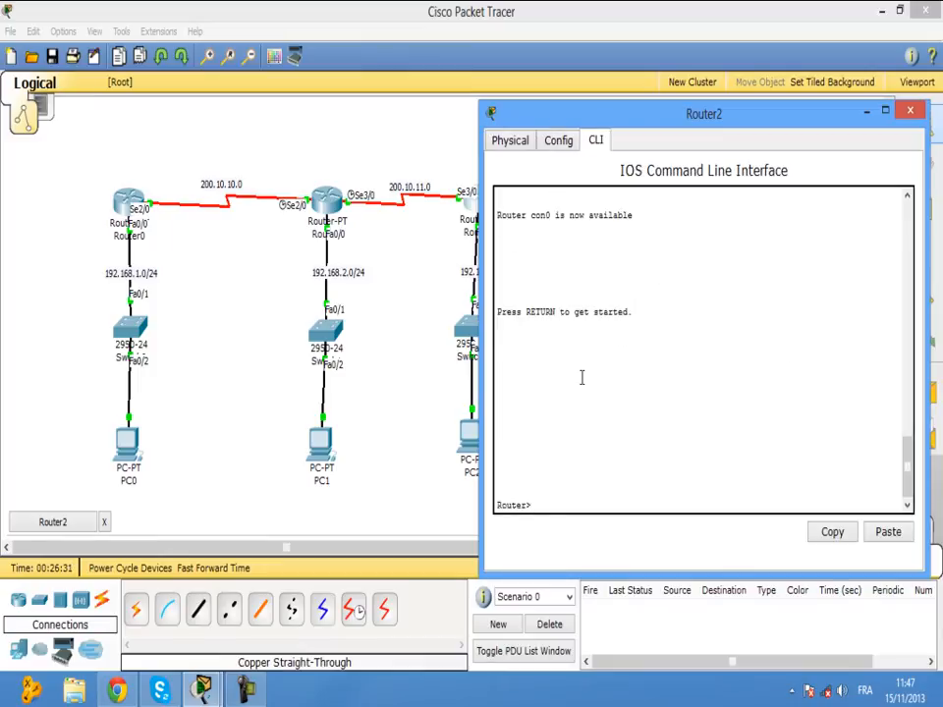
type("EN")
key("Return")
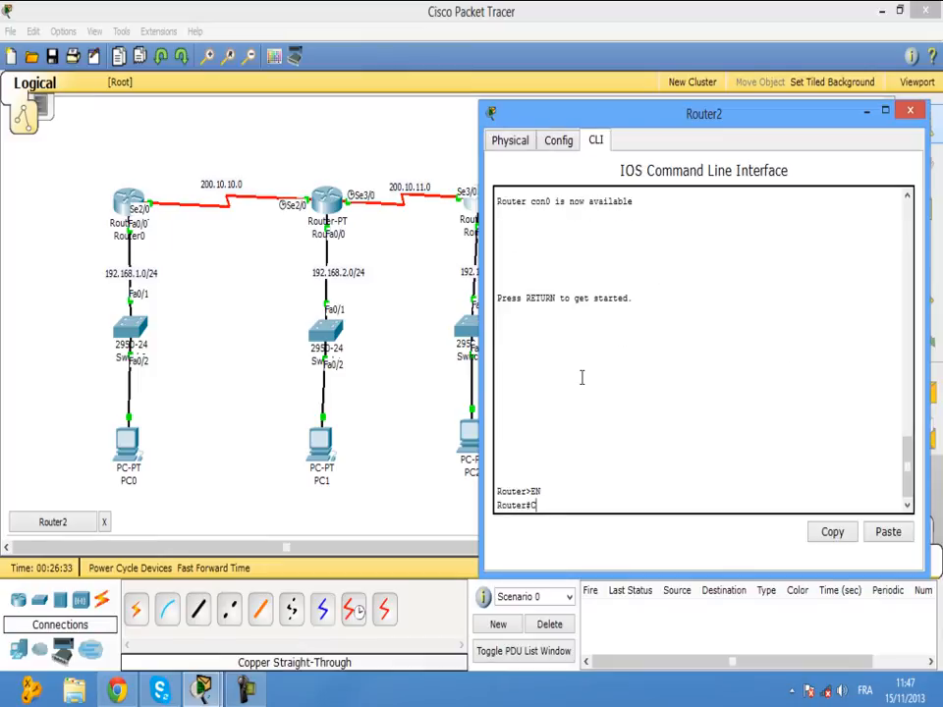
type("CONF T")
key("Return")
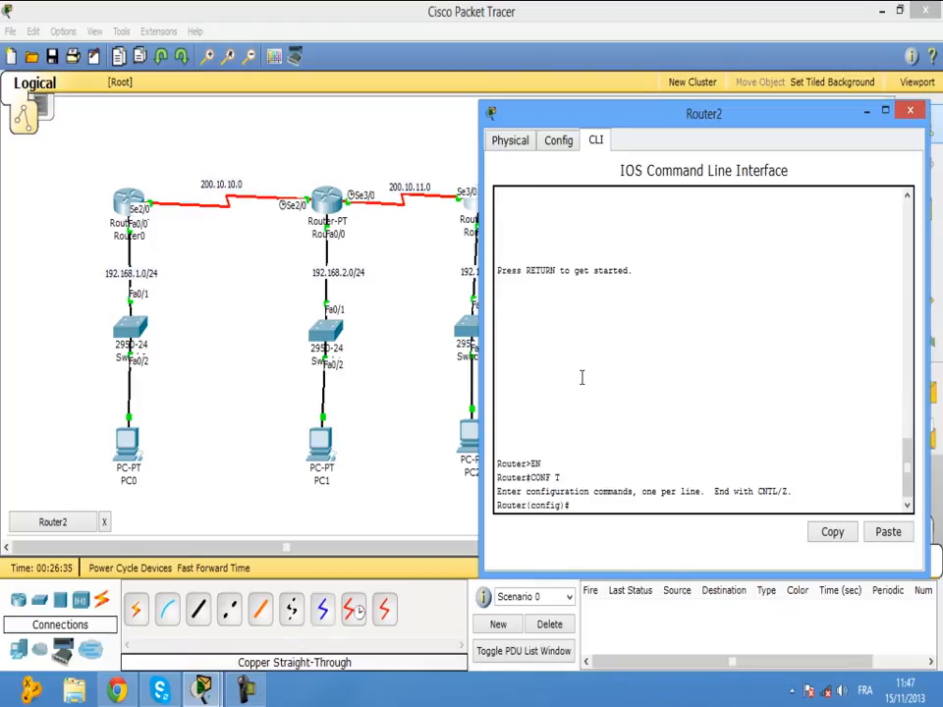
type("IP ROUTE")
left_click_drag(758, 117, 804, 246)
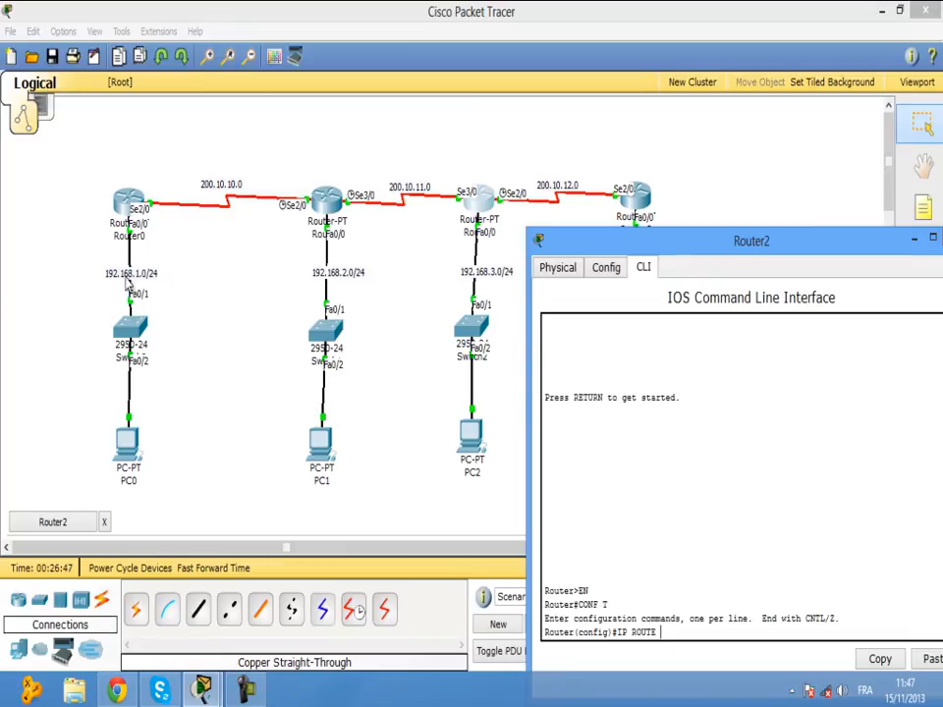
type("192.168")
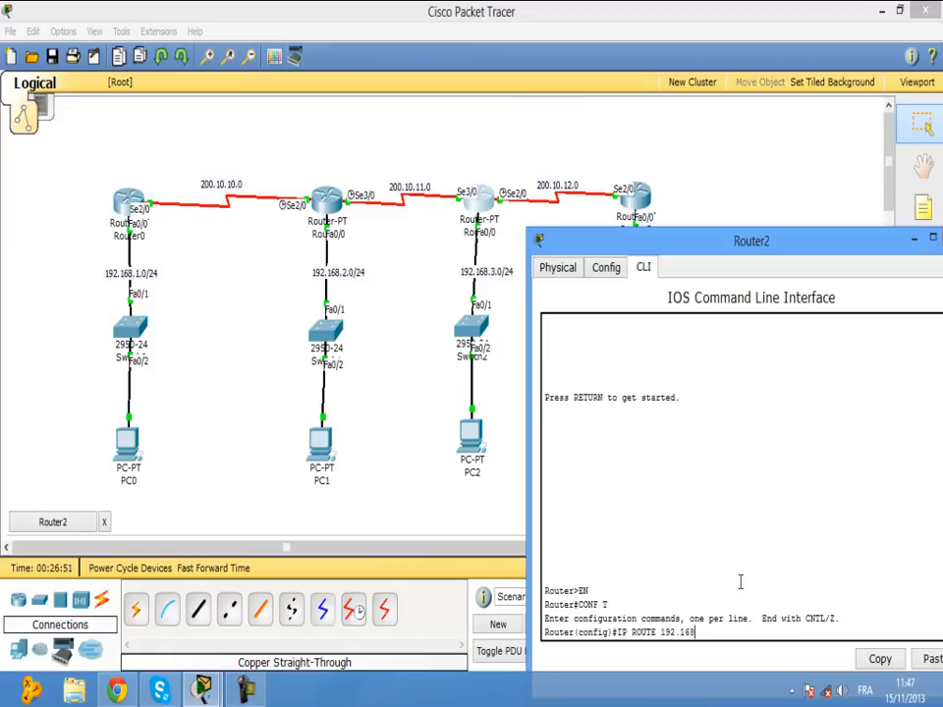
type(".1.0 255.255.255.0")
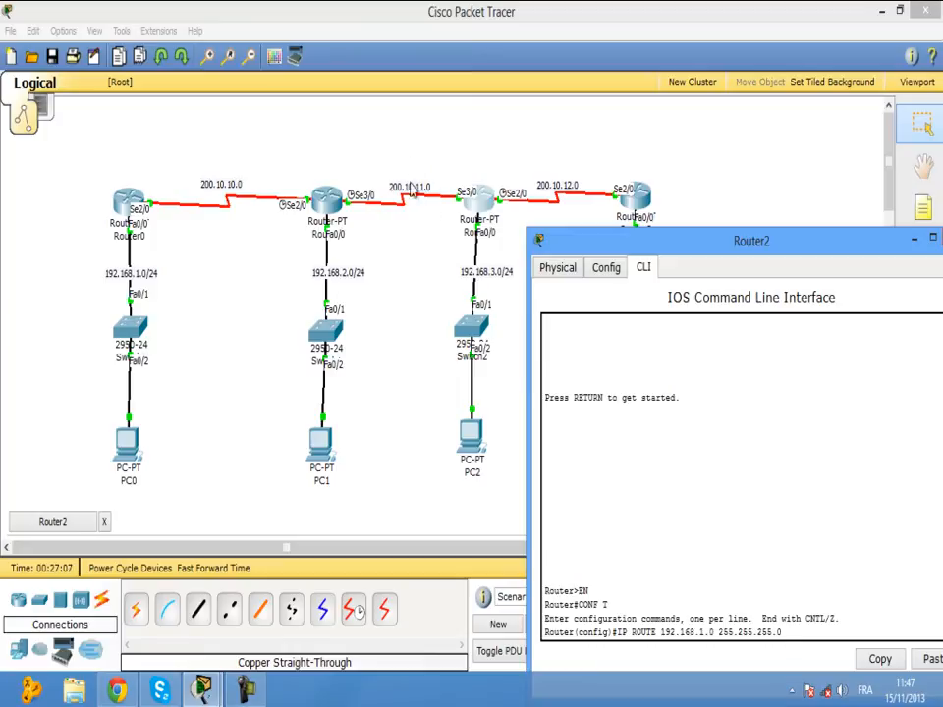
type("200.10.11.0")
key("Return")
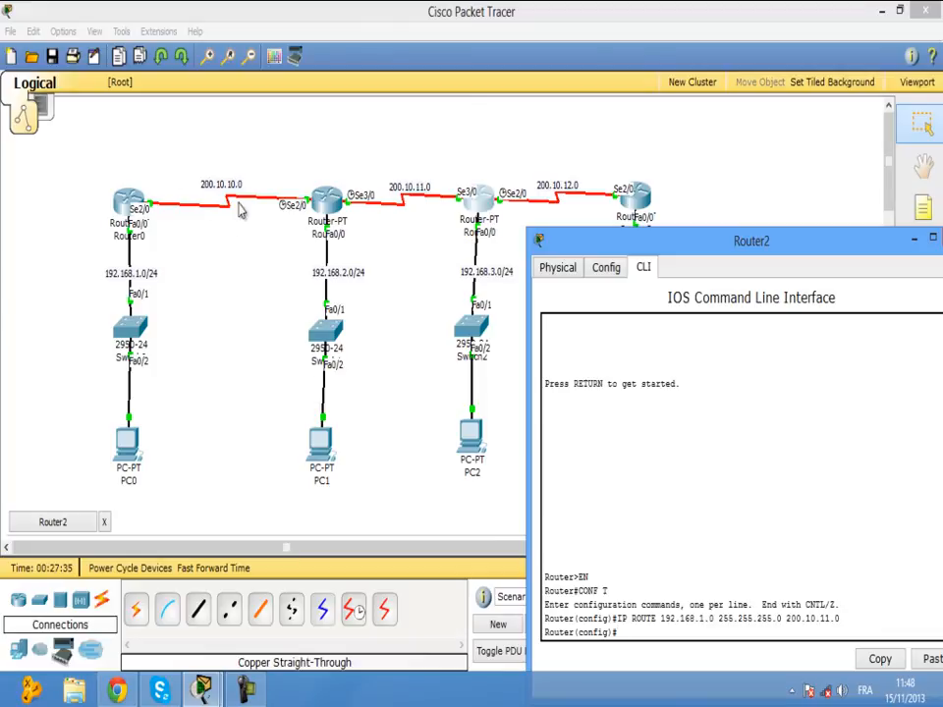
Add Router2's route to 200.10.10.0 255.255.255.252 via 200.10.11.0.
key("Up")
key("Left")
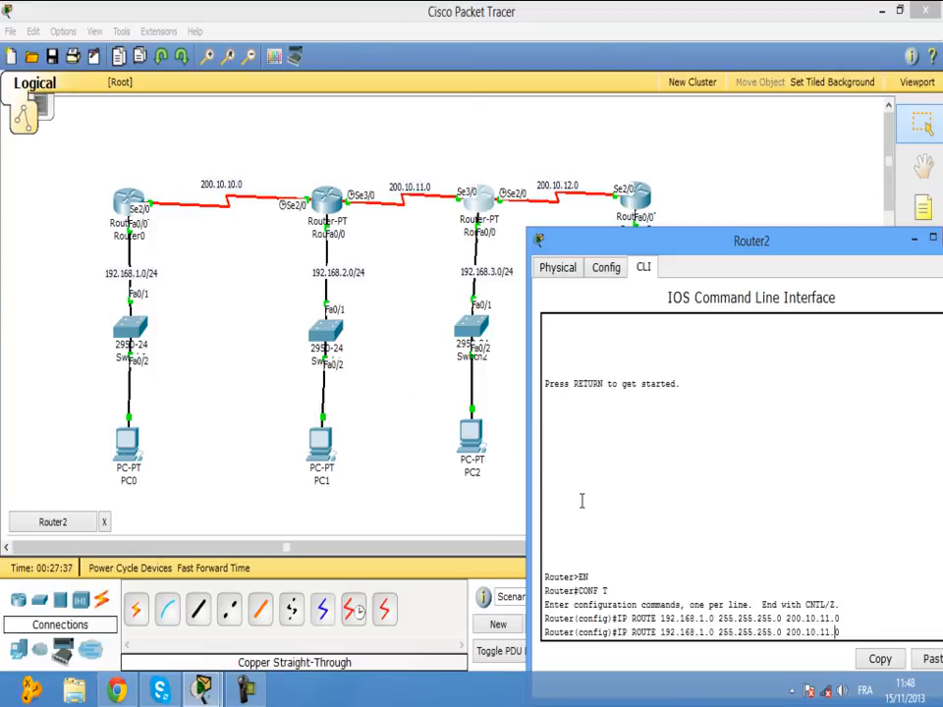
key("Left")
key("Left")
key("Left")
key("Left")
key("Left")
key("Left")
key("Left")
key("Left")
key("Left")
key("Left")
key("Left")
key("Left")
key("Left")
key("Left")
key("Left")
key("Left")
key("Left")
key("Left")
key("Left")
key("Left")
key("BackSpace")
key("BackSpace")
key("BackSpace")
key("BackSpace")
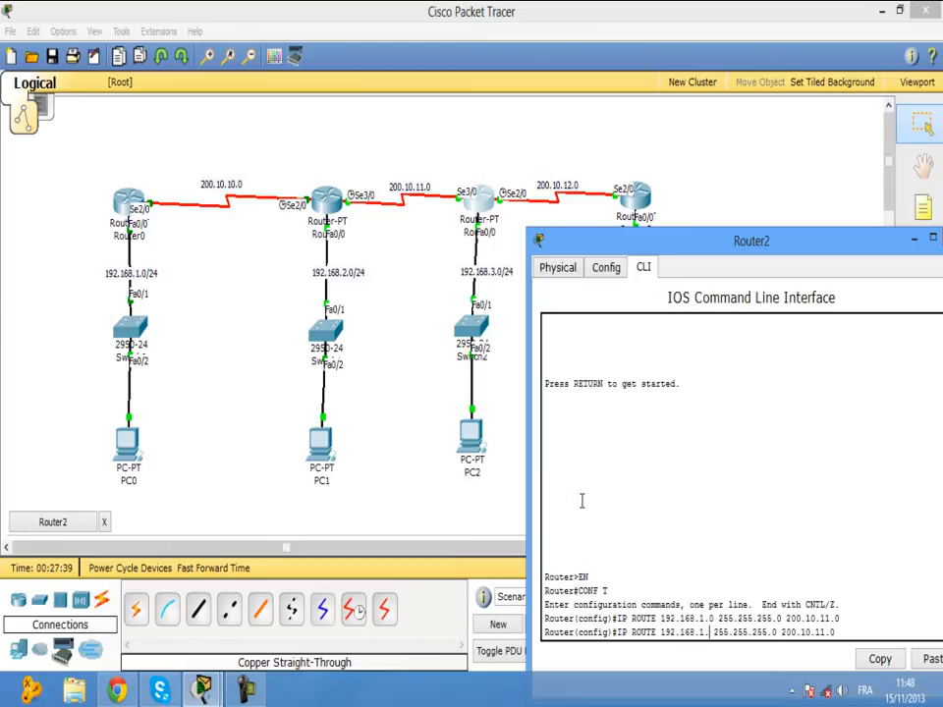
key("BackSpace")
key("BackSpace")
key("BackSpace")
key("BackSpace")
key("BackSpace")
key("BackSpace")
key("BackSpace")
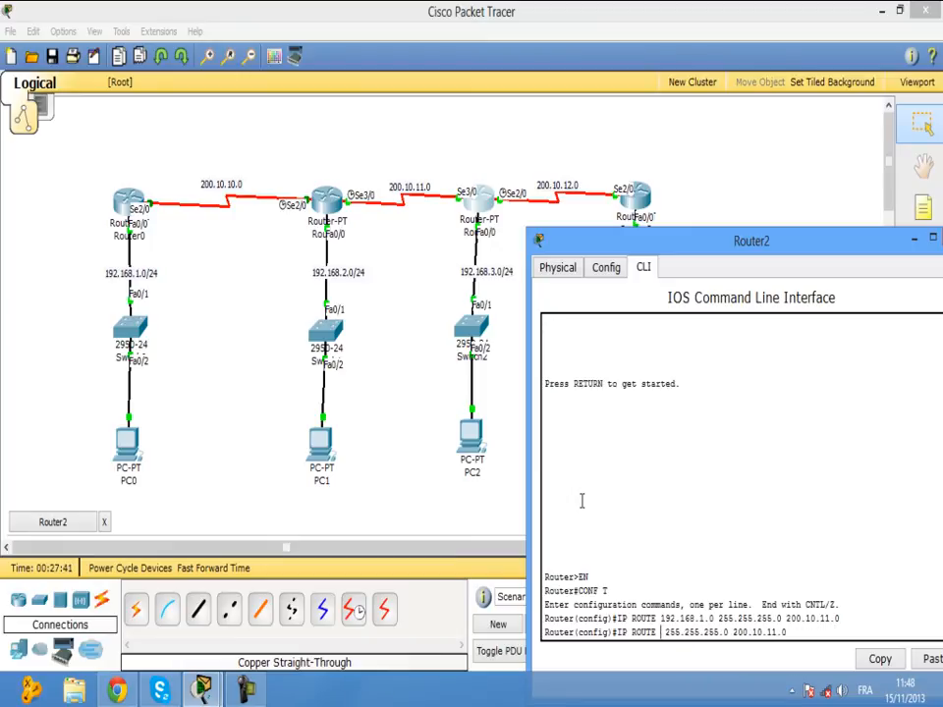
type("200.")
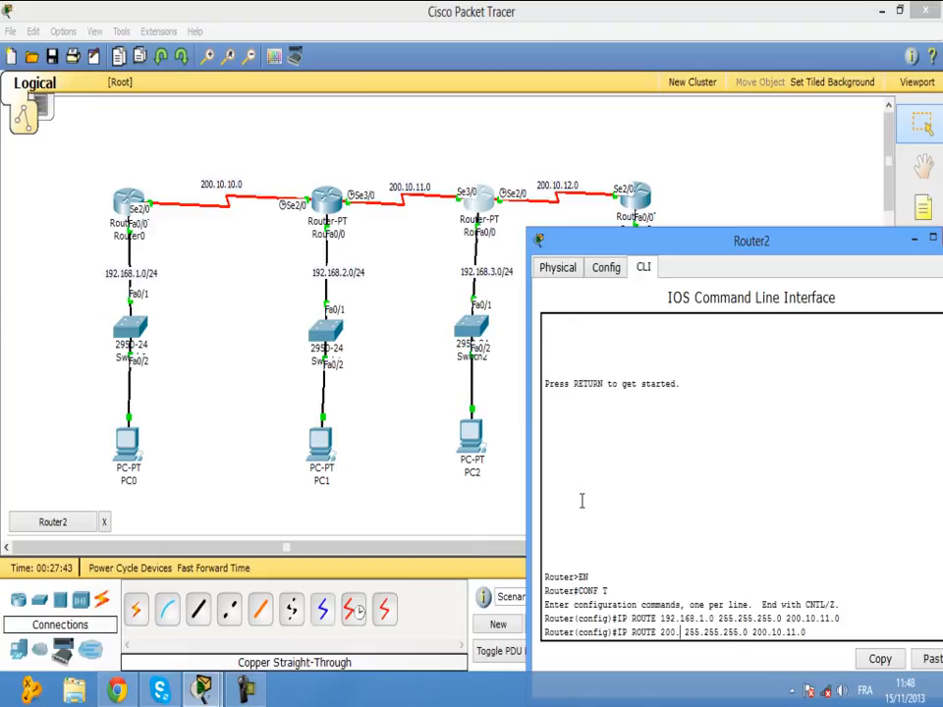
type("10.10.")
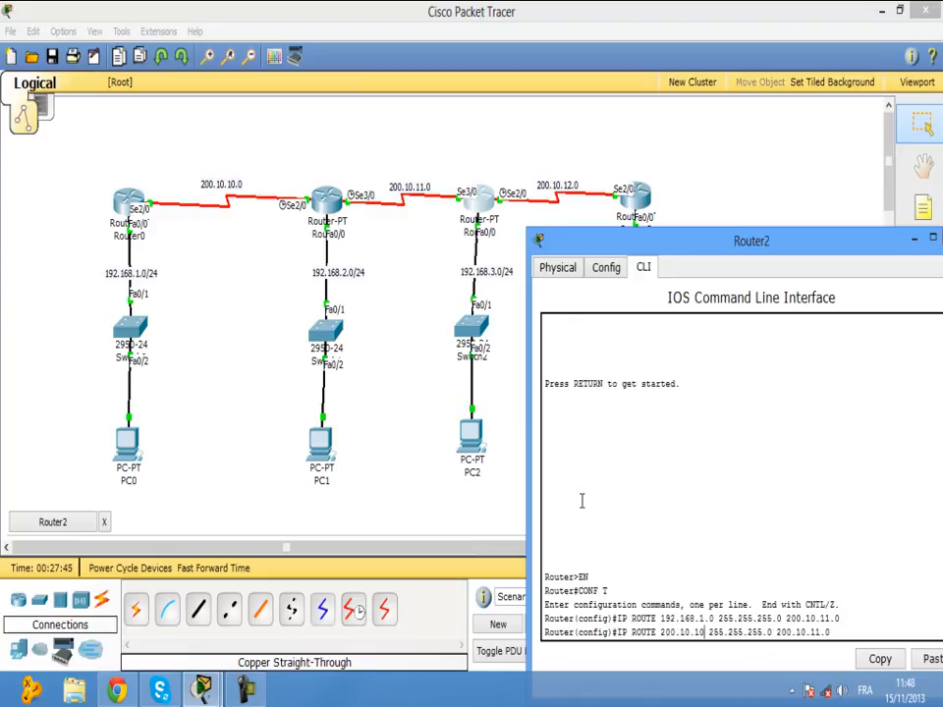
type("0")
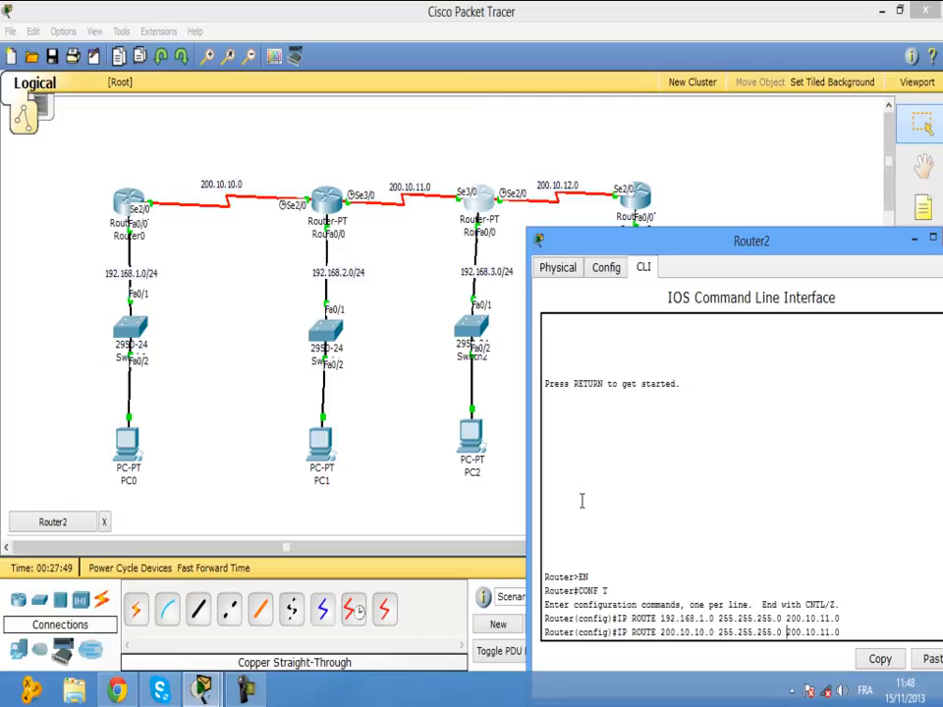
key("Right")
key("Right")
key("Right")
key("Right")
key("Right")
key("Right")
key("Right")
key("Right")
key("Right")
key("Right")
key("Right")
key("Right")
key("Right")
key("Right")
key("BackSpace")
type("252")
key("Return")
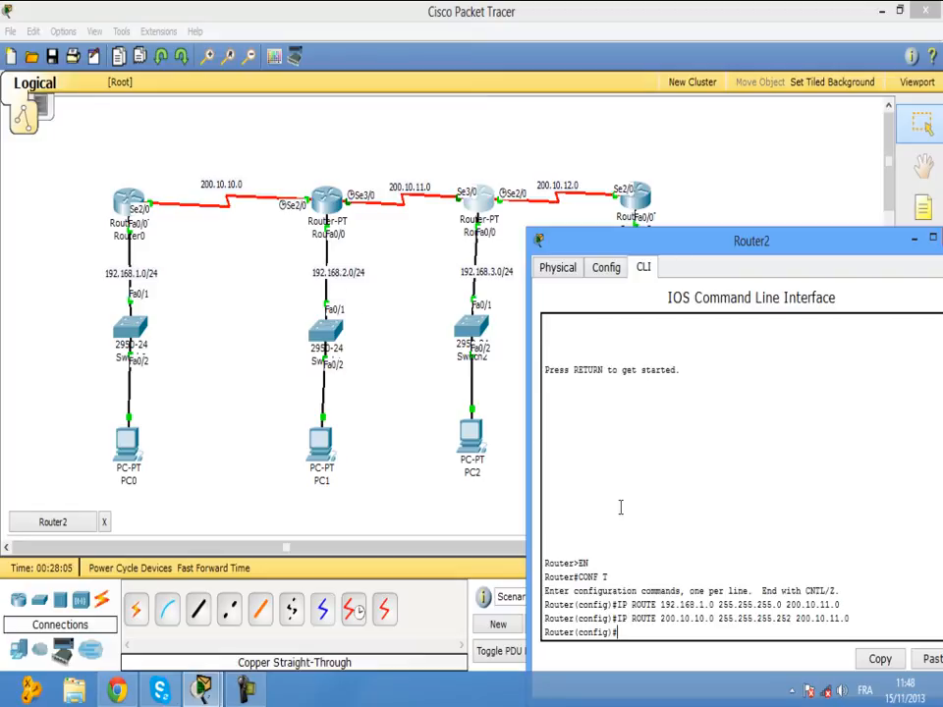
Add Router2's route to 192.168.2.0 255.255.255.0 via 200.10.11.0.
key("Up")
key("Left")
key("Left")
key("Left")
key("Left")
key("Left")
key("Left")
key("Left")
key("Left")
key("Left")
key("Left")
key("Left")
key("Left")
key("Left")
key("Left")
key("Left")
key("Left")
key("Left")
key("Left")
key("Left")
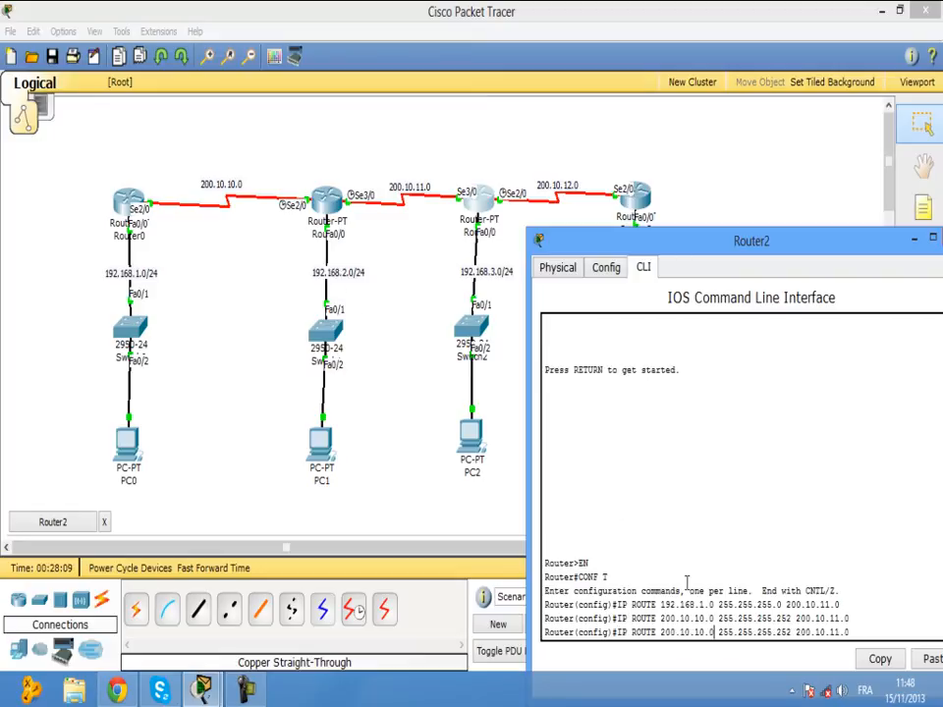
key("BackSpace")
key("BackSpace")
type("2")
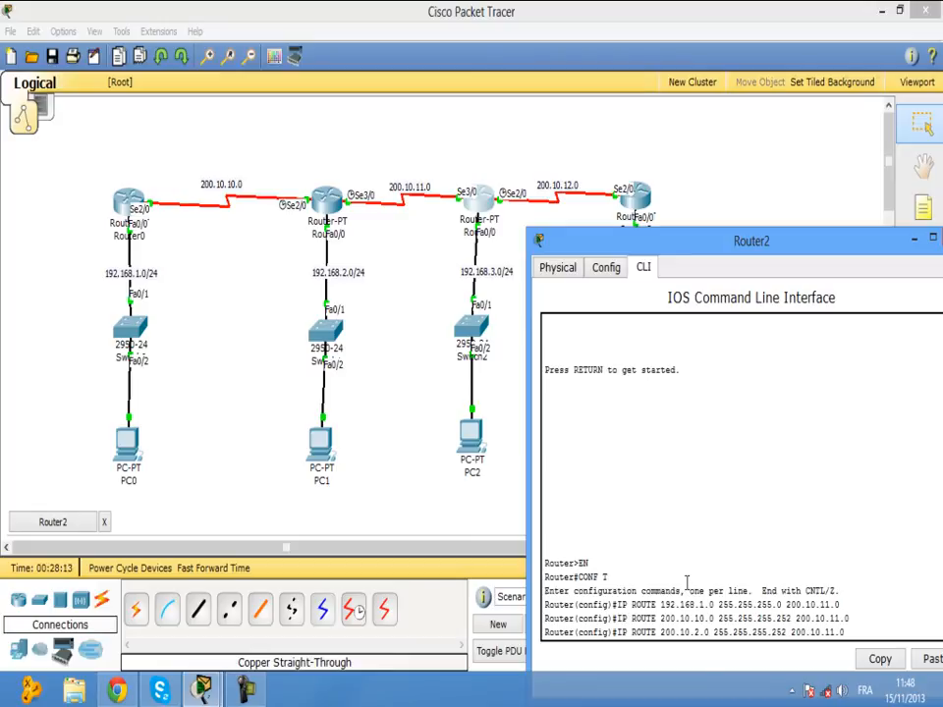
key("Left")
key("Left")
key("BackSpace")
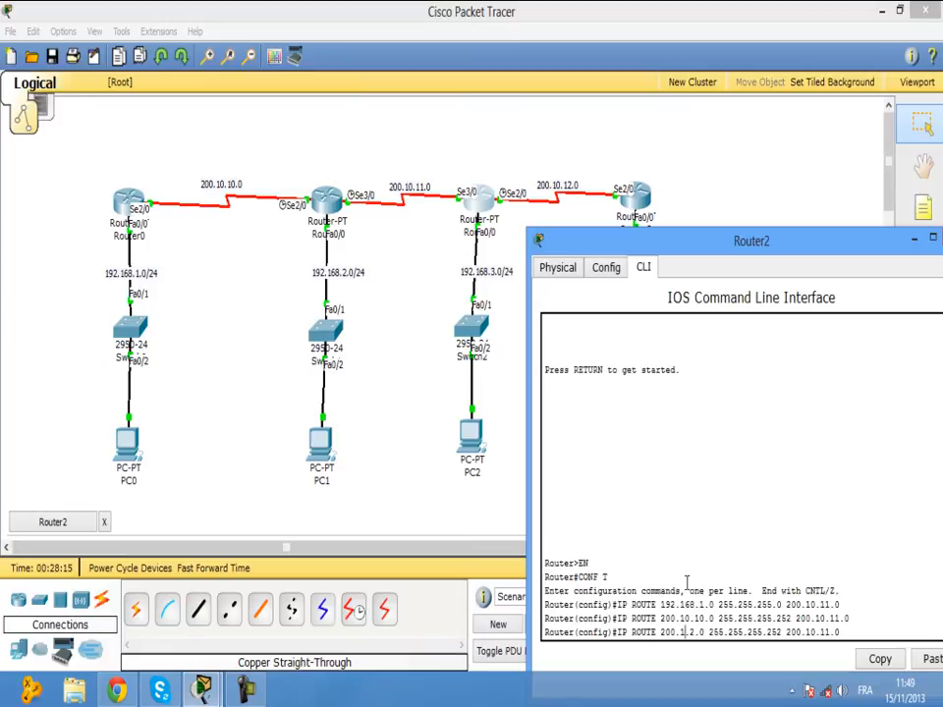
type("68")
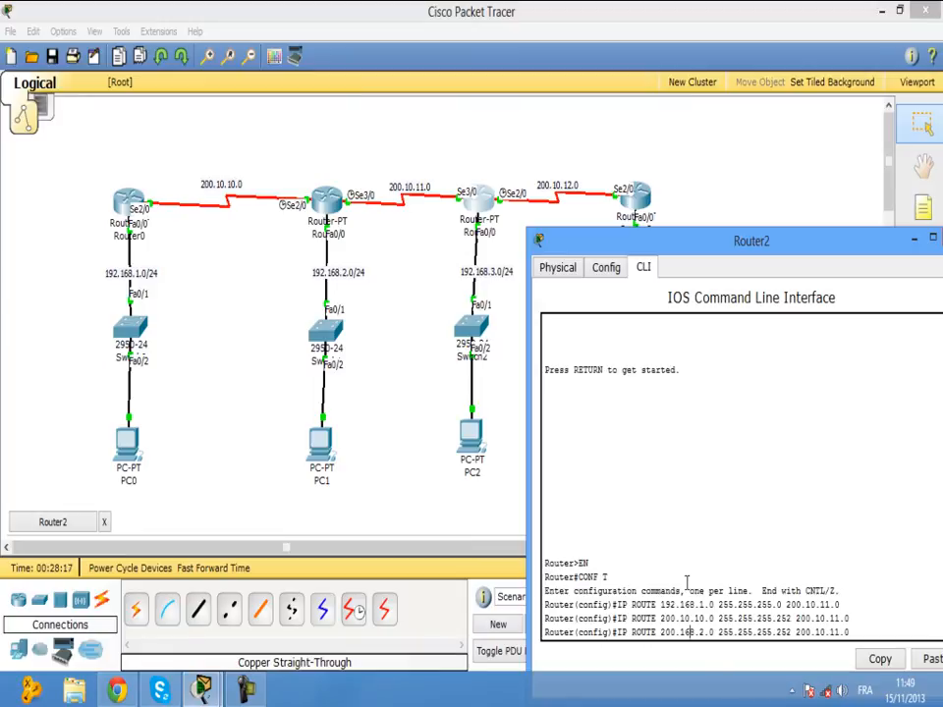
key("BackSpace")
key("BackSpace")
key("BackSpace")
type("192")
key("BackSpace")
key("BackSpace")
key("BackSpace")
type("0")
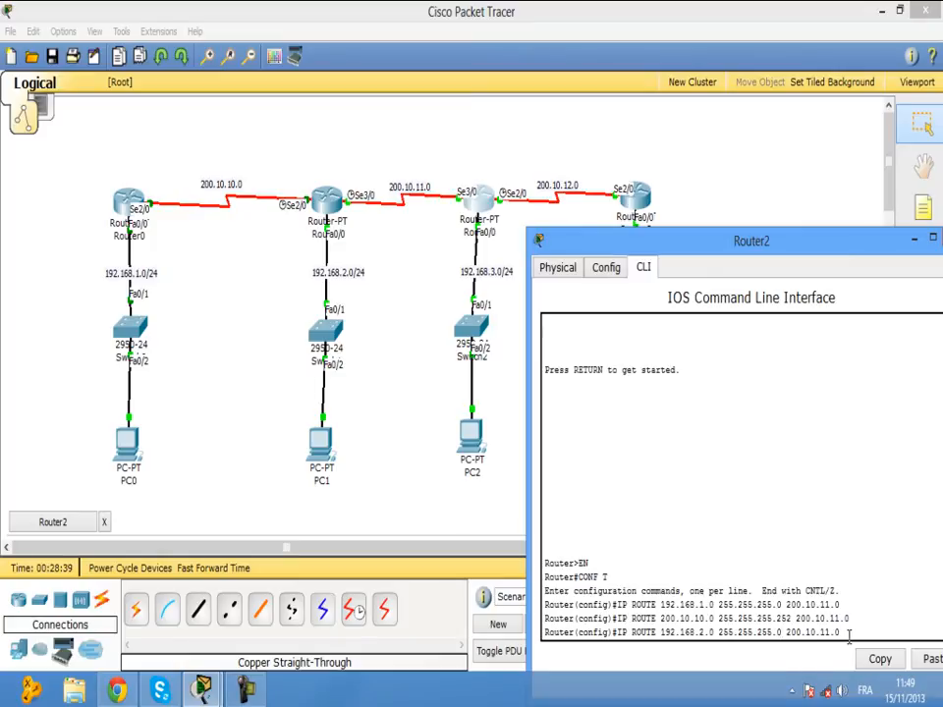
key("Return")
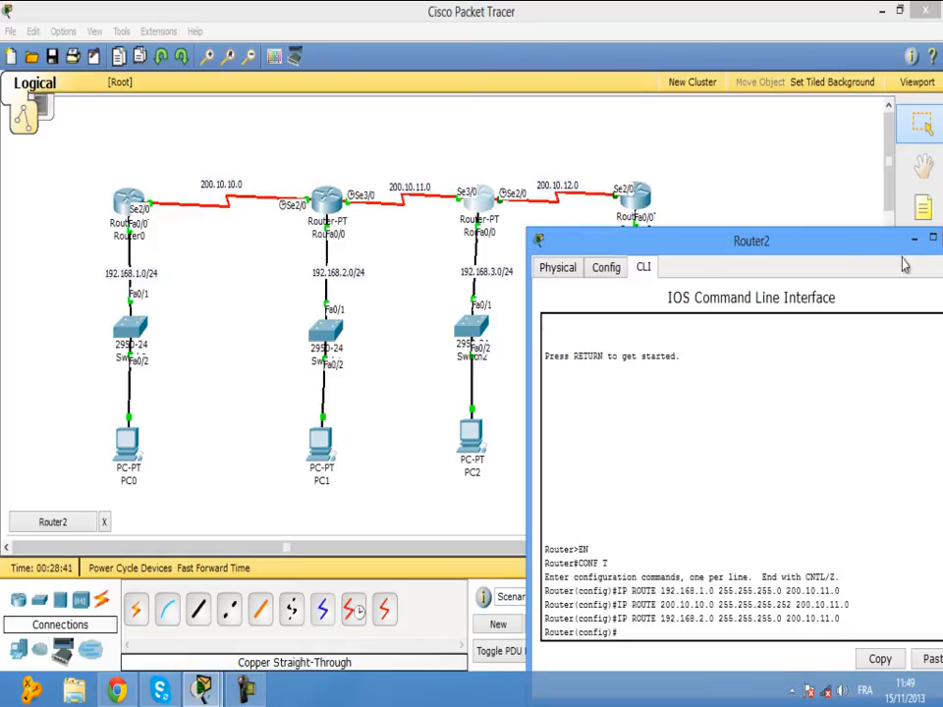
left_click_drag(886, 254, 368, 175)
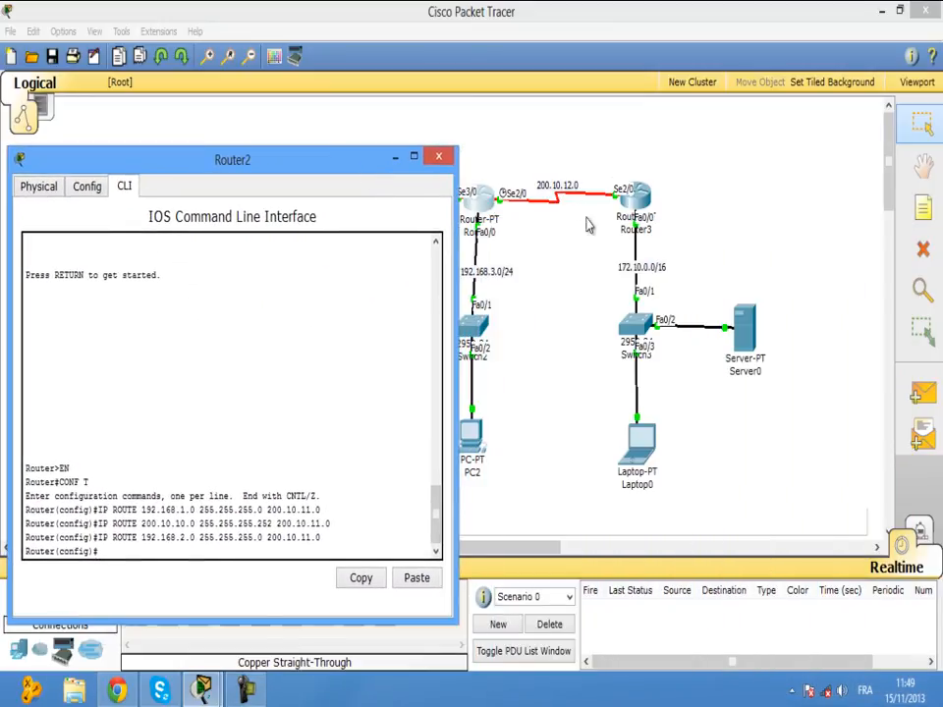
Edit the recalled route into IP ROUTE 172.10.0.0 255.255.0.0 200.10.12.0 on Router2 and submit it.
key("Up")
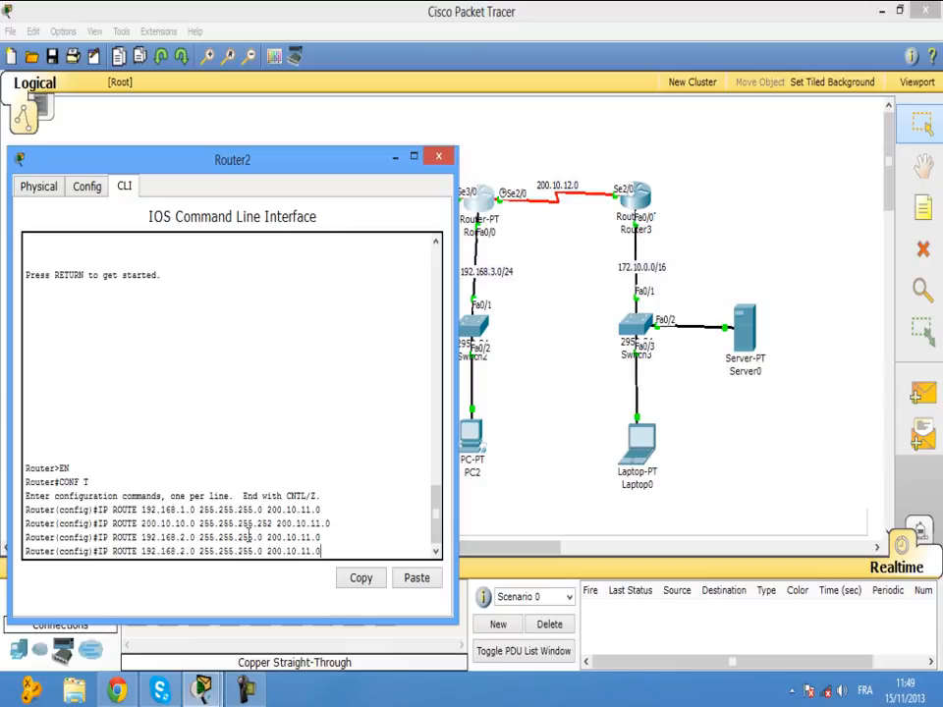
key("Left")
key("Left")
key("Left")
key("Left")
key("Left")
key("Left")
key("Left")
key("Left")
key("Left")
key("Left")
key("Left")
key("Left")
key("Left")
key("Left")
key("Left")
key("Left")
key("Left")
key("Left")
key("Left")
key("Left")
key("BackSpace")
key("BackSpace")
key("BackSpace")
key("BackSpace")
key("BackSpace")
key("BackSpace")
key("BackSpace")
key("BackSpace")
key("BackSpace")
key("BackSpace")
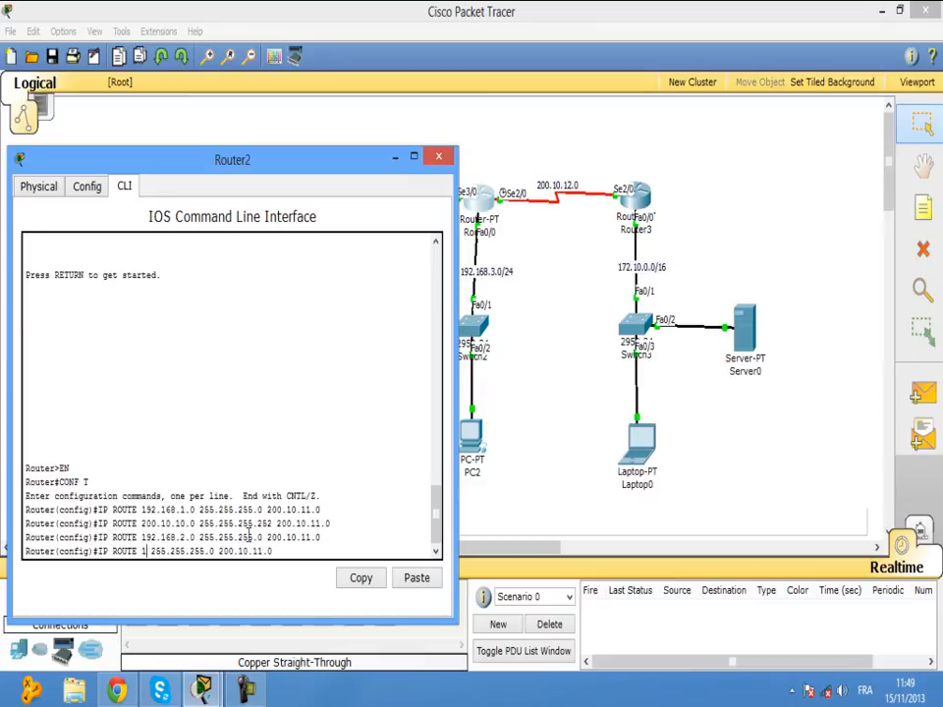
type("72")
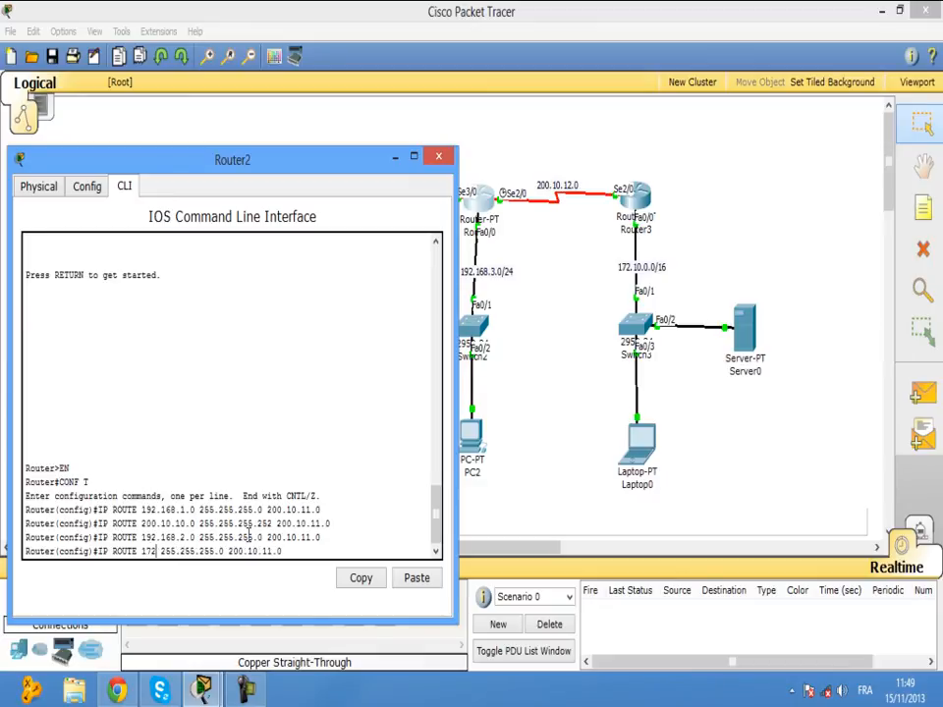
type(".")
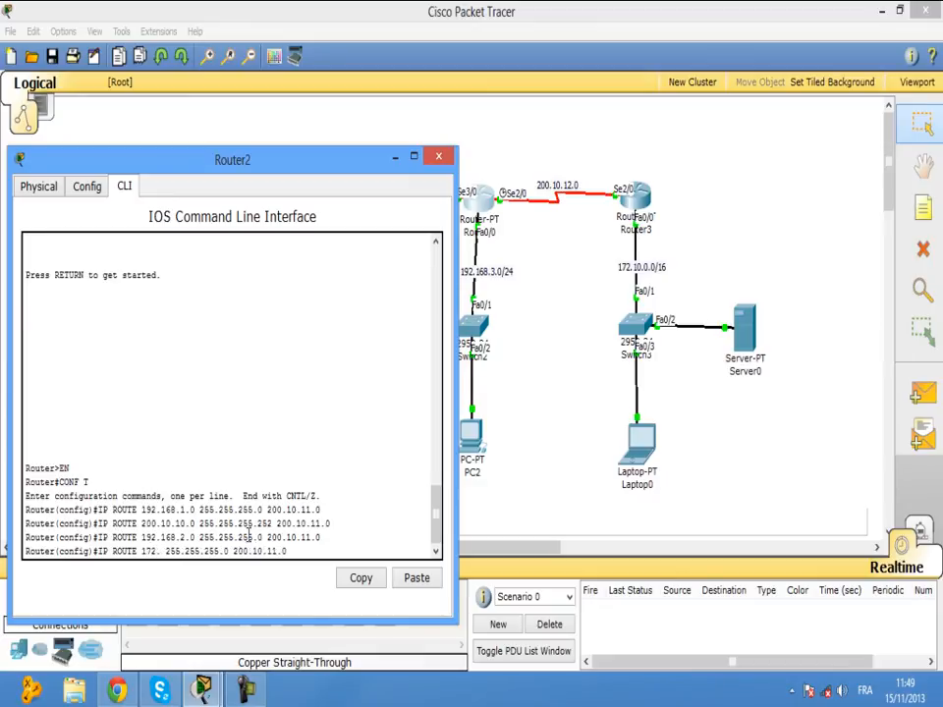
type("10.0.0")
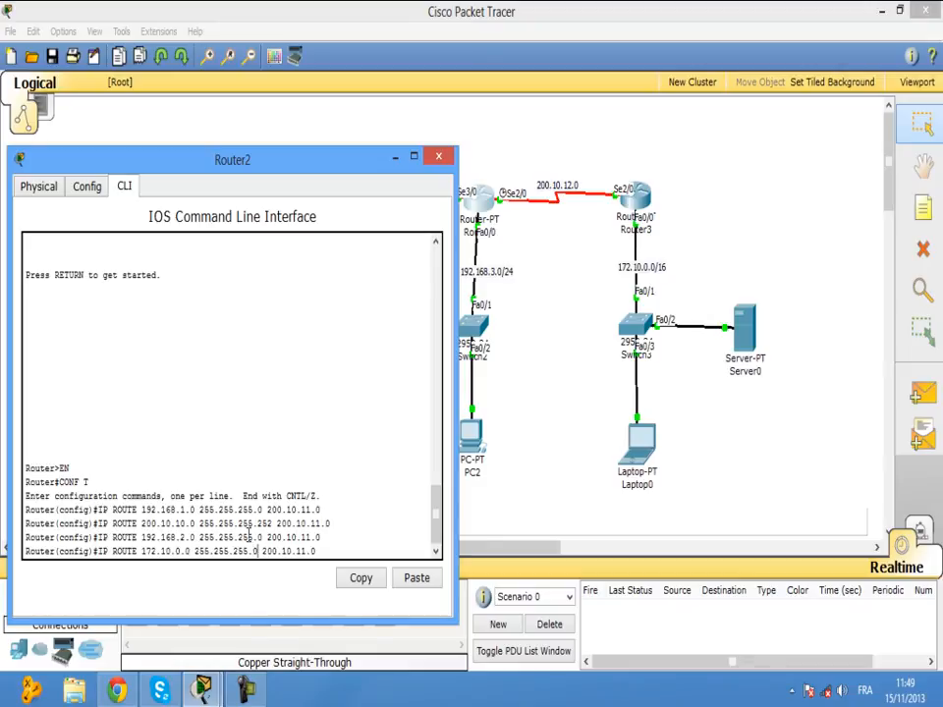
key("BackSpace")
key("BackSpace")
key("BackSpace")
type("0")
left_click_drag(337, 176, 281, 230)
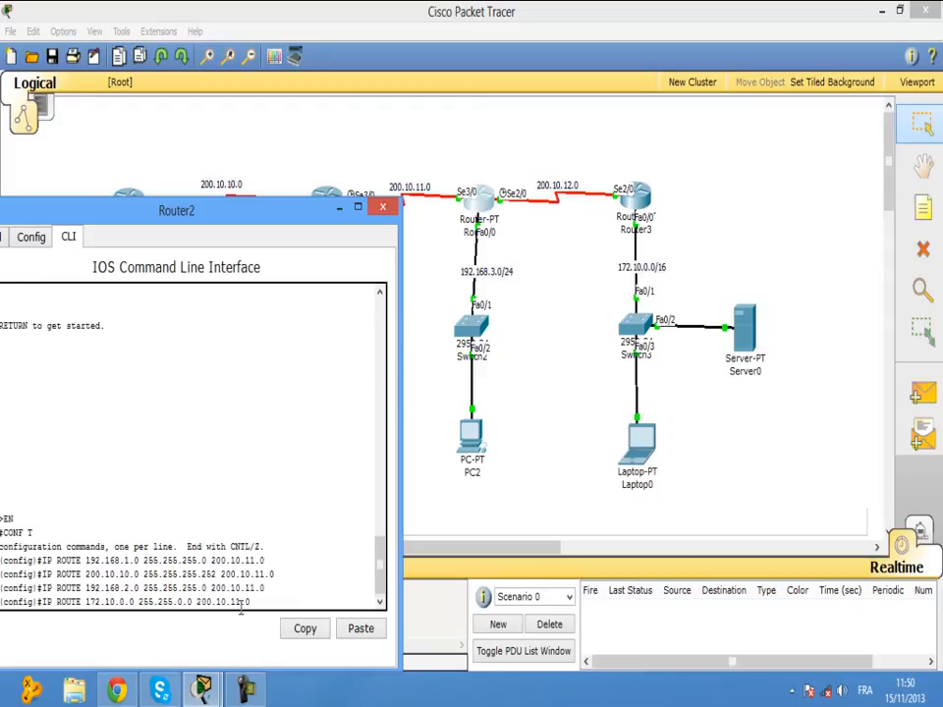
key("BackSpace")
key("Return")
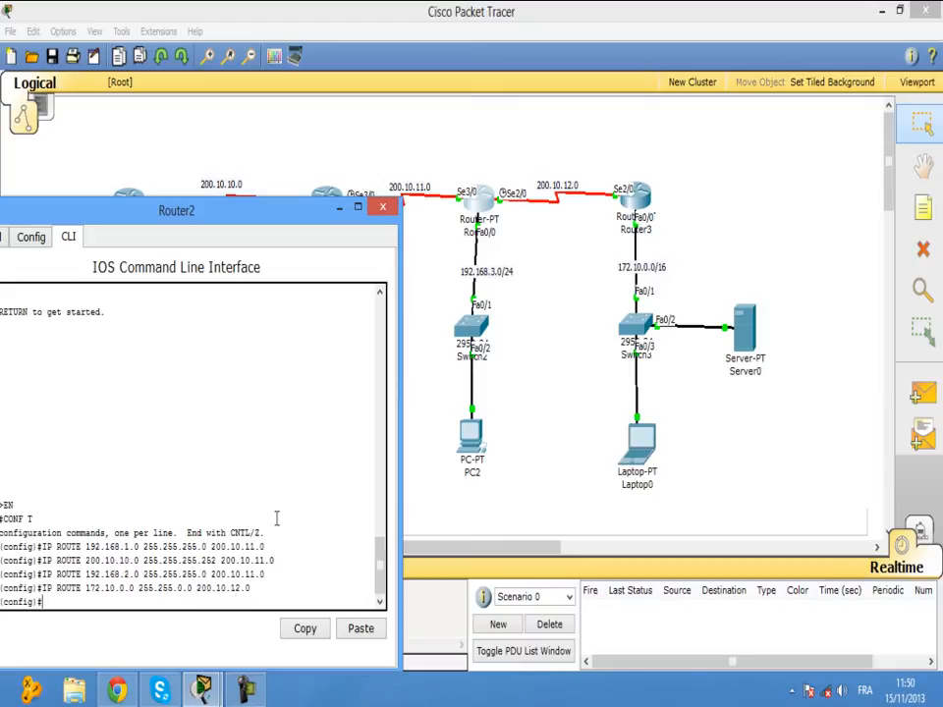
Close Router2's window and open Router3's CLI.
left_click(543, 449)
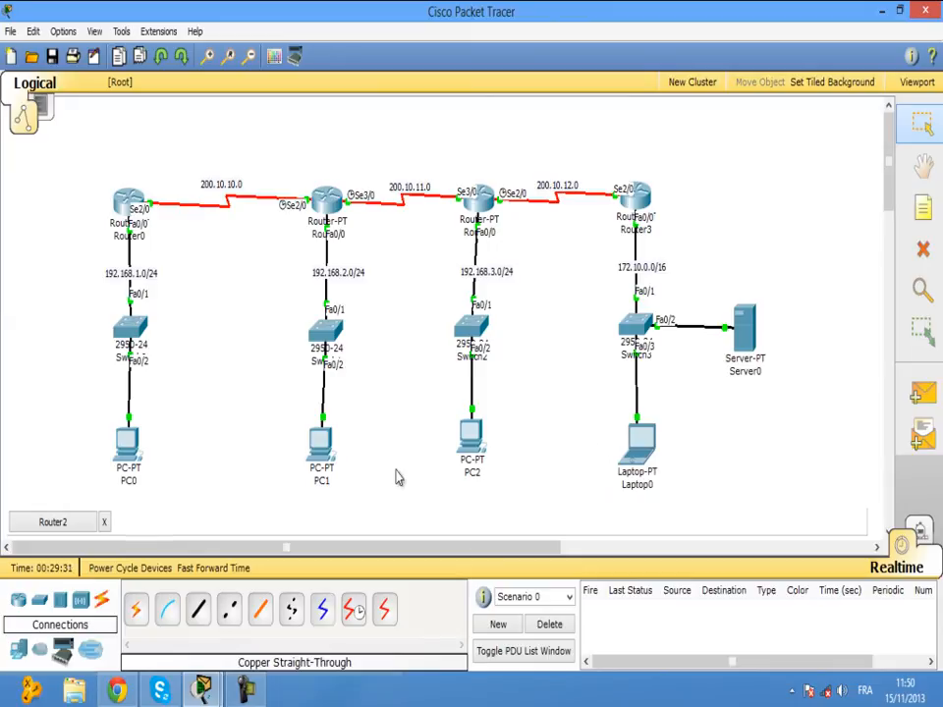
left_click(105, 522)
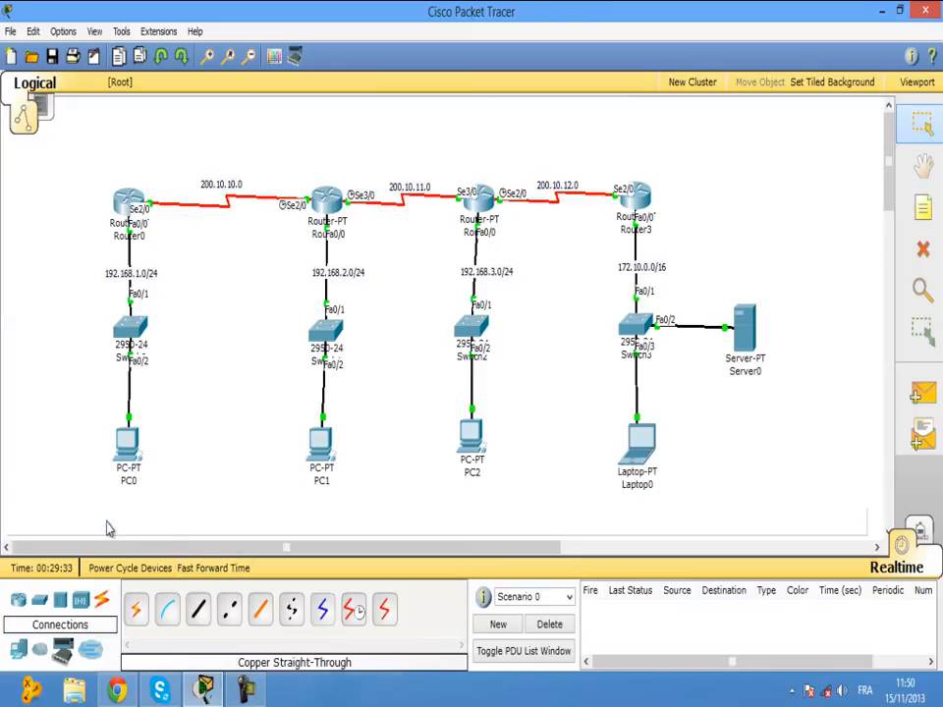
left_click(647, 197)
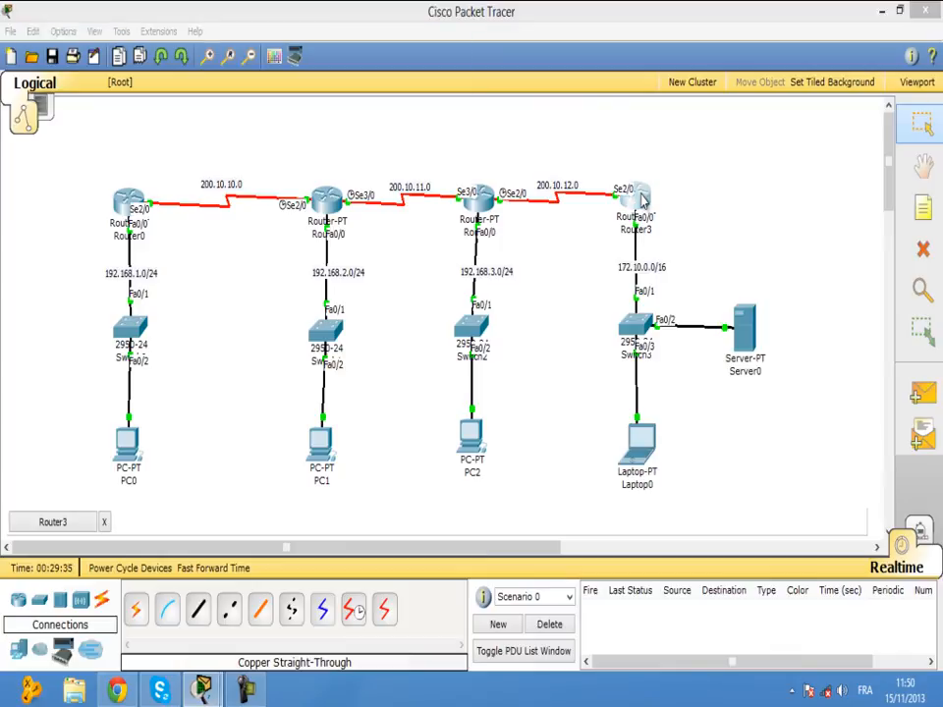
left_click_drag(365, 47, 884, 156)
left_click_drag(764, 156, 788, 153)
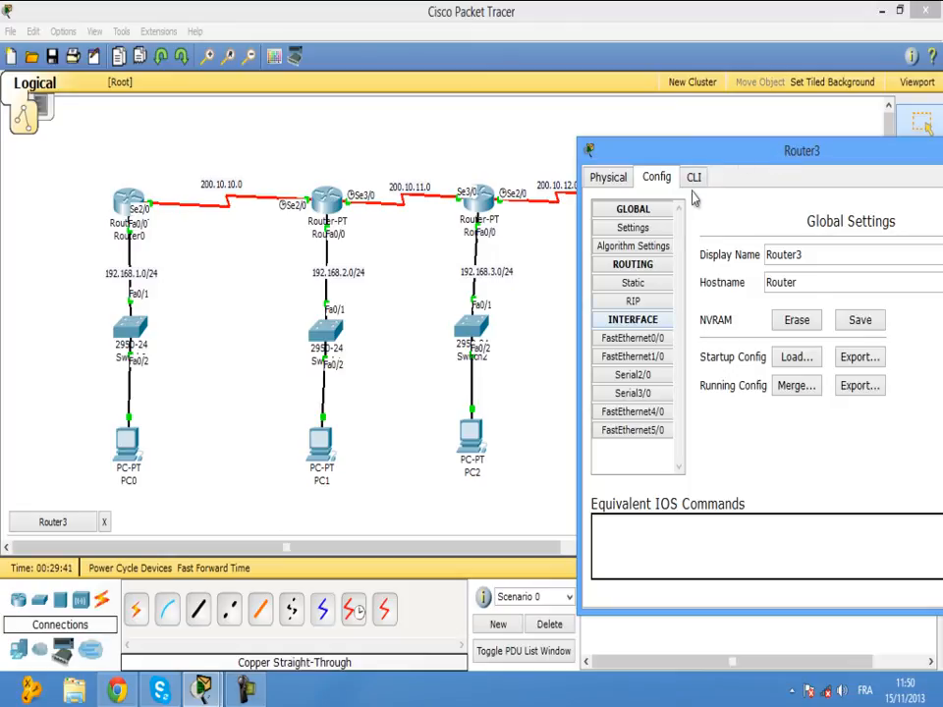
left_click(695, 180)
Enter EN and CONF T on Router3 to reach global configuration mode.
key("Return")
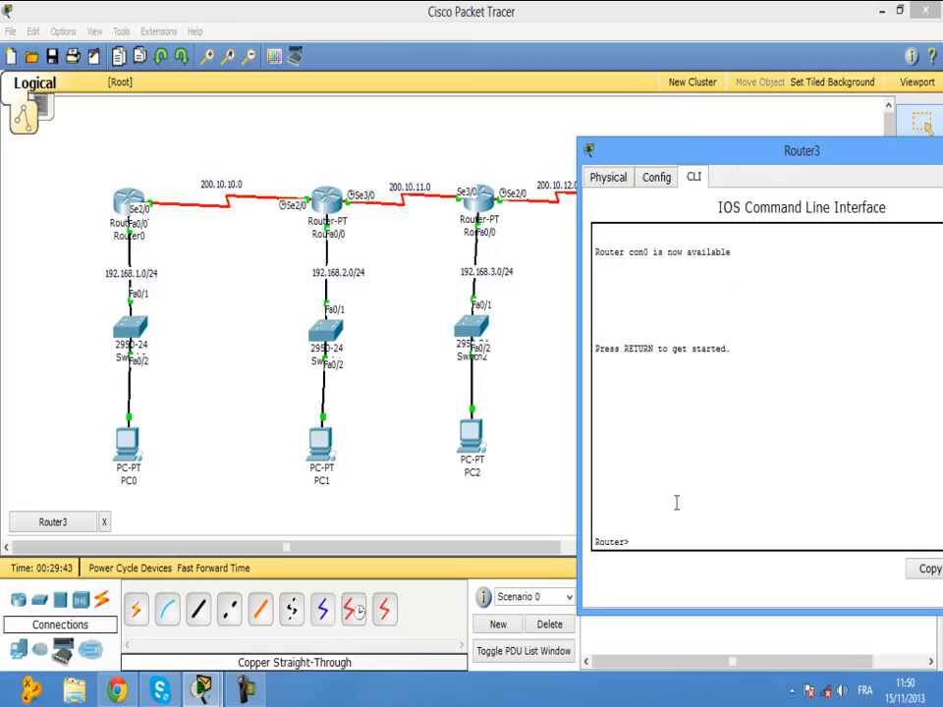
type("EN")
key("Return")
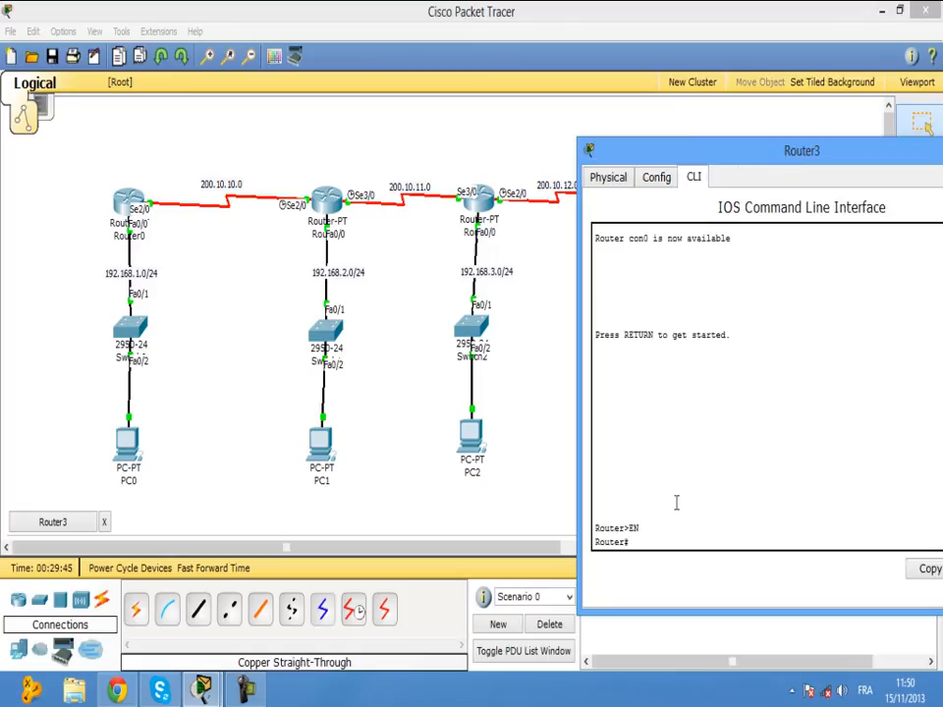
type("CONF T")
key("Return")
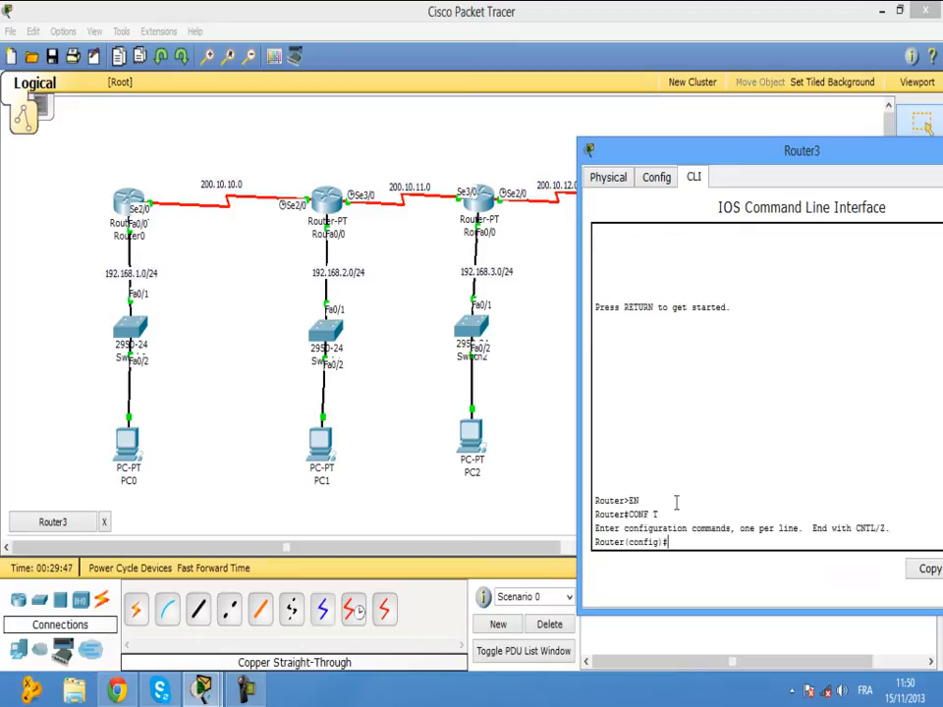
left_click(791, 690)
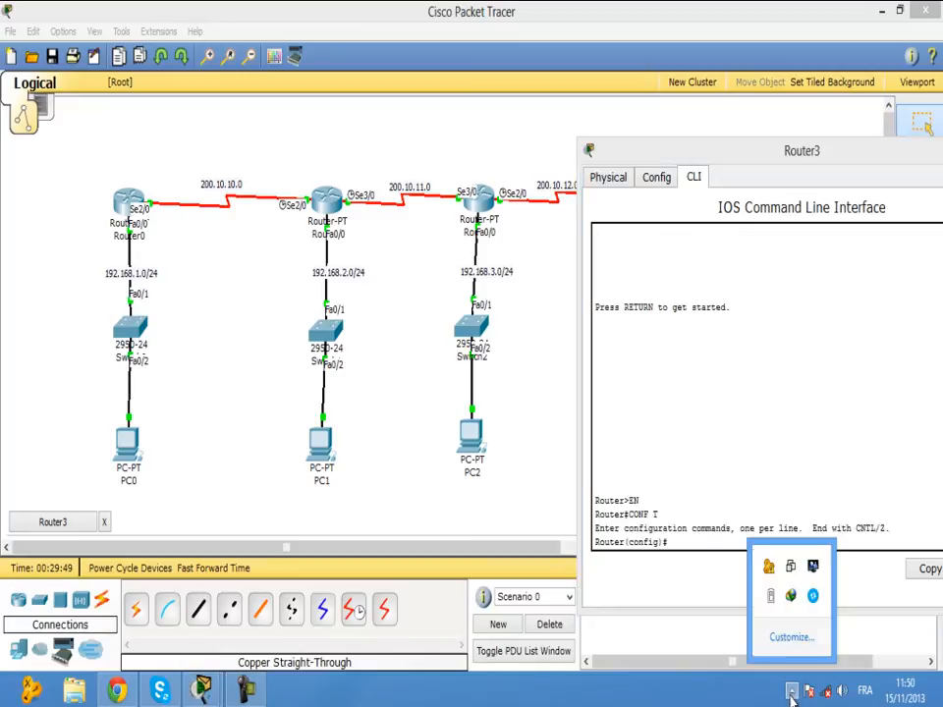
mouse_move(771, 605)
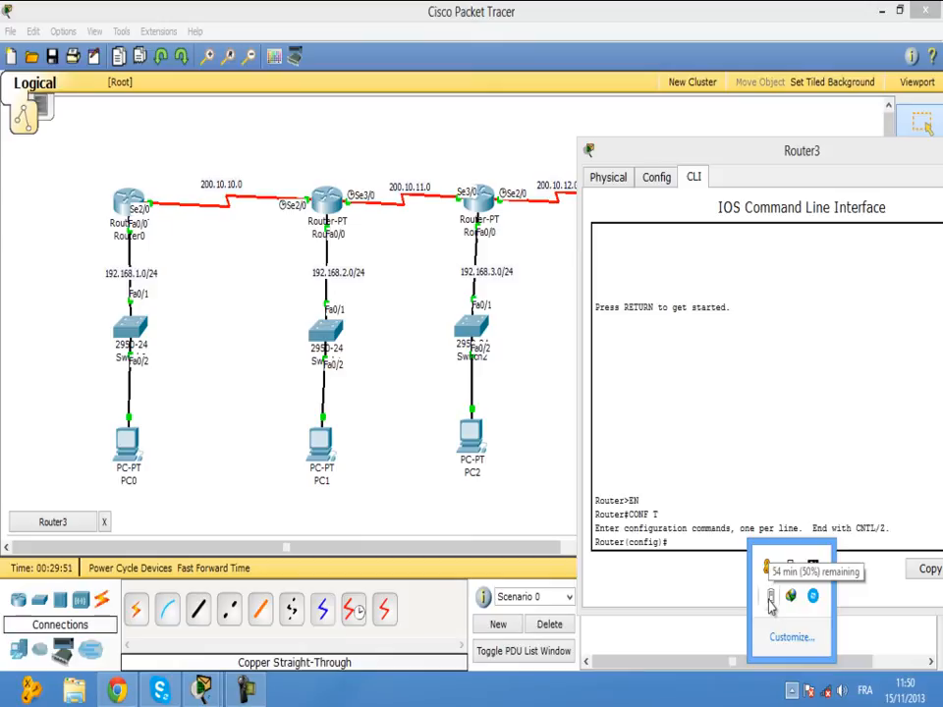
left_click(680, 541)
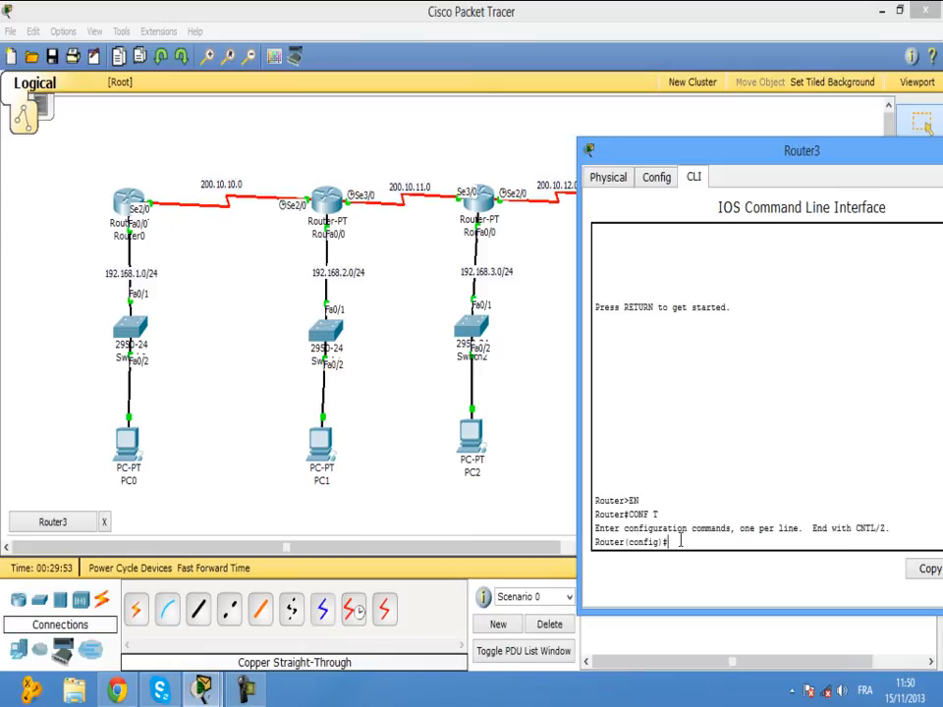
key("BackSpace")
Add Router3 routes to 192.168.1.0 255.255.255.0 and 200.10.10.0 255.255.255.252, both via 200.10.12.0.
type("IP ROUTE")
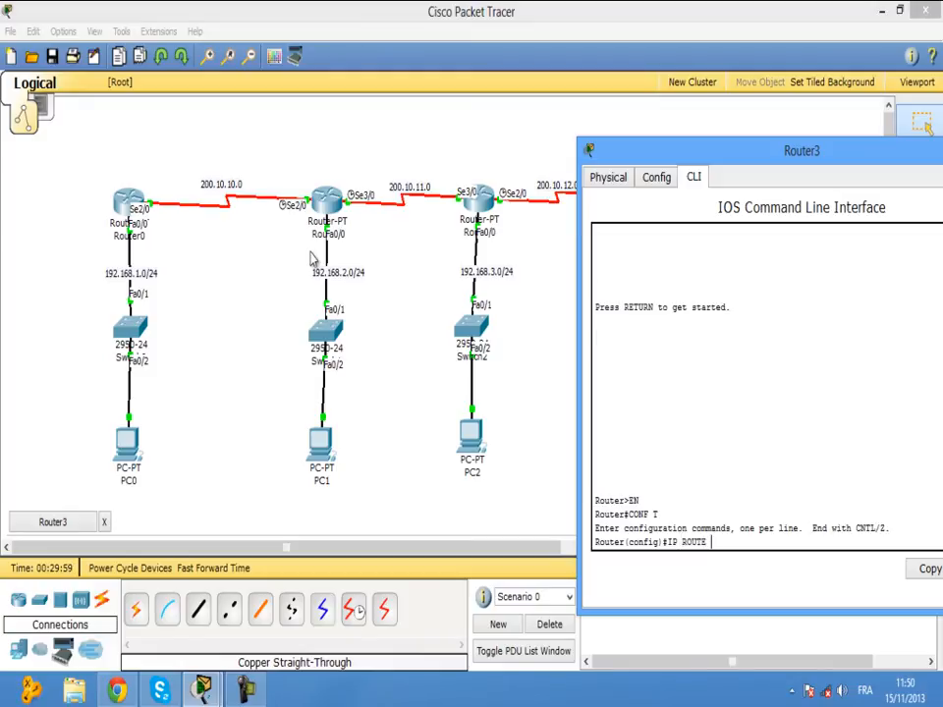
type(" 192.168.1.0")
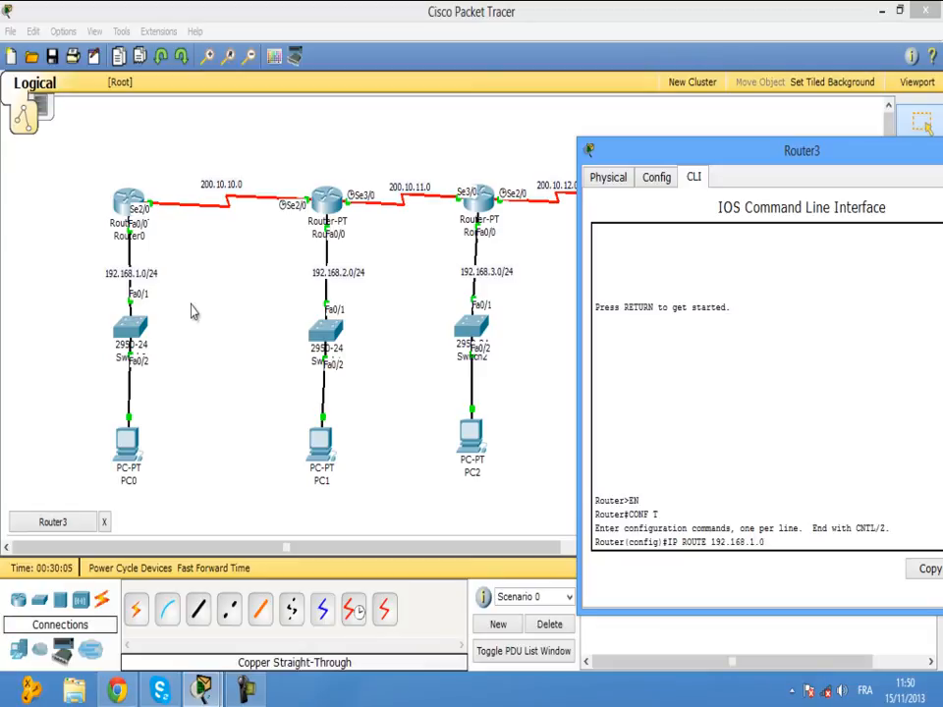
type(" 255.255.255.0")
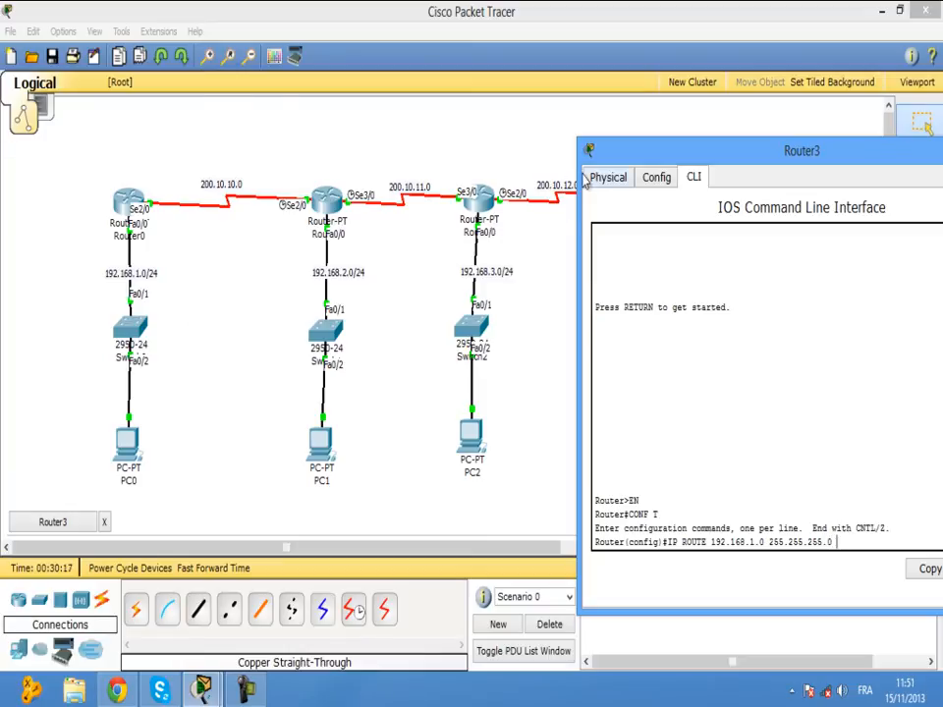
mouse_move(612, 161)
left_mouse_down()
mouse_move(646, 166)
mouse_move(692, 218)
mouse_move(621, 163)
left_mouse_up()
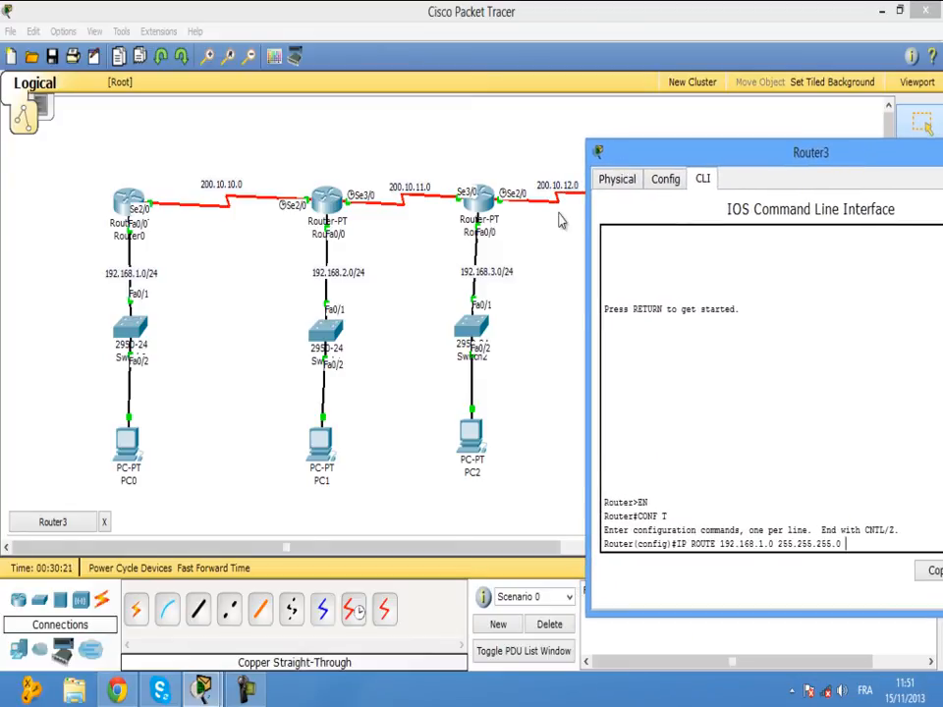
type("200")
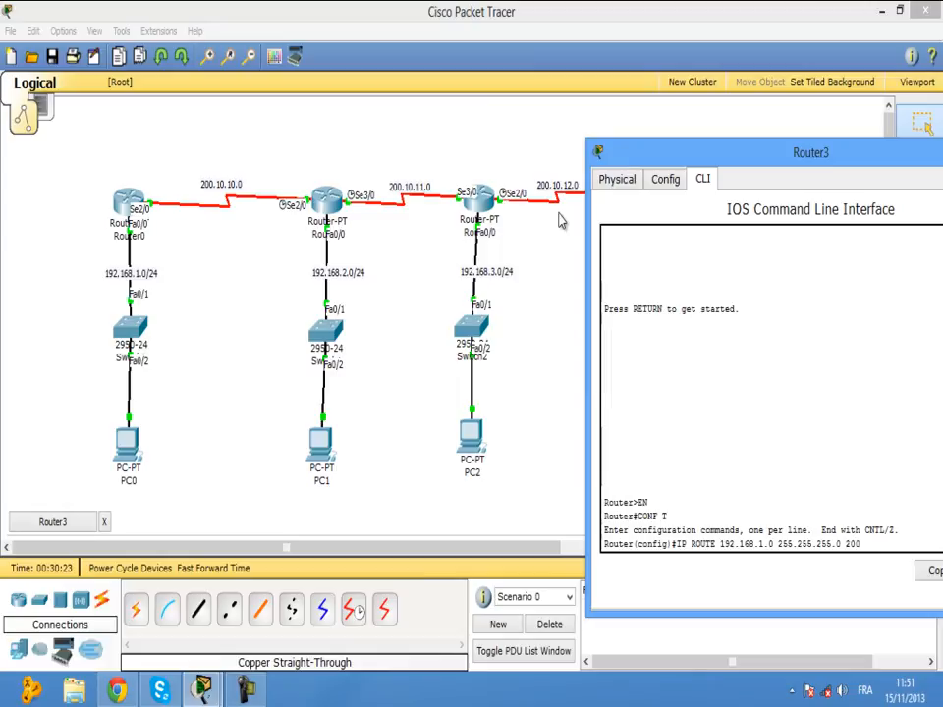
type("/")
type("10.12")
type(".0")
key("Return")
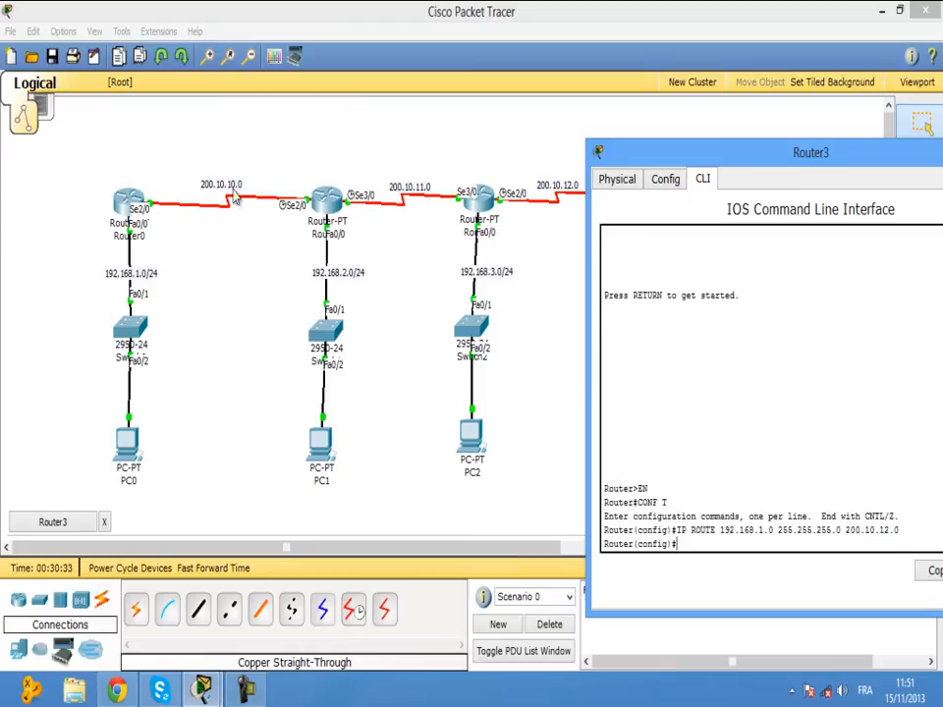
key("Up")
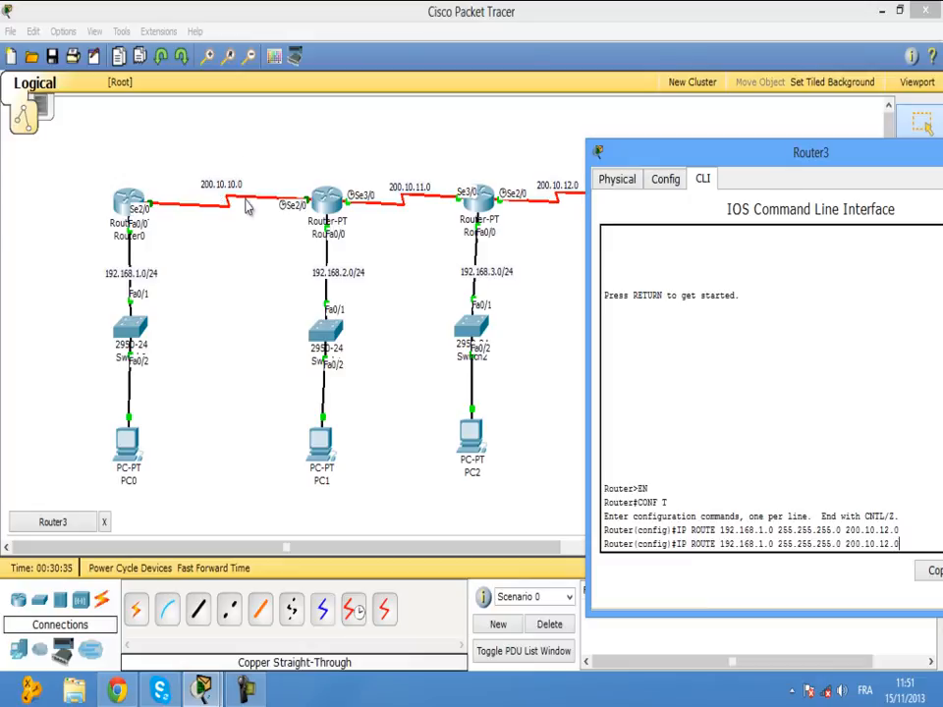
key("BackSpace")
type("252")
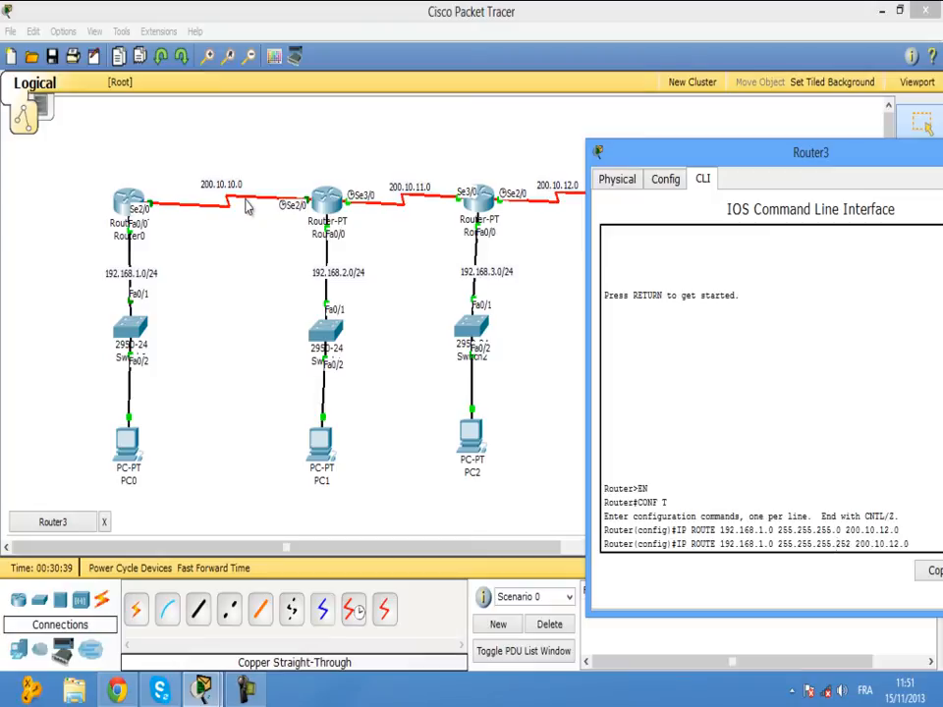
key("BackSpace")
key("BackSpace")
key("BackSpace")
key("BackSpace")
key("BackSpace")
key("BackSpace")
key("BackSpace")
key("BackSpace")
key("BackSpace")
key("BackSpace")
key("BackSpace")
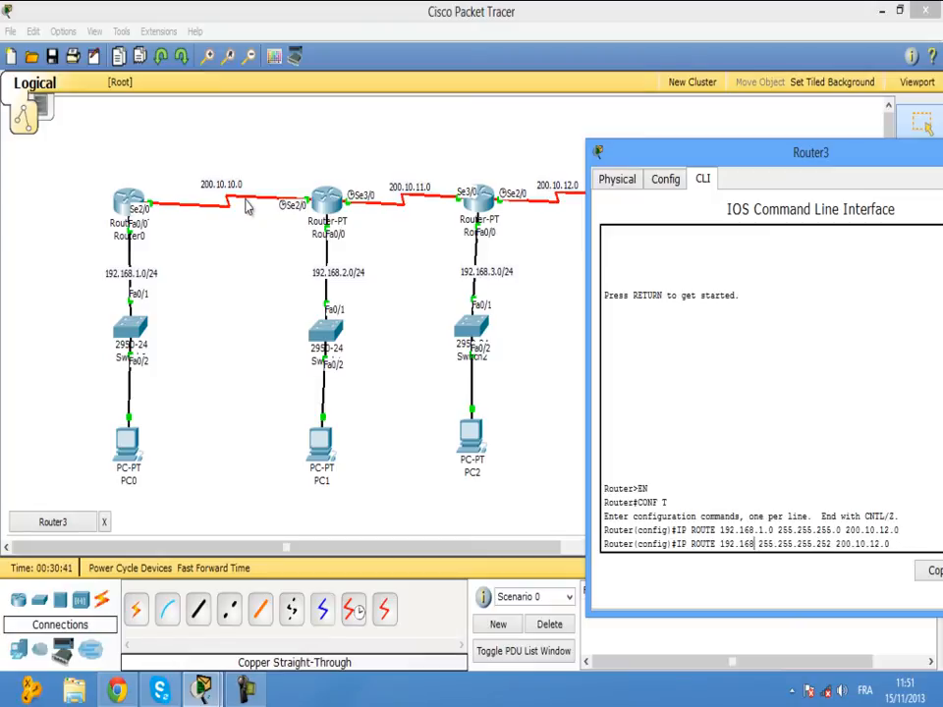
type("200.")
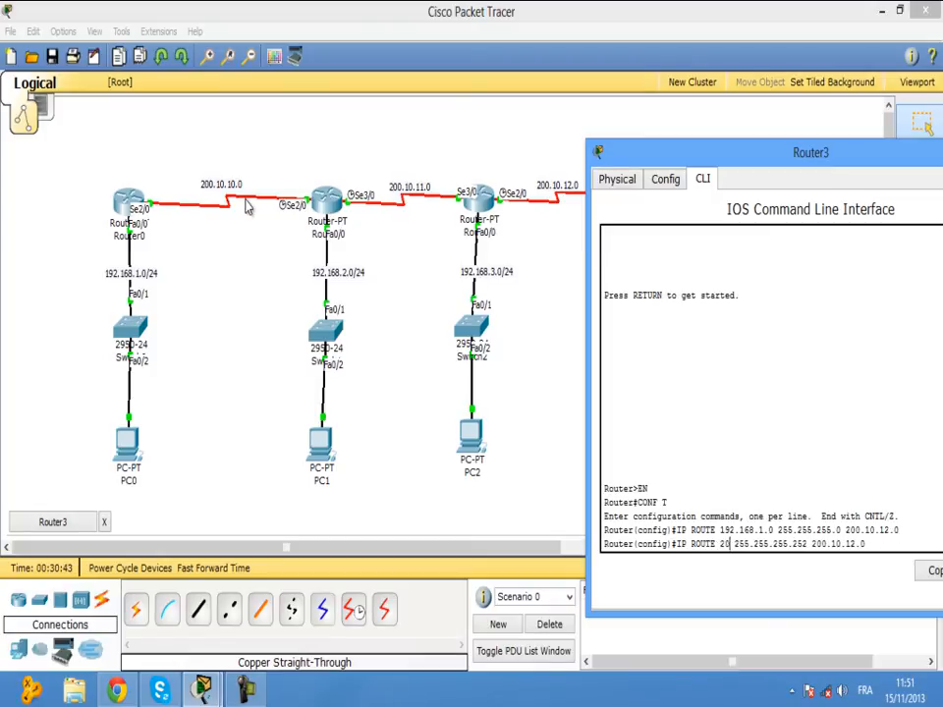
type("10.10")
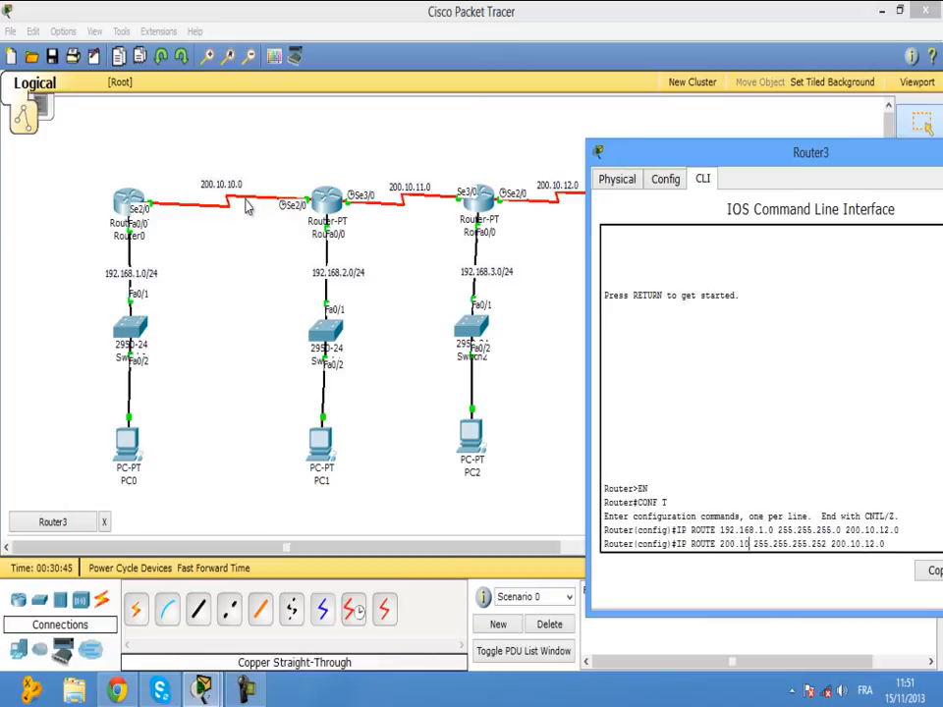
type("0.0")
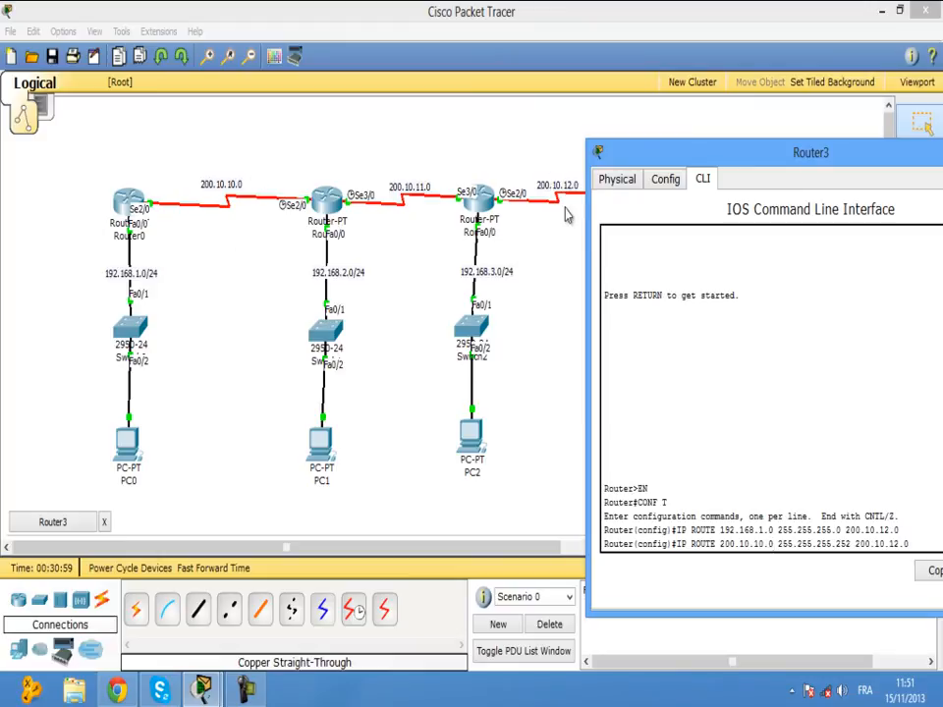
key("Return")
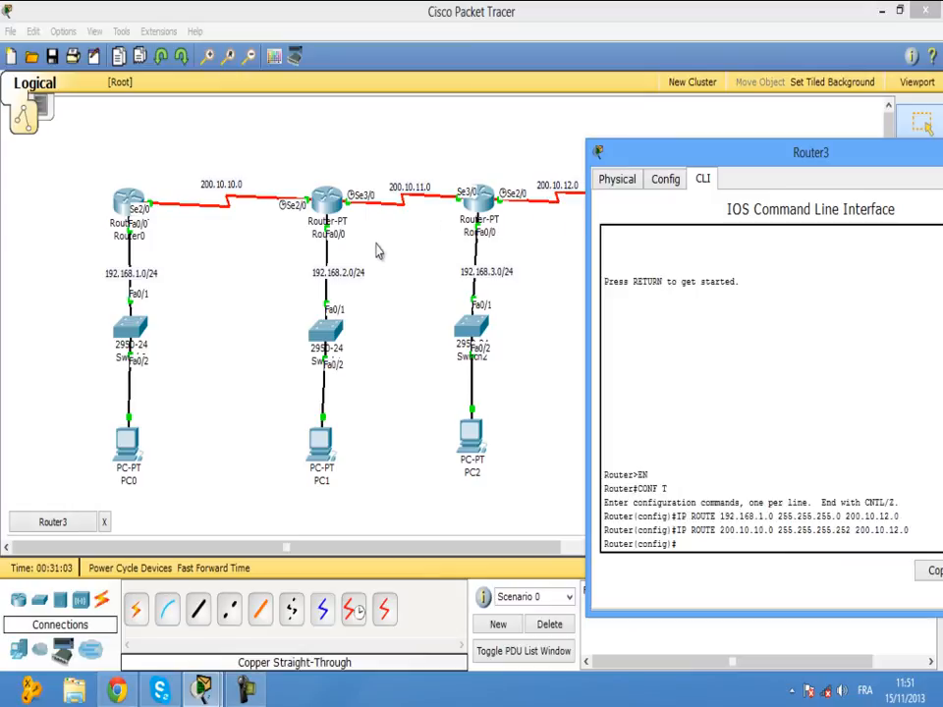
Add Router3 routes to 200.10.11.0/30, 192.168.2.0/24 and 192.168.3.0/24 by editing recalled commands.
key("Up")
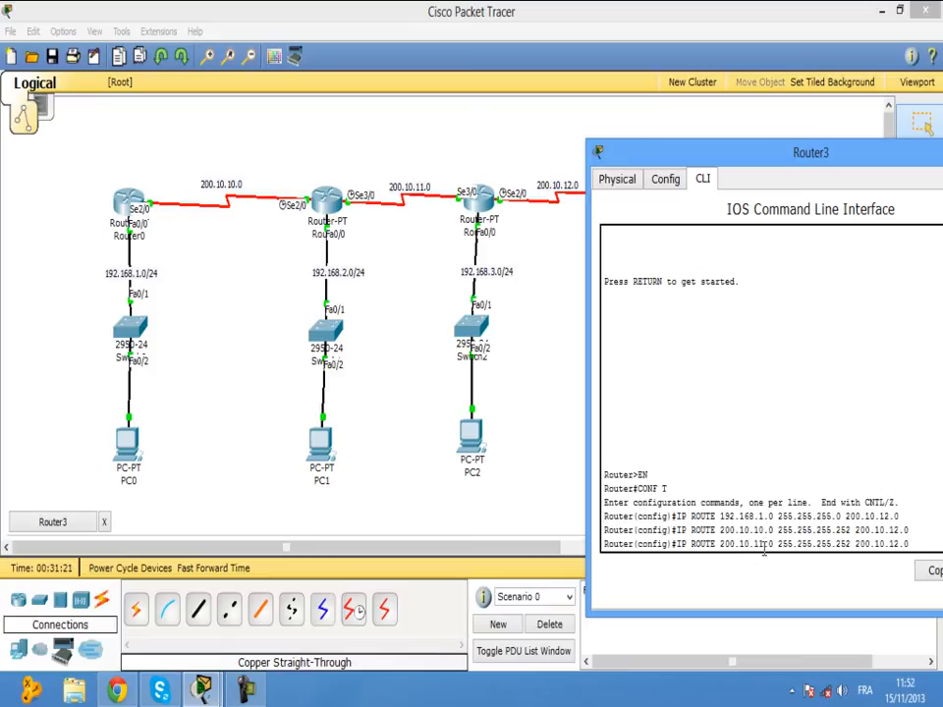
key("Return")
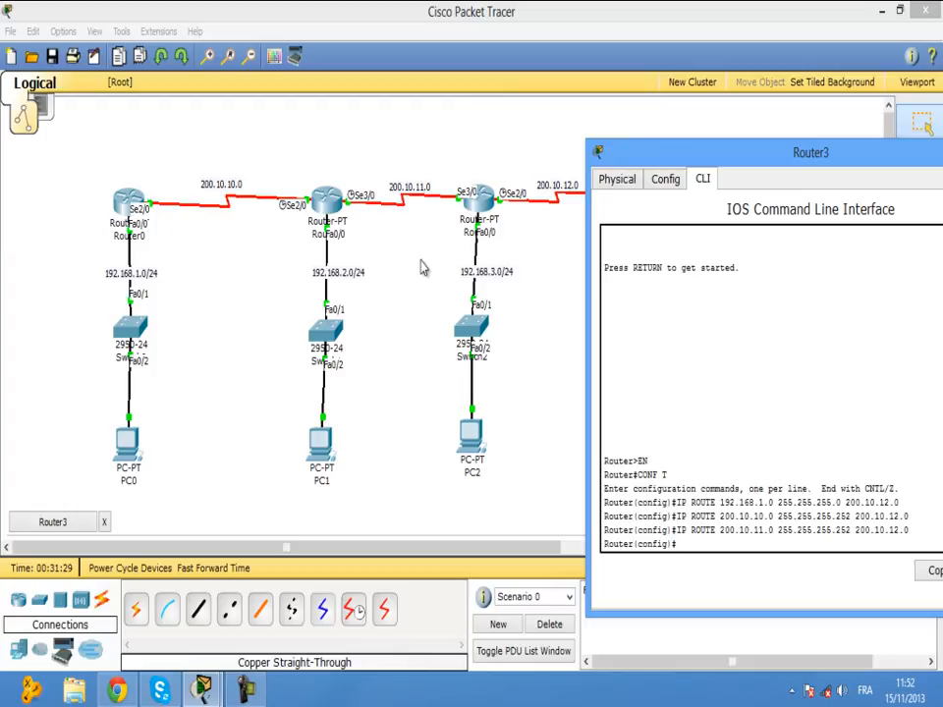
key("Up")
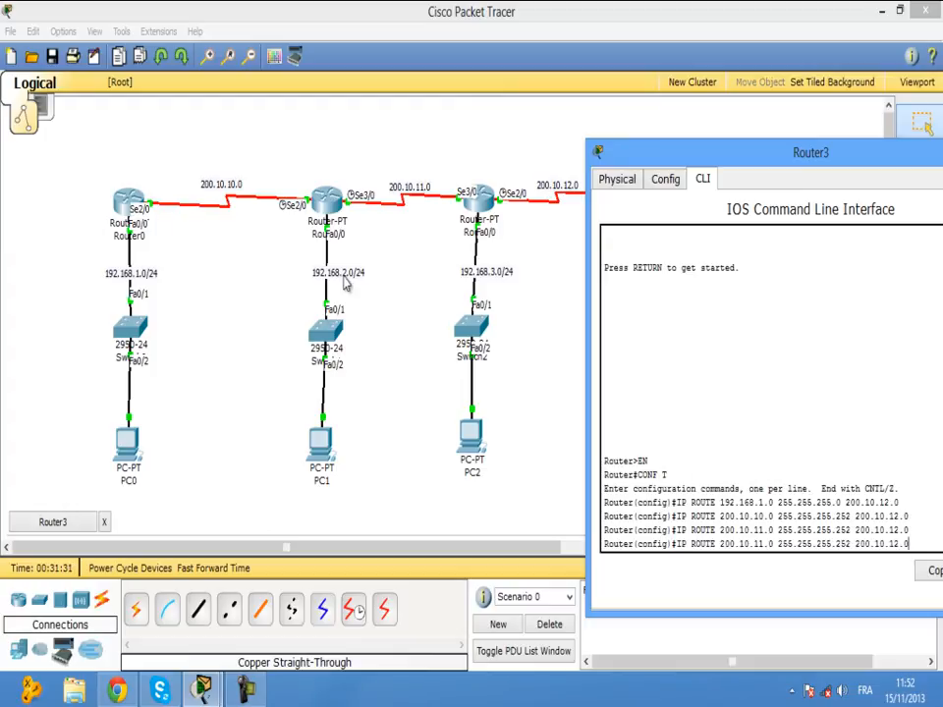
key("Up")
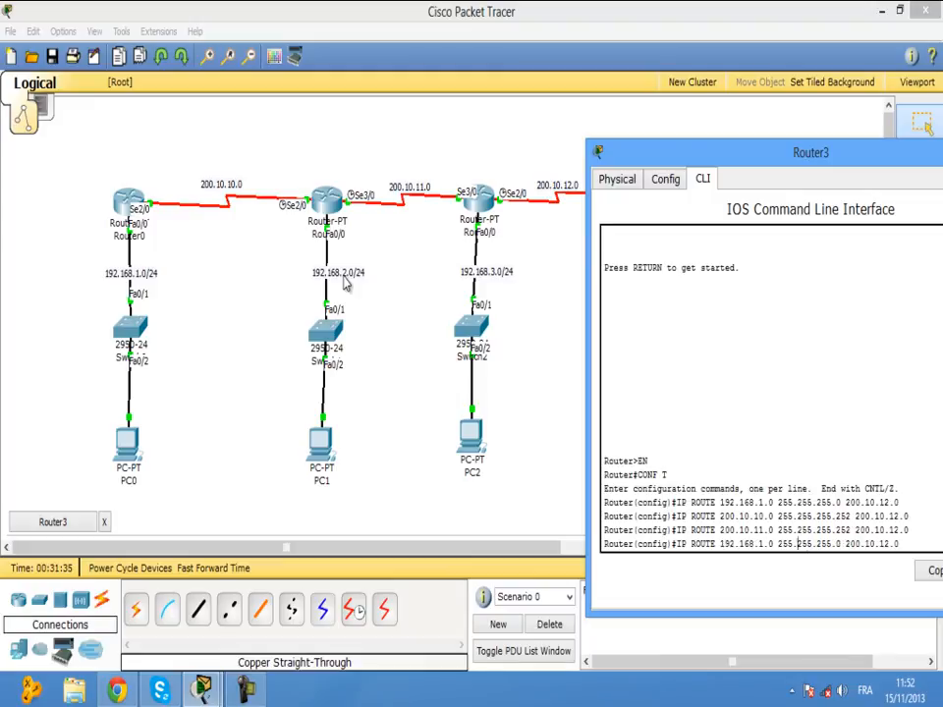
key("BackSpace")
type("2")
key("Return")
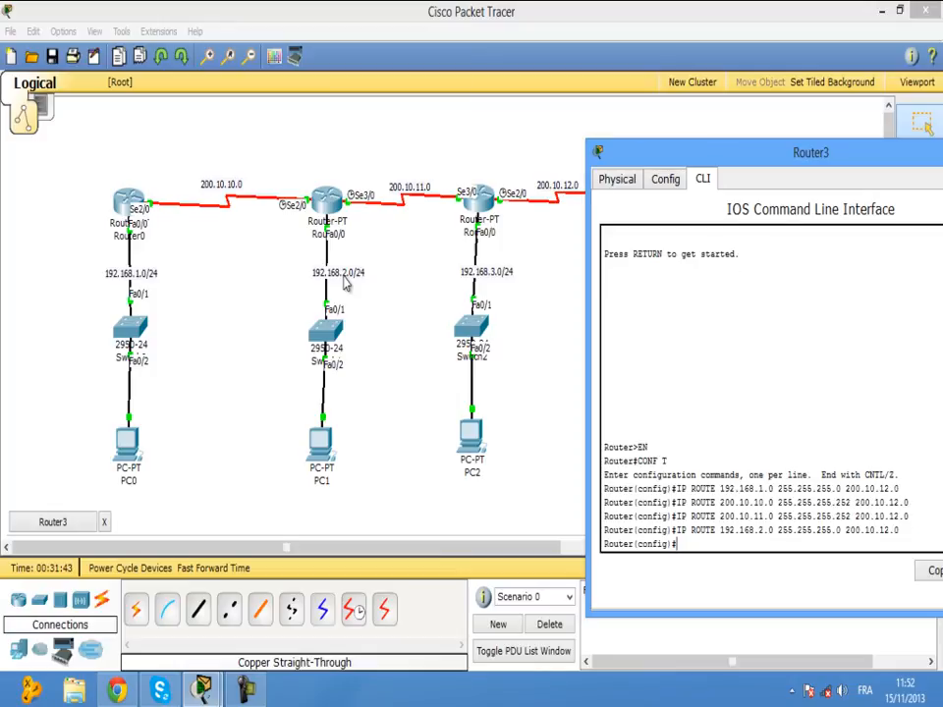
key("Up")
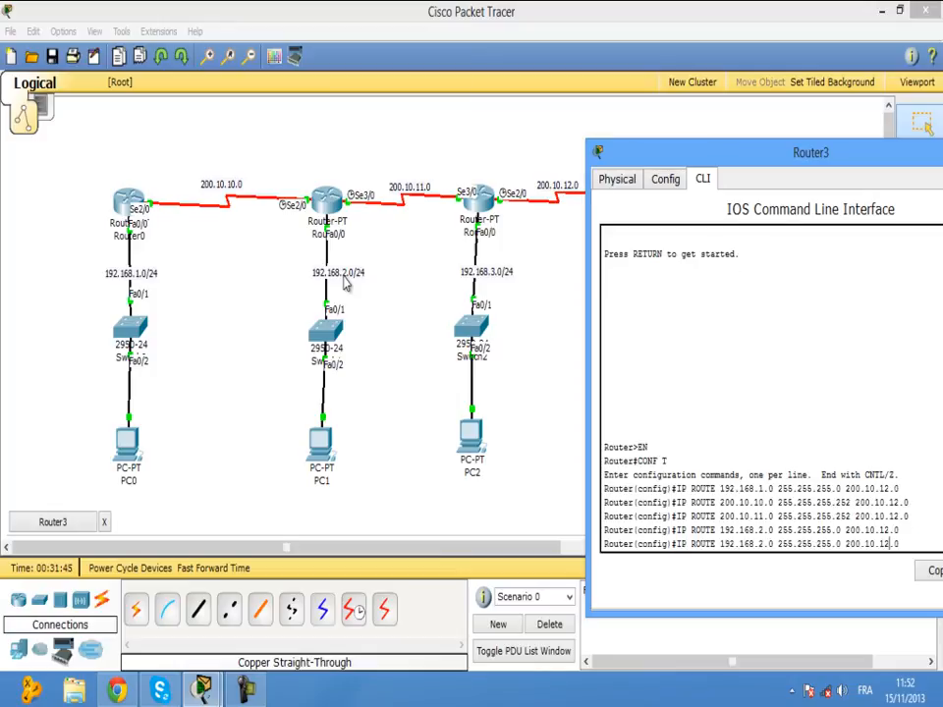
key("BackSpace")
type("3")
key("Return")
Close Router3's console and inspect Router0's routing table.
left_click_drag(747, 163, 507, 182)
left_click(777, 169)
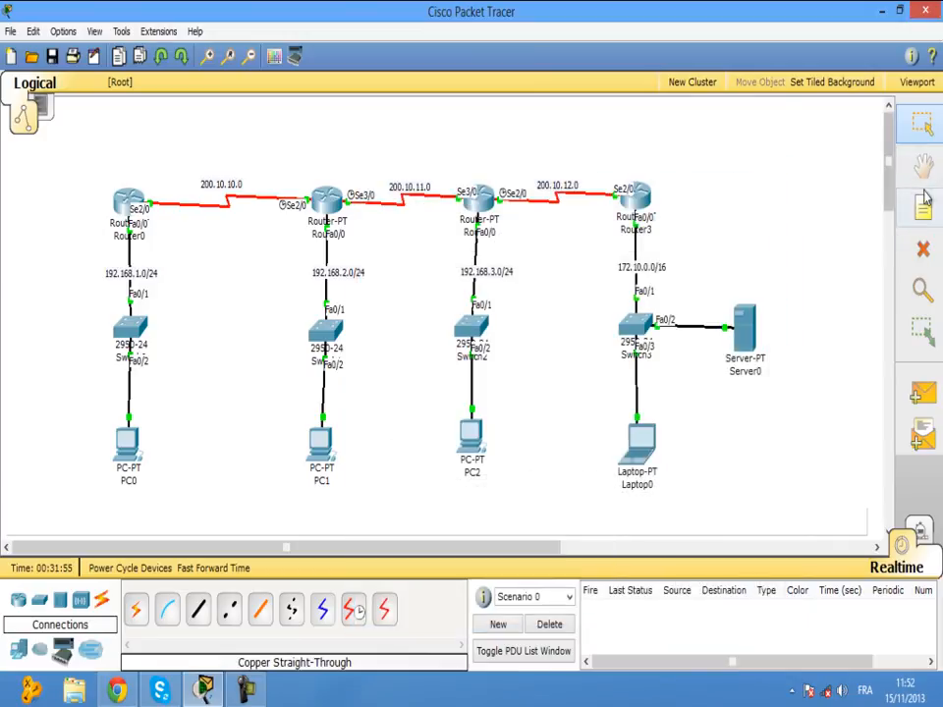
left_click(921, 289)
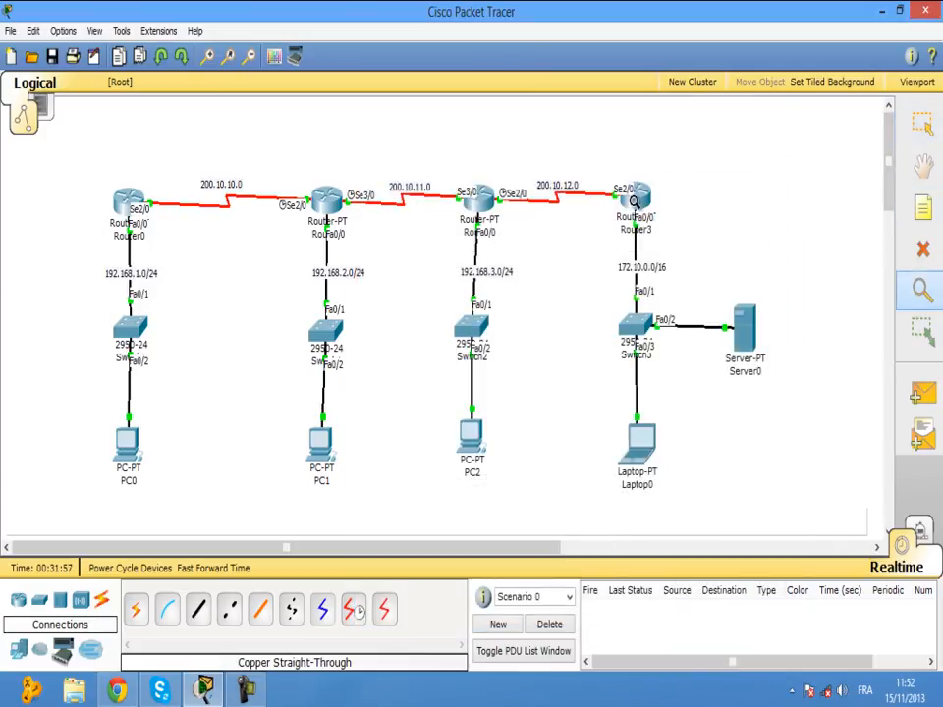
left_click(116, 196)
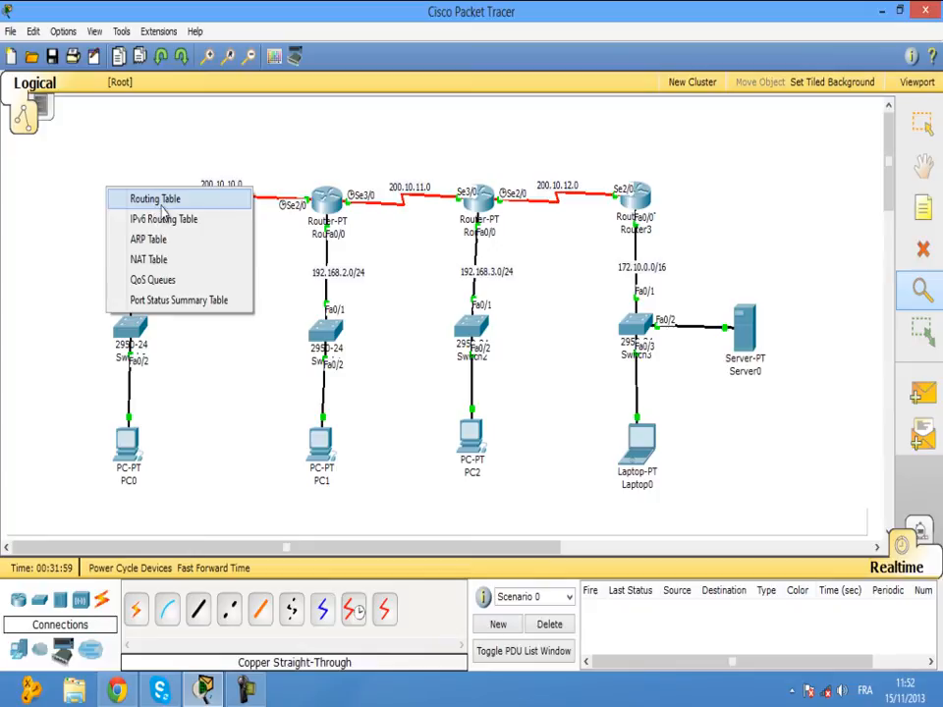
left_click(157, 202)
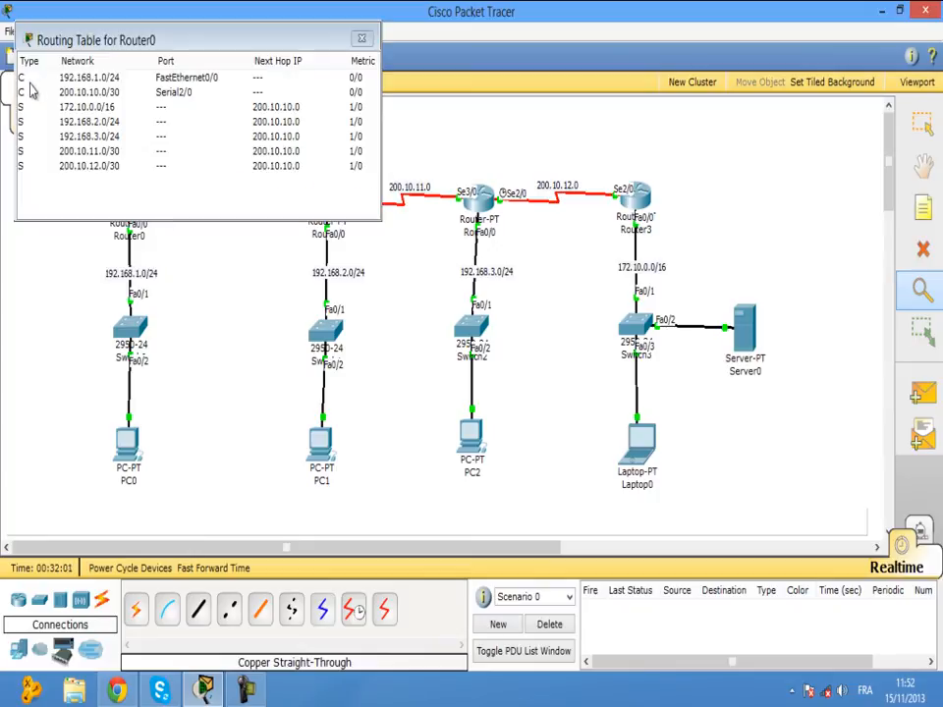
left_click_drag(122, 39, 595, 338)
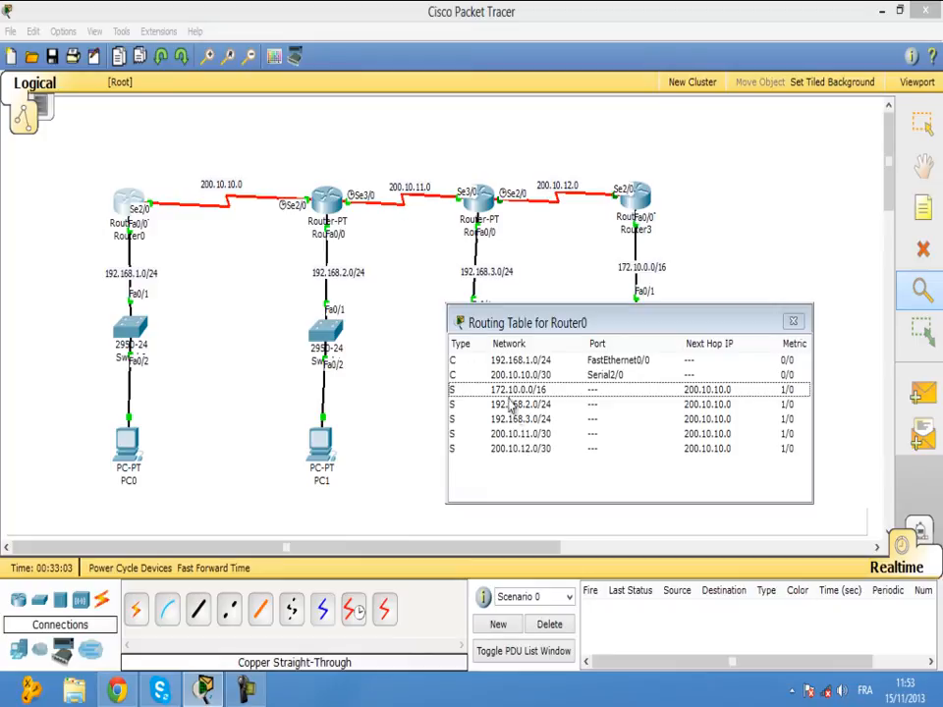
left_click(793, 322)
Inspect the routing tables of Router1, Router2 and Router3, then leave the Inspect tool.
left_click(308, 187)
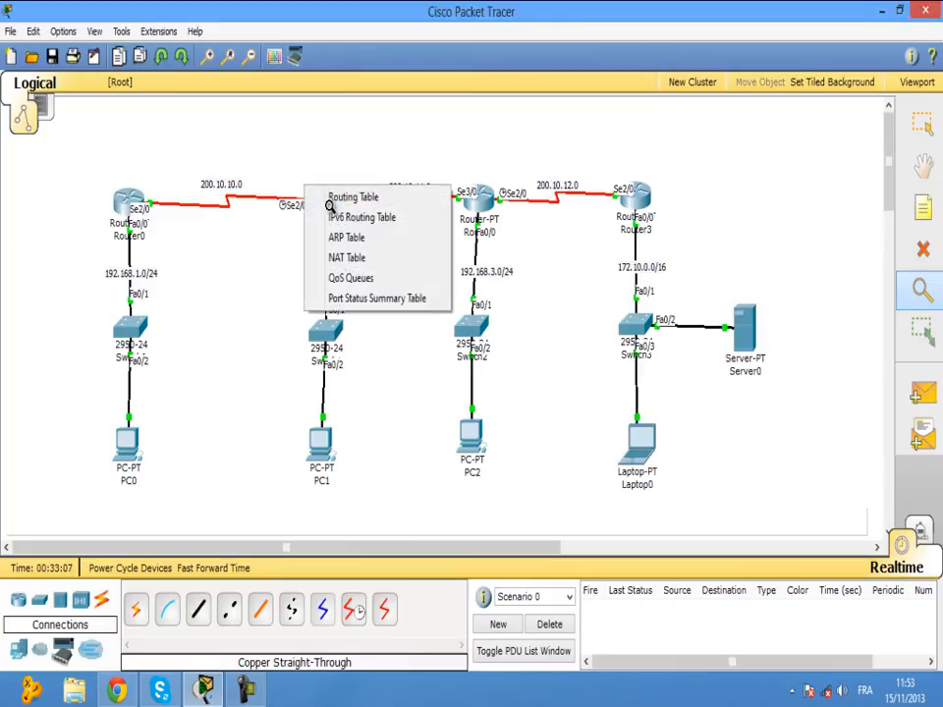
left_click(327, 195)
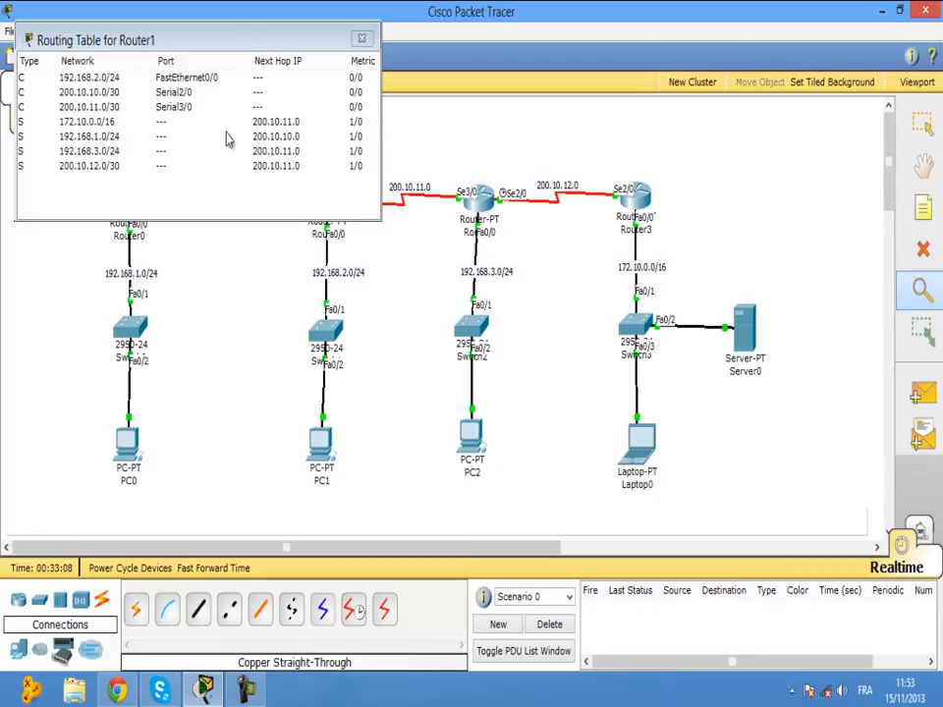
left_click(359, 39)
left_click(470, 177)
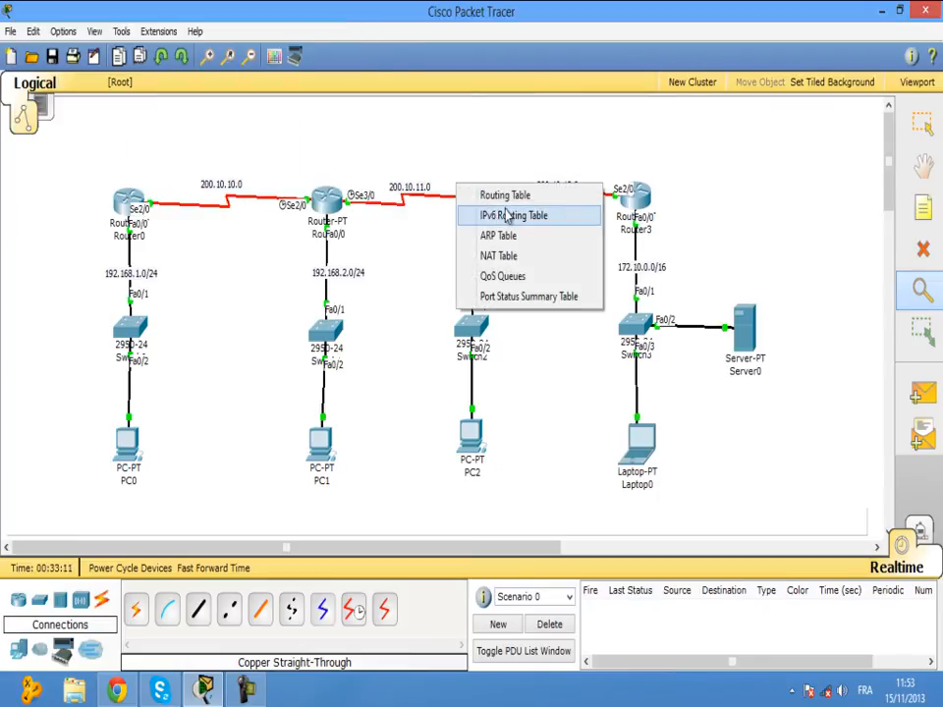
left_click(501, 193)
left_click(360, 38)
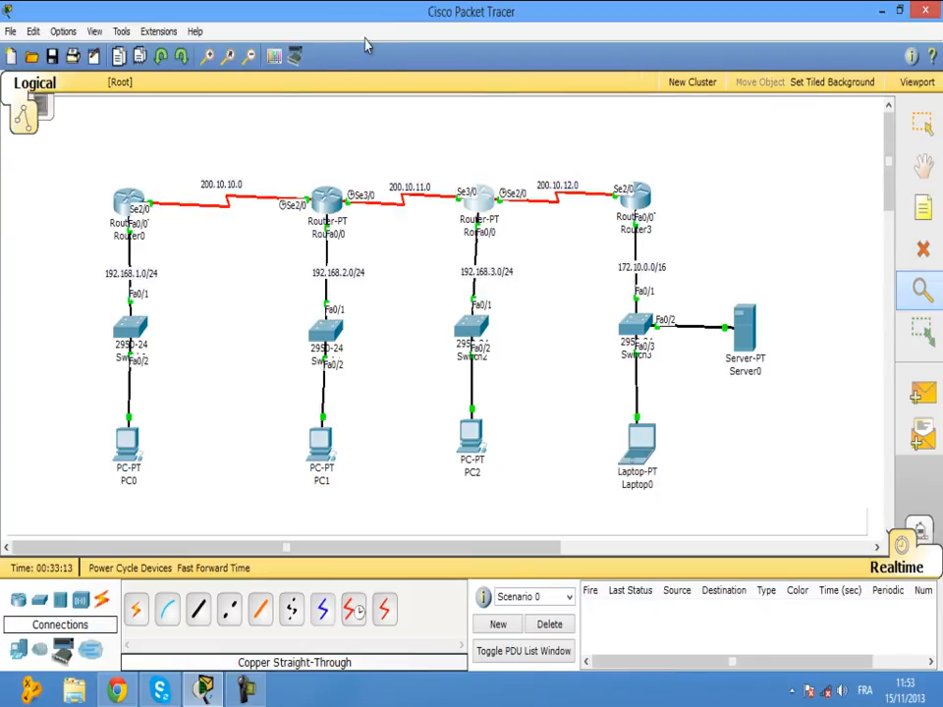
left_click(616, 186)
left_click(662, 194)
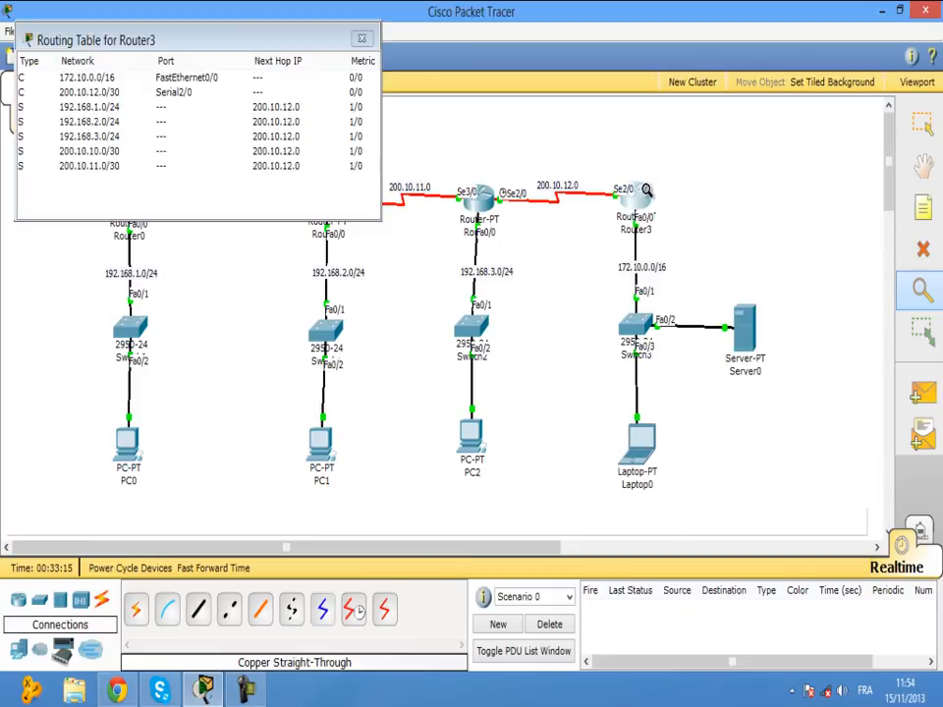
left_click(361, 38)
key("Escape")
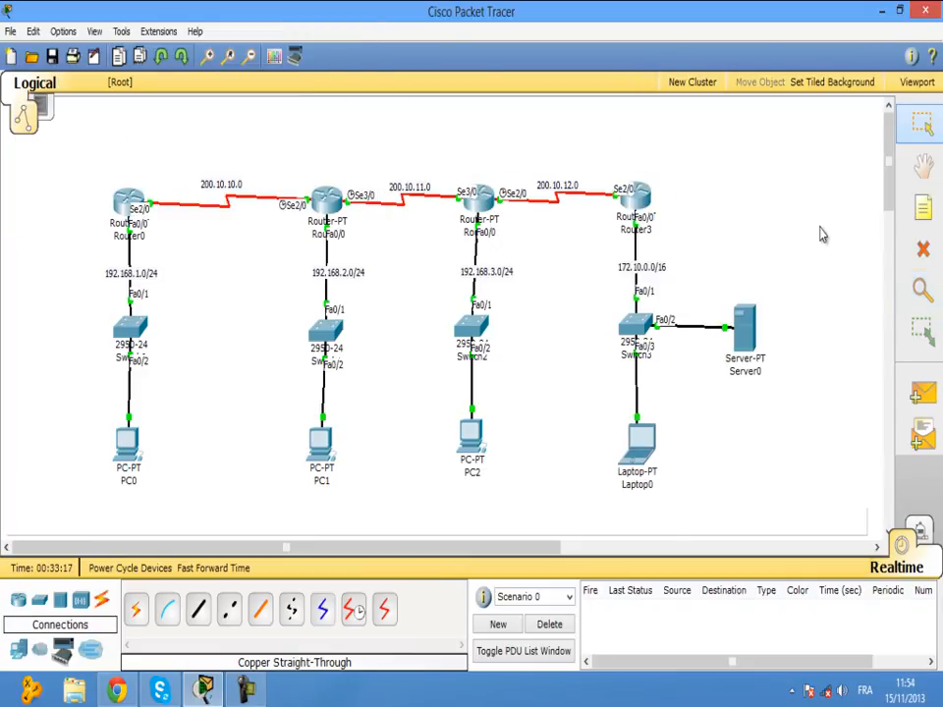
mouse_move(643, 444)
left_click(922, 393)
left_click(640, 444)
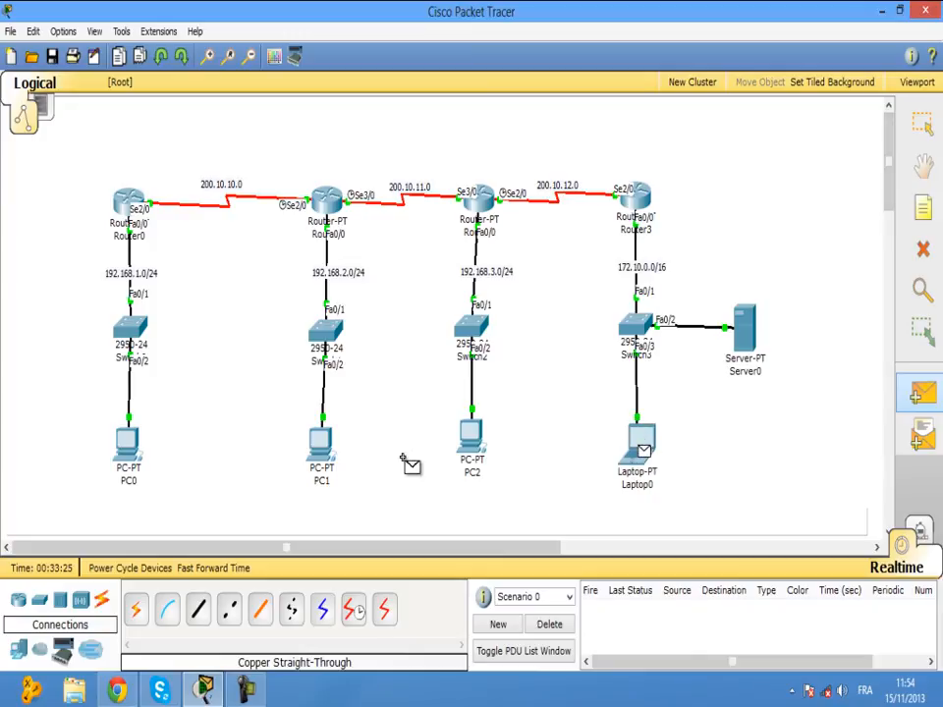
left_click(127, 447)
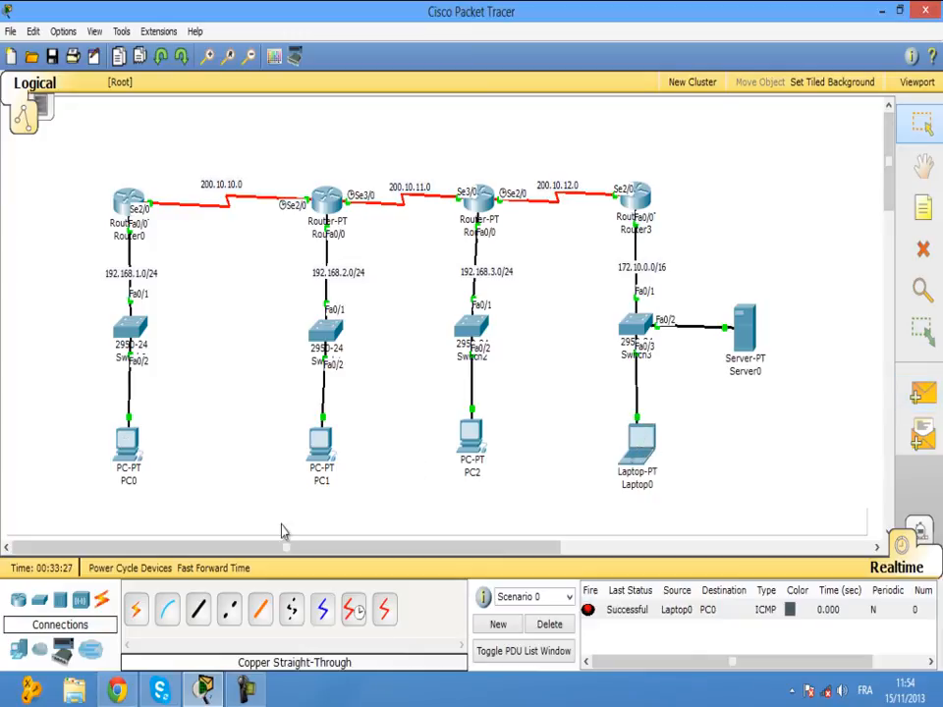
left_click(552, 626)
left_click(922, 393)
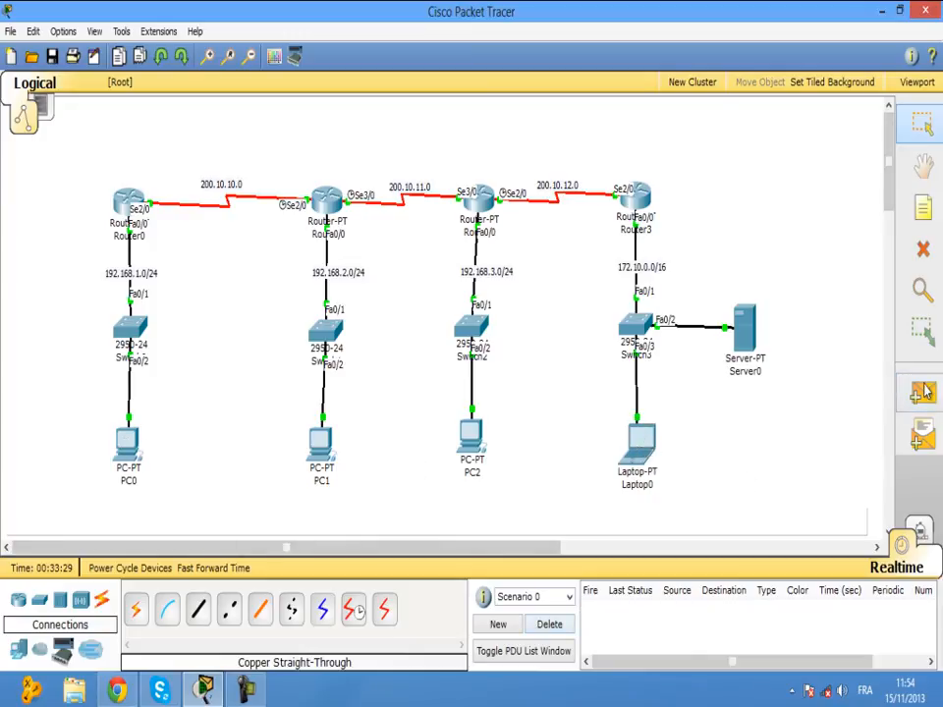
left_click(748, 334)
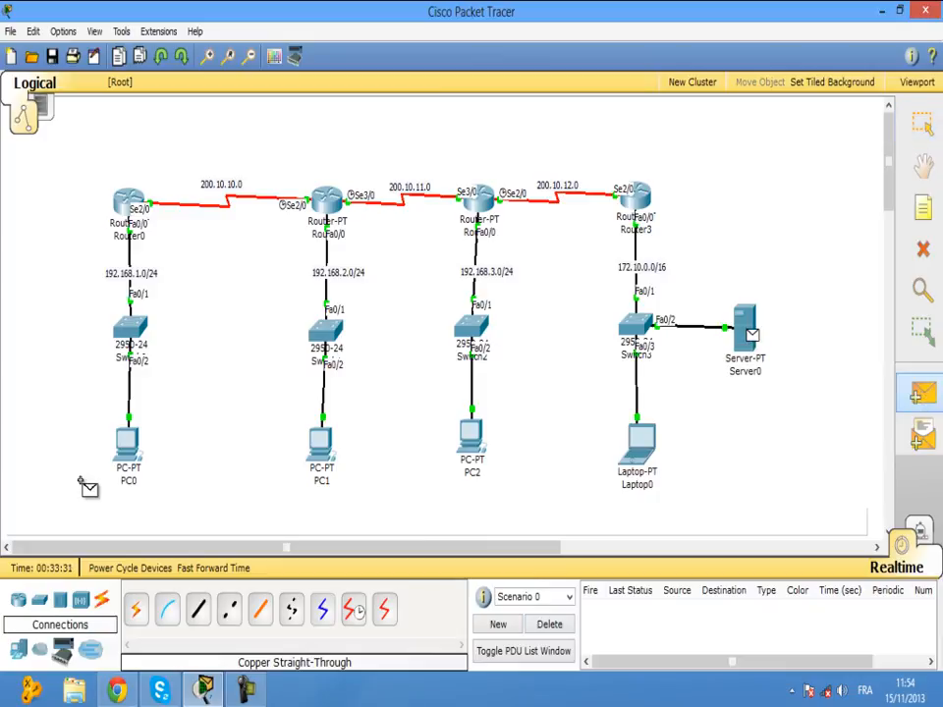
left_click(133, 452)
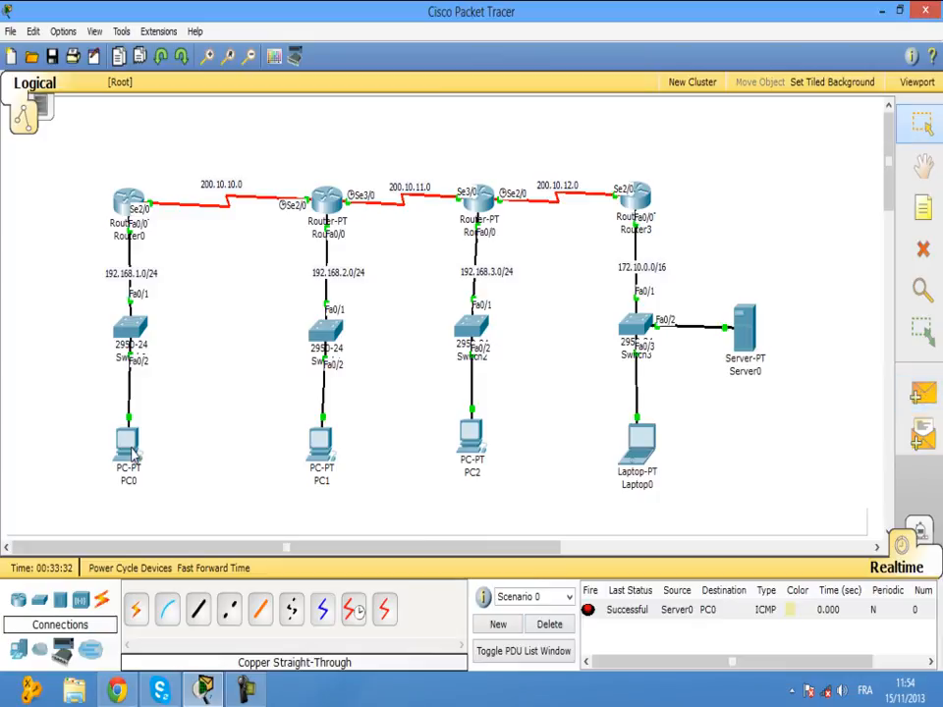
left_click(549, 624)
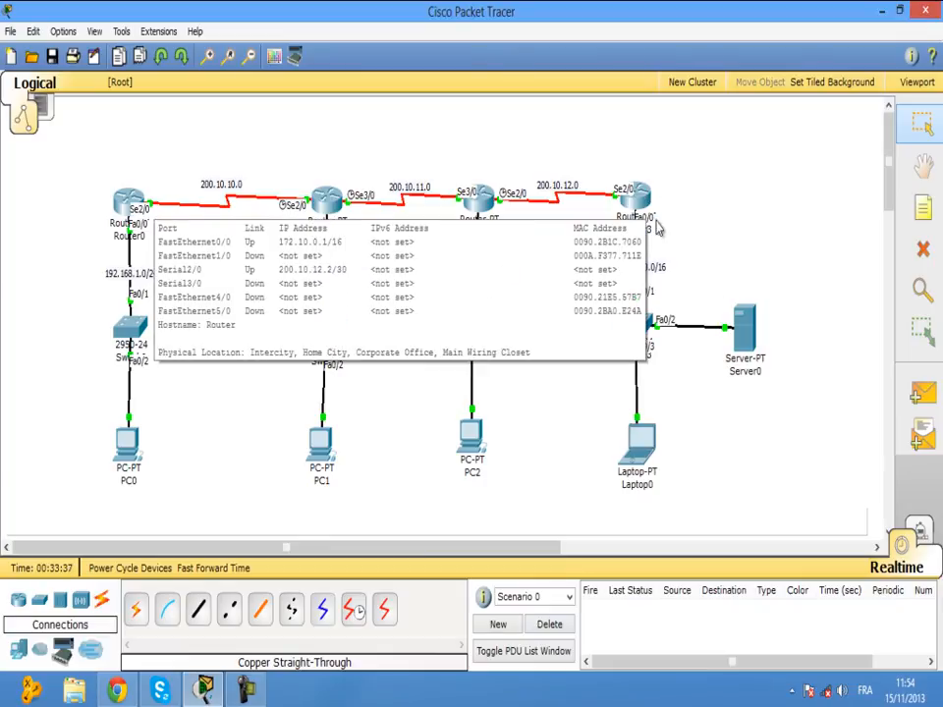
mouse_move(758, 370)
left_click(746, 334)
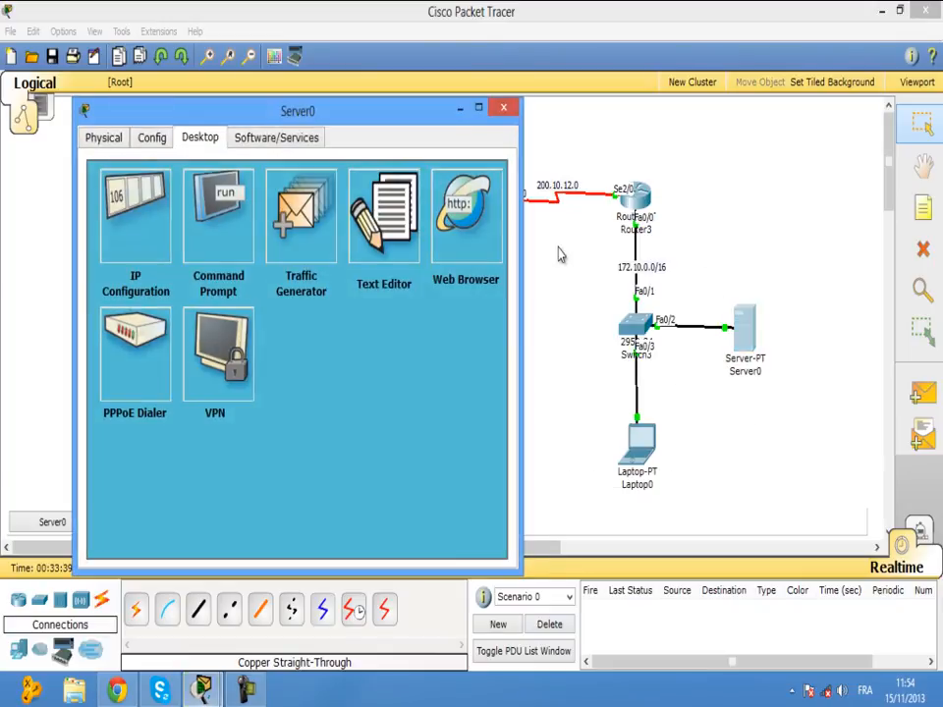
left_click(503, 107)
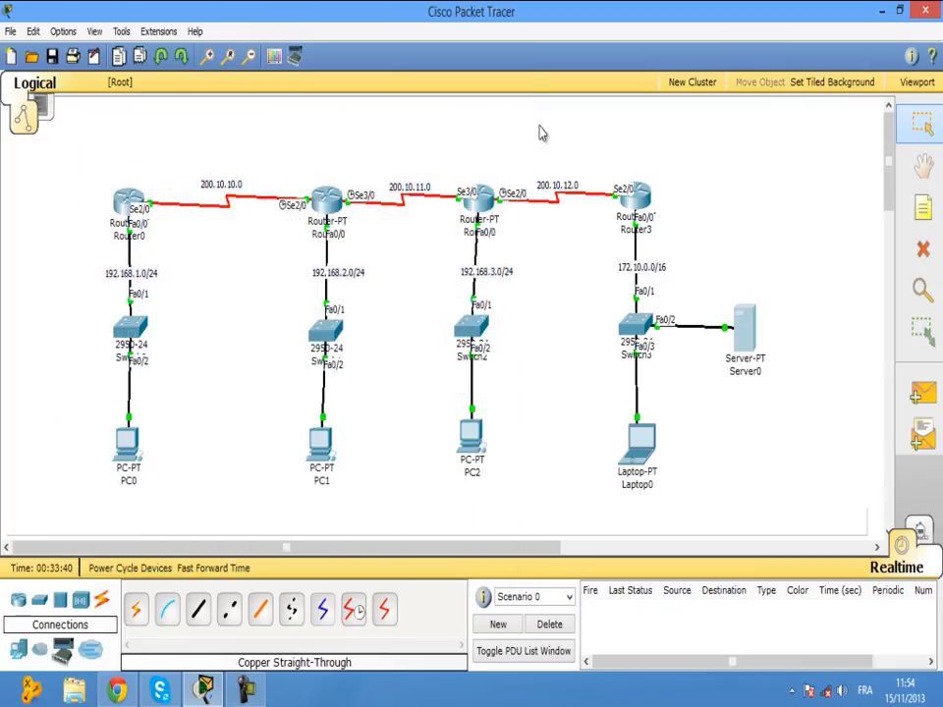
Rename Server0 to SERVEUR MSGR.
left_click(746, 371)
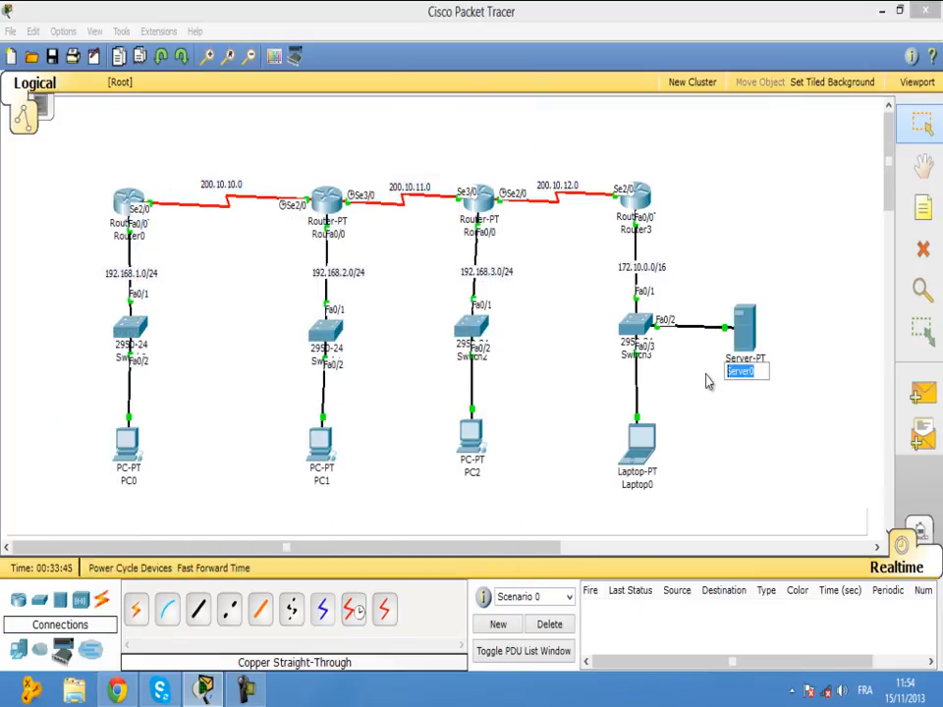
type("SERVEUR MSGR")
key("Return")
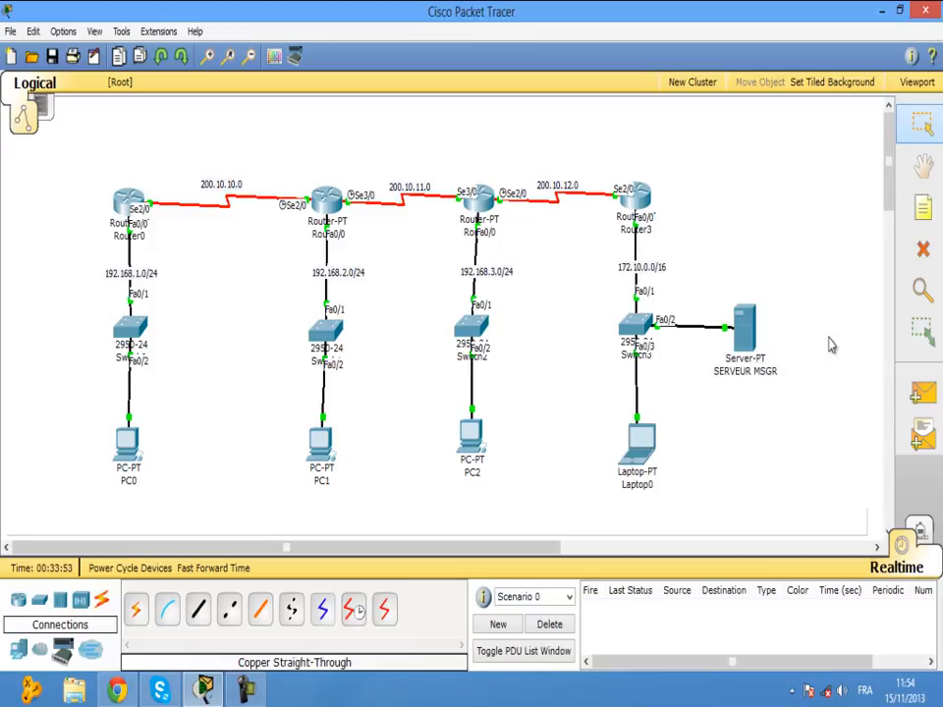
Open SERVEUR MSGR's Config tab and show the EMAIL service settings.
left_click(745, 329)
left_click(98, 157)
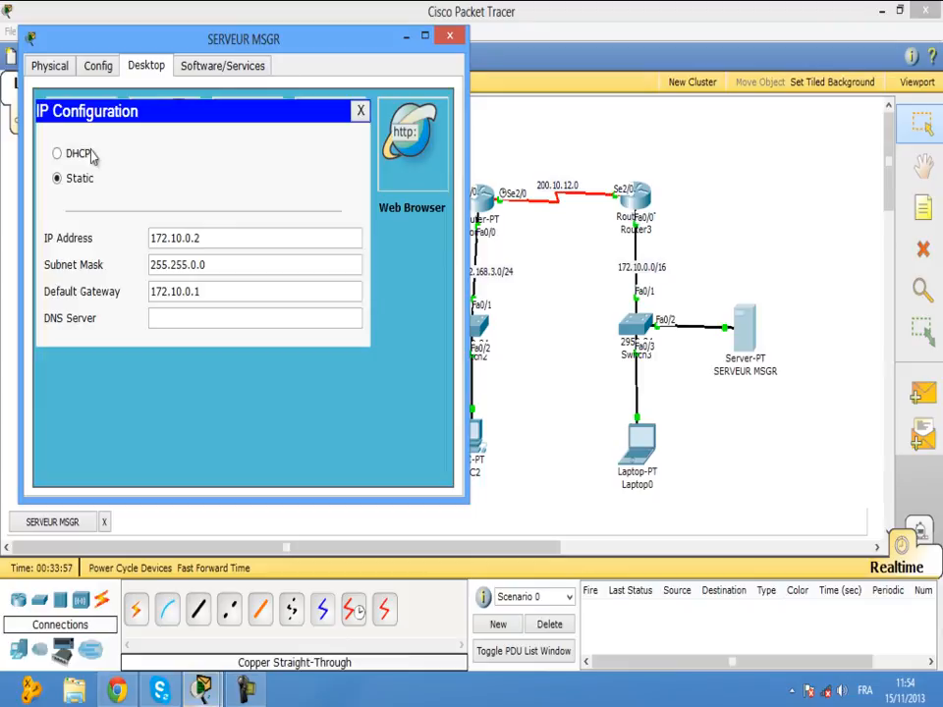
left_click(99, 67)
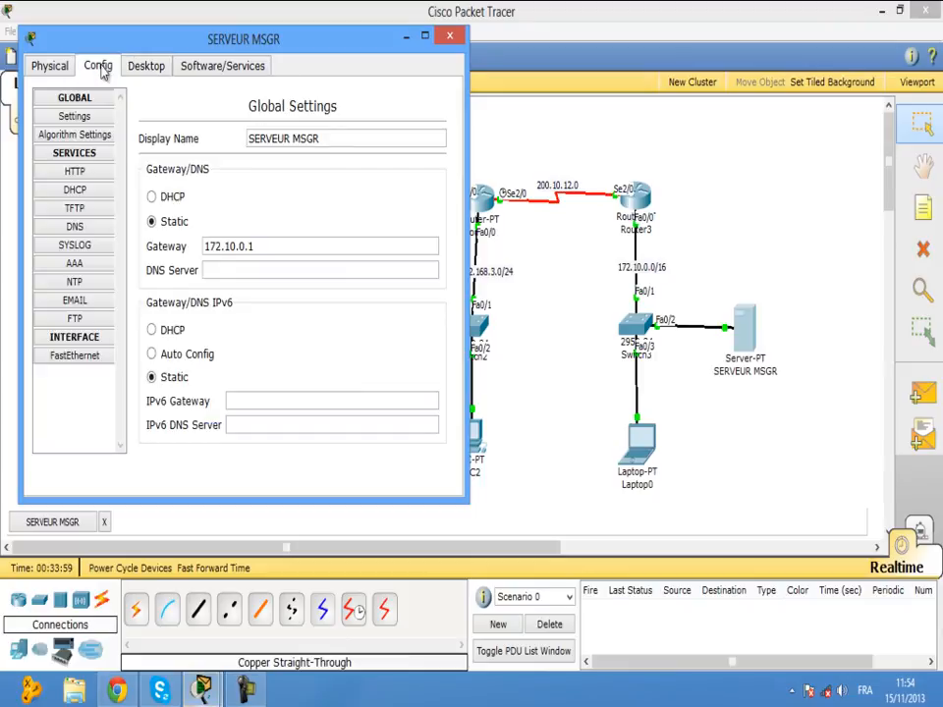
left_click(74, 300)
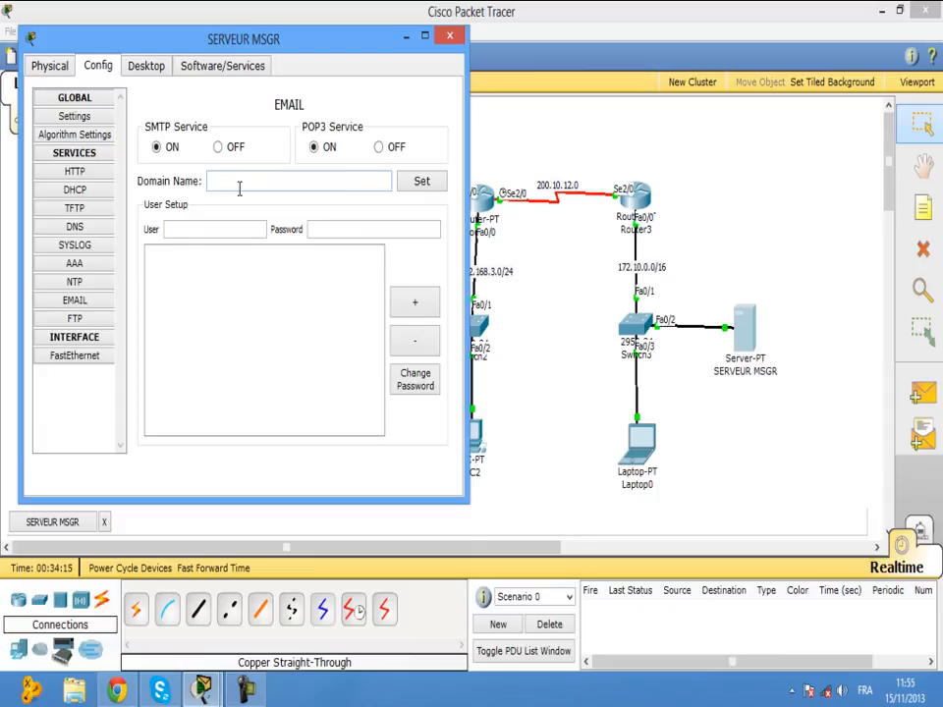
Set the mail server's domain name to MEHDI.
type("MEHDI")
left_click(232, 227)
left_click(417, 182)
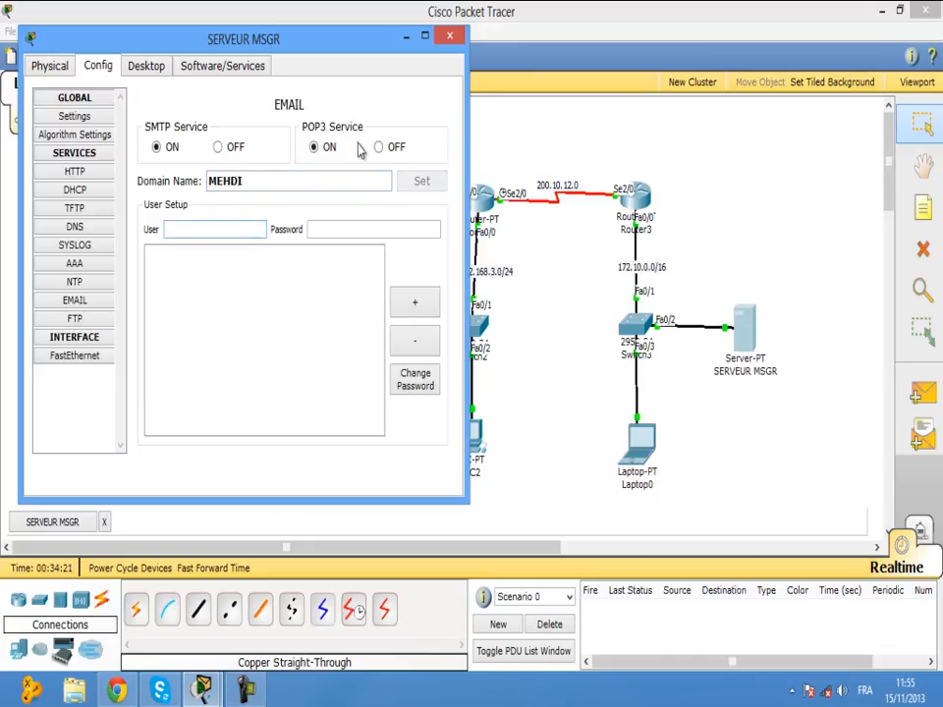
left_click_drag(337, 47, 661, 131)
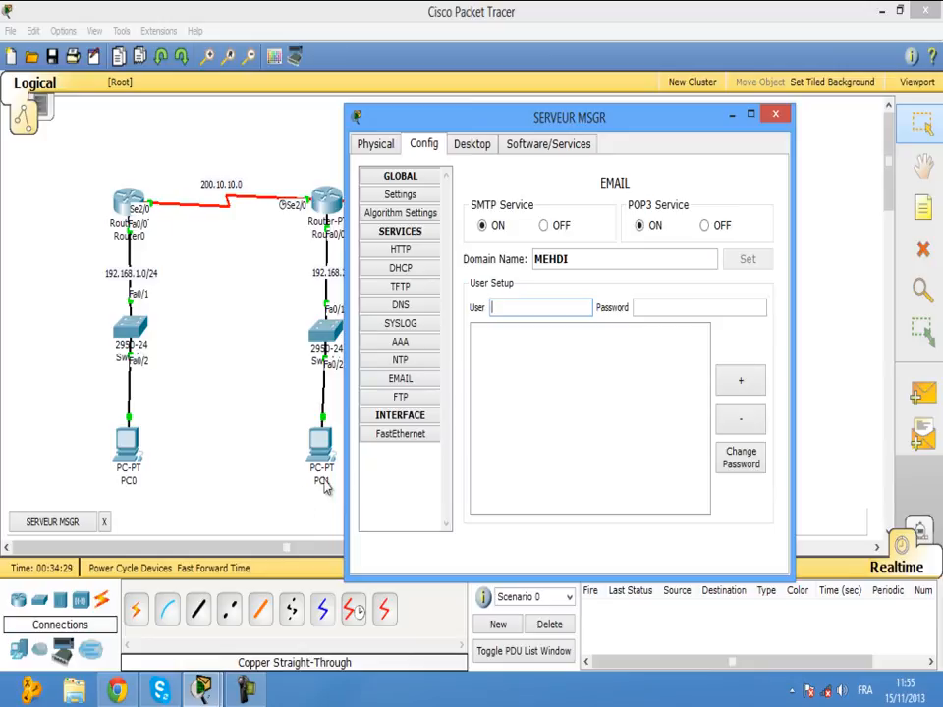
left_click_drag(590, 124, 154, 175)
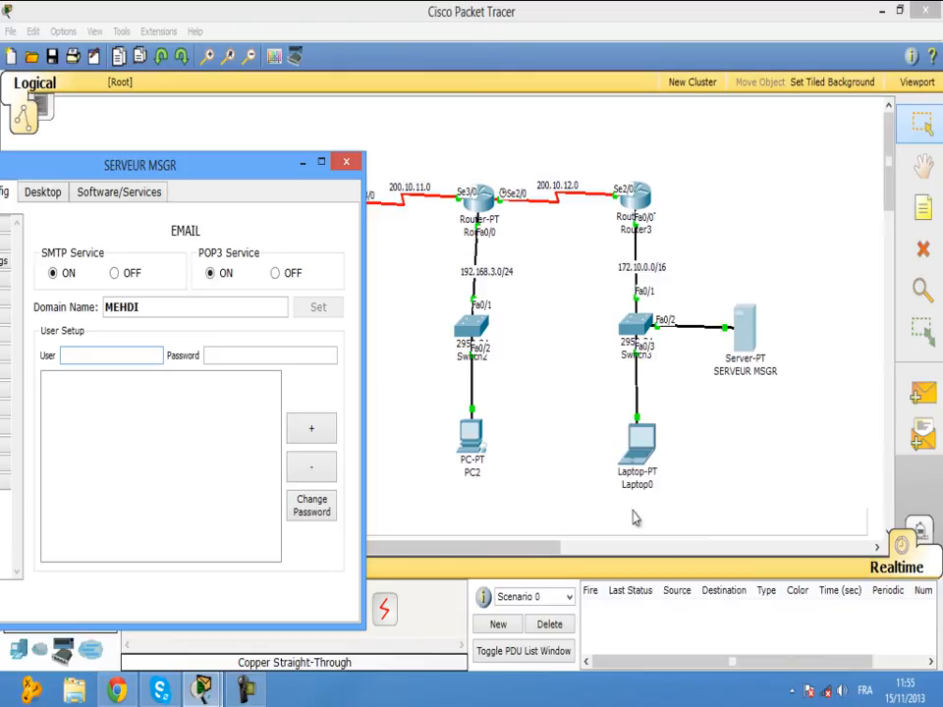
left_click_drag(270, 164, 689, 90)
Add mail accounts PC0 and PC1, each with a password.
type("P")
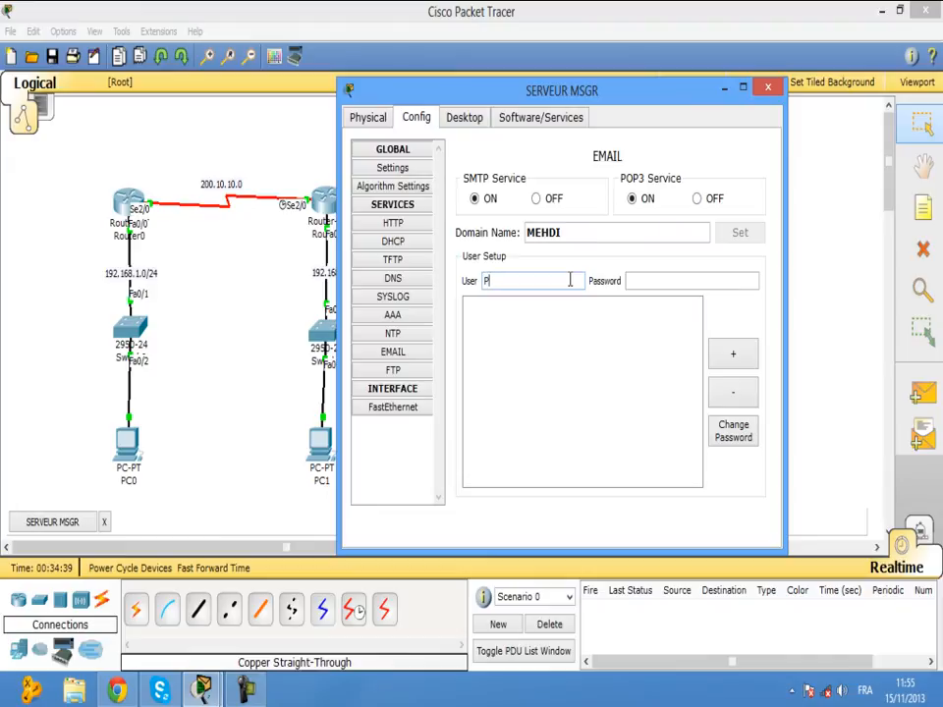
type("C0")
left_click(687, 283)
type("123")
left_click(744, 362)
left_click(538, 281)
type("PC1")
left_click(635, 280)
type("123")
left_click(734, 356)
Add mail account PC2 with a password.
left_click(559, 280)
type("PC3")
key("BackSpace")
type("2")
left_click(645, 280)
type("123")
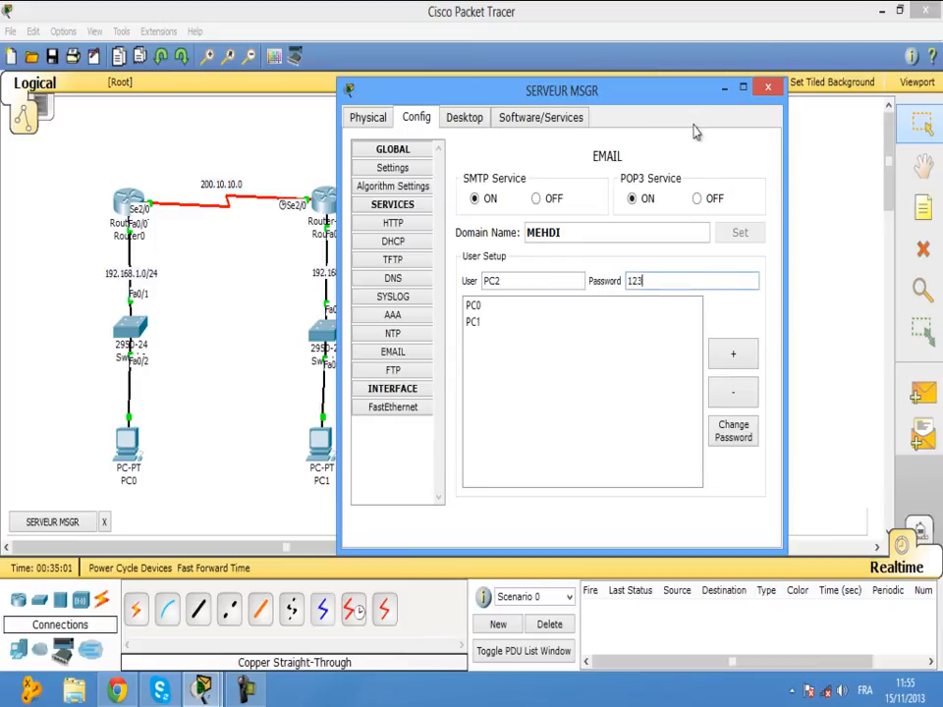
left_click_drag(678, 95, 605, 229)
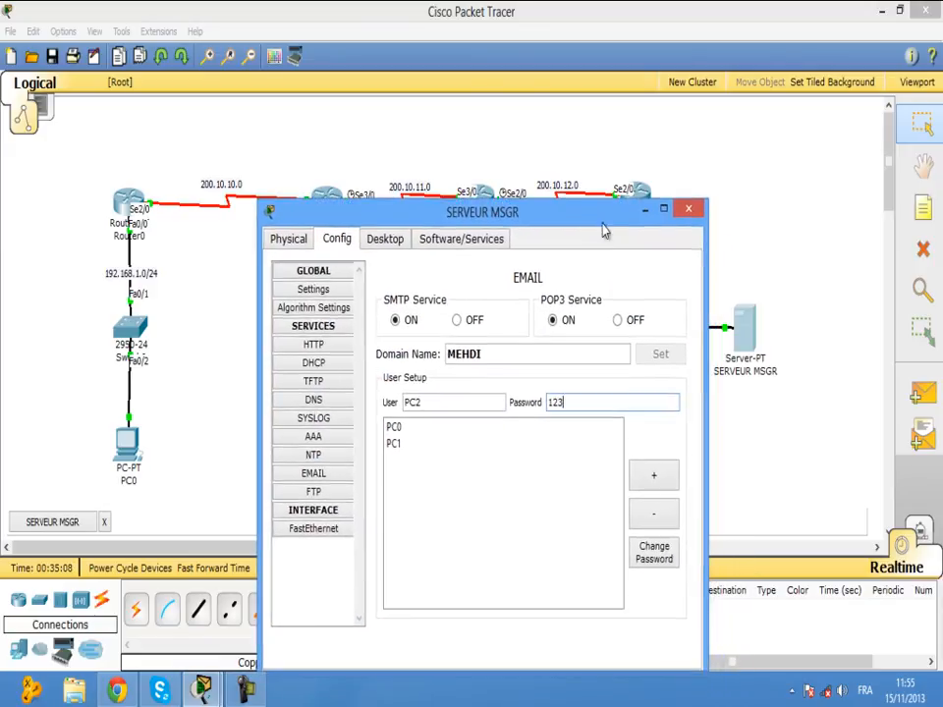
left_click(656, 481)
Add the laptop's mail account LAPTOP0 with a password.
left_click_drag(585, 221, 427, 172)
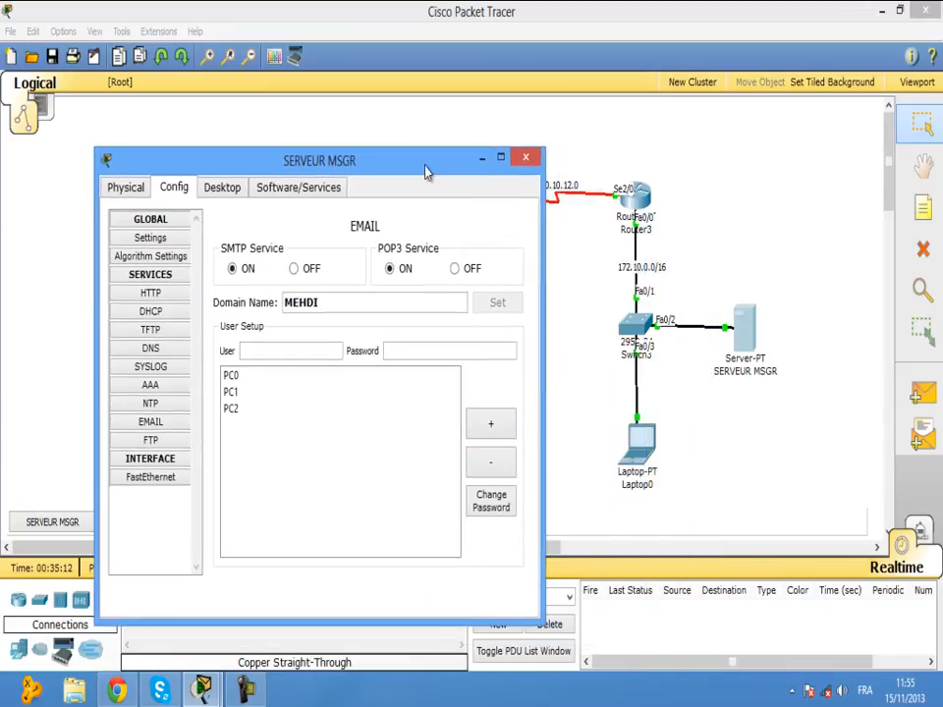
left_click(291, 353)
type("LAPTO")
key("BackSpace")
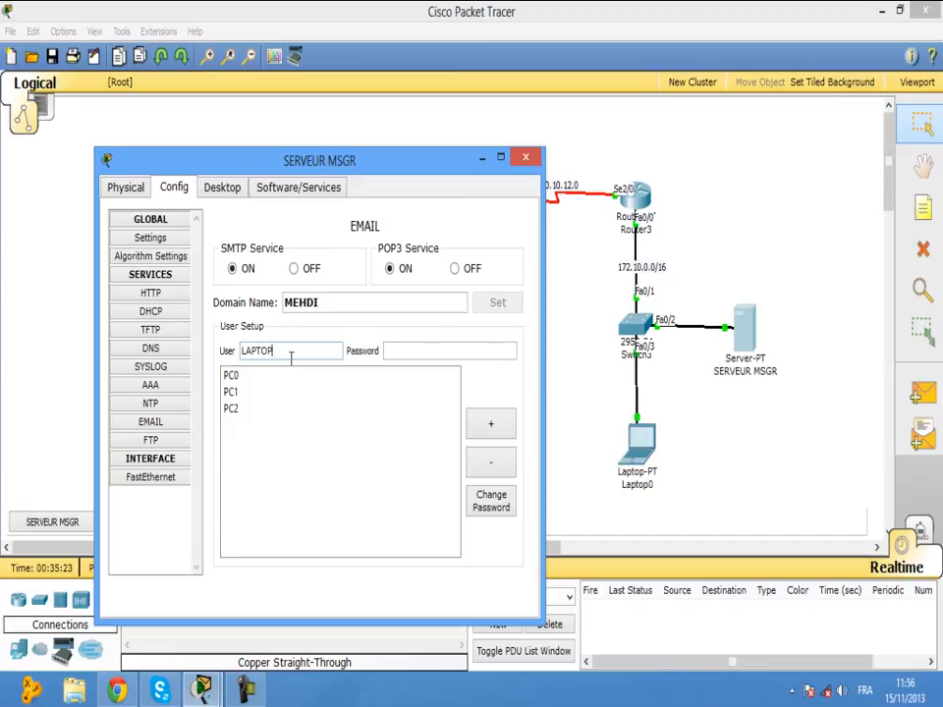
left_click(434, 354)
type("123")
left_click(488, 424)
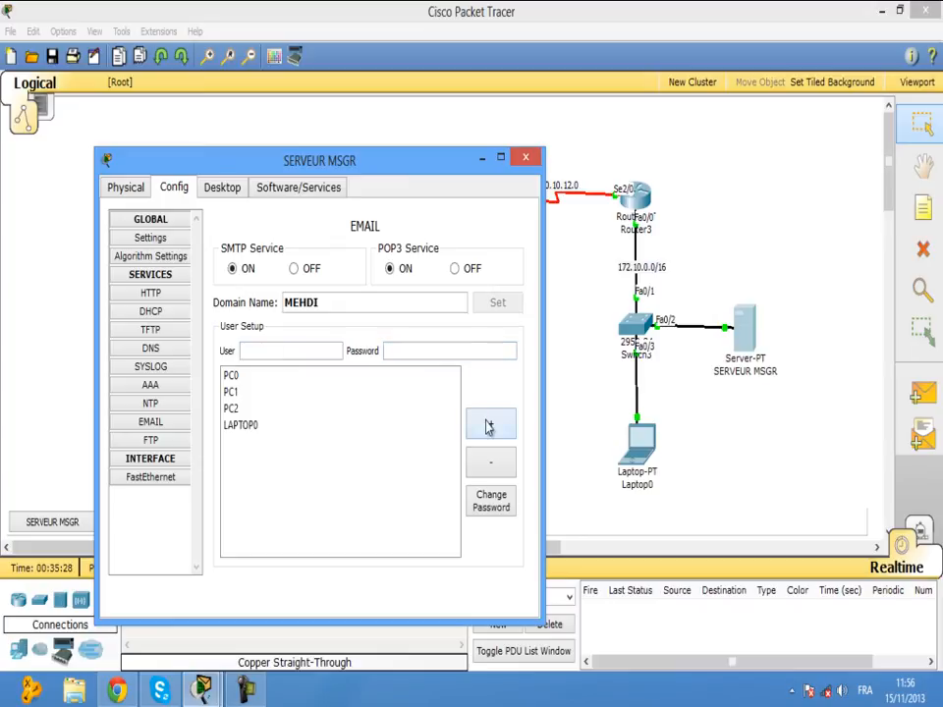
Reopen SERVEUR MSGR's email settings to review the accounts, then close it.
left_click(526, 160)
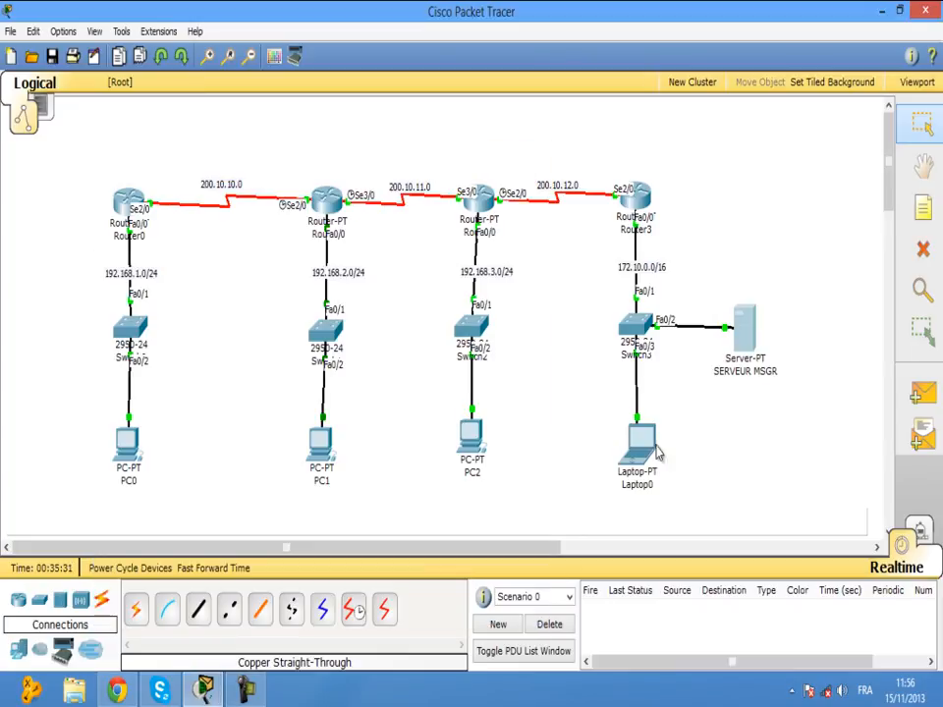
left_click(743, 334)
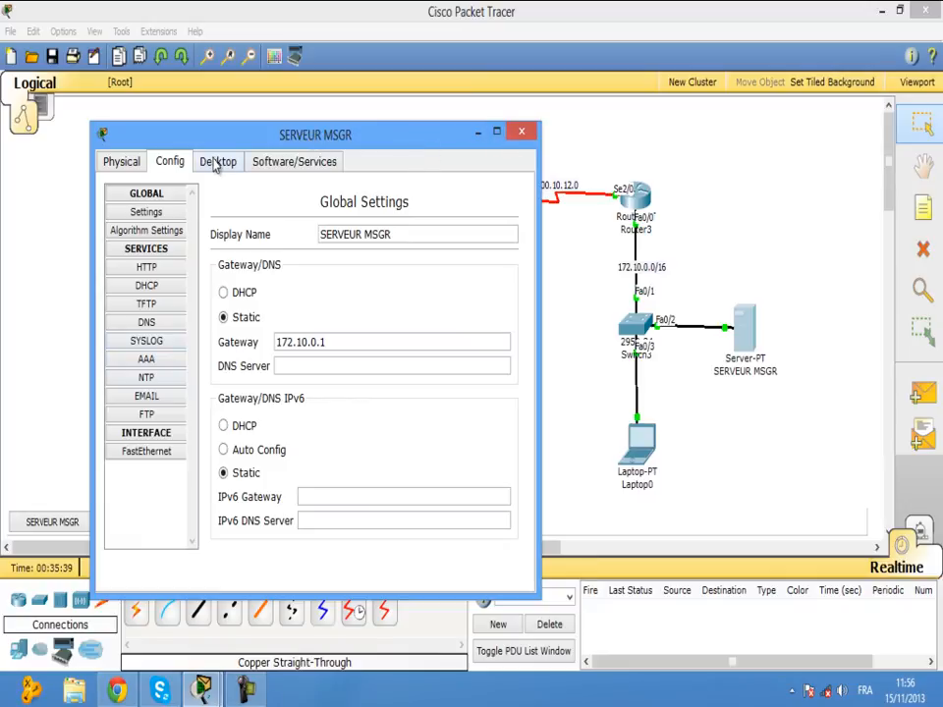
left_click(152, 399)
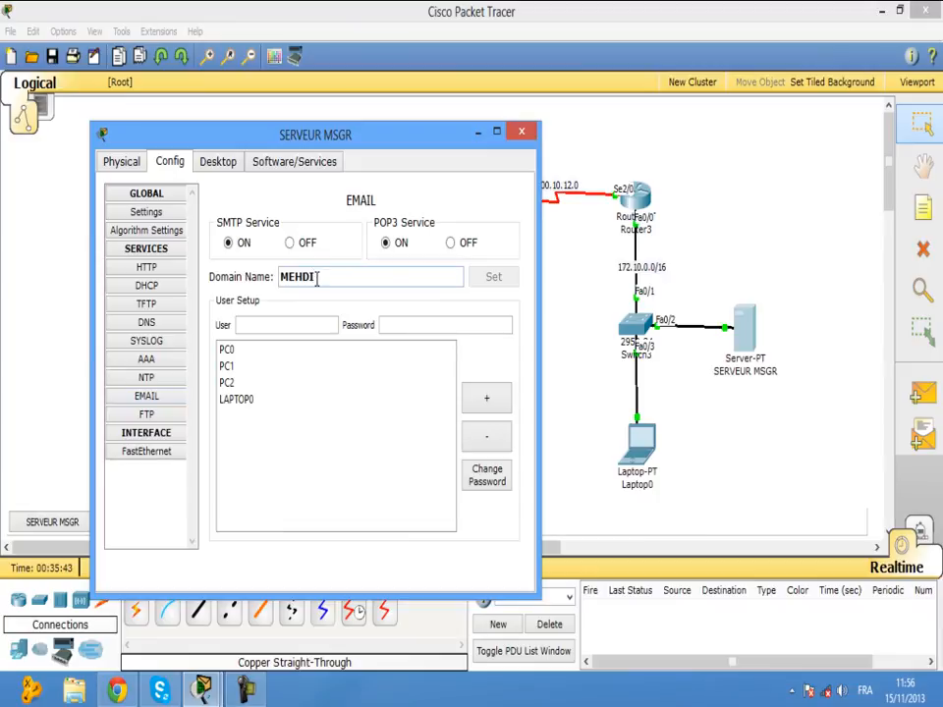
left_click(522, 130)
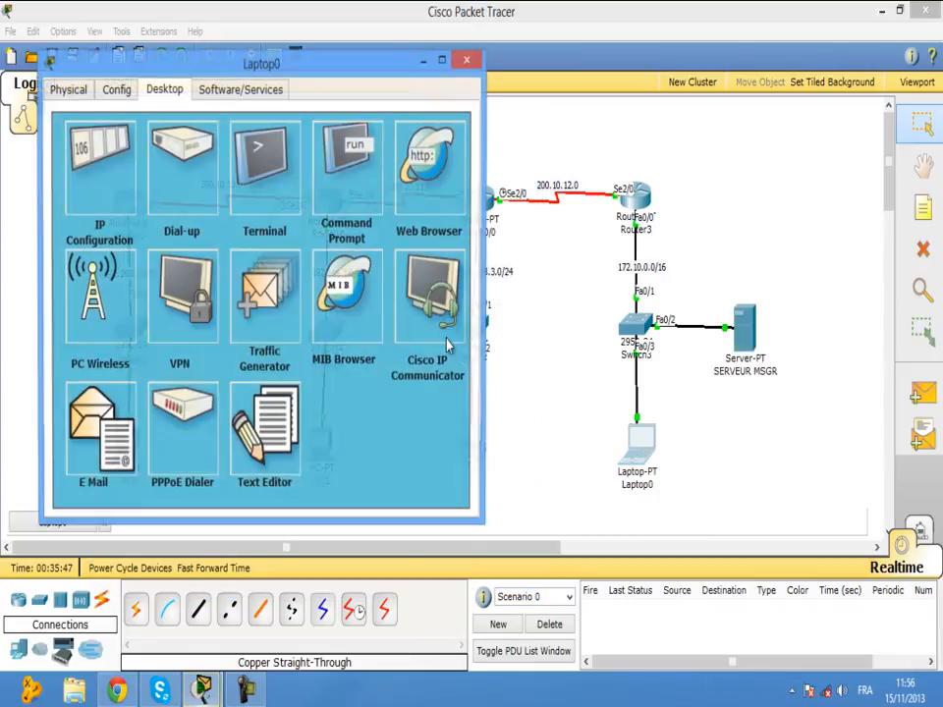
left_click(639, 444)
left_click(106, 437)
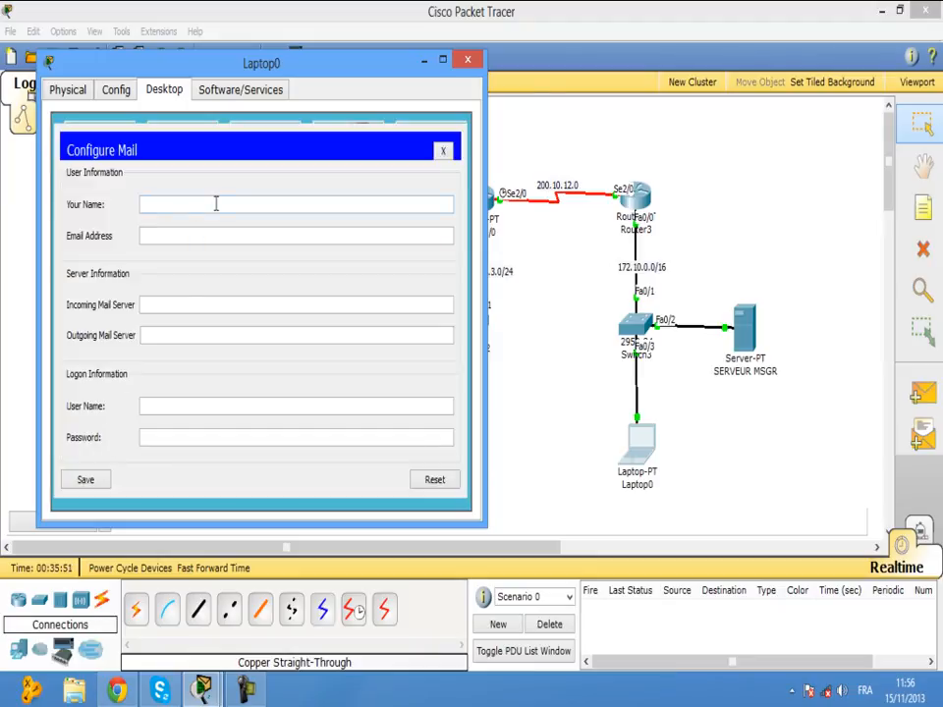
type("PC")
key("BackSpace")
type("LAPTOP0")
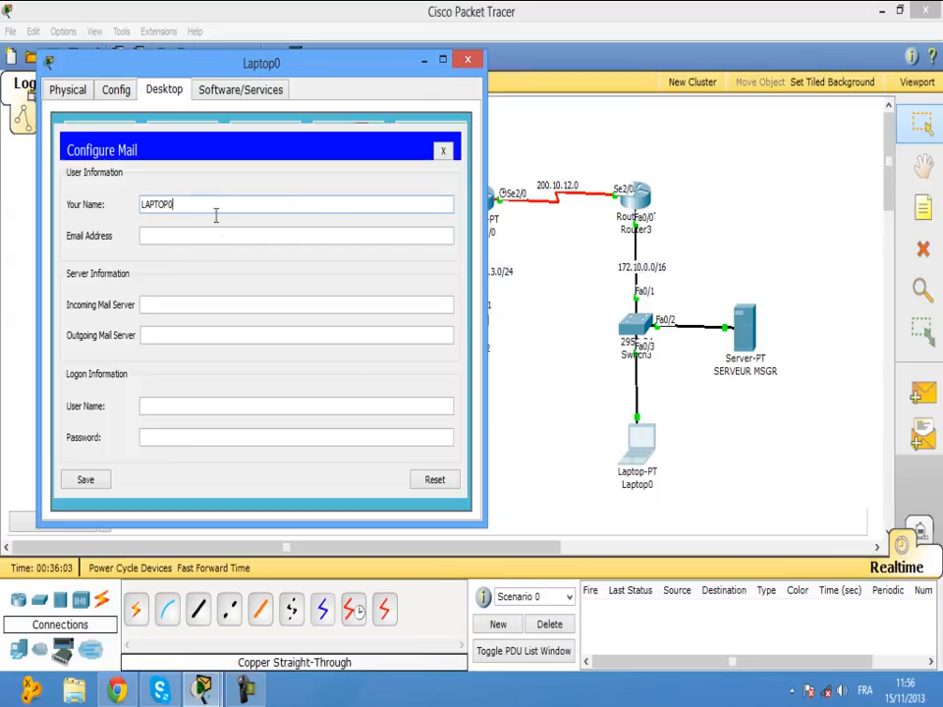
left_click(214, 233)
type("LAPTOP0")
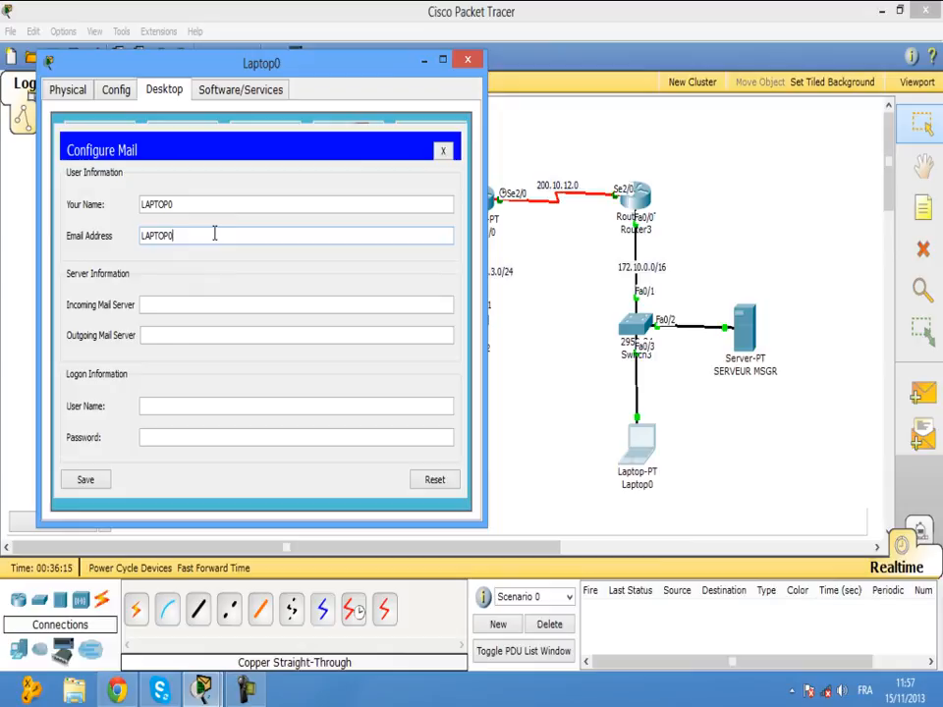
type("@MEHDI")
type(".COM")
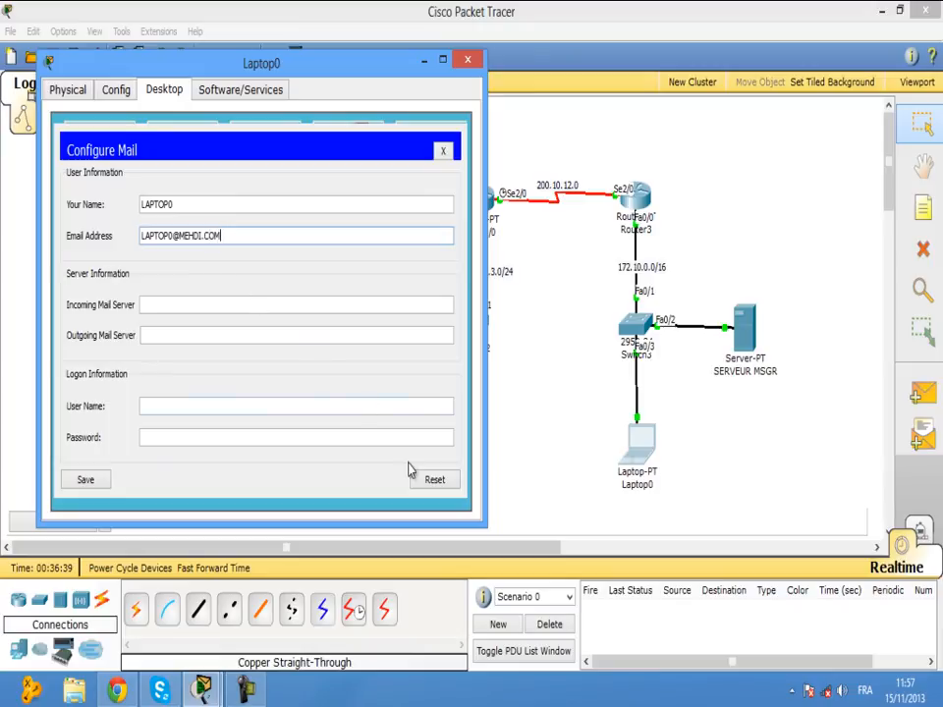
left_click(263, 304)
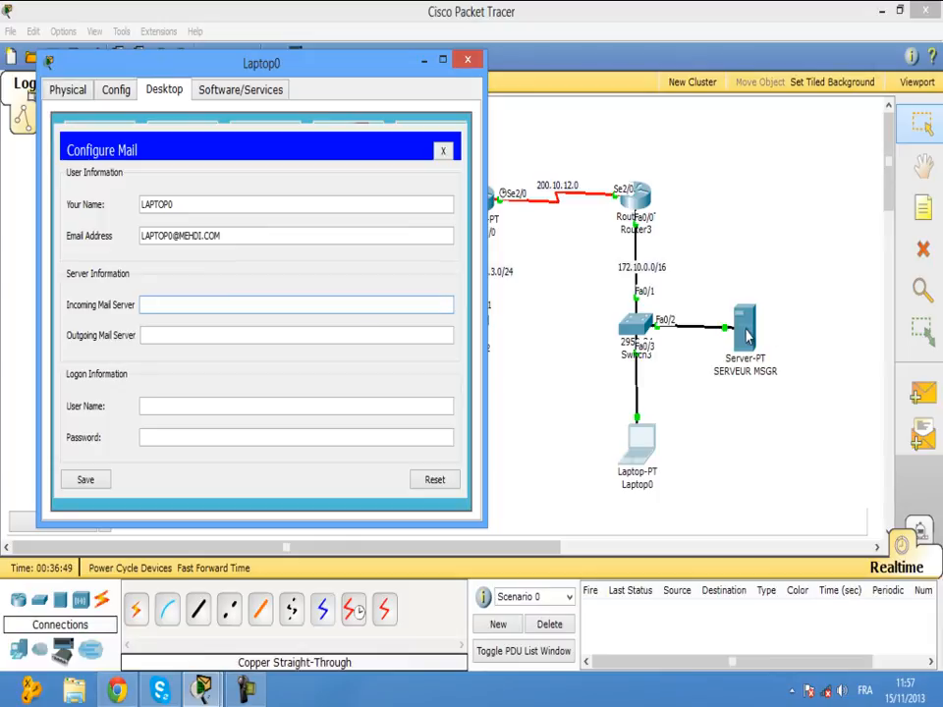
Check the server's address and set the incoming mail server to 172.10.0.2.
left_click(792, 297)
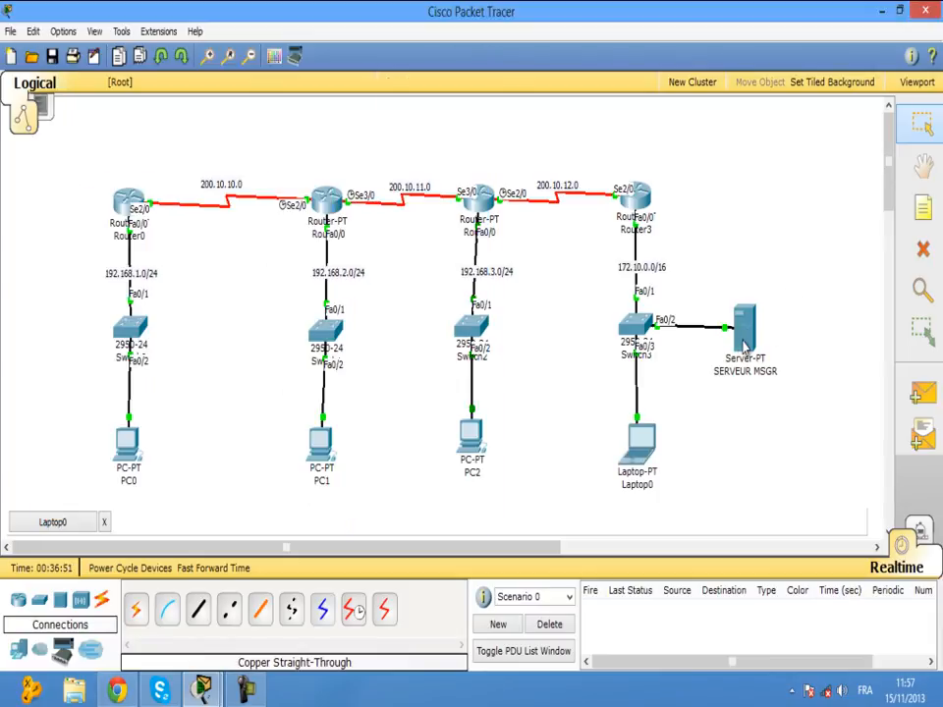
mouse_move(744, 346)
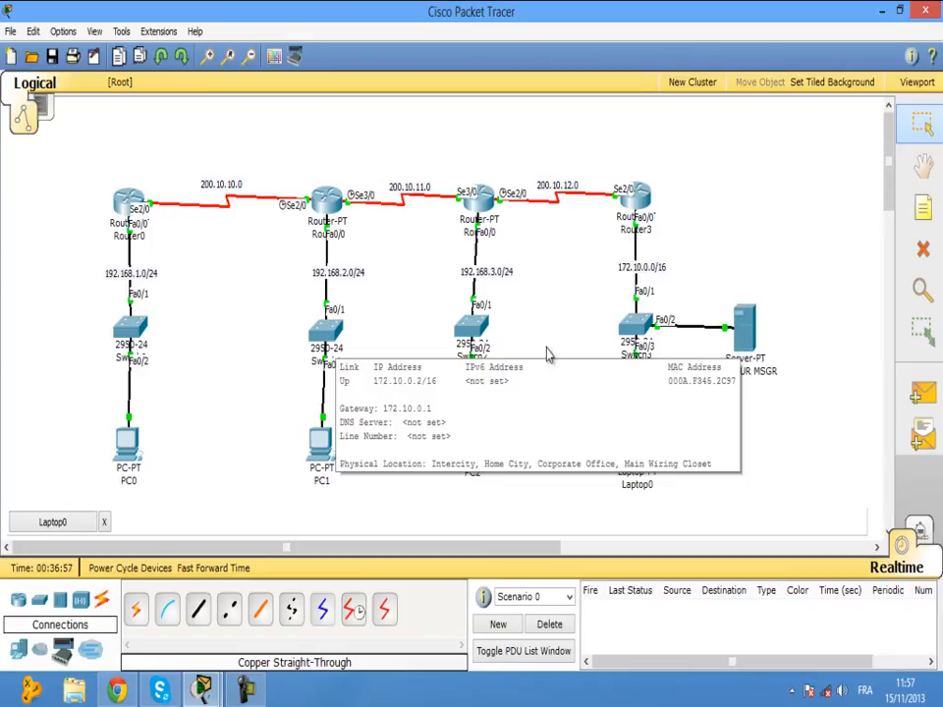
left_click(77, 525)
left_click(278, 304)
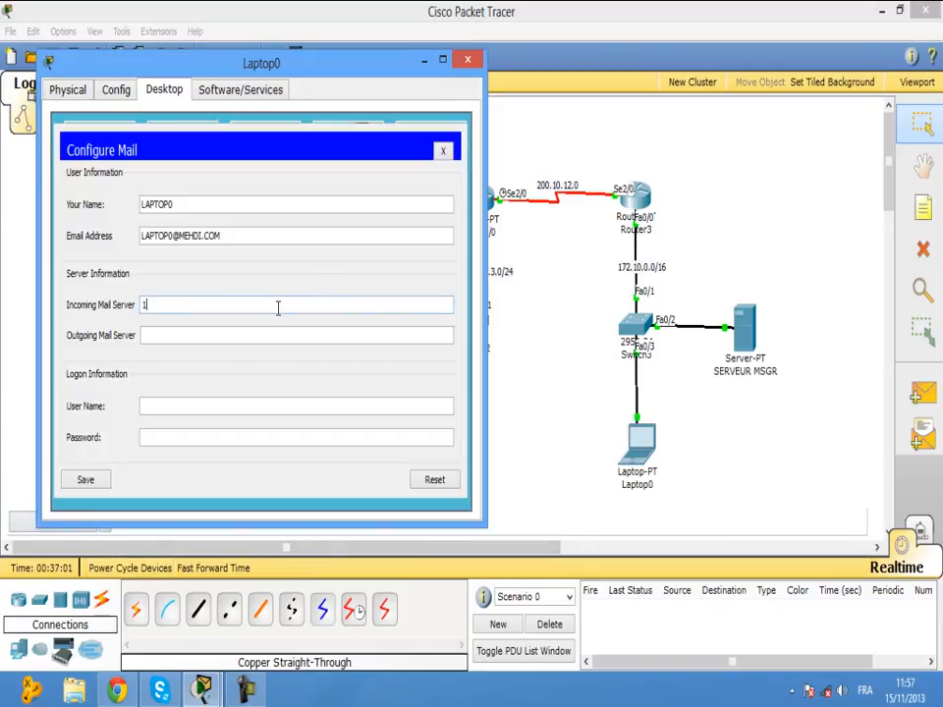
type("172.10.0.2")
left_click(266, 336)
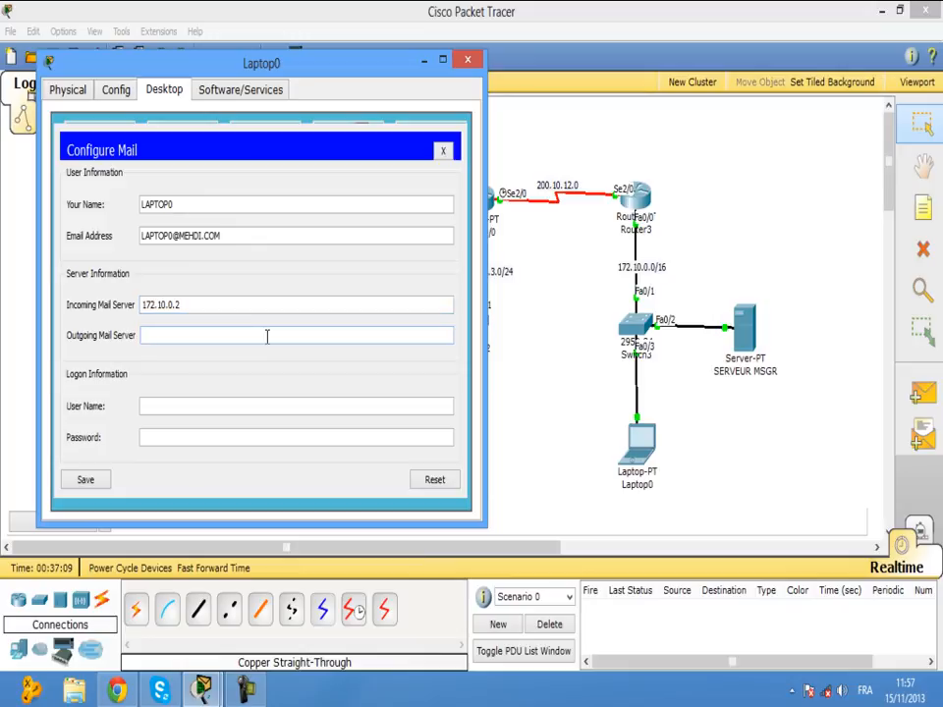
type("172.10.0.2")
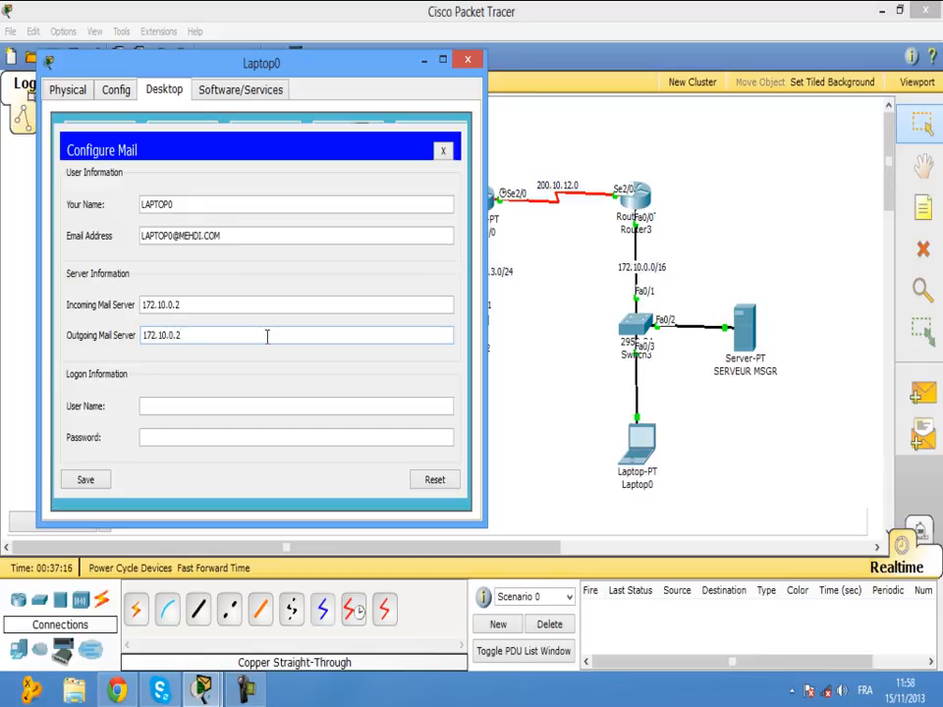
Enter the laptop's login user name and password, and save the mail settings.
left_click(255, 405)
type("LAPTOP0")
left_click(244, 436)
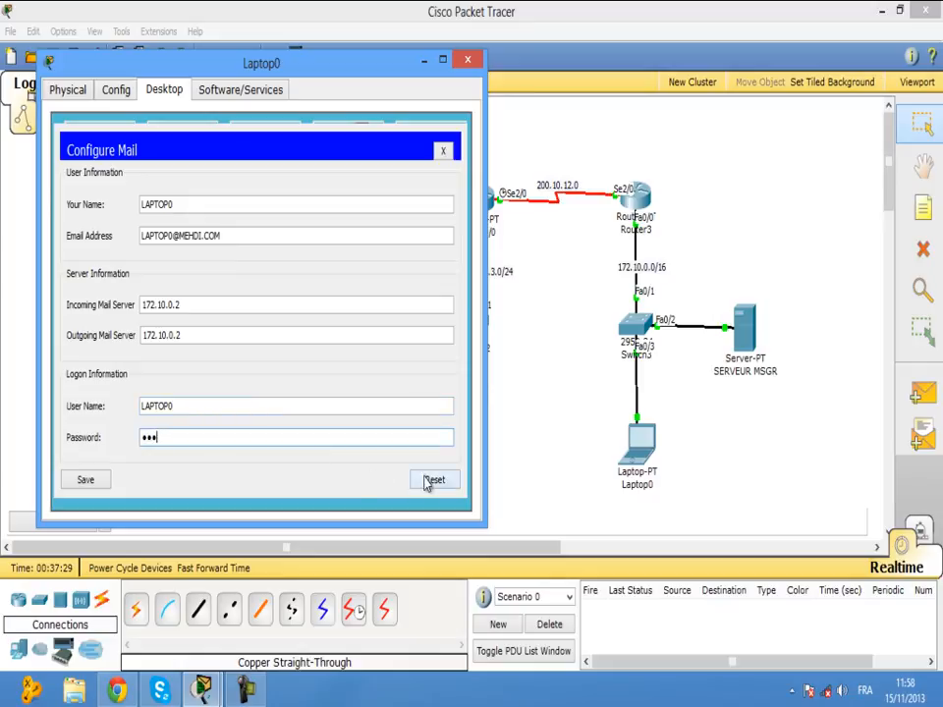
left_click(98, 482)
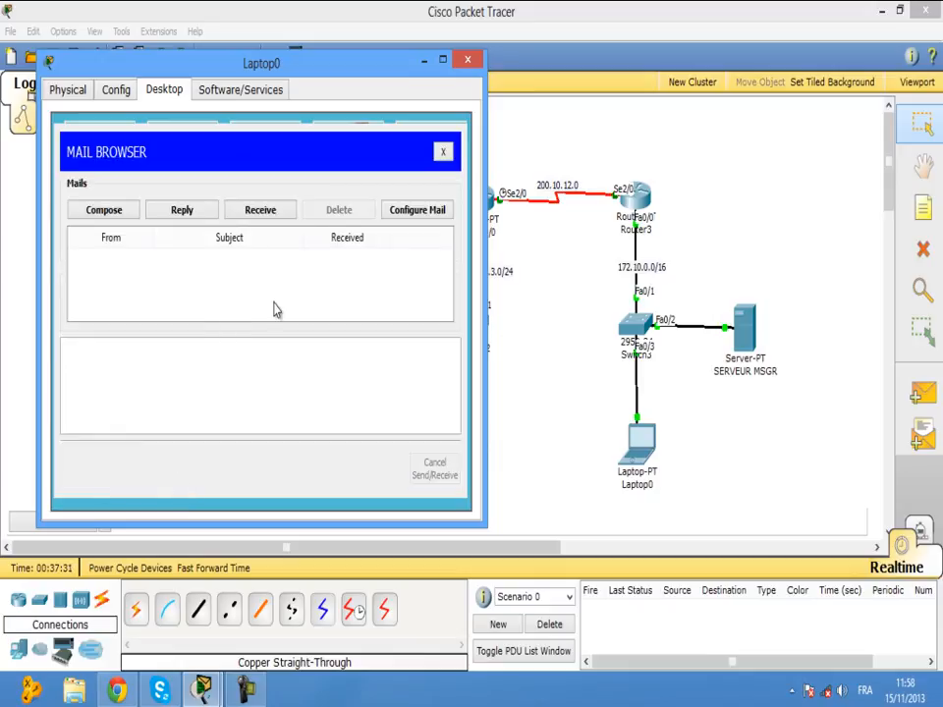
Review the saved mail configuration and close Laptop0's window.
left_click(406, 211)
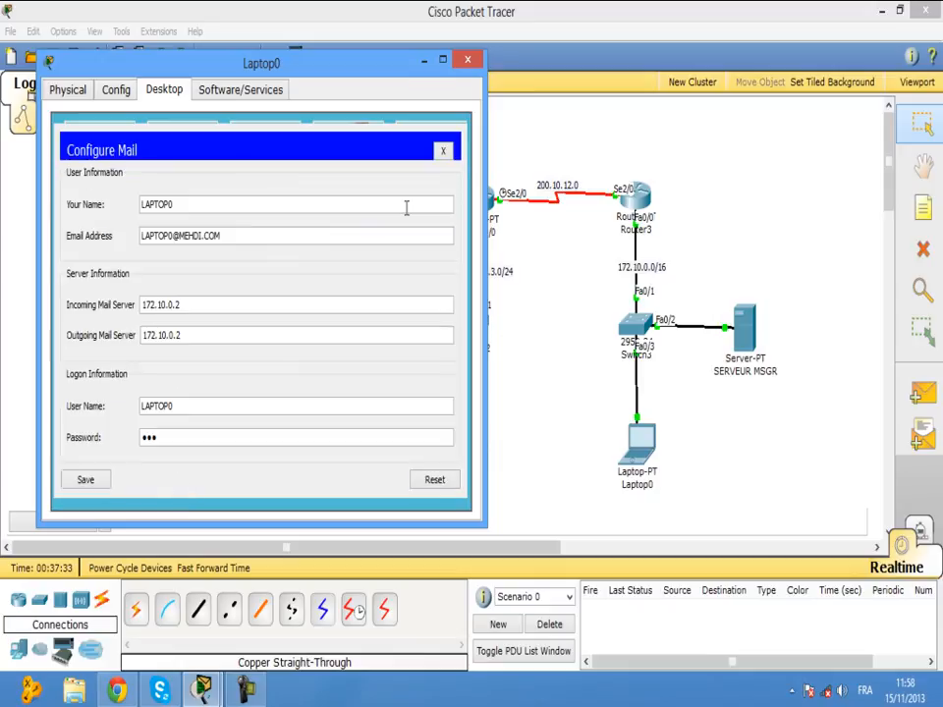
left_click_drag(225, 236, 199, 235)
left_click(254, 237)
left_click(470, 64)
left_click(743, 328)
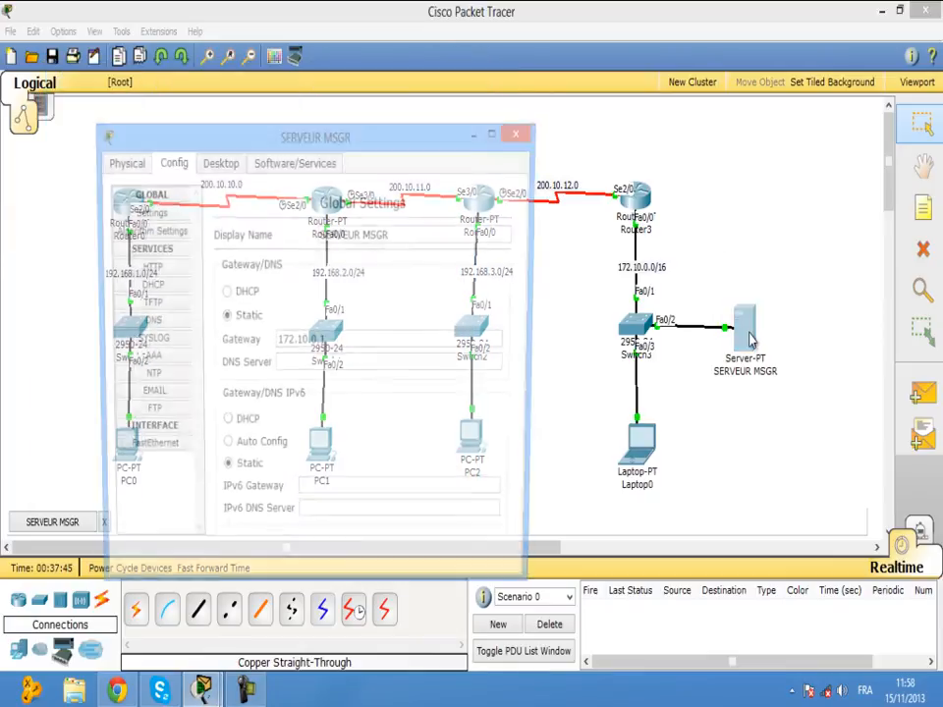
left_click(163, 397)
left_click(372, 276)
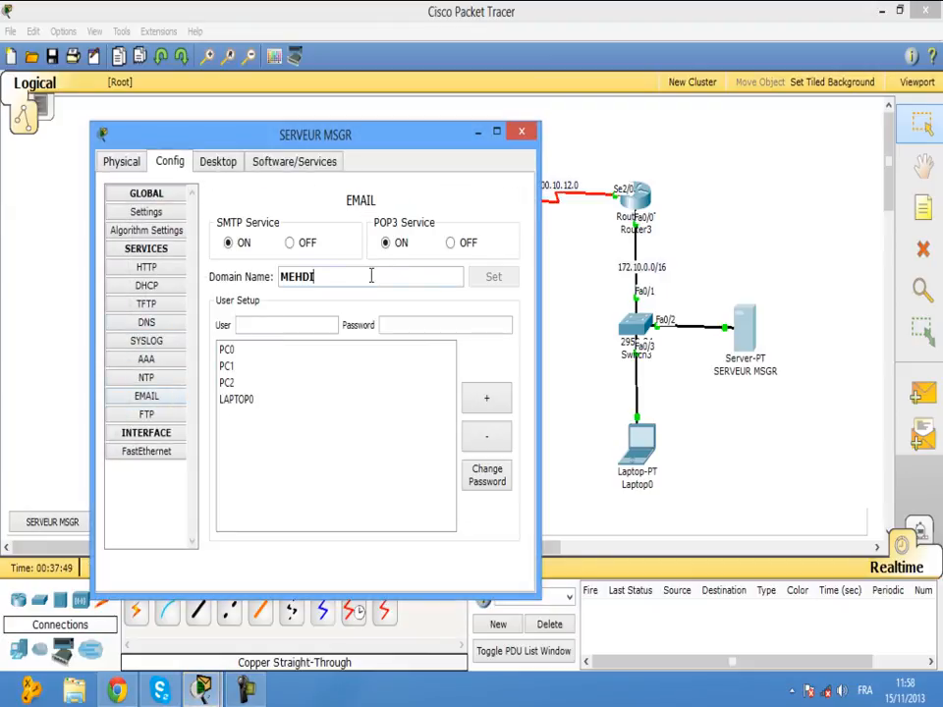
type(".C")
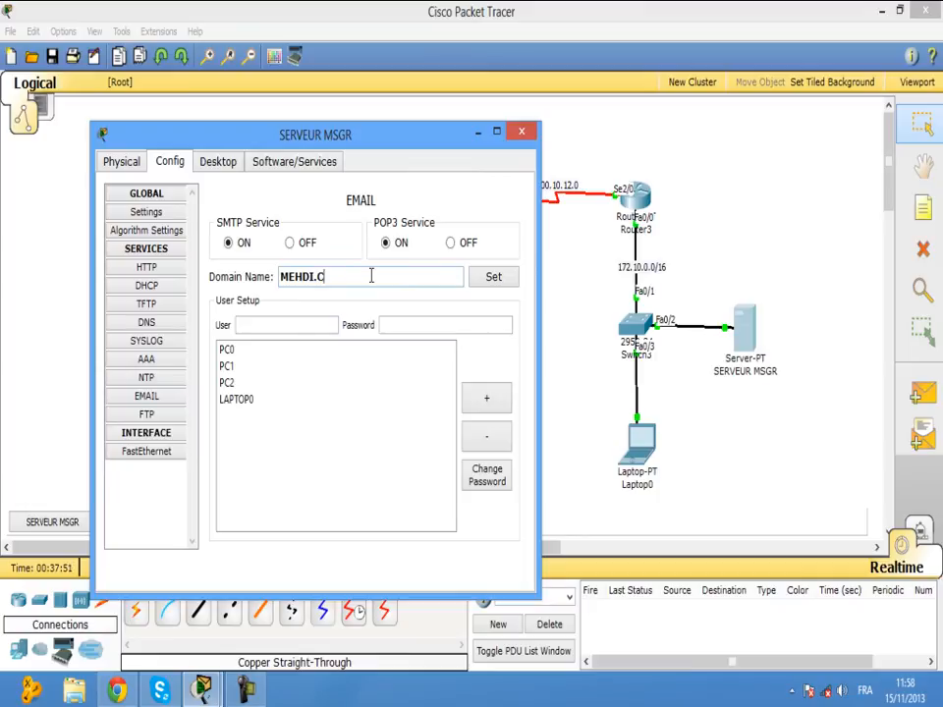
type("OM")
left_click(491, 276)
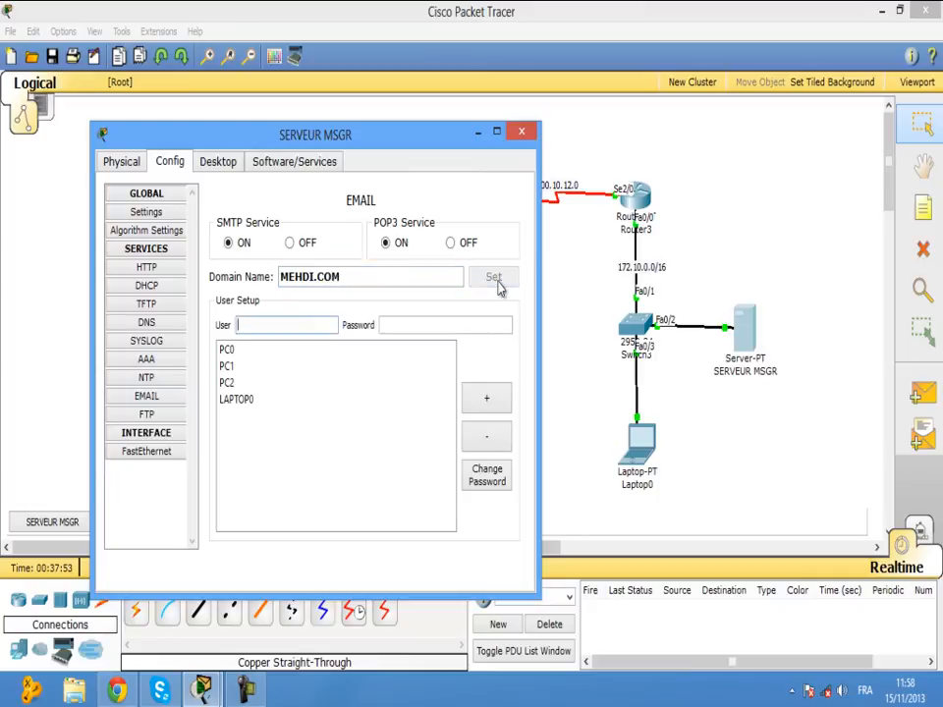
left_click(522, 131)
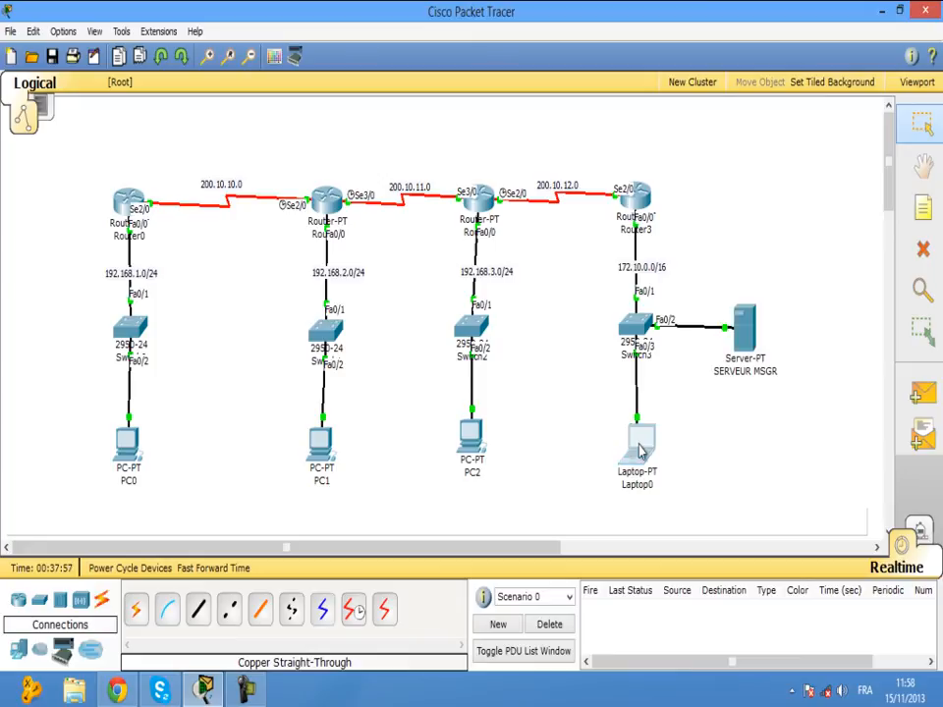
left_click(637, 446)
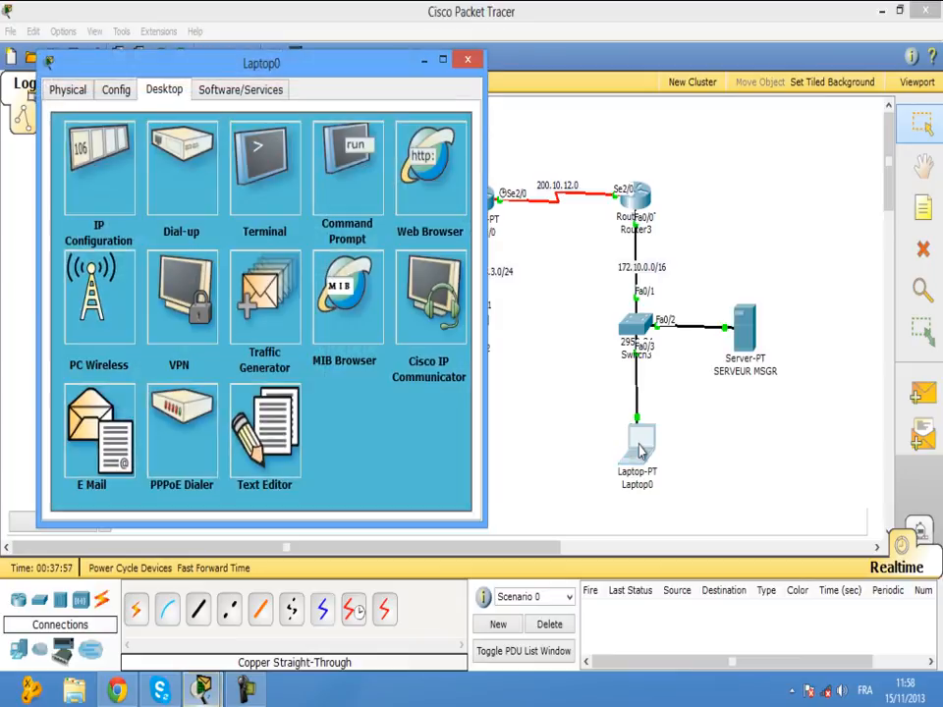
left_click(470, 62)
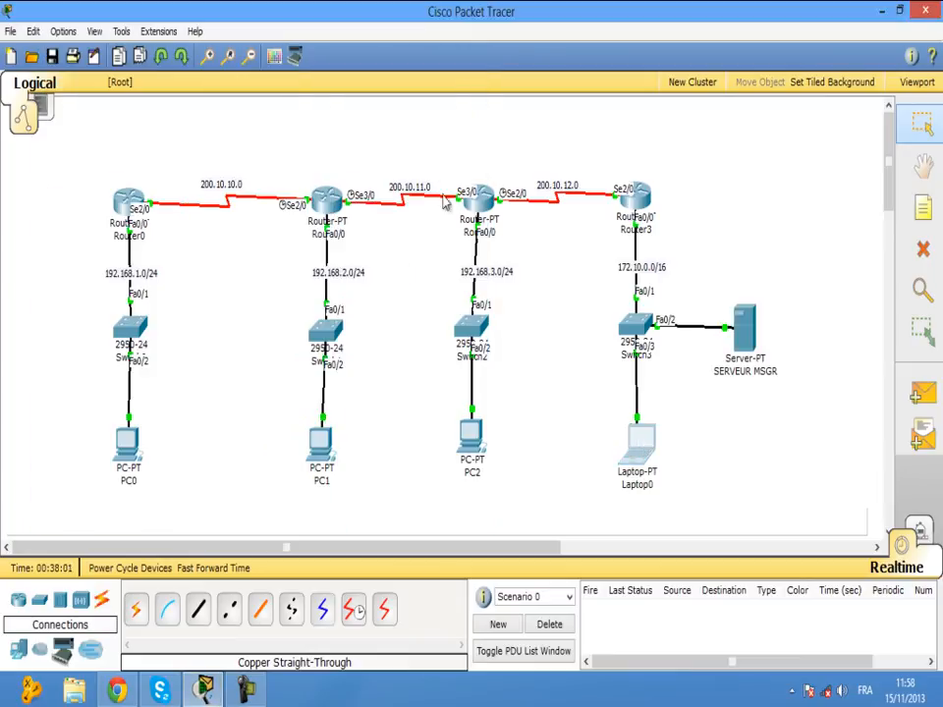
left_click(478, 444)
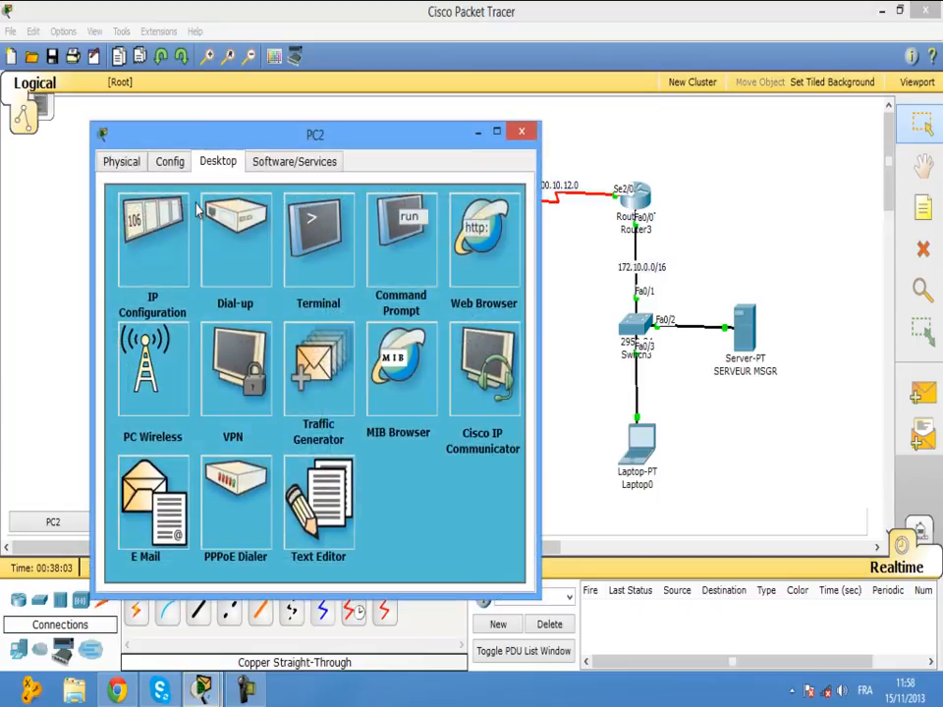
left_click(181, 480)
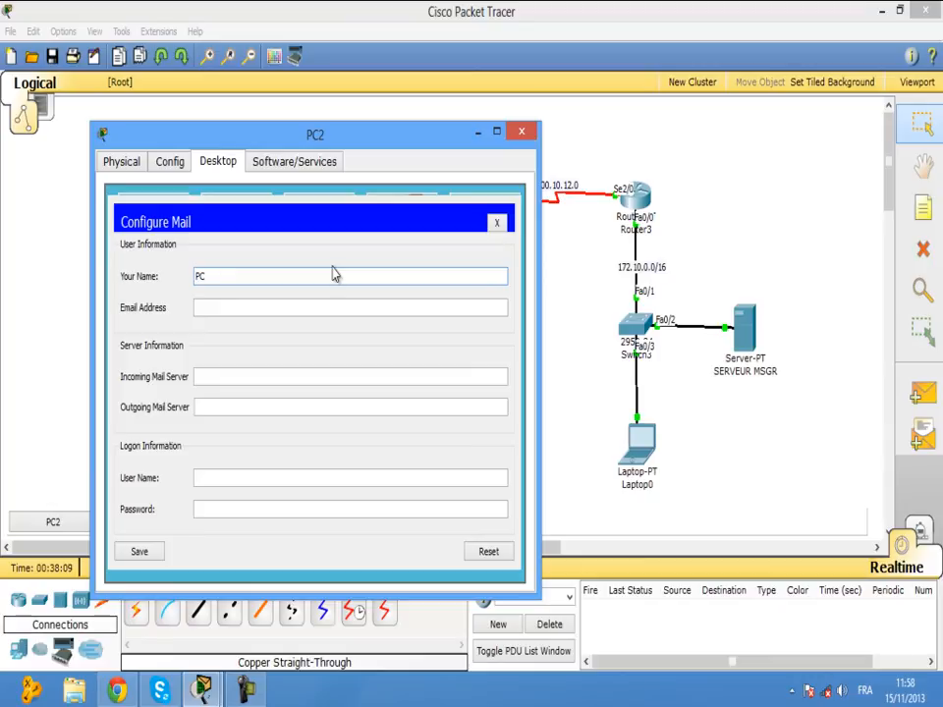
left_click(325, 307)
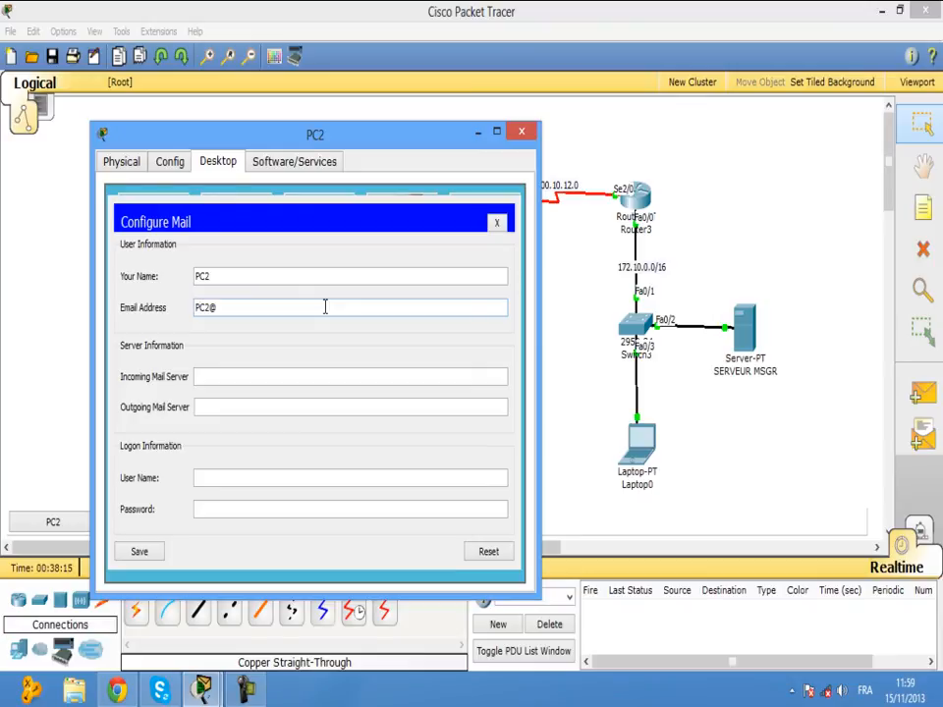
type("PC2@MEHDI.COM")
left_click(306, 381)
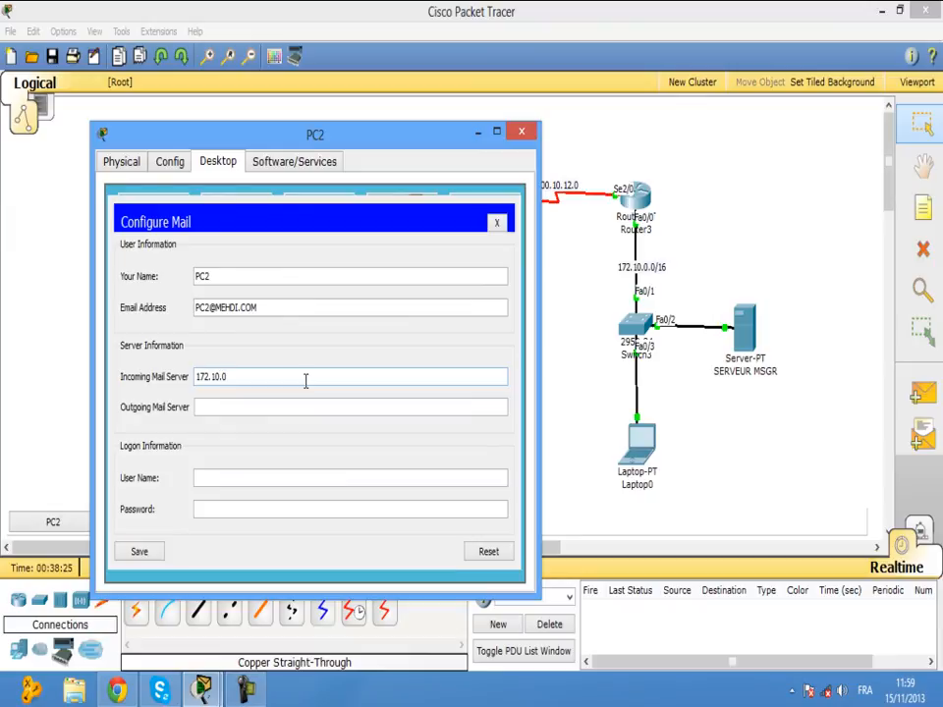
left_click(306, 403)
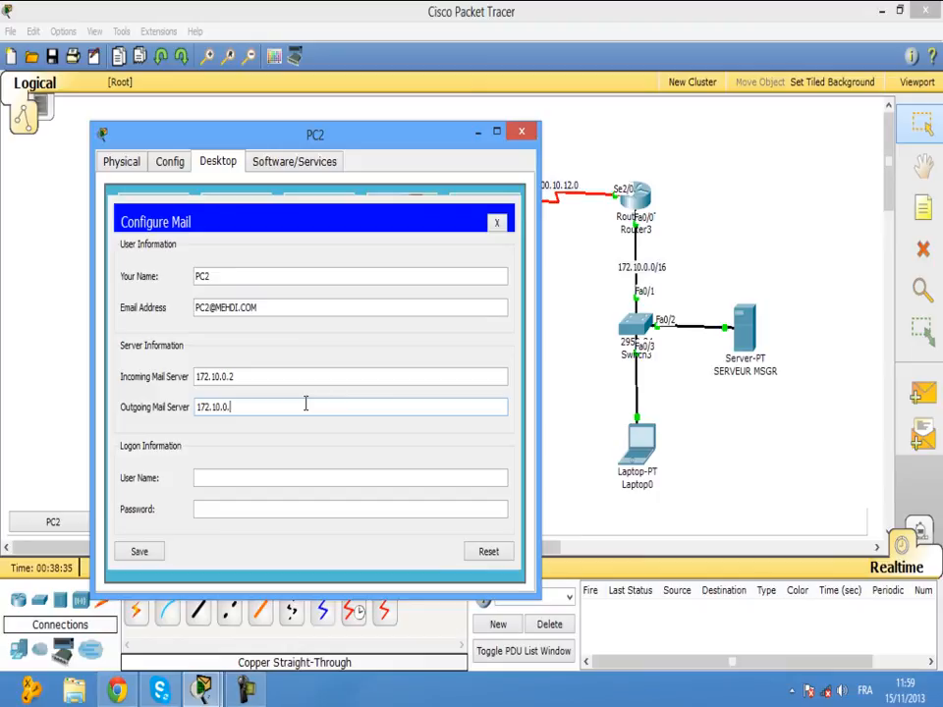
left_click(303, 478)
type("PC2")
left_click(302, 509)
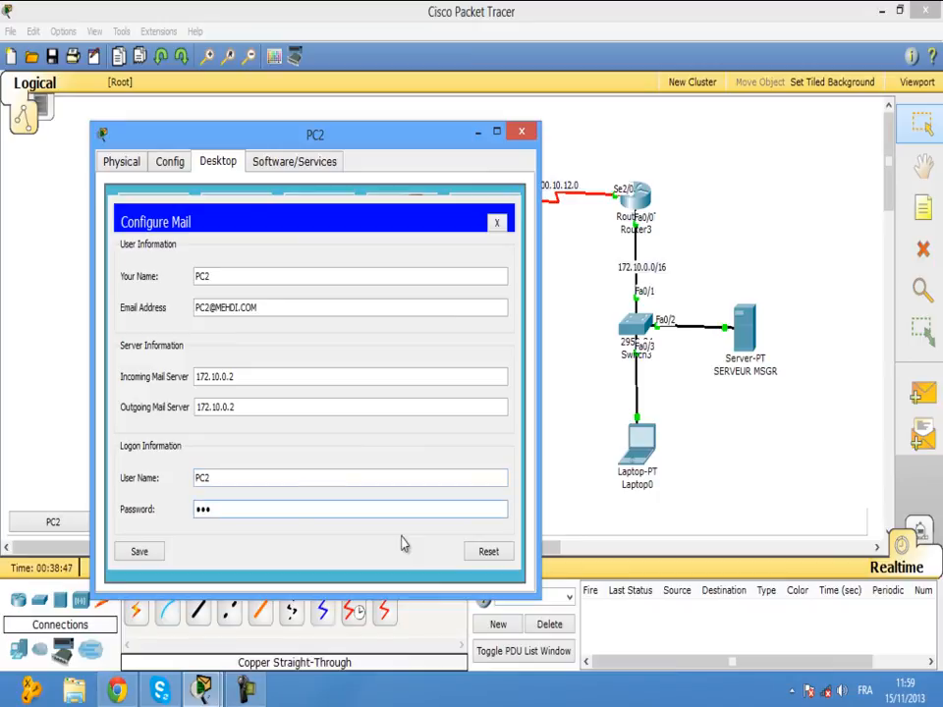
left_click(138, 551)
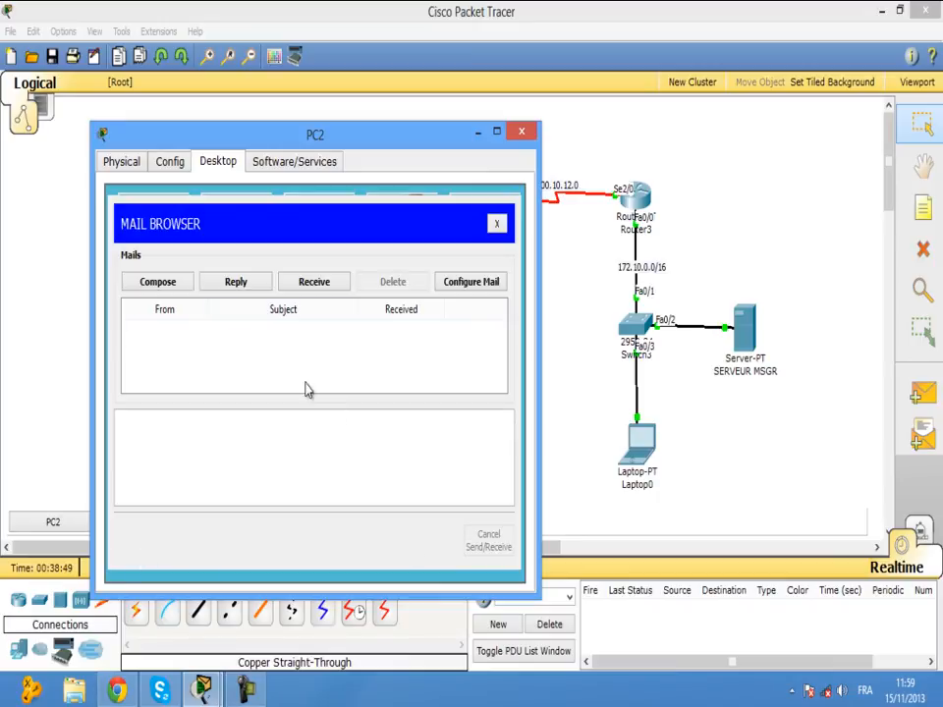
Send an email from PC2 to Laptop0's MEHDI.COM address with subject MEHDI and body BJR.
left_click(175, 279)
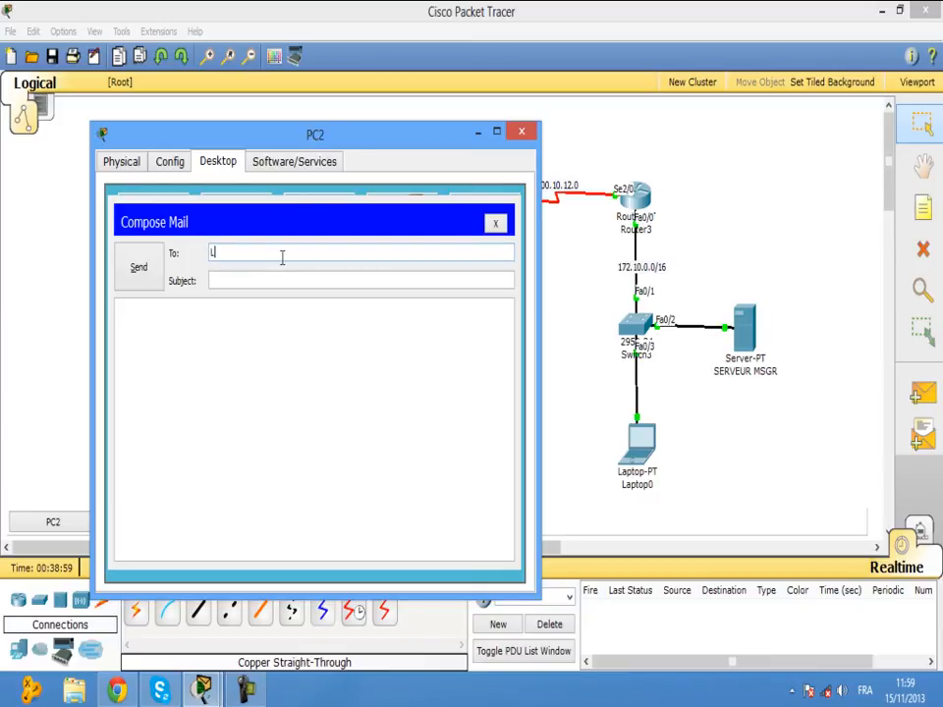
type("TOP0@MEHDI.COM")
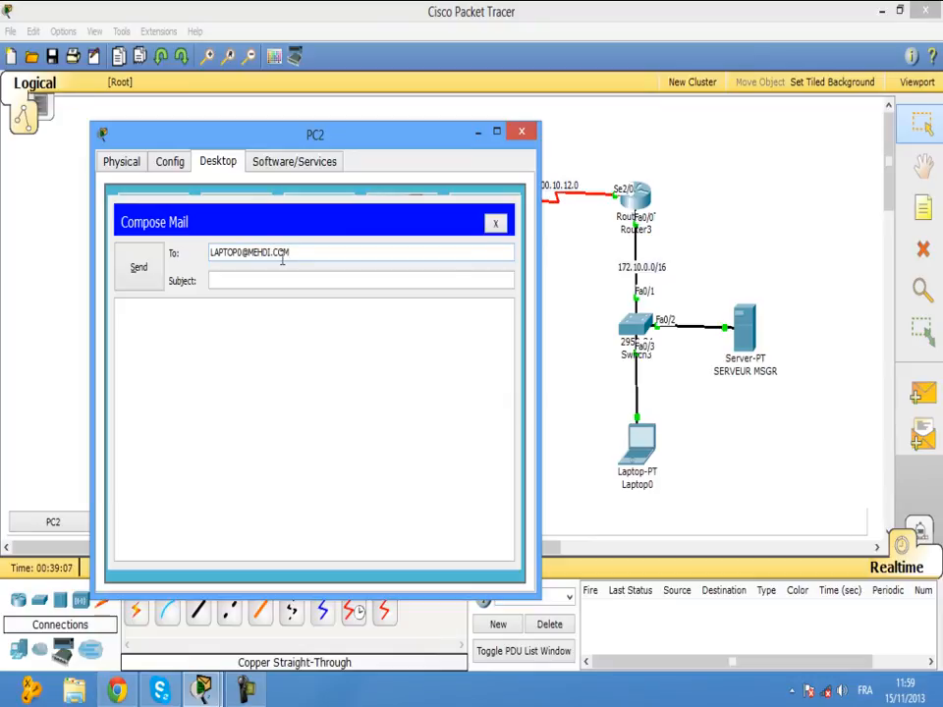
left_click(281, 278)
left_click(271, 347)
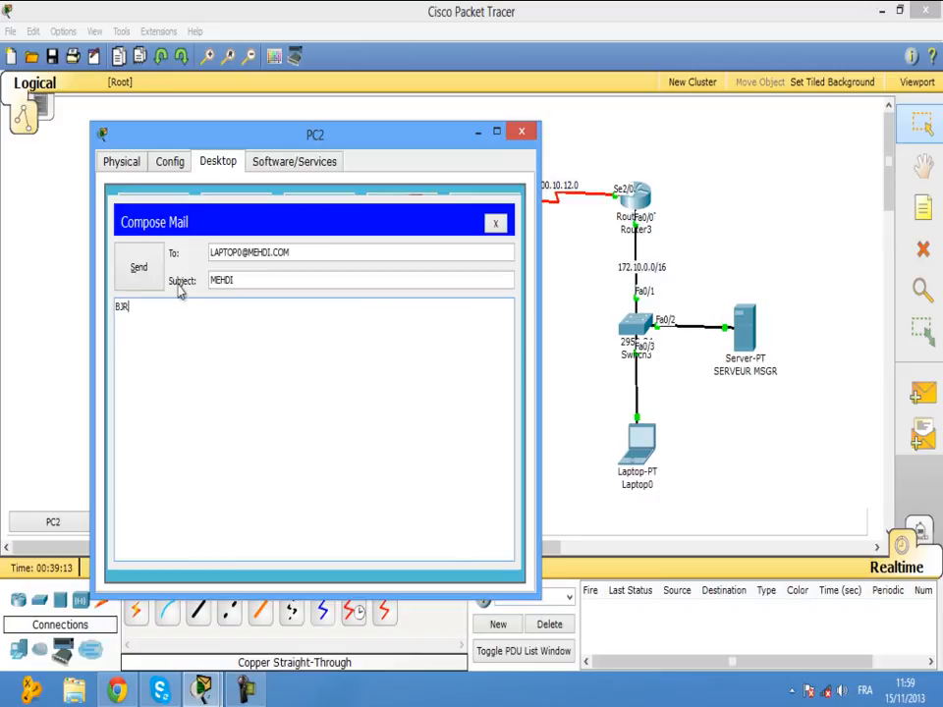
left_click(150, 274)
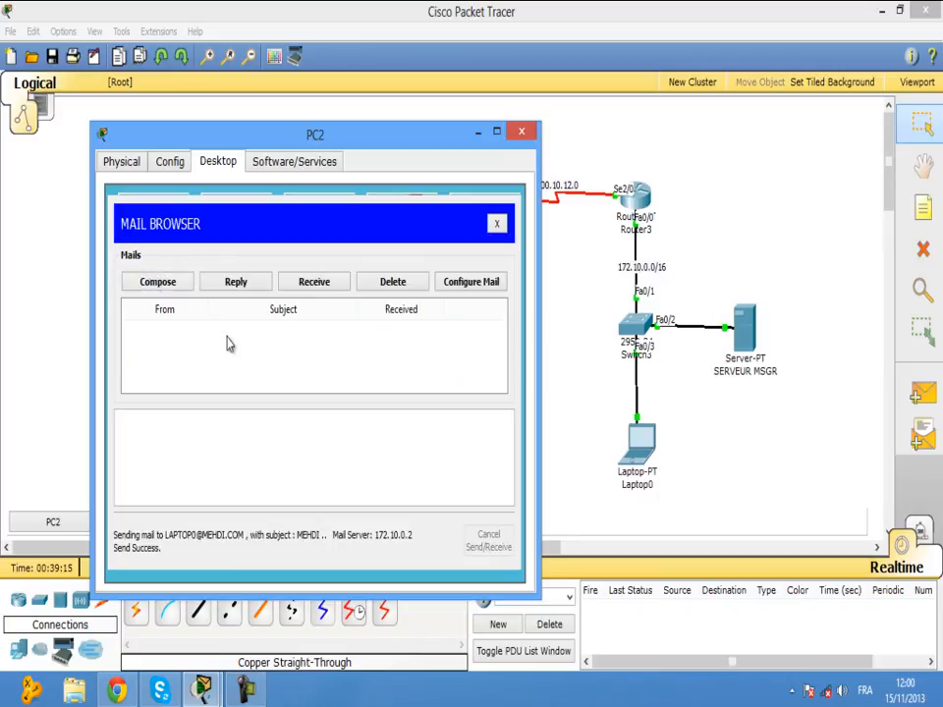
left_click(523, 133)
Correct Laptop0's mail account address to its MEHDI.COM address and save the settings.
left_click(646, 442)
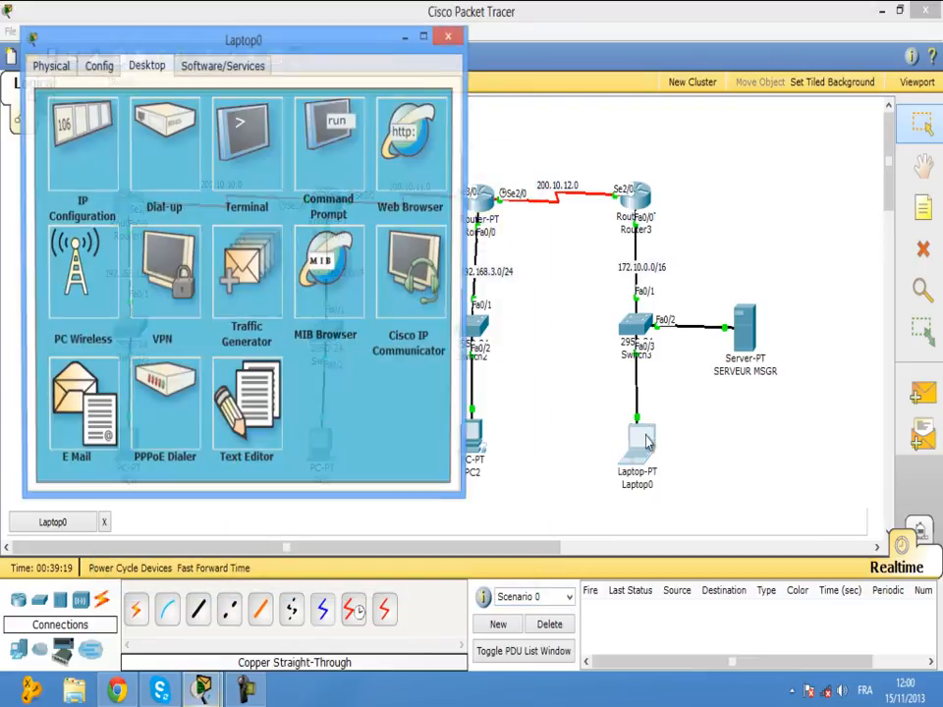
left_click(86, 412)
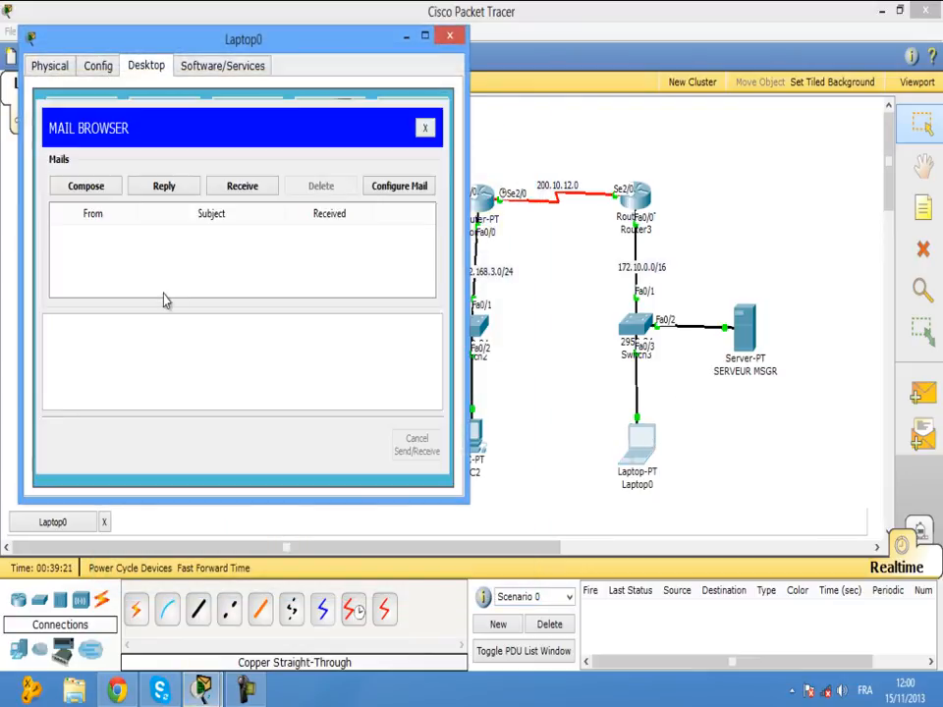
left_click(157, 193)
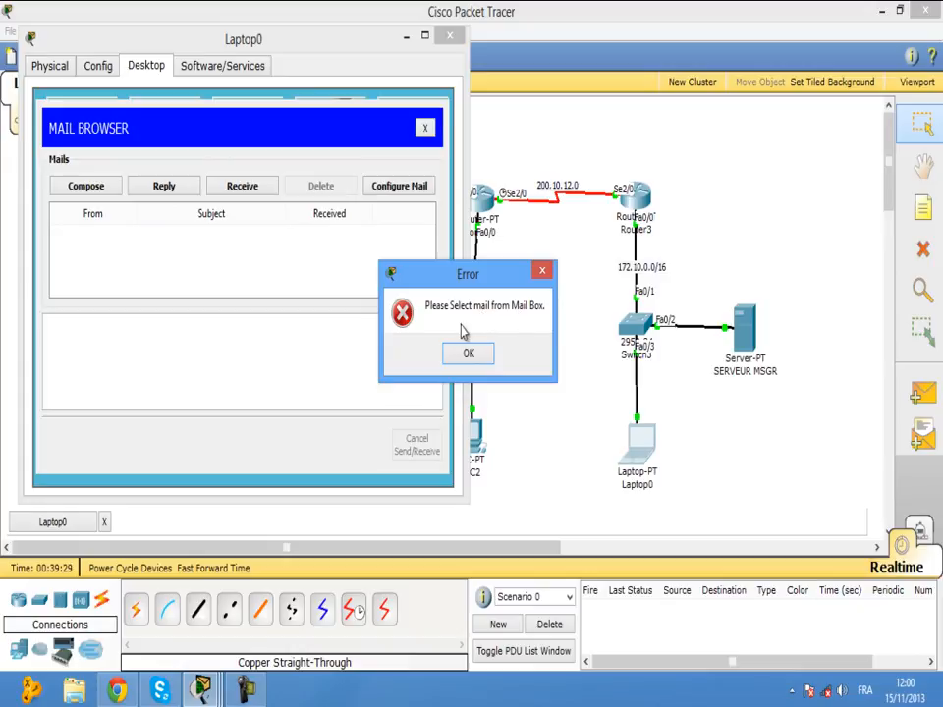
left_click(468, 355)
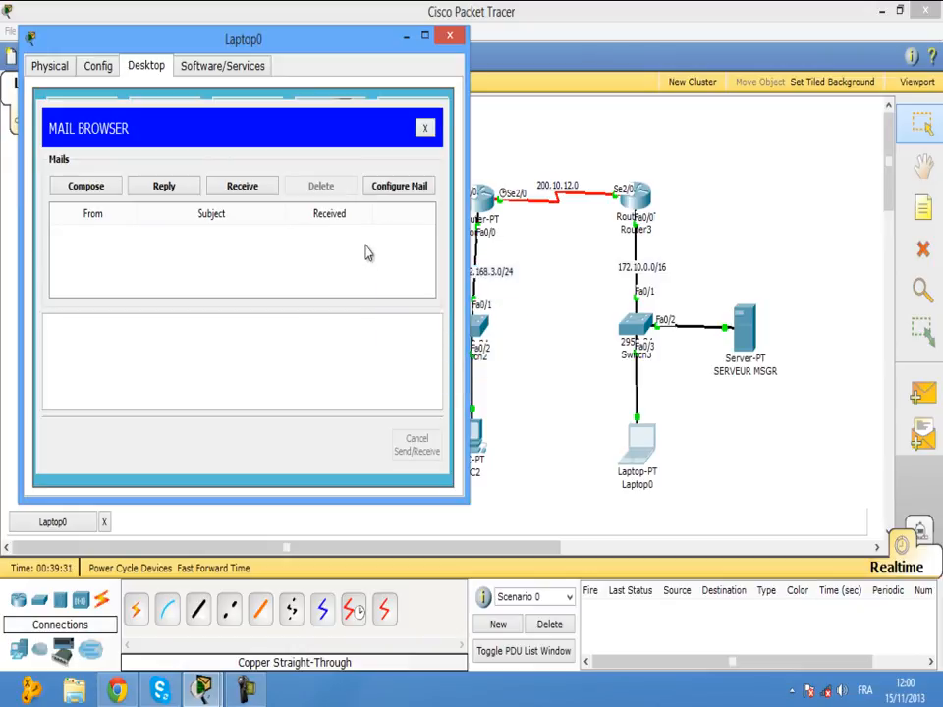
left_click(394, 187)
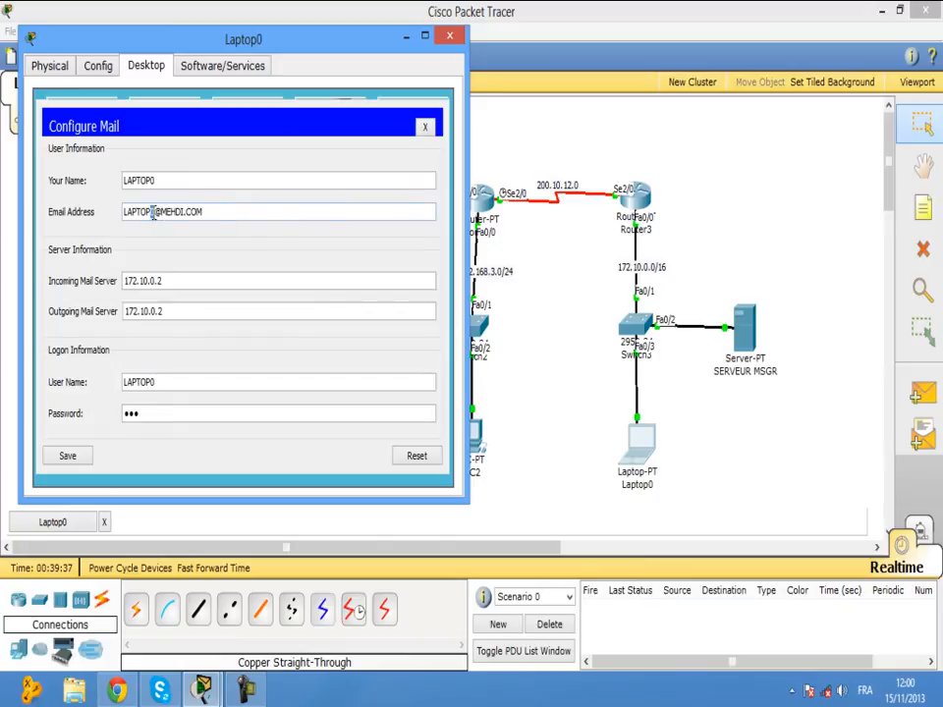
key("BackSpace")
type("0")
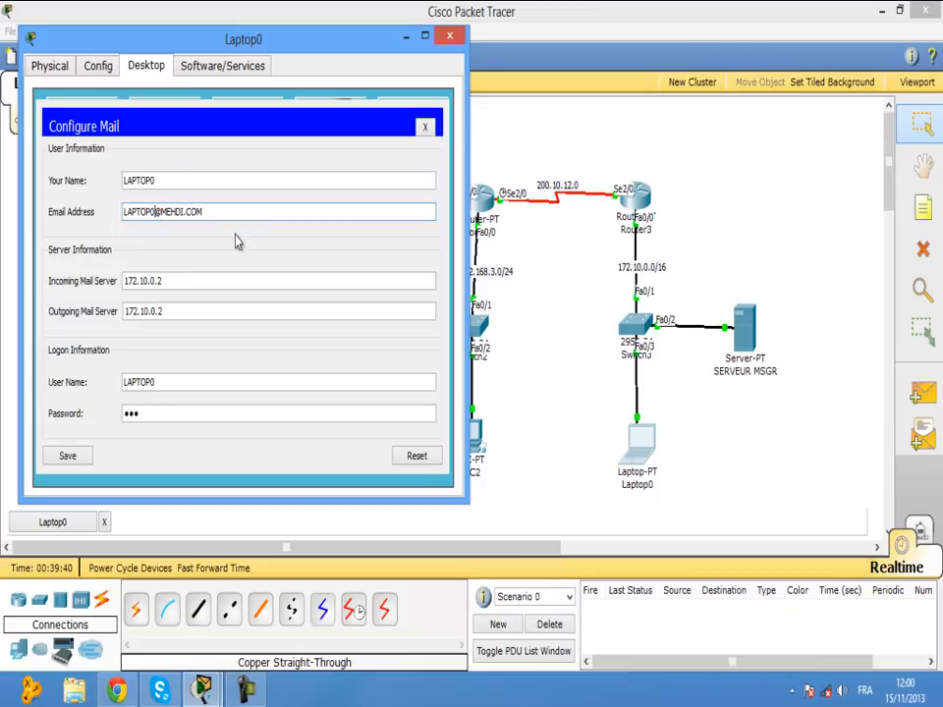
left_click(68, 457)
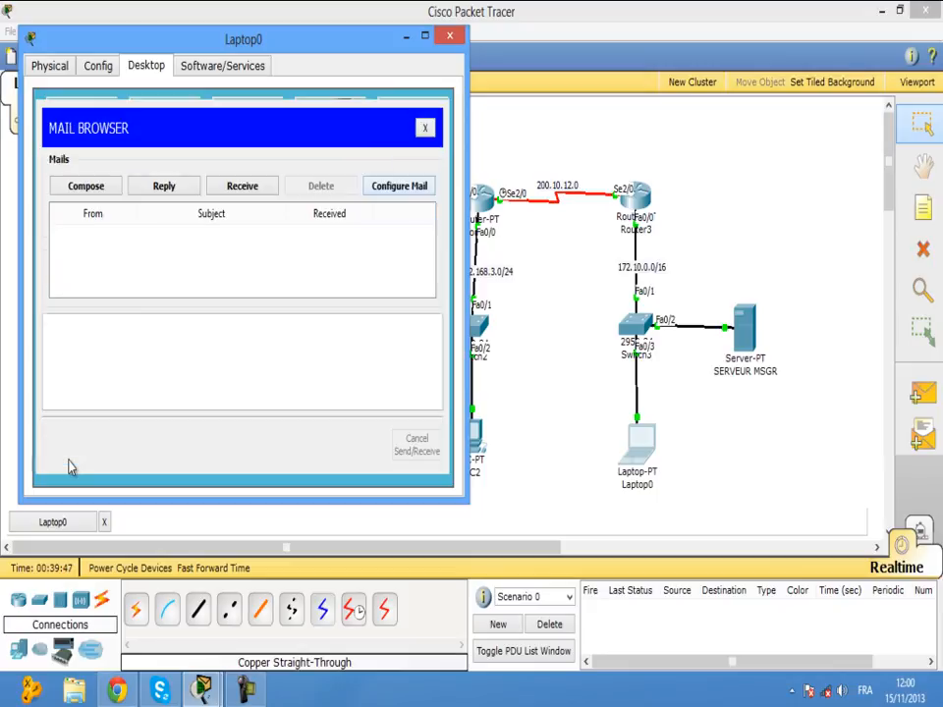
left_click(446, 39)
Bring up PC2's mail account settings in its E Mail client.
left_click(469, 433)
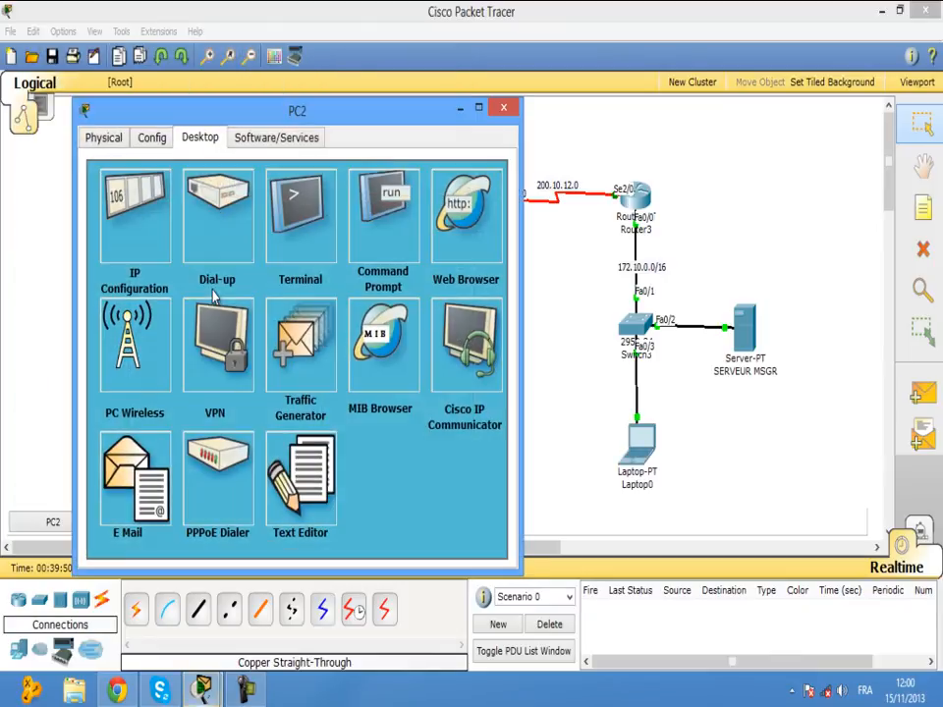
left_click(124, 445)
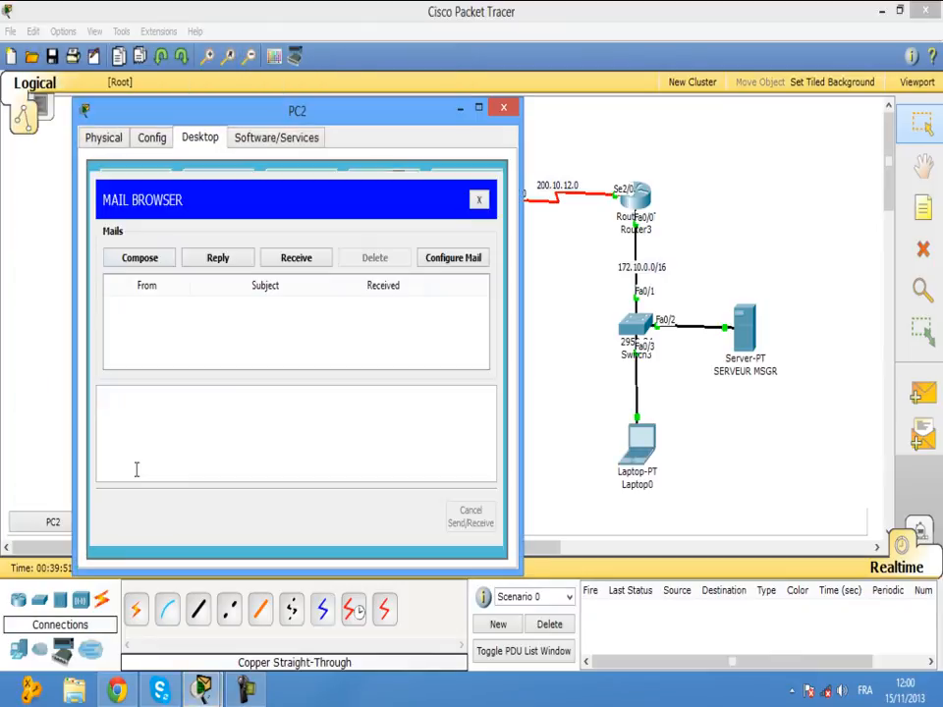
left_click(418, 258)
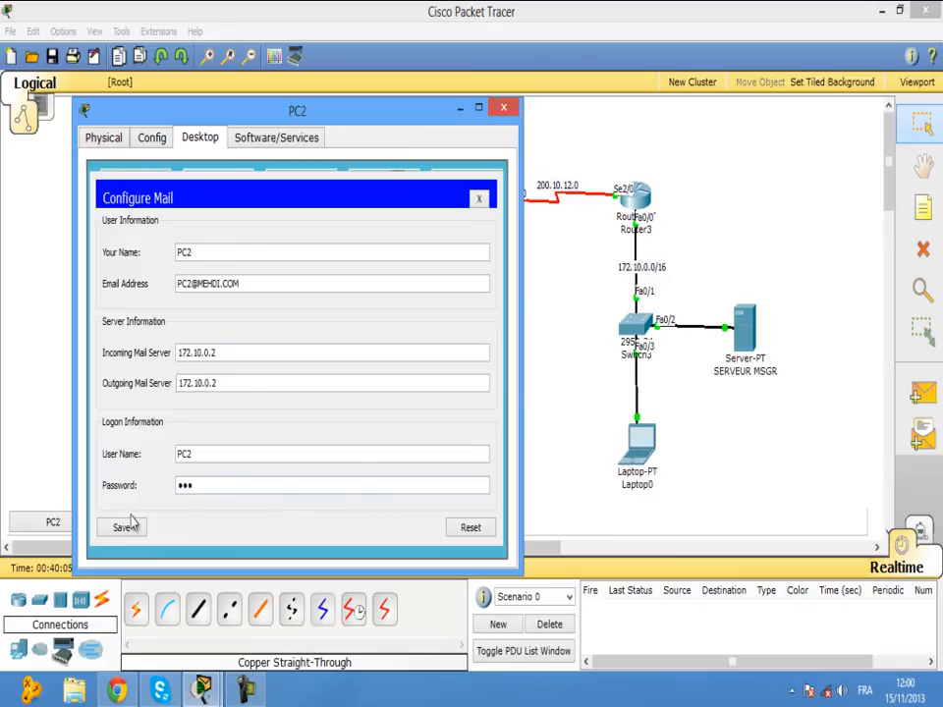
Save PC2's mail account, check the 172.10.0.2 server for mail, attempt a reply, and close PC2.
left_click(129, 529)
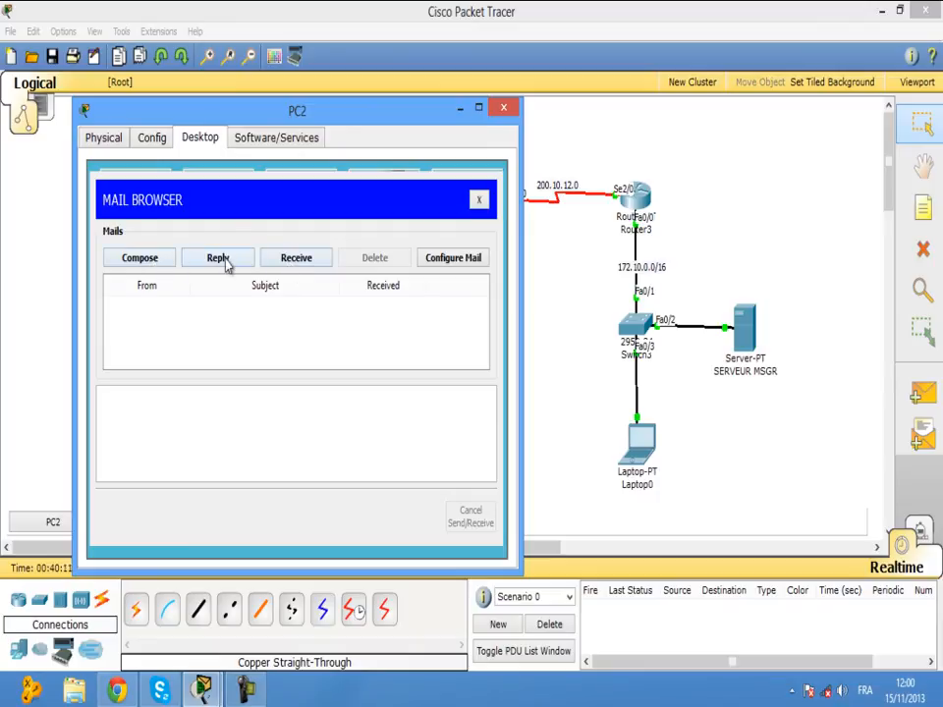
left_click(314, 259)
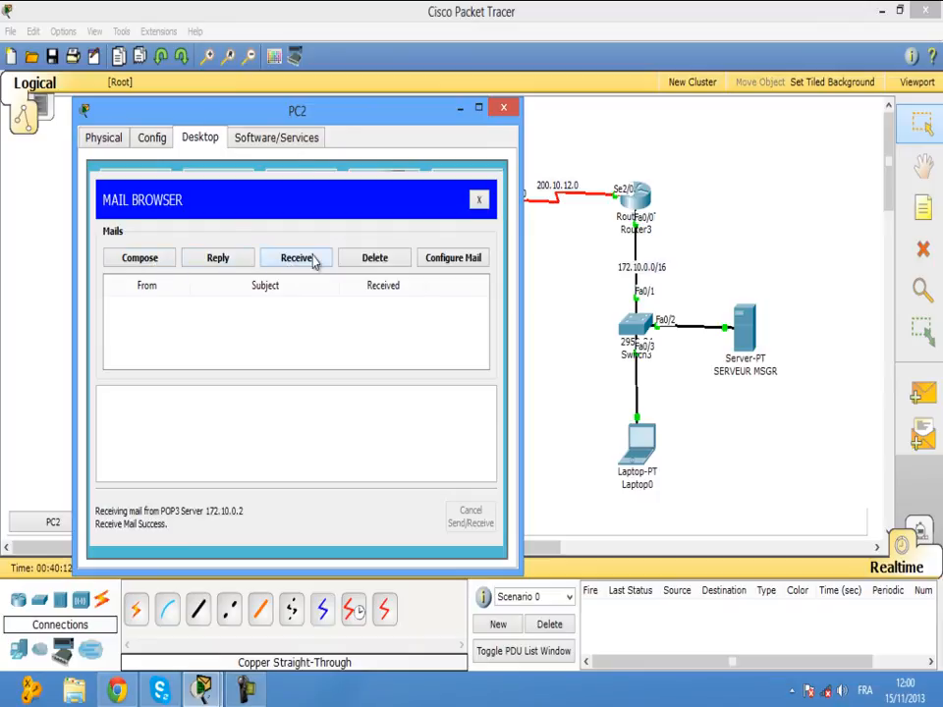
left_click(211, 263)
left_click(479, 357)
left_click(502, 107)
On Laptop0, receive and read PC2's mail with body BJR, then close Laptop0's window.
left_click(640, 444)
left_click(79, 388)
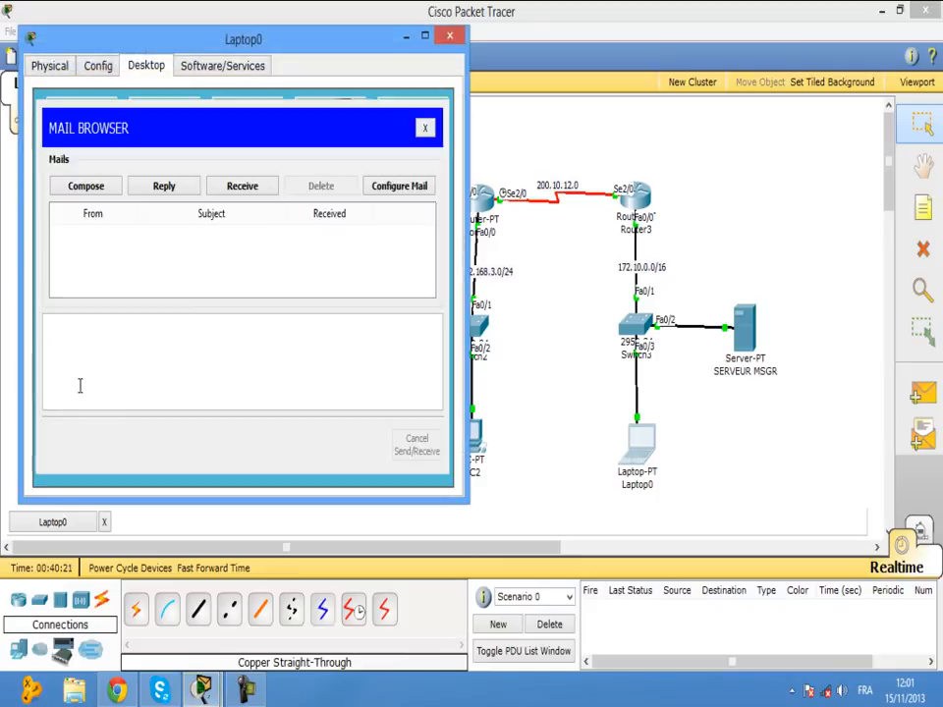
left_click(249, 191)
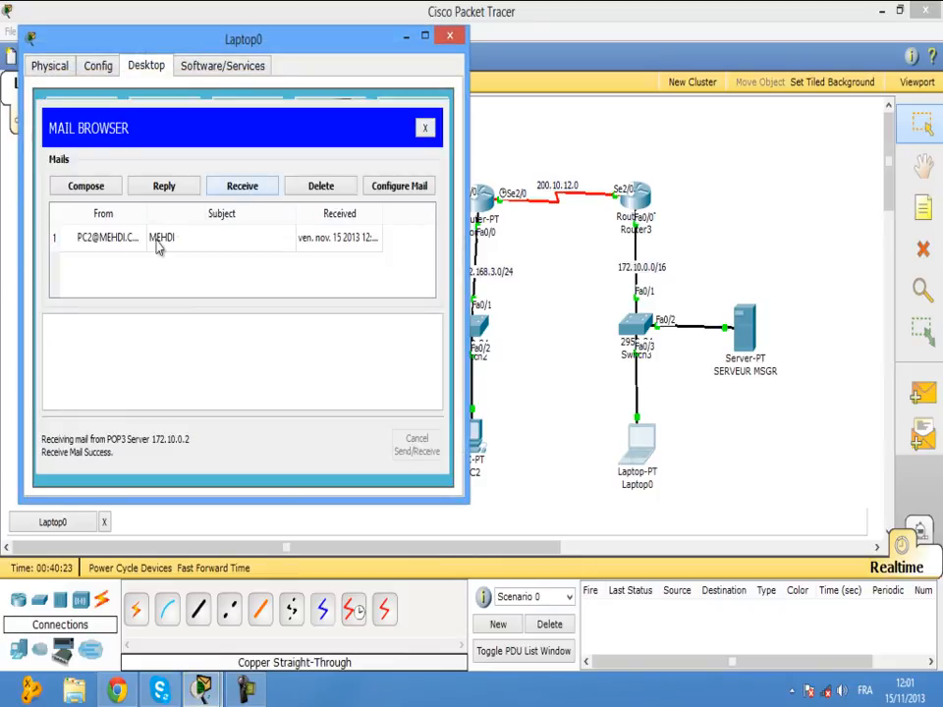
left_click(115, 245)
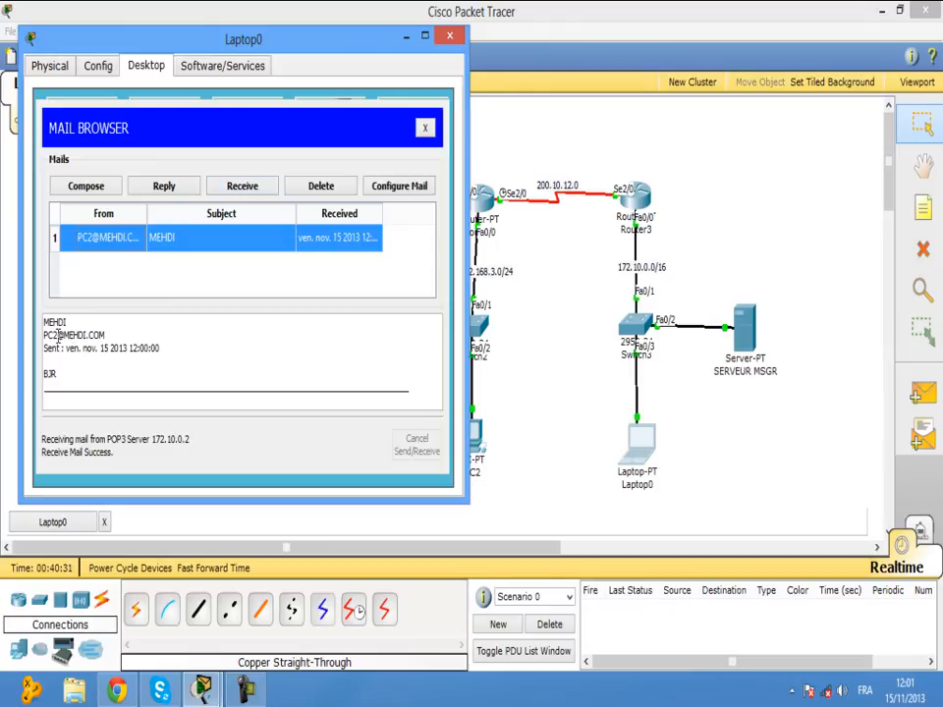
left_click_drag(58, 336, 44, 336)
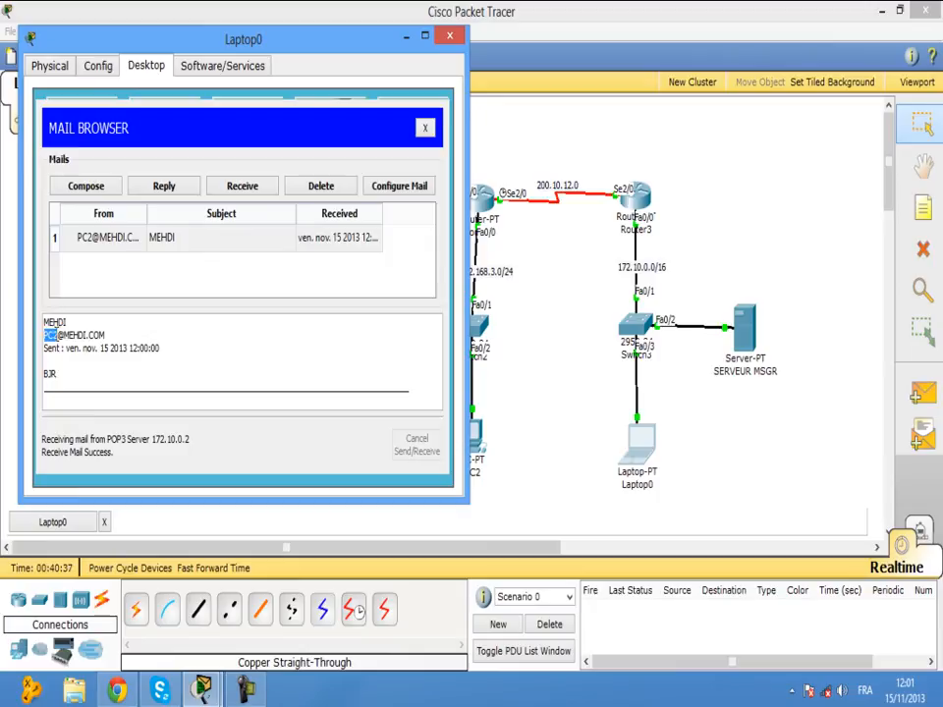
double_click(57, 373)
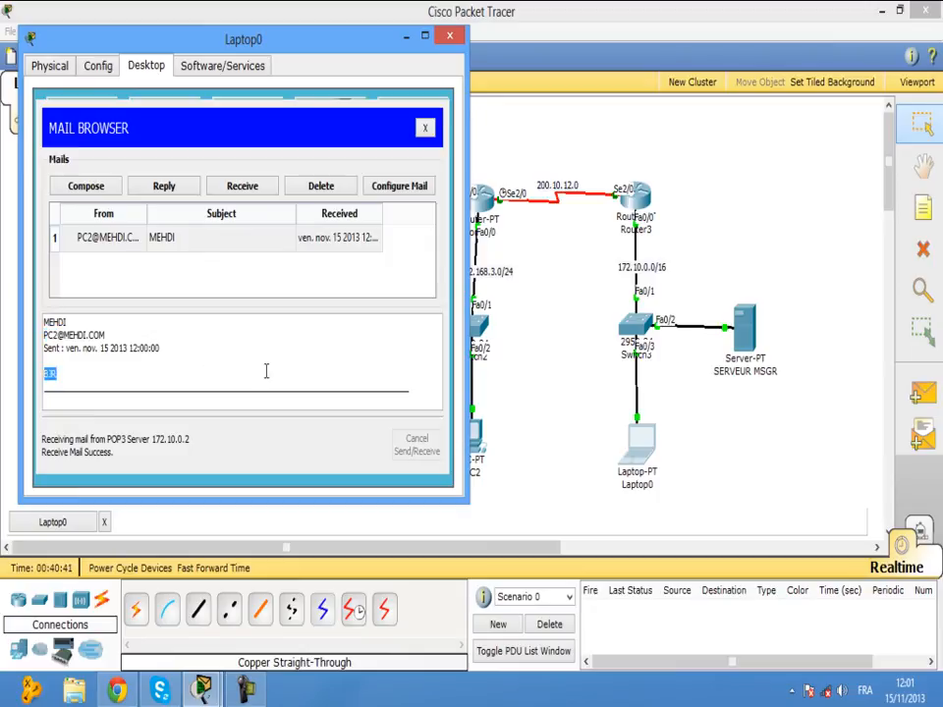
left_click(450, 38)
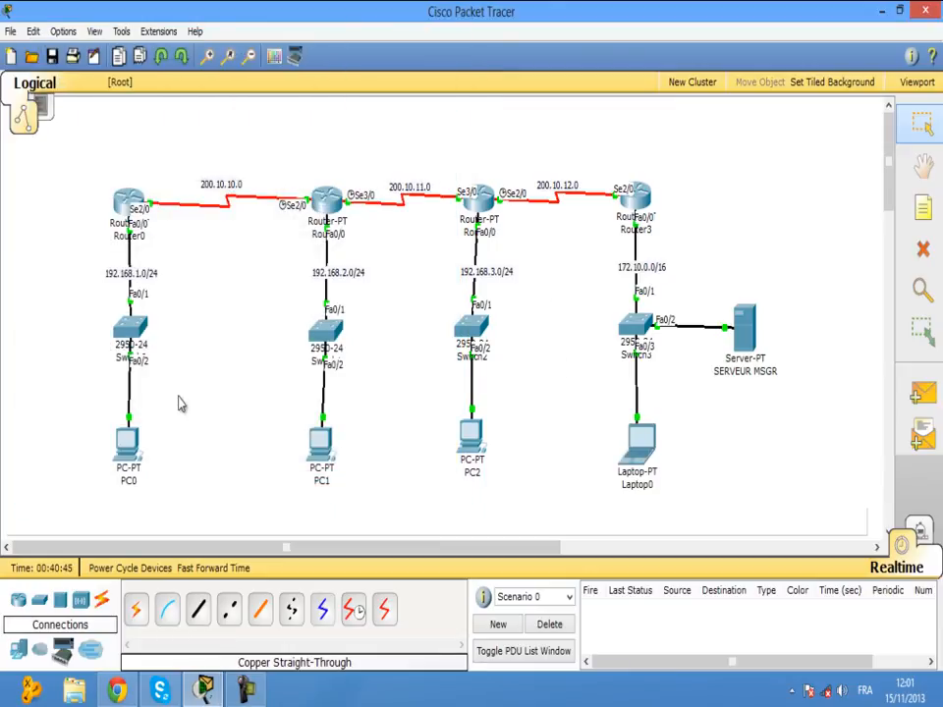
left_click_drag(62, 414, 254, 512)
left_click(321, 447)
left_click(127, 469)
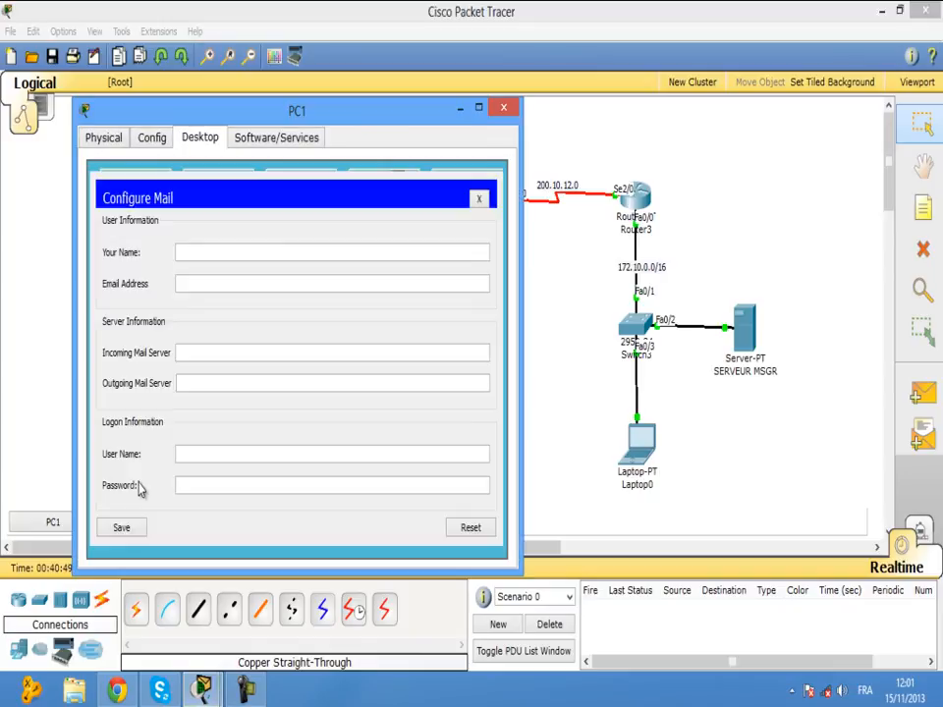
left_click(247, 259)
type("PC1")
type("@MEH")
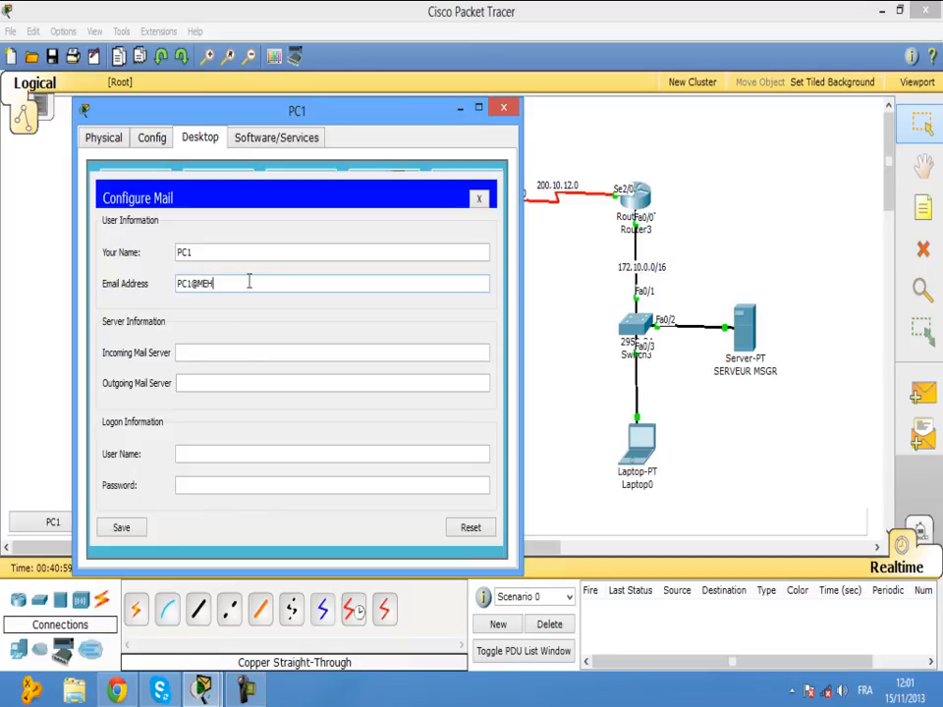
type("DI.COM")
Set PC1's incoming and outgoing mail servers to 172.10.0.2.
left_click(240, 352)
type("172.10.0.2")
left_click(240, 381)
type("172.10.")
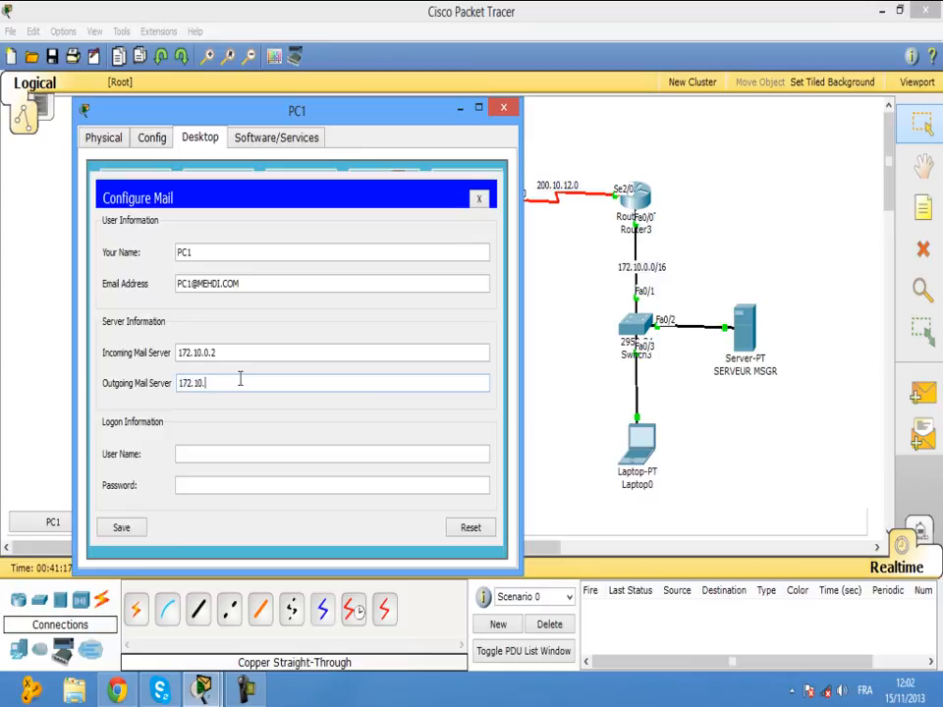
type("0.2")
Enter login user name PC1 and the account password, save, and close PC1's window.
left_click(226, 450)
type("PC1")
left_click(221, 487)
type("PC1")
left_click(133, 527)
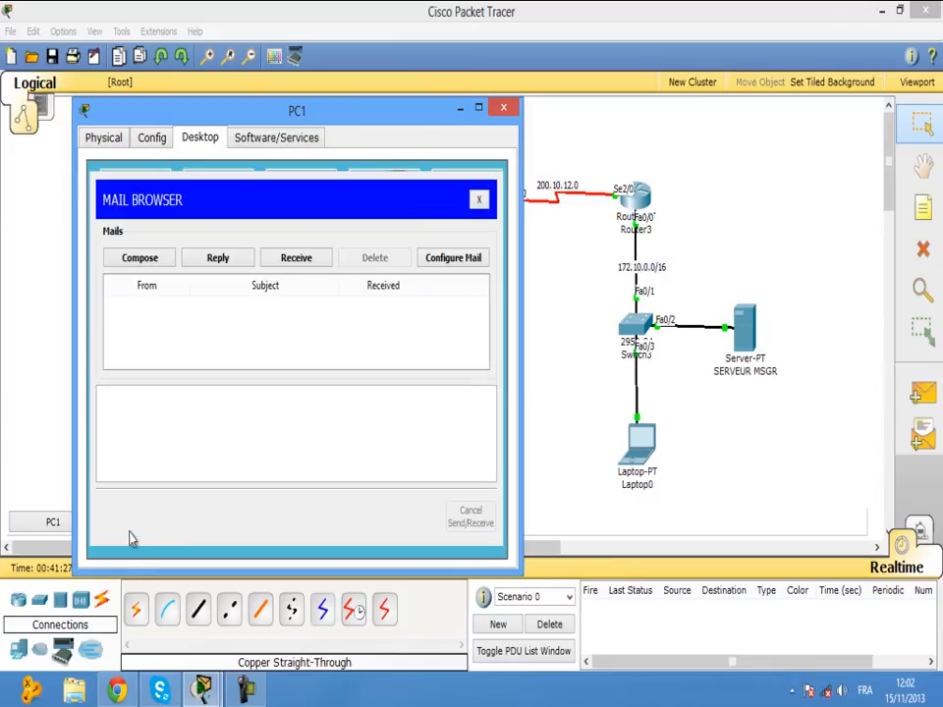
left_click(503, 109)
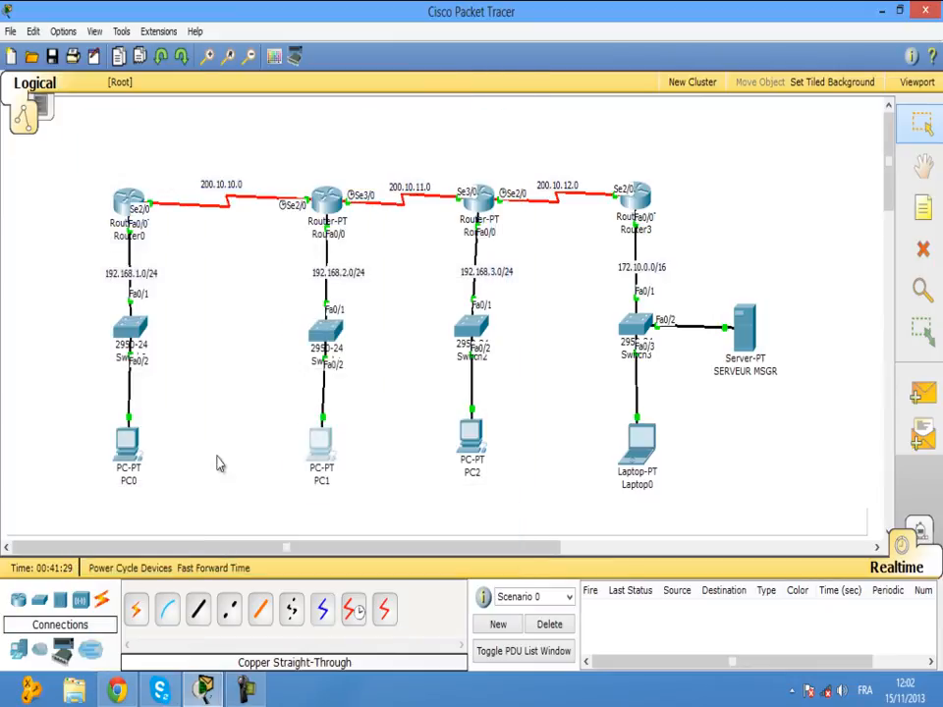
left_click(134, 453)
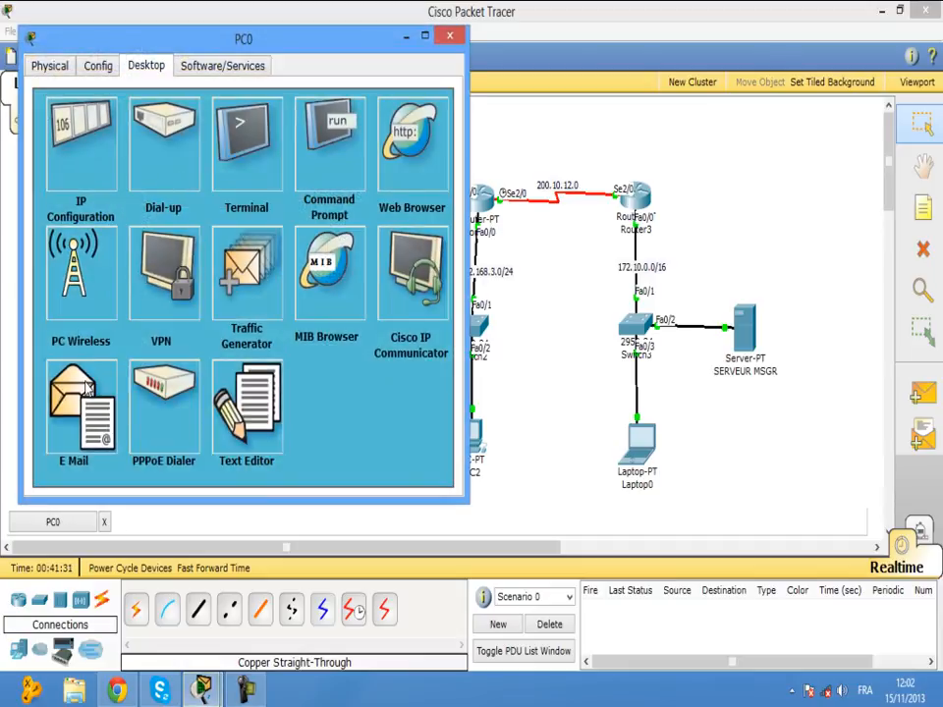
left_click(88, 412)
left_click(206, 181)
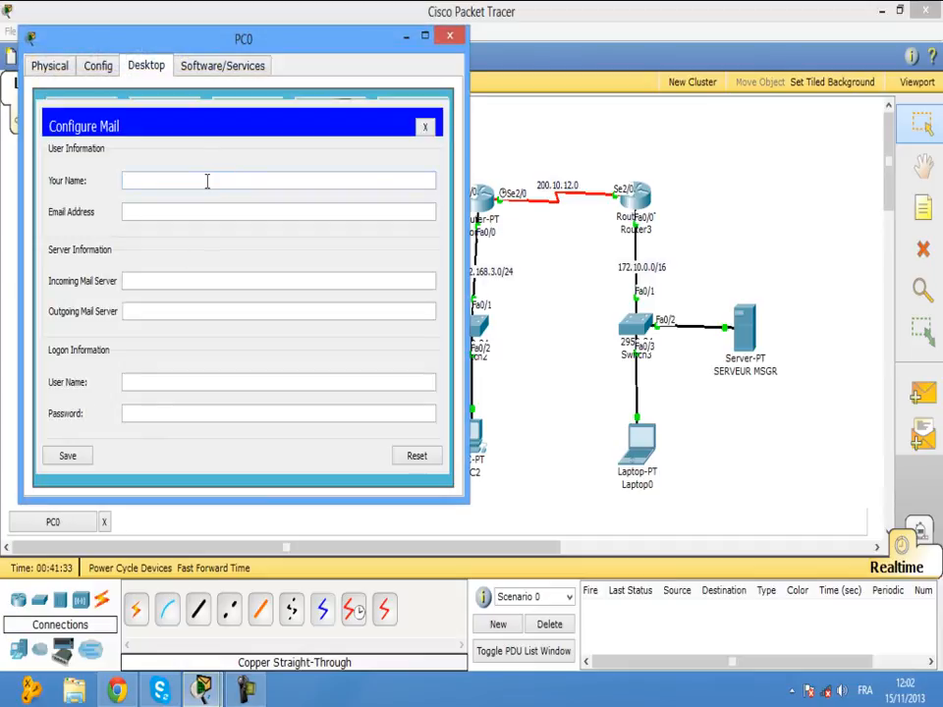
type("PC0")
left_click(206, 211)
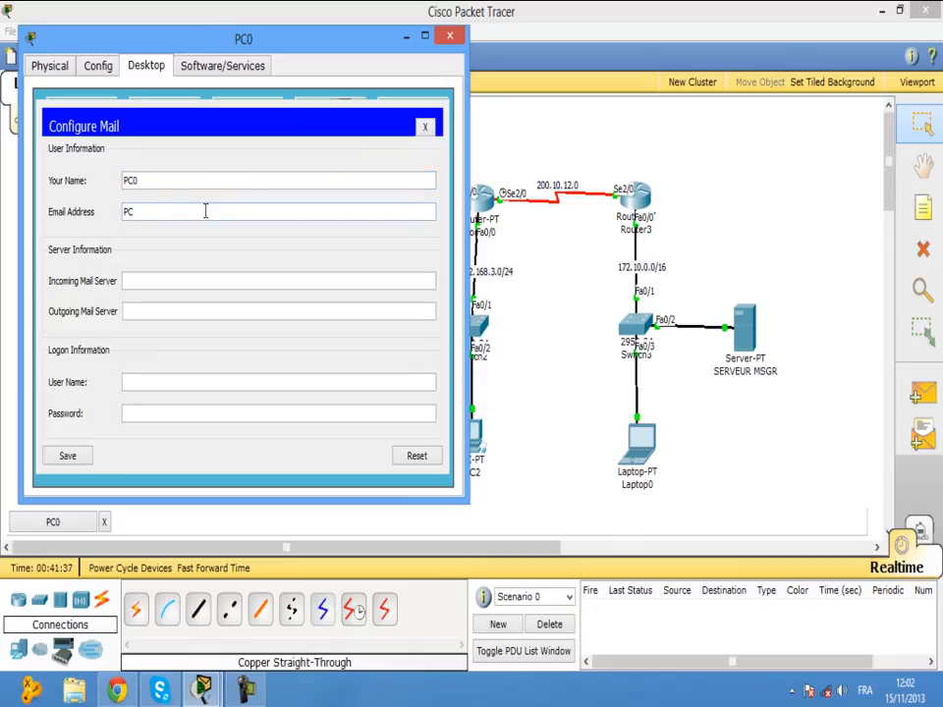
type("PC0@MEHDI.COM")
Set both mail servers to 172.10.0.2, enter the account password, and save PC0's settings.
left_click(186, 285)
type("172.10.0")
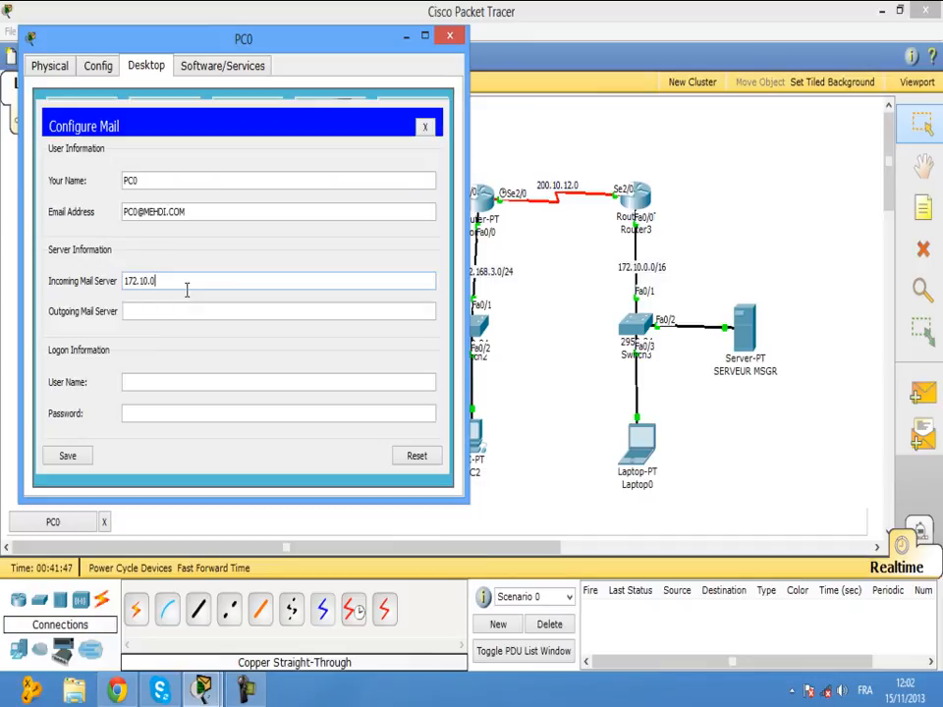
type(".2")
left_click(185, 311)
type("172.10.0.2")
left_click(184, 383)
left_click(186, 411)
type("123")
left_click(68, 458)
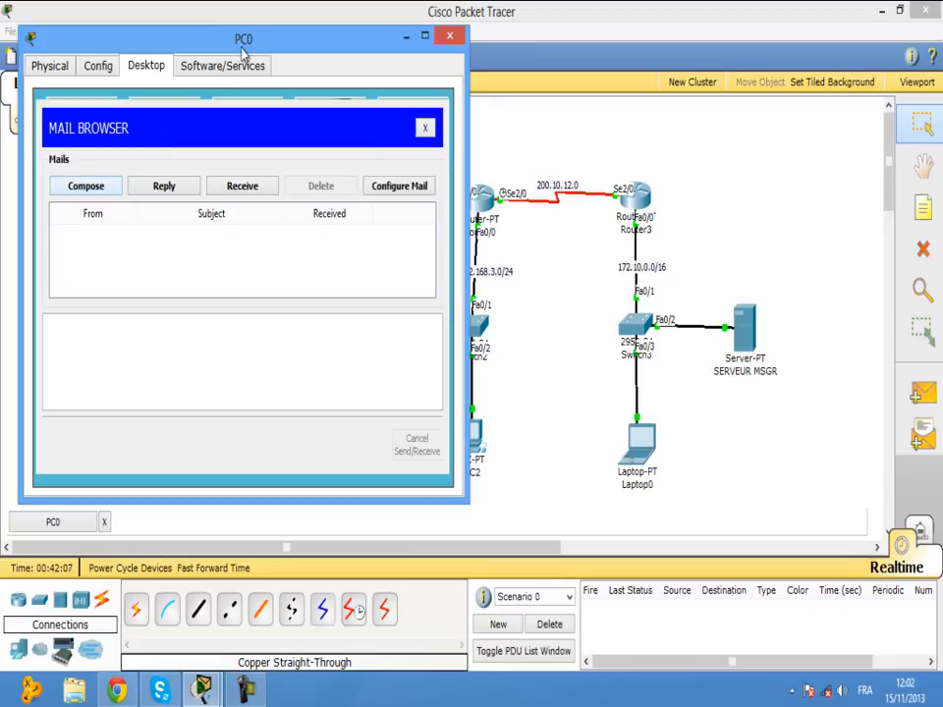
left_click(114, 189)
left_click(209, 152)
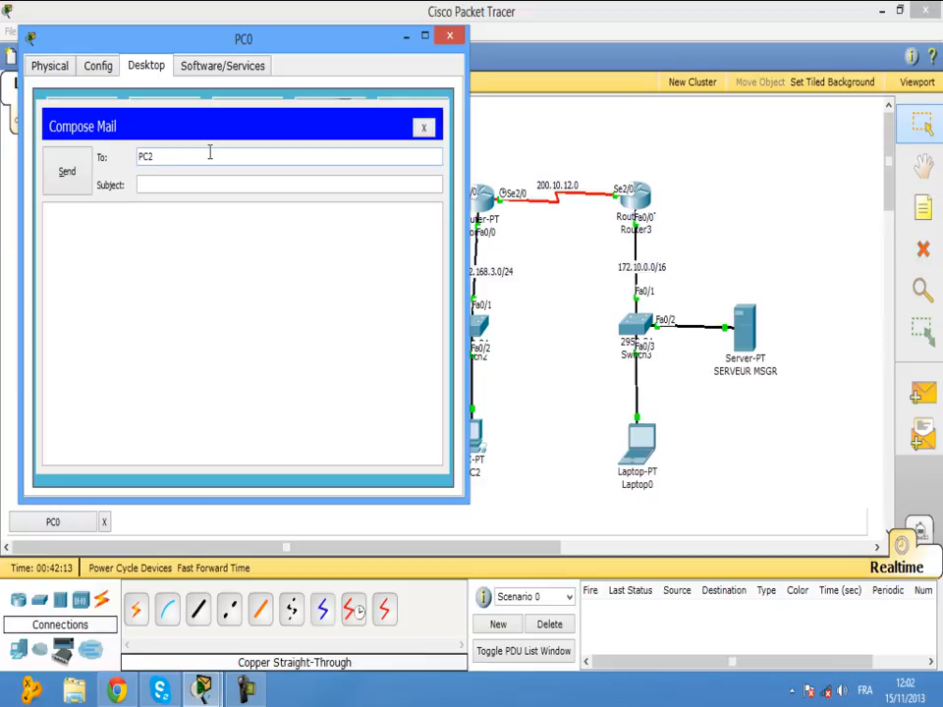
type("PC2@MEHDI.COM")
left_click(203, 183)
type("BJR PC2")
left_click(186, 229)
type("CORDI")
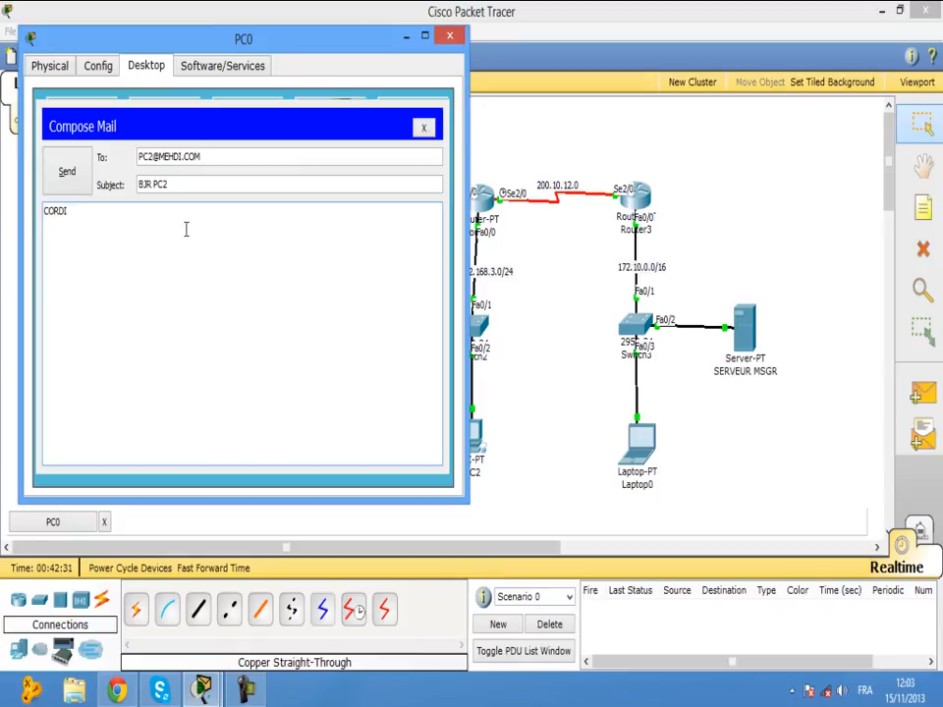
type("ALEMENT")
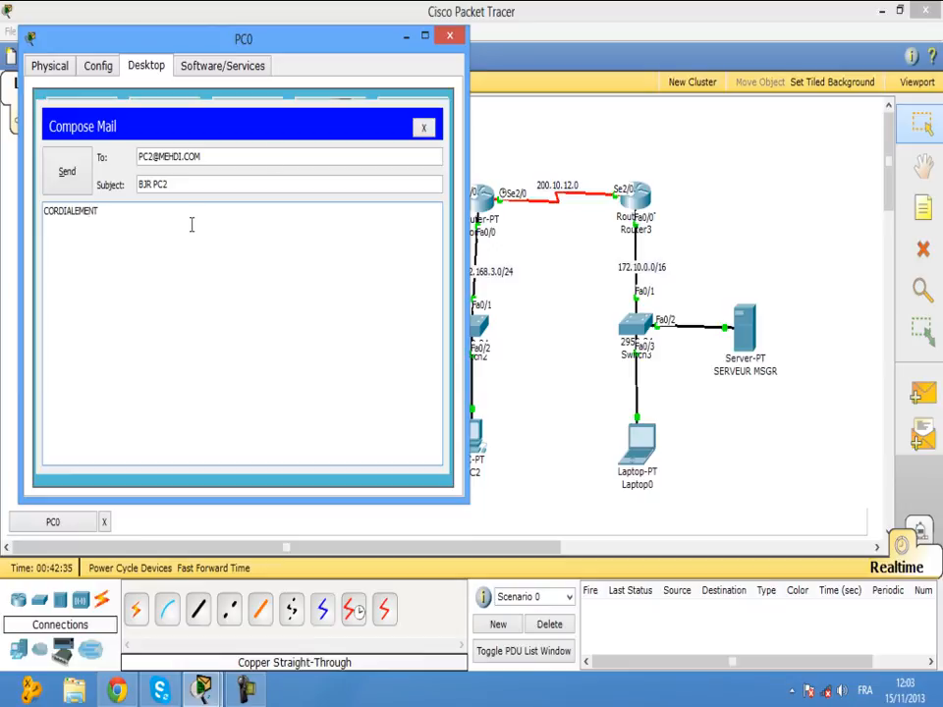
left_click(69, 179)
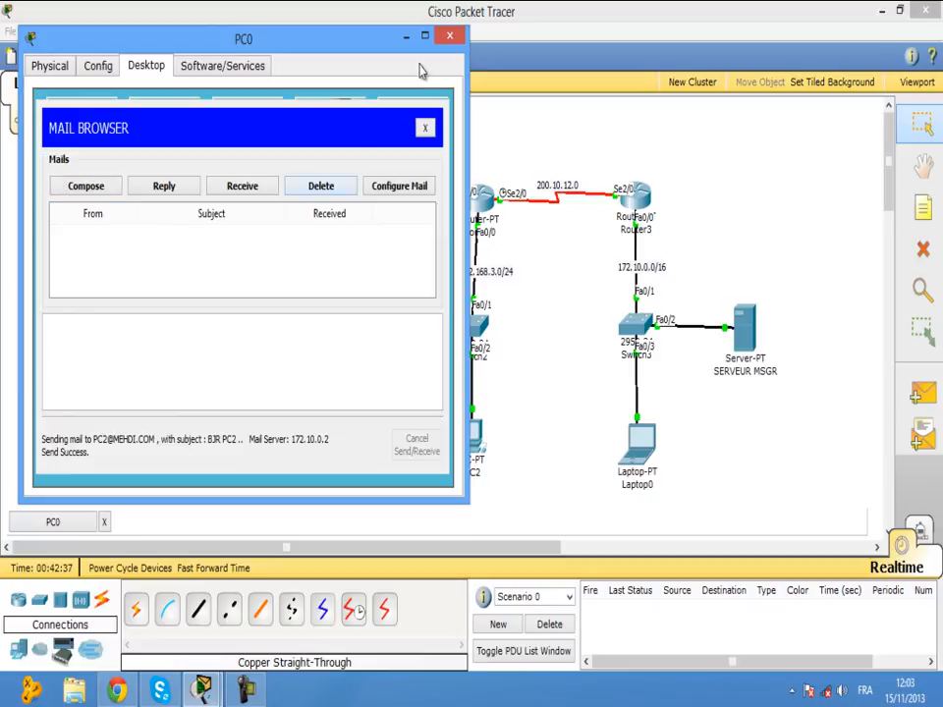
left_click(449, 37)
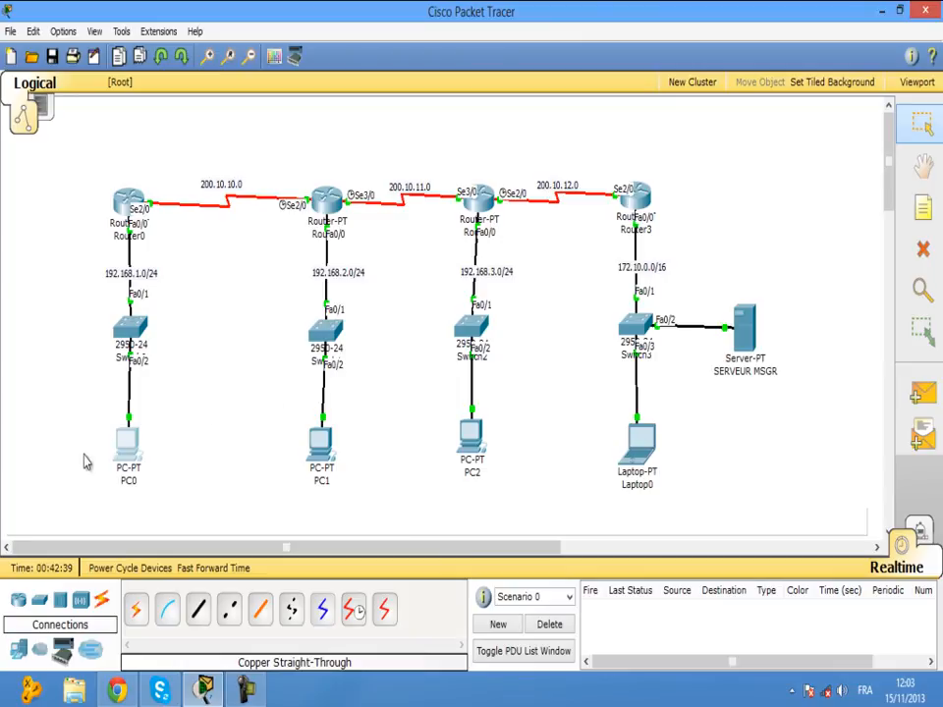
On PC2, receive and open PC0's BJR PC2 mail reading CORDIALEMENT, then close PC2's window.
left_click(468, 439)
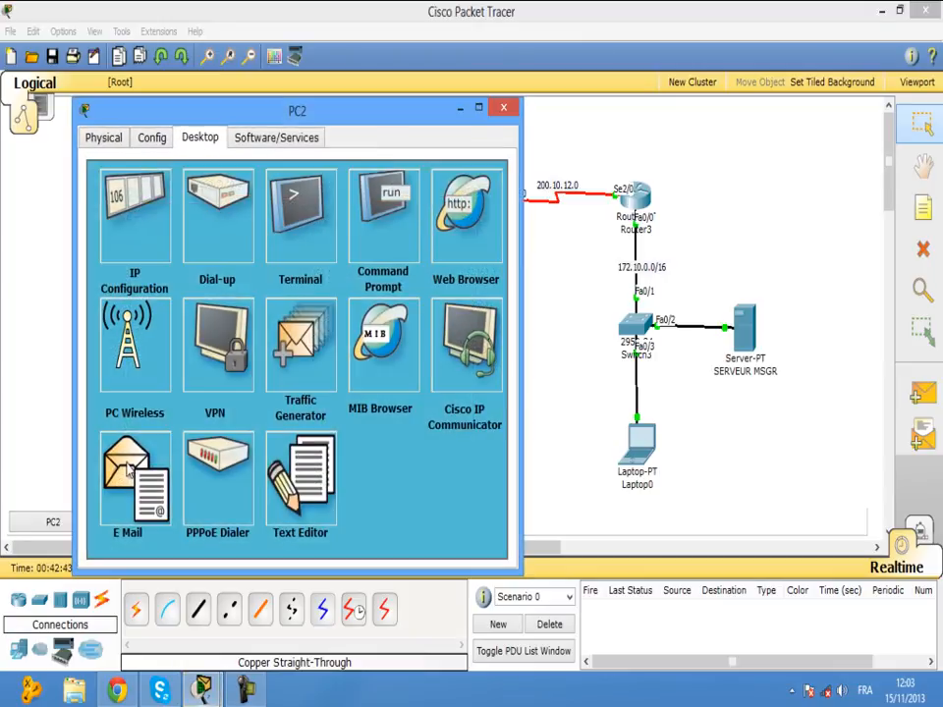
left_click(128, 470)
left_click(299, 262)
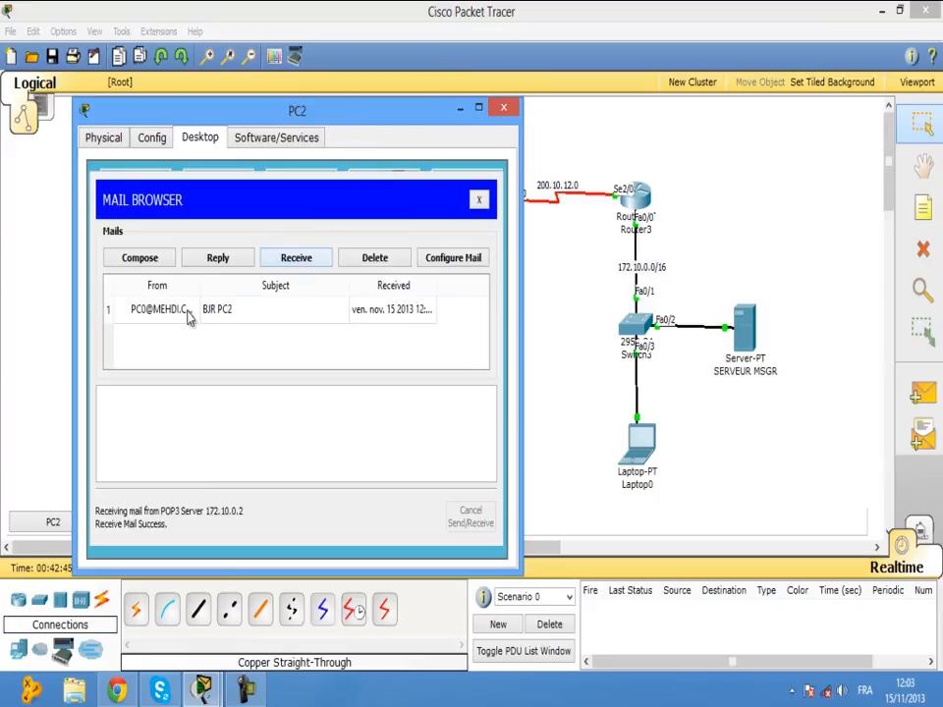
left_click(154, 323)
left_click_drag(133, 394, 97, 394)
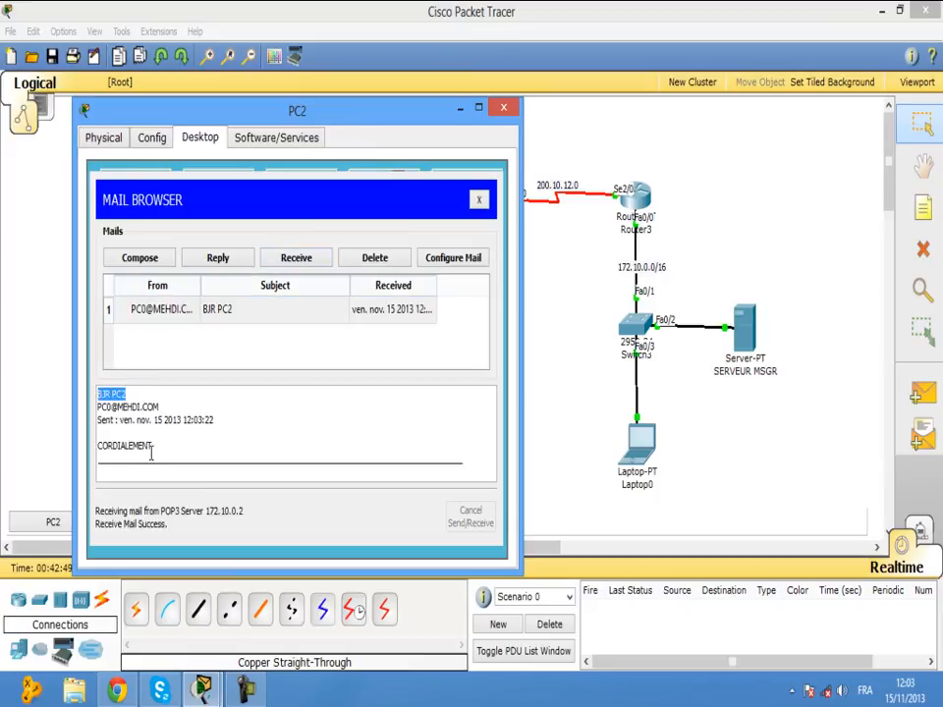
double_click(120, 445)
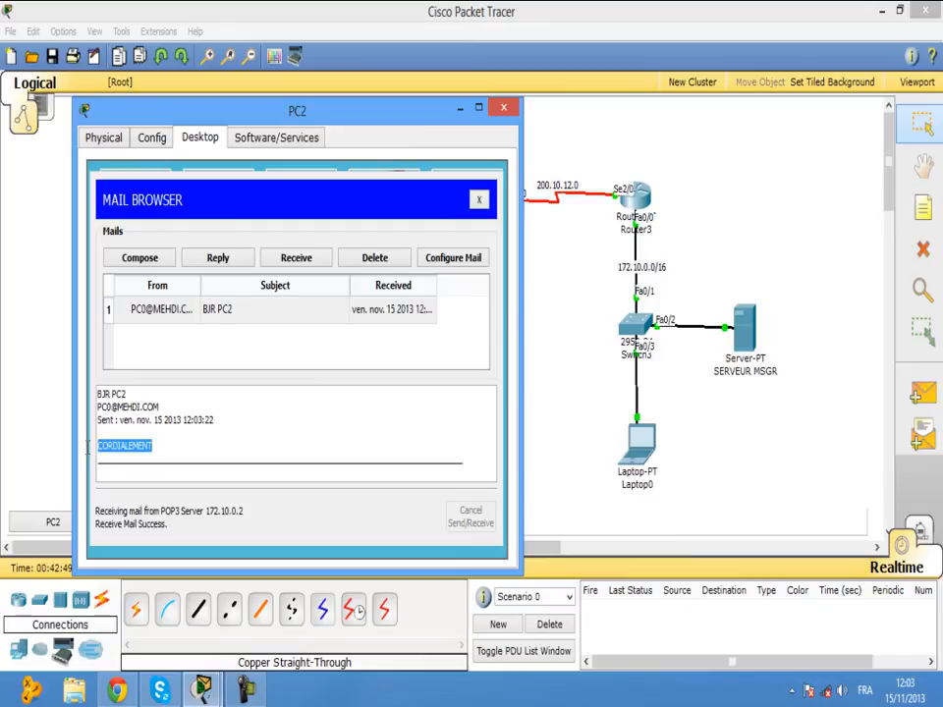
left_click(504, 107)
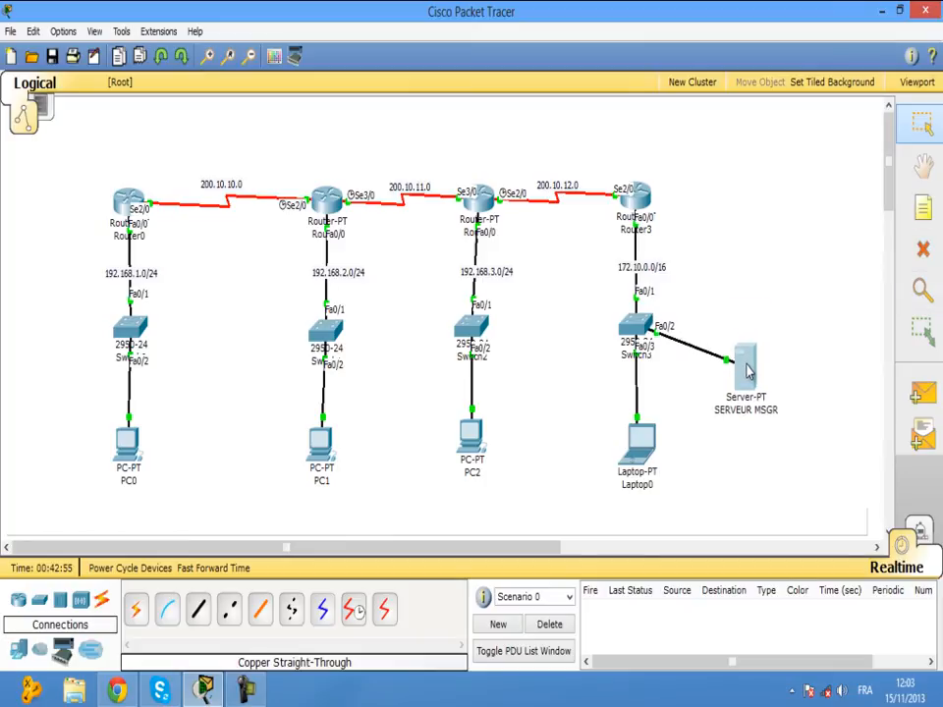
Shift the SERVEUR MSGR server slightly up-right and box-select the network topology.
left_click_drag(747, 334, 761, 333)
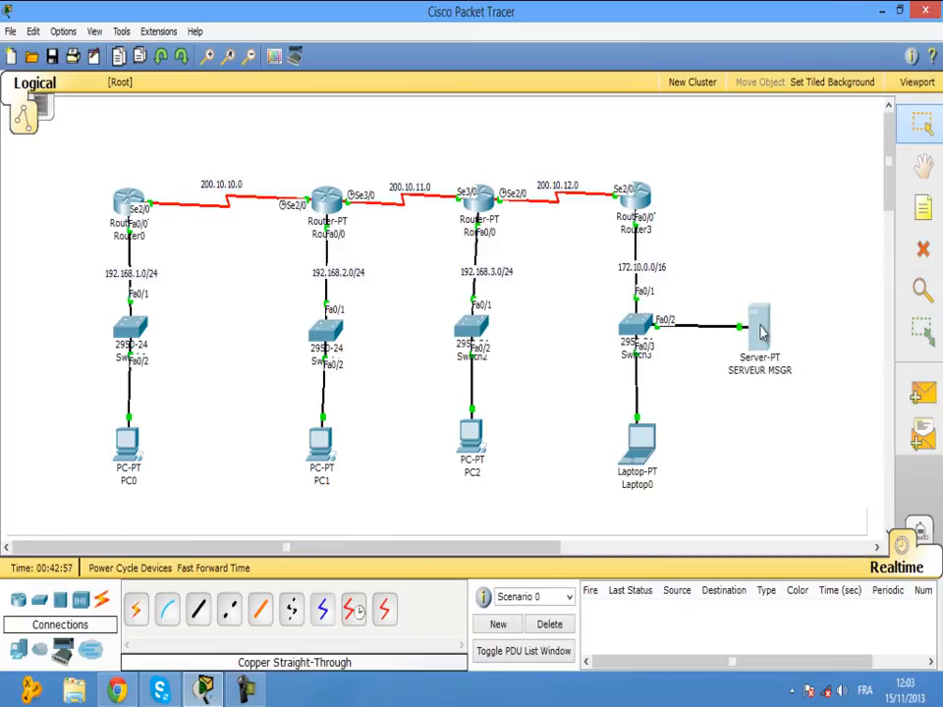
left_click_drag(84, 136, 794, 499)
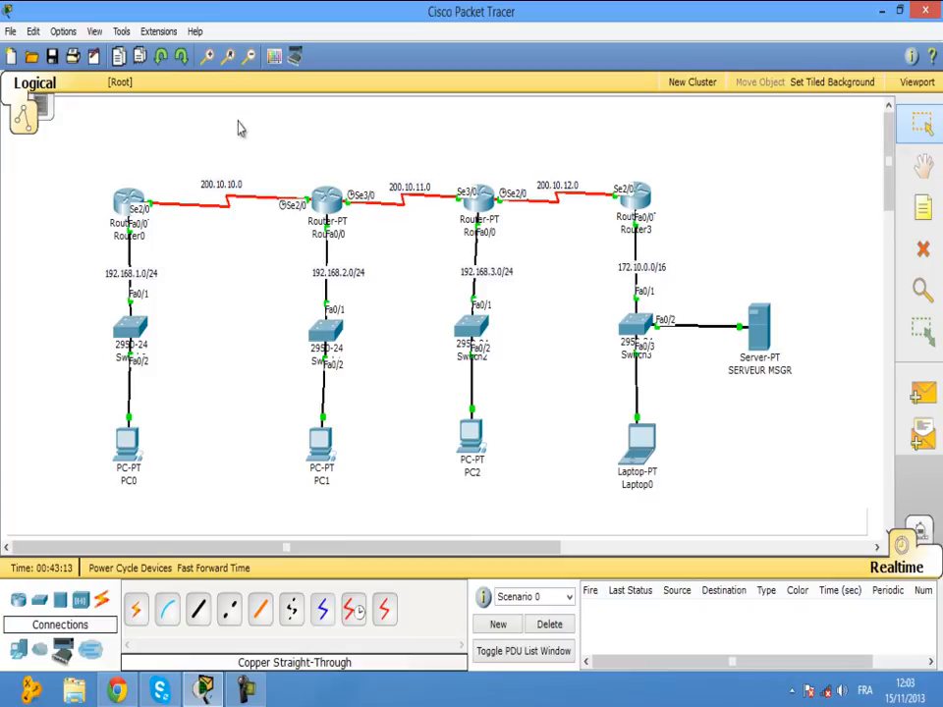
left_click_drag(240, 115, 162, 117)
left_click_drag(84, 134, 781, 458)
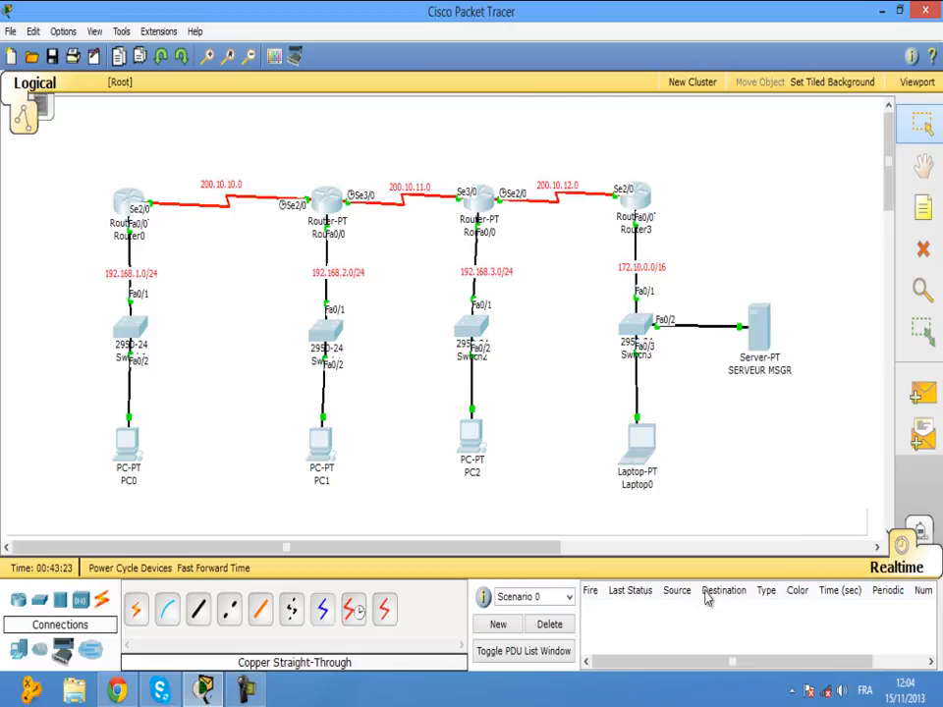